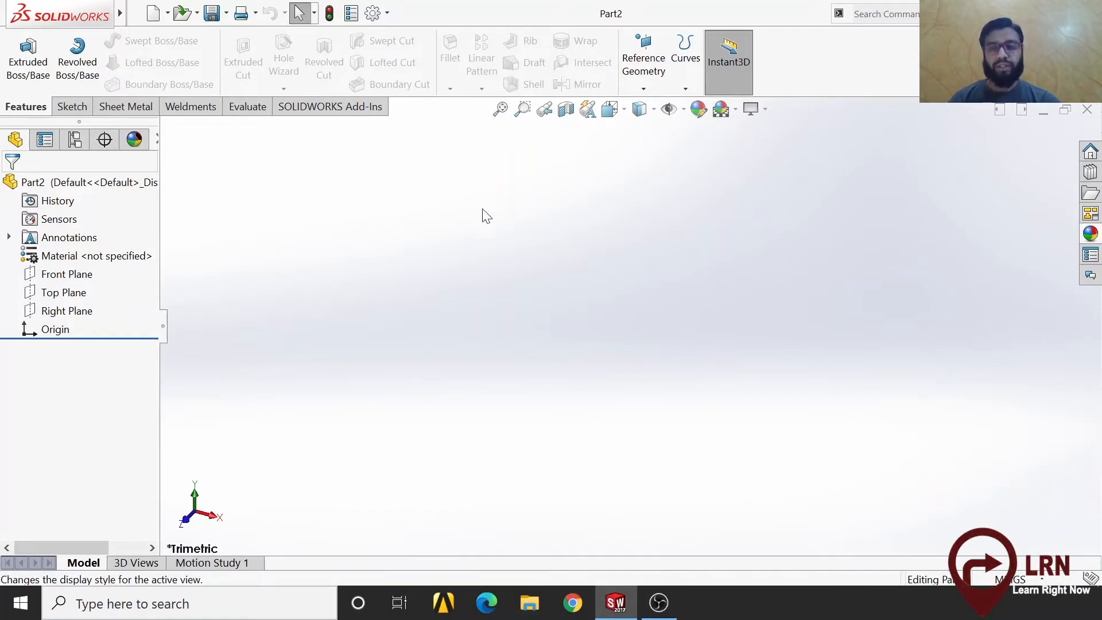
- Create a reference plane offset 500 mm from the Top Plane
left_click(80, 292)
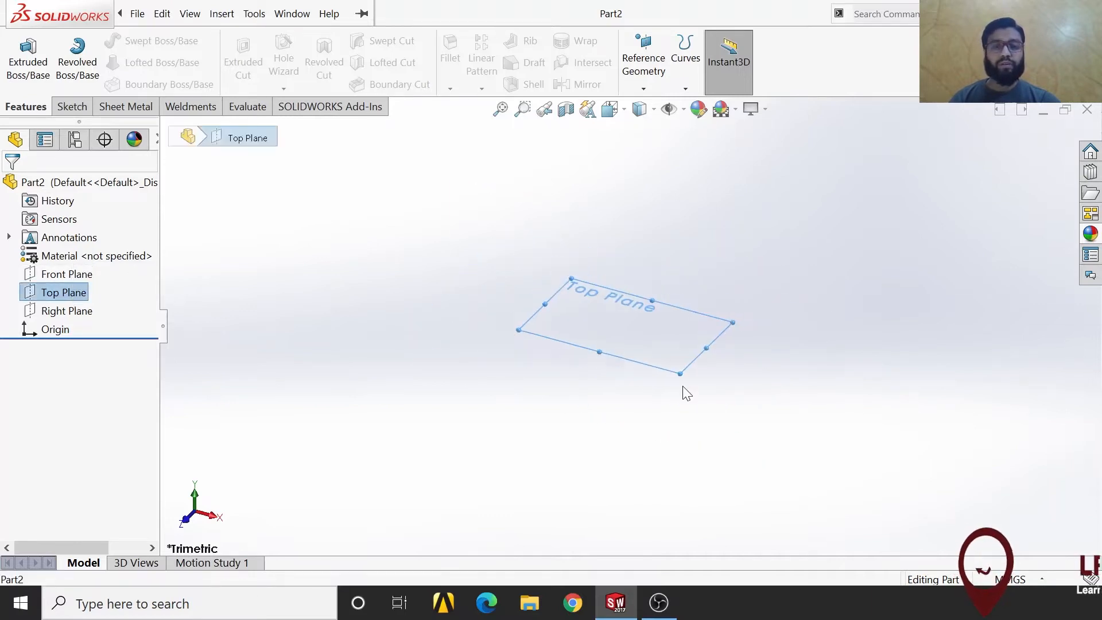
left_click(660, 79)
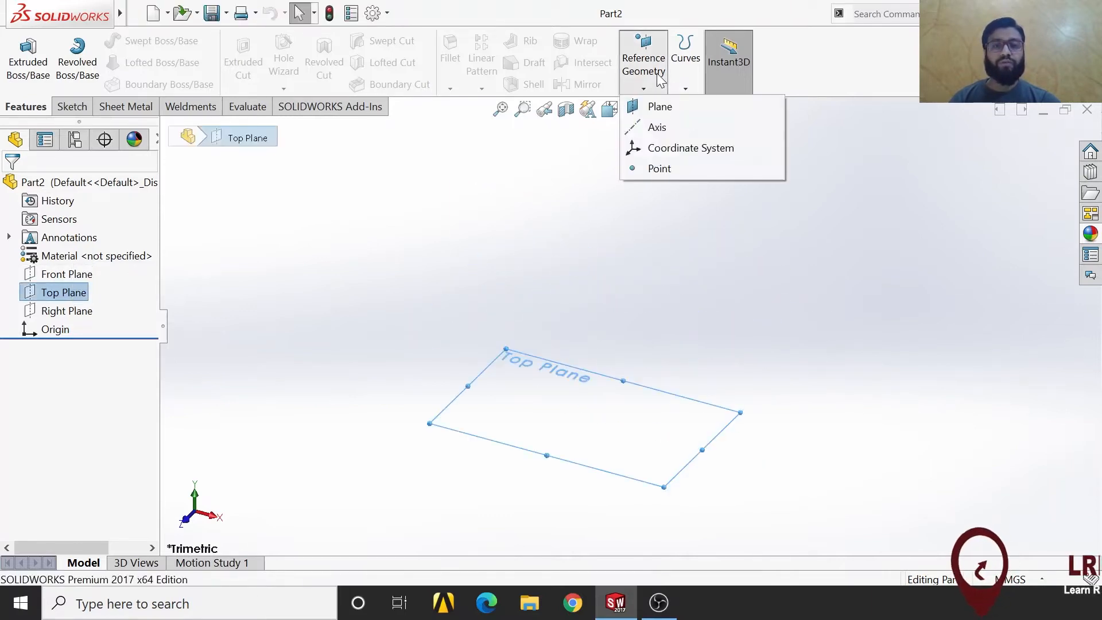
left_click(660, 106)
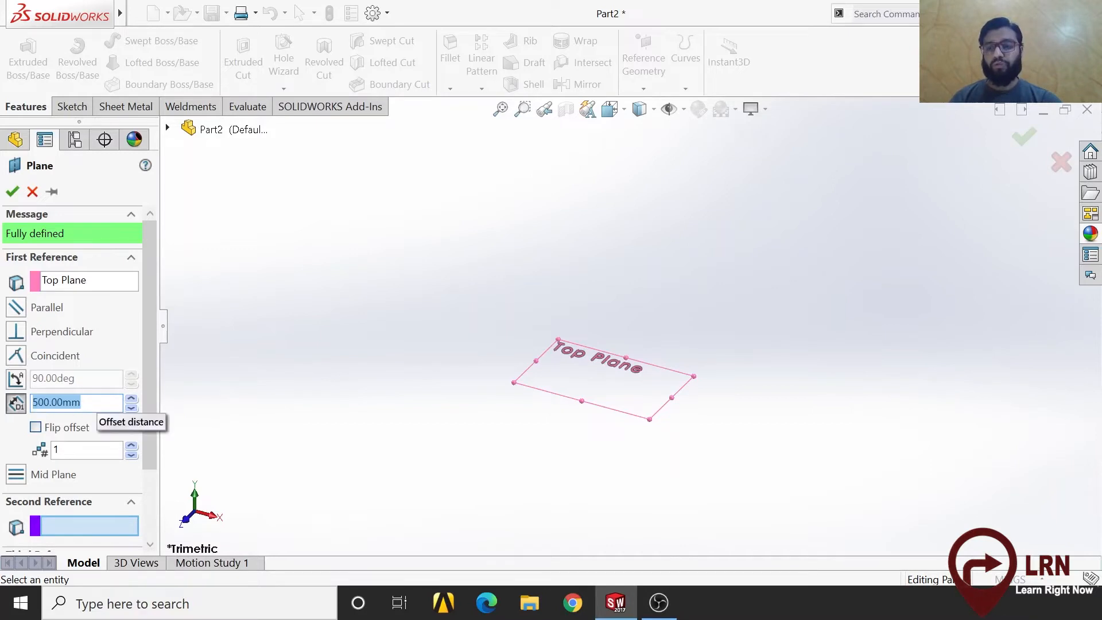
left_click(13, 192)
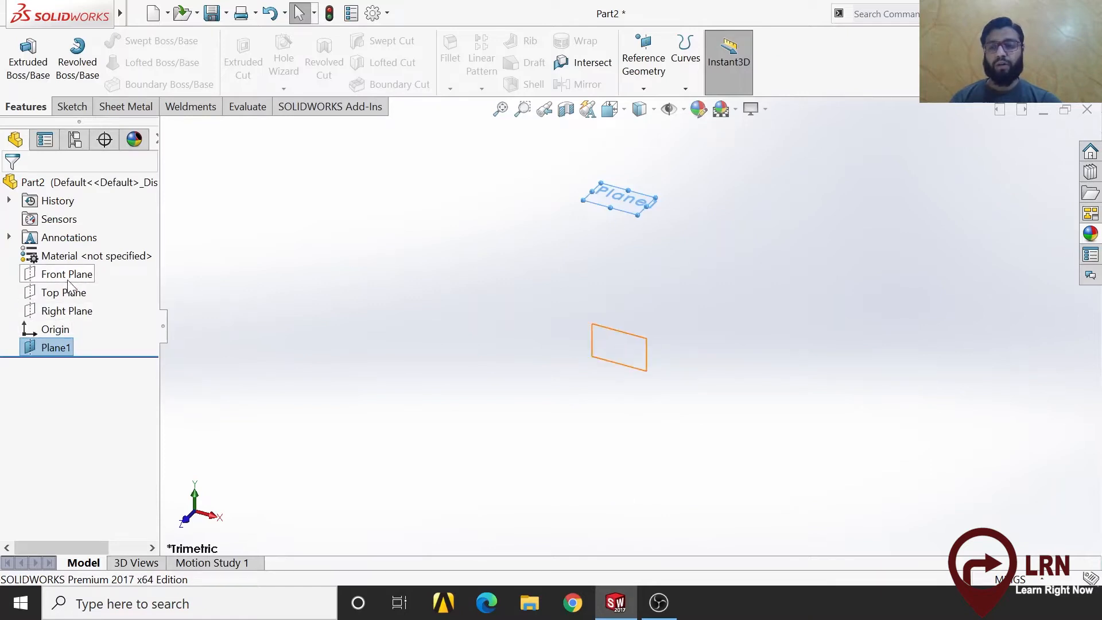
- Sketch a center rectangle about 82 mm wide on the Top Plane, centred on the origin
left_click(69, 294)
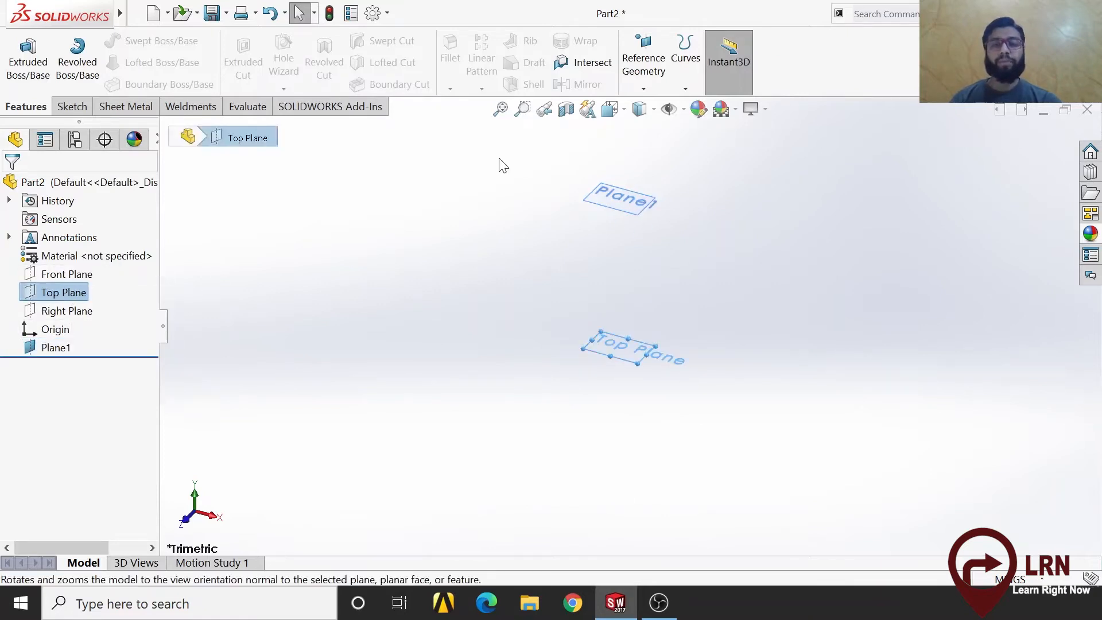
left_click(385, 338)
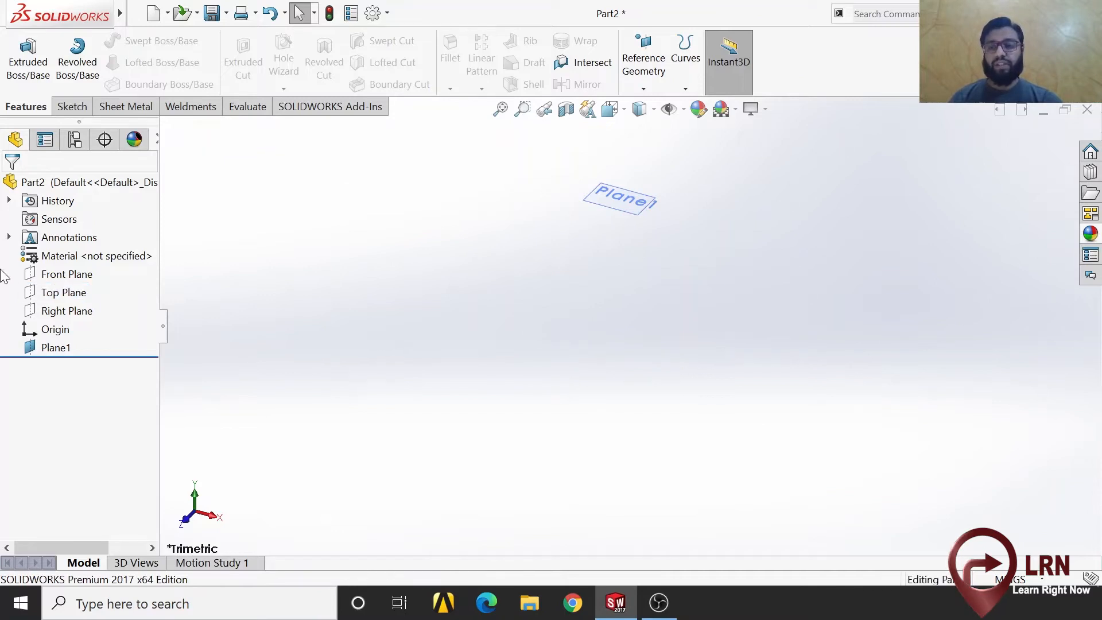
left_click(63, 292)
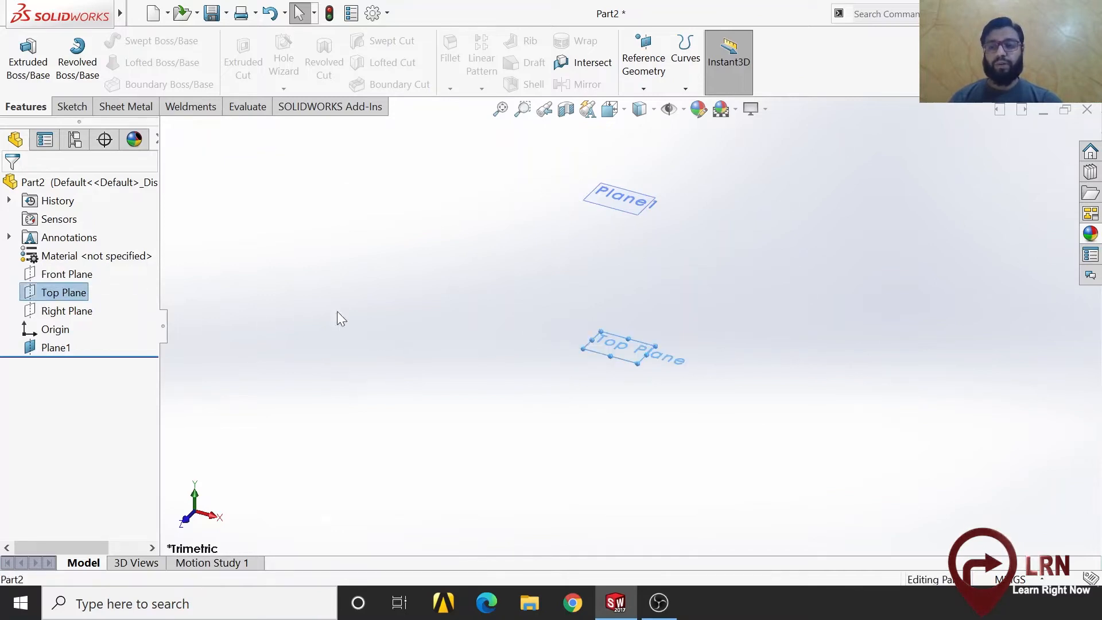
left_click(73, 108)
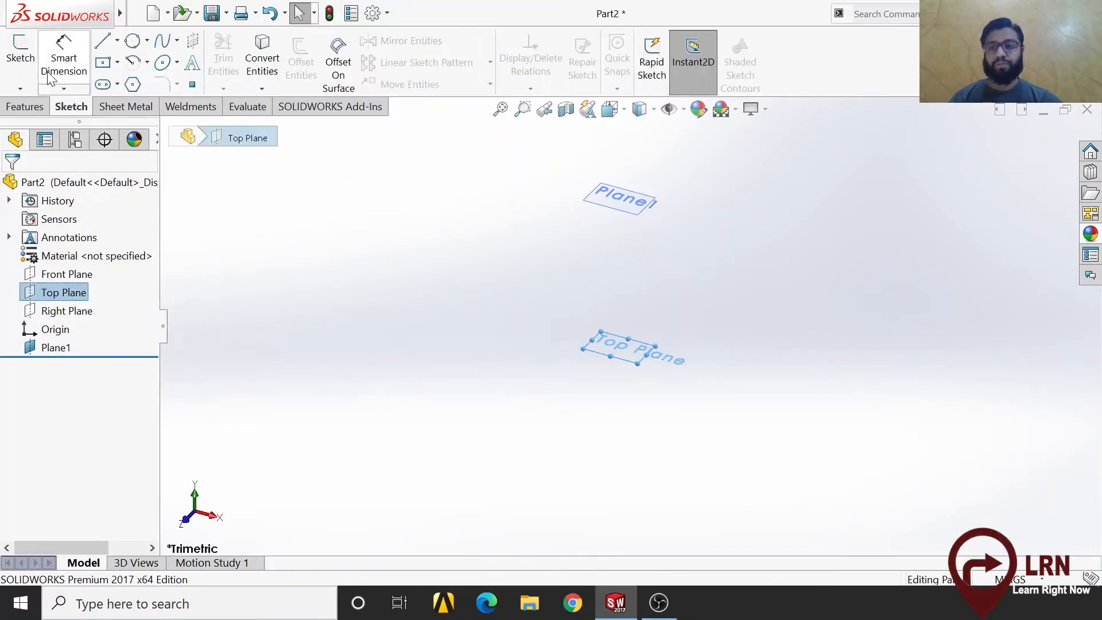
left_click(19, 55)
left_click(105, 63)
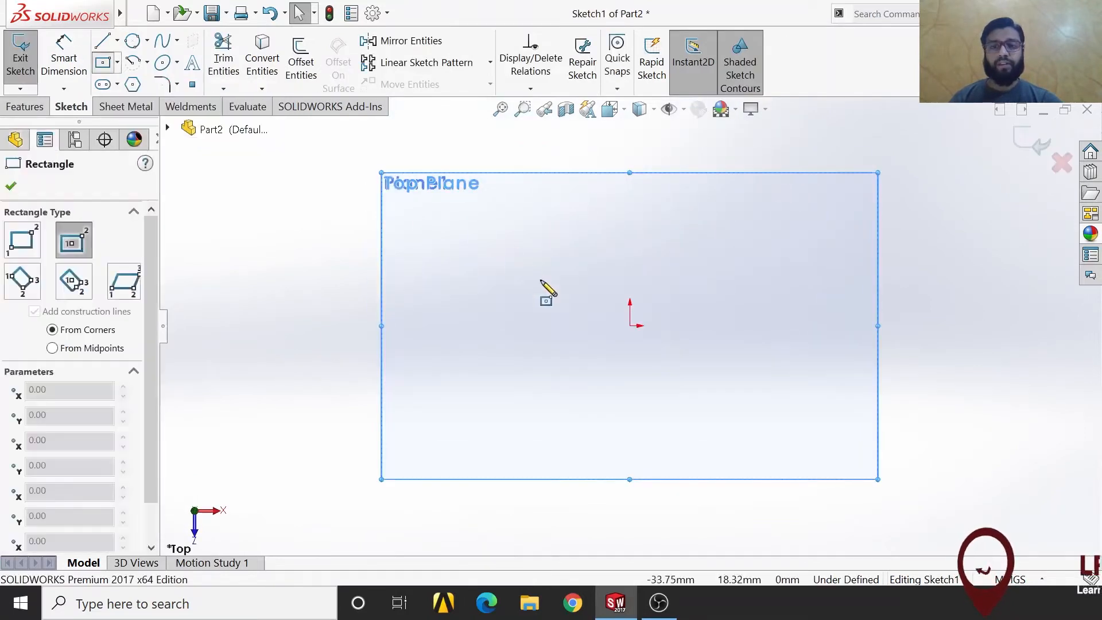
left_click(630, 326)
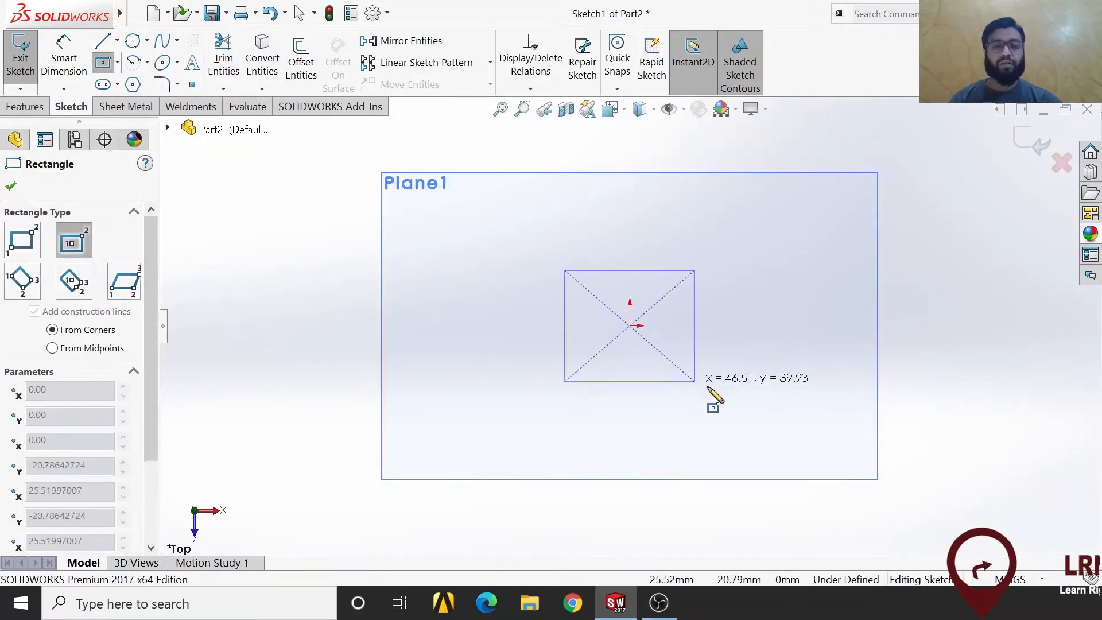
left_click(745, 404)
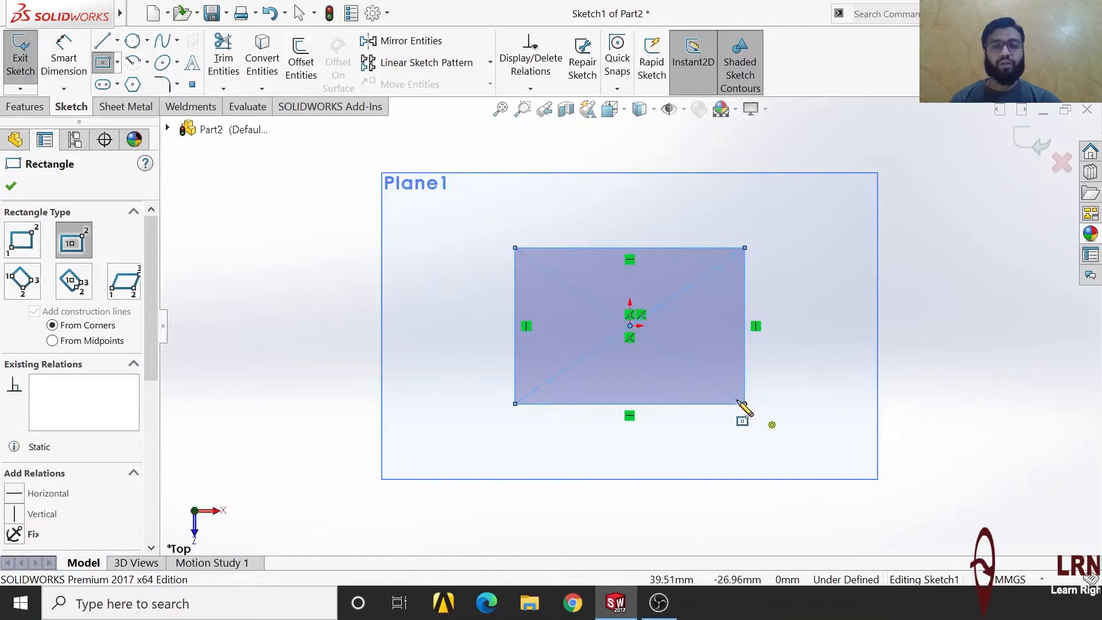
- Dimension the Top Plane rectangle 100 mm wide and 50 mm high, and finish the sketch
left_click(64, 60)
left_click(665, 245)
left_click(673, 215)
type("100")
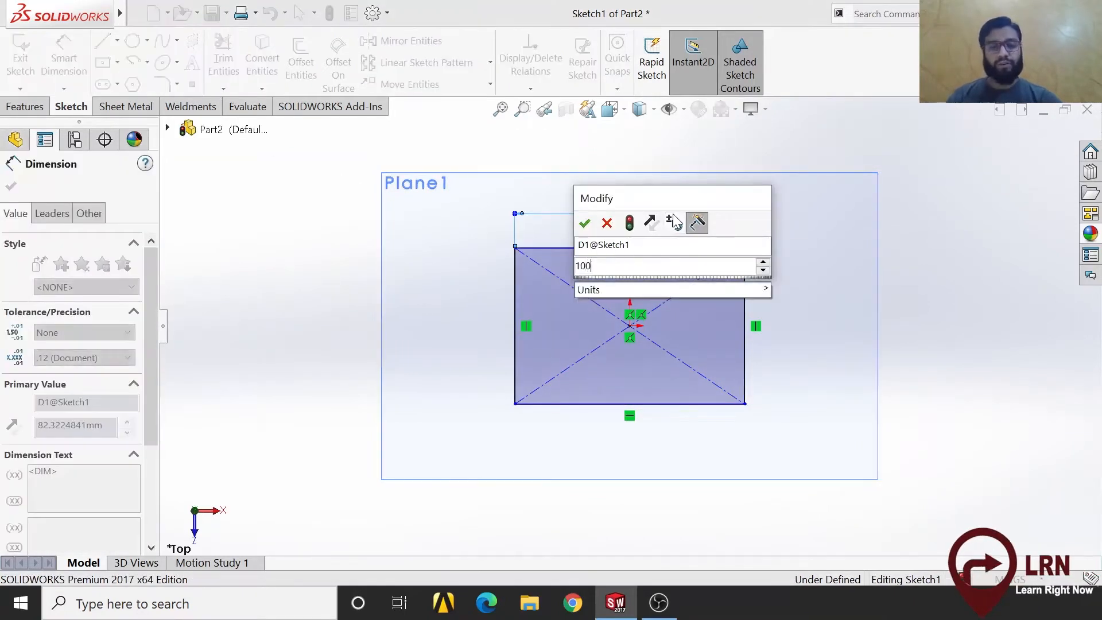
key("Return")
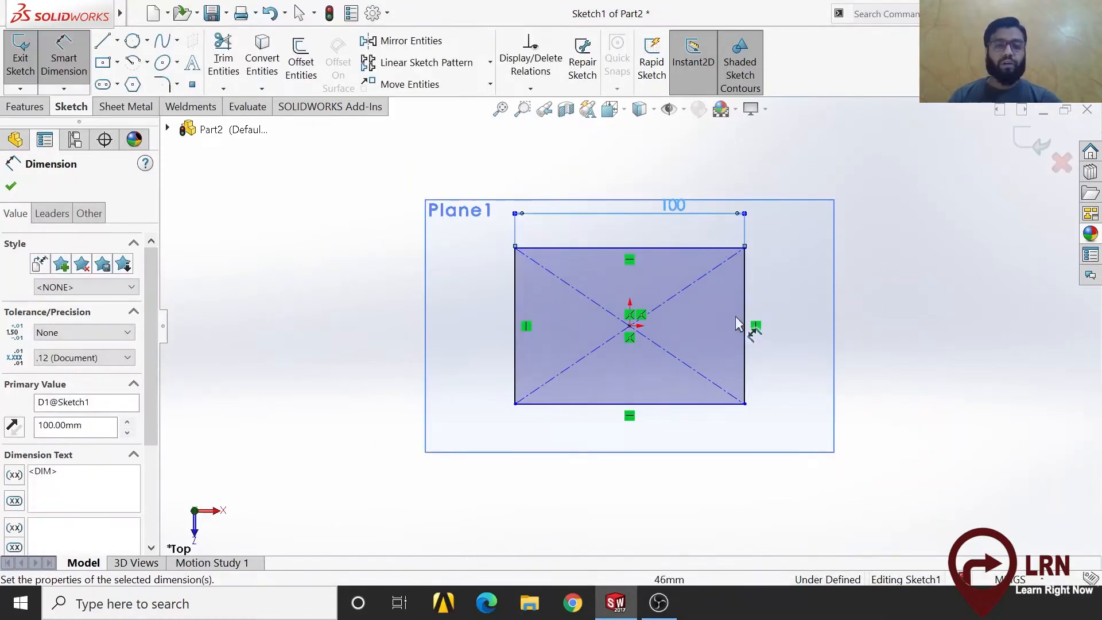
left_click(745, 356)
left_click(779, 363)
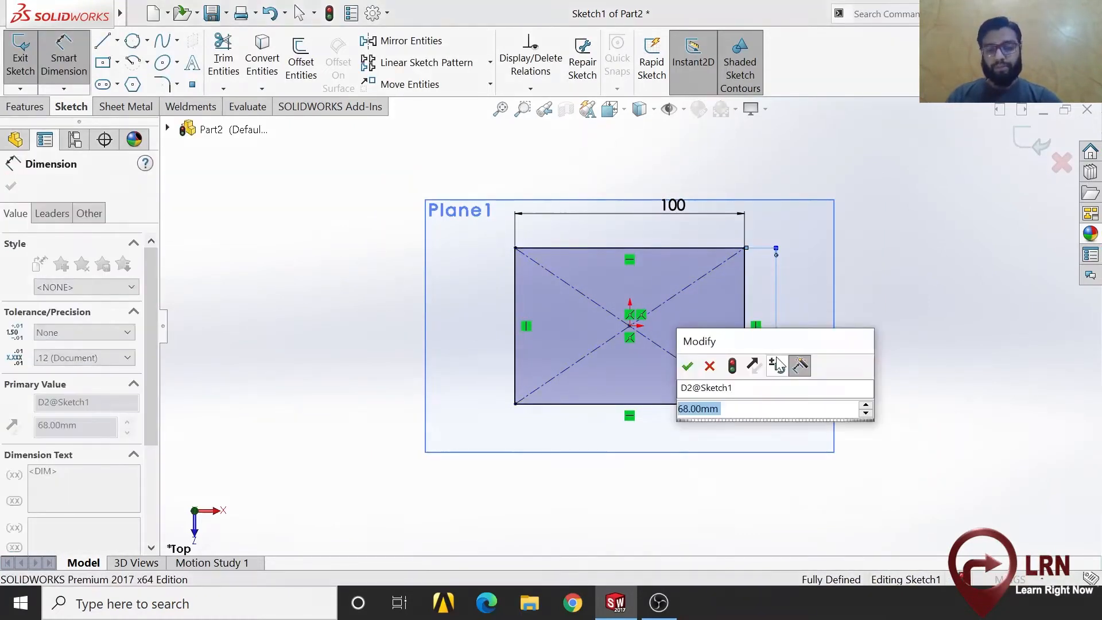
type("50")
key("Return")
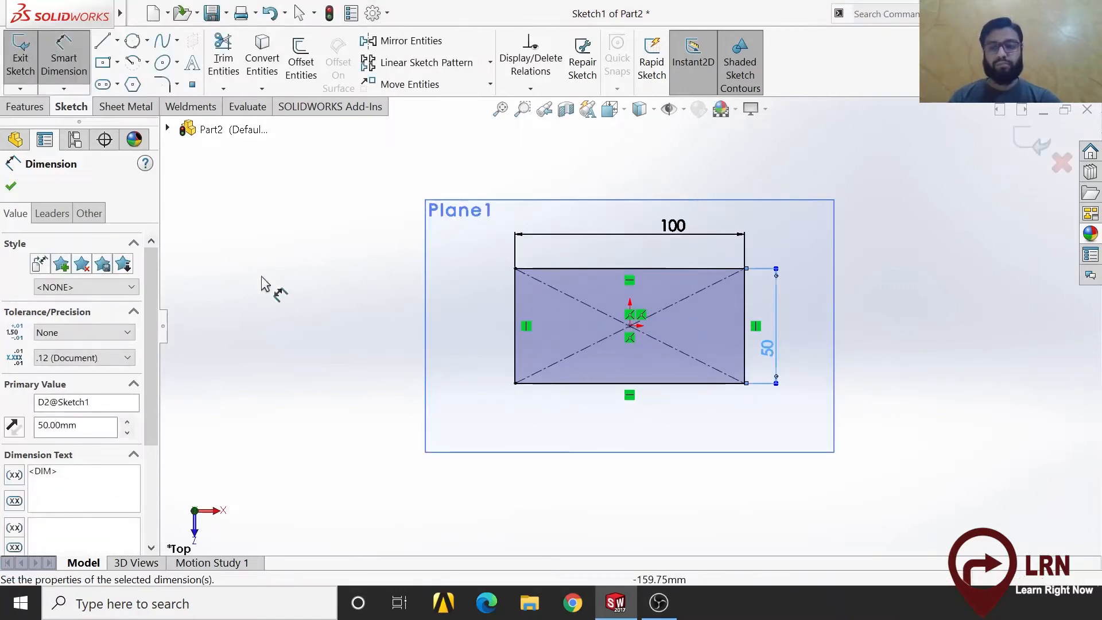
left_click(1026, 147)
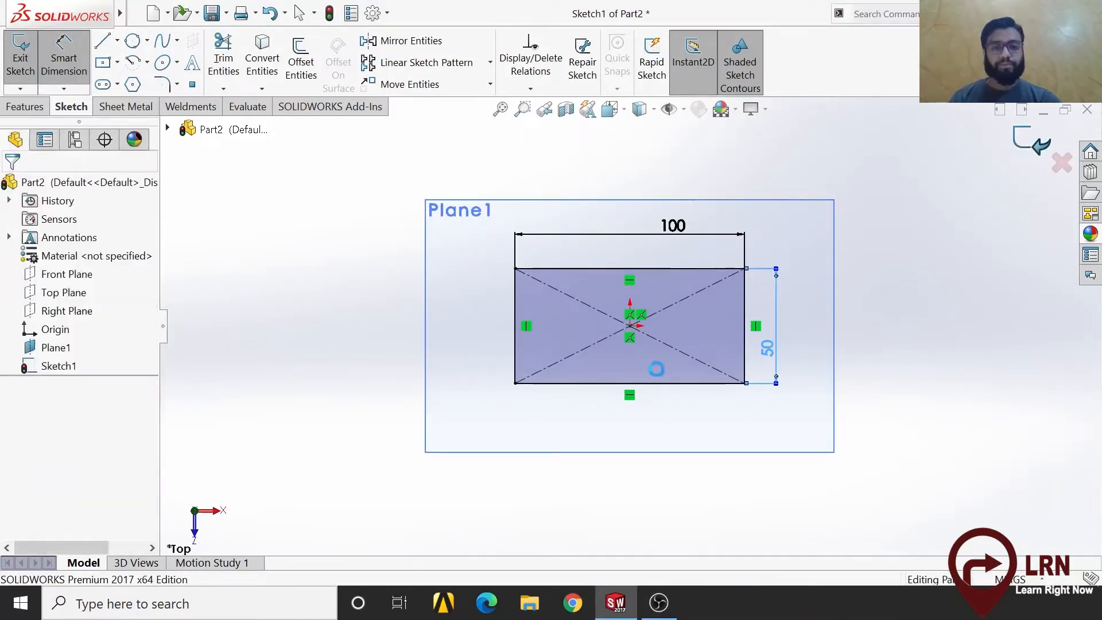
- Sketch a center rectangle about 60 mm wide on the offset plane, centred on the origin
mouse_move(628, 408)
middle_mouse_down()
mouse_move(623, 375)
mouse_move(625, 389)
middle_mouse_up()
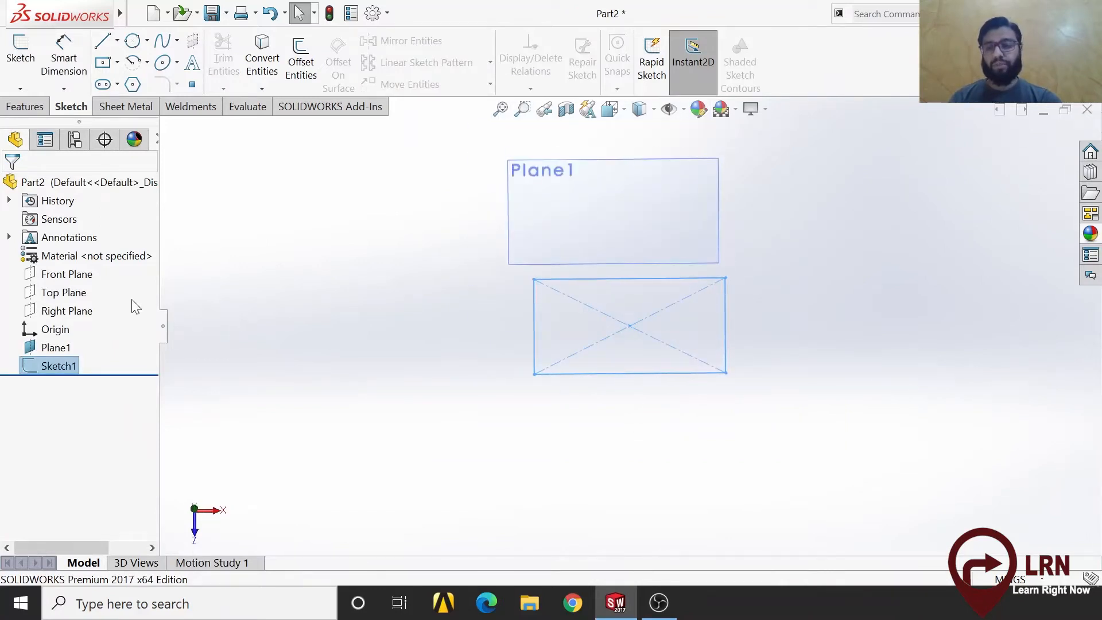
left_click(55, 347)
left_click(68, 319)
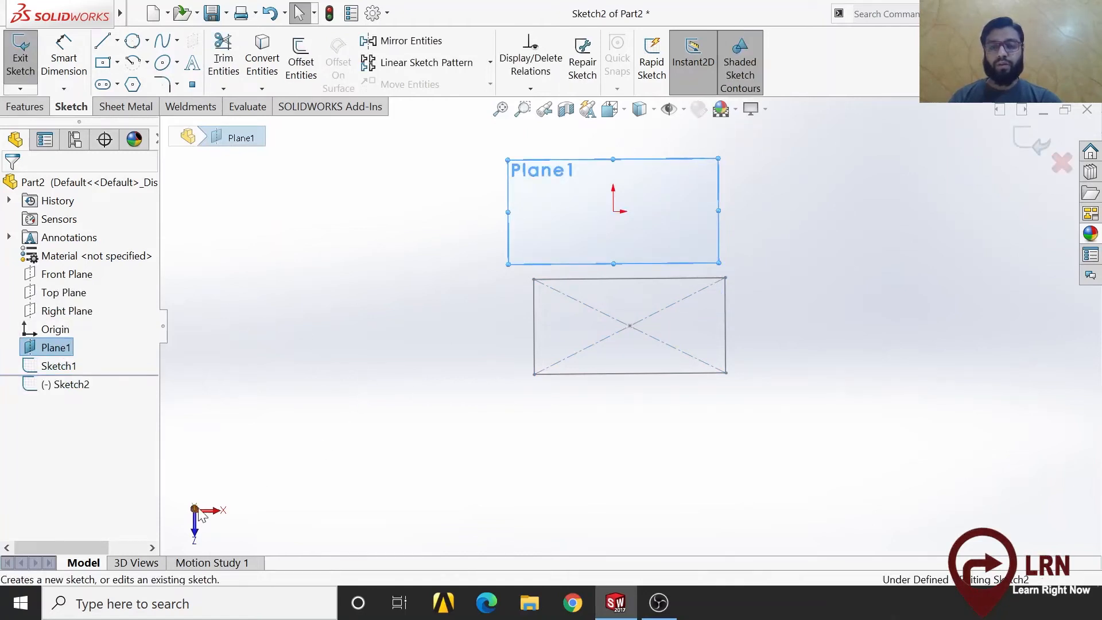
scroll(642, 320, "down", 4)
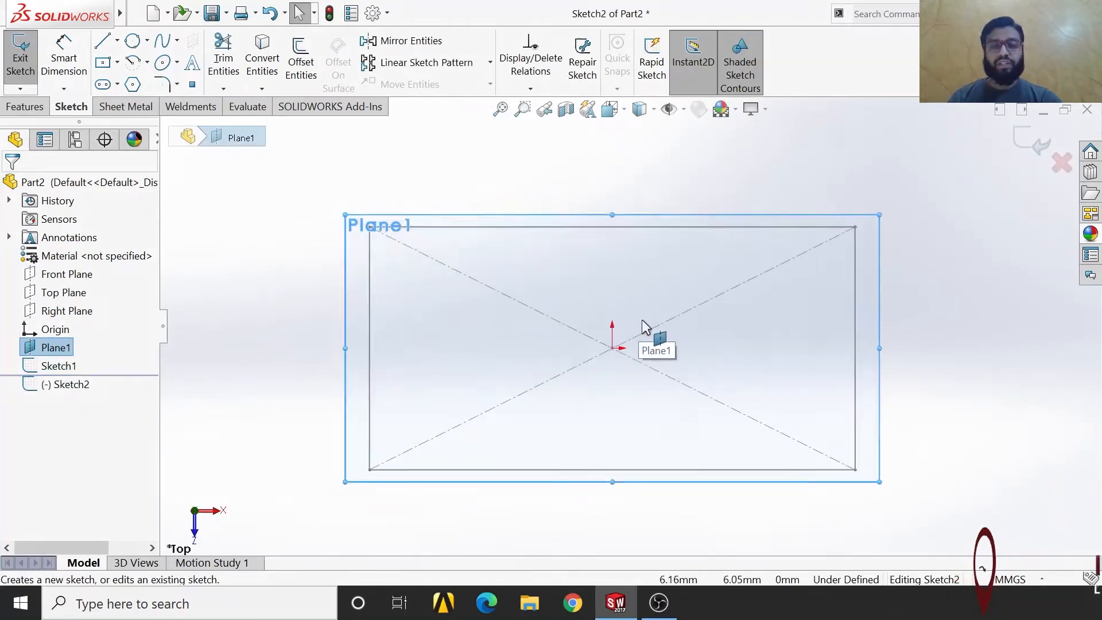
scroll(456, 310, "up", 3)
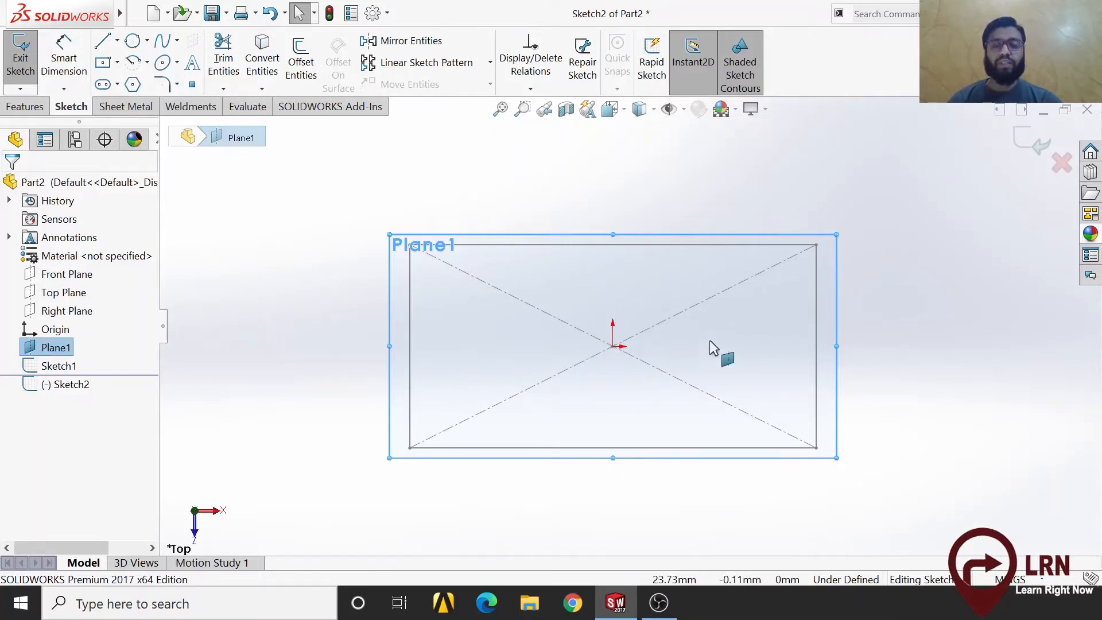
left_click(103, 63)
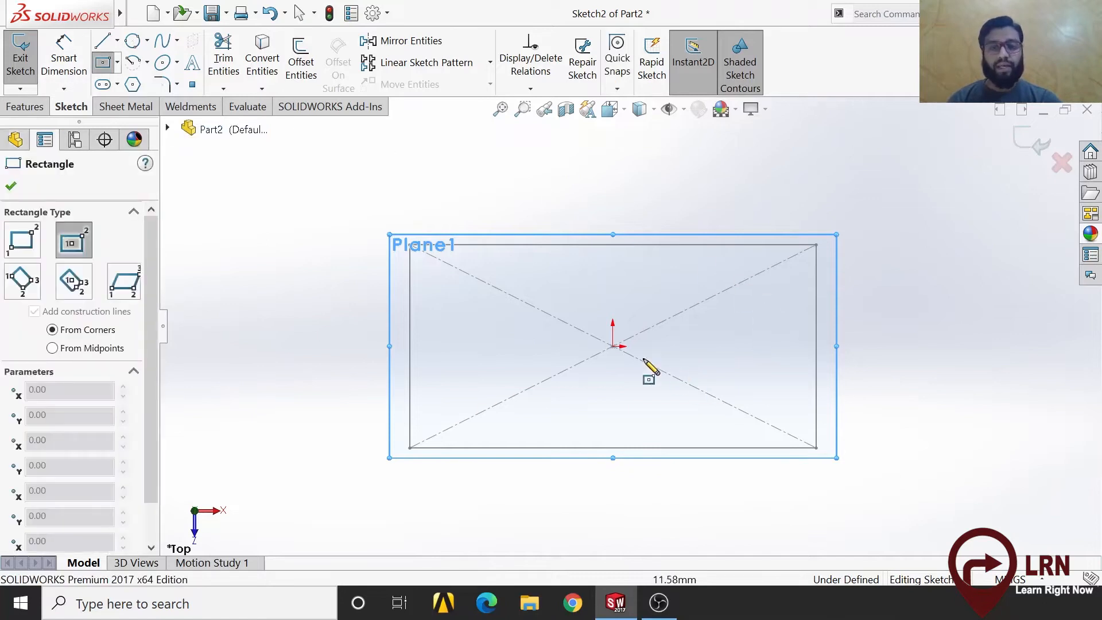
left_click(613, 347)
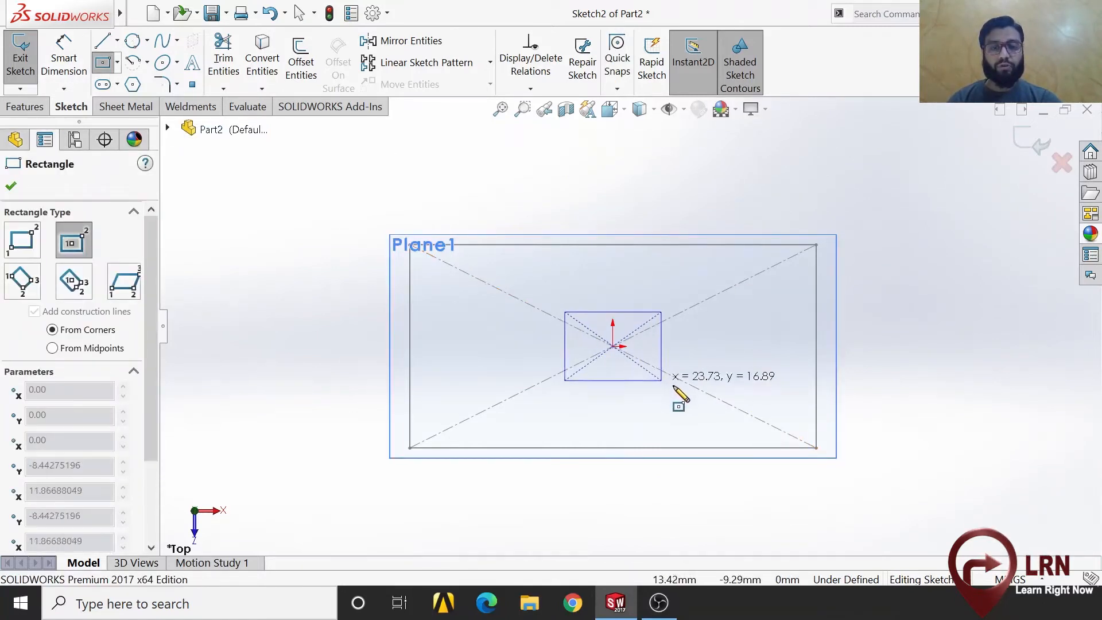
left_click(736, 395)
- Dimension the offset-plane rectangle 50 mm wide and 25 mm high, and finish the sketch
left_click(69, 55)
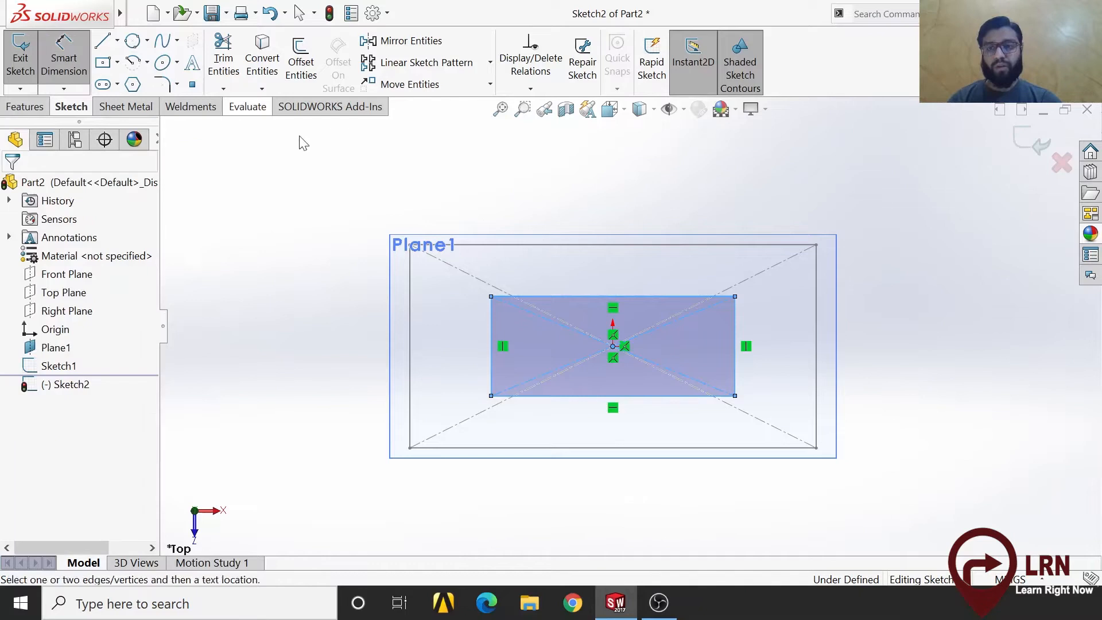
left_click(645, 298)
left_click(647, 282)
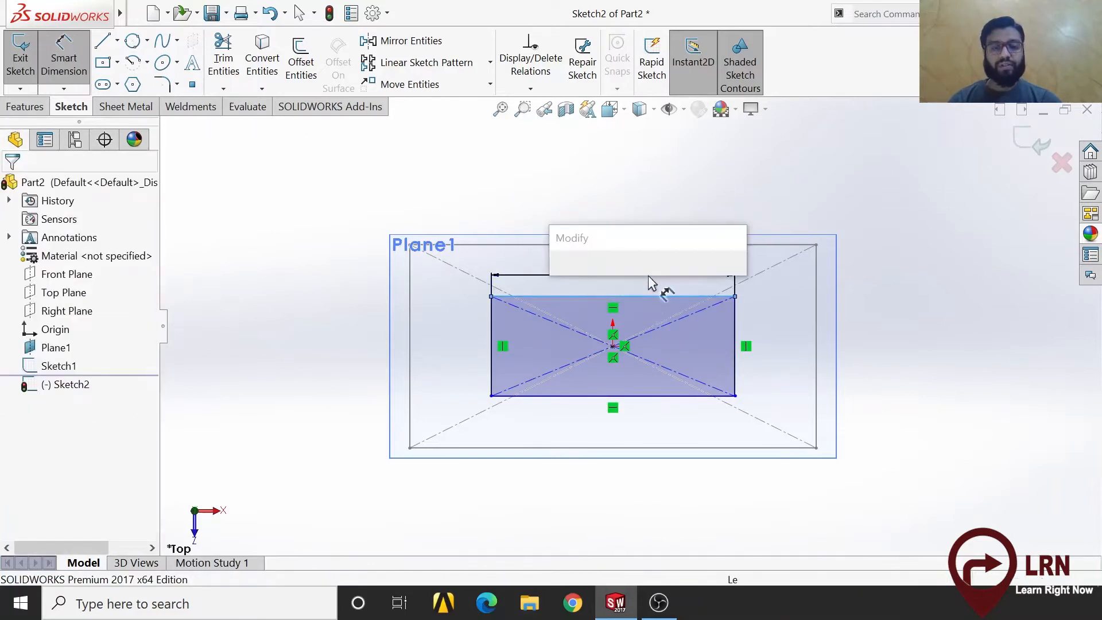
type("50")
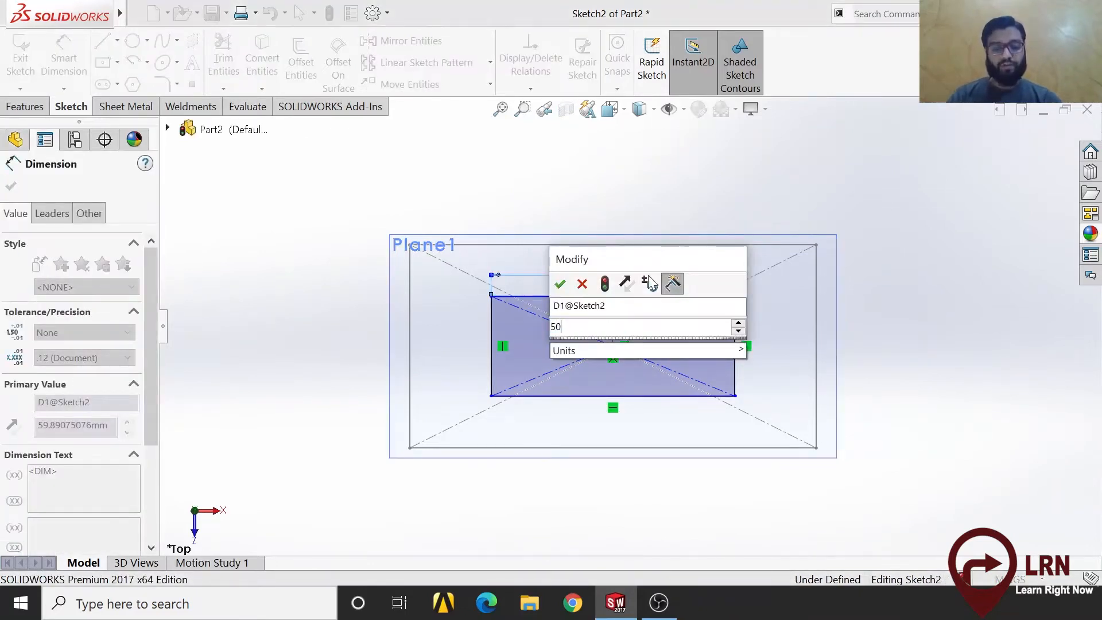
key("Return")
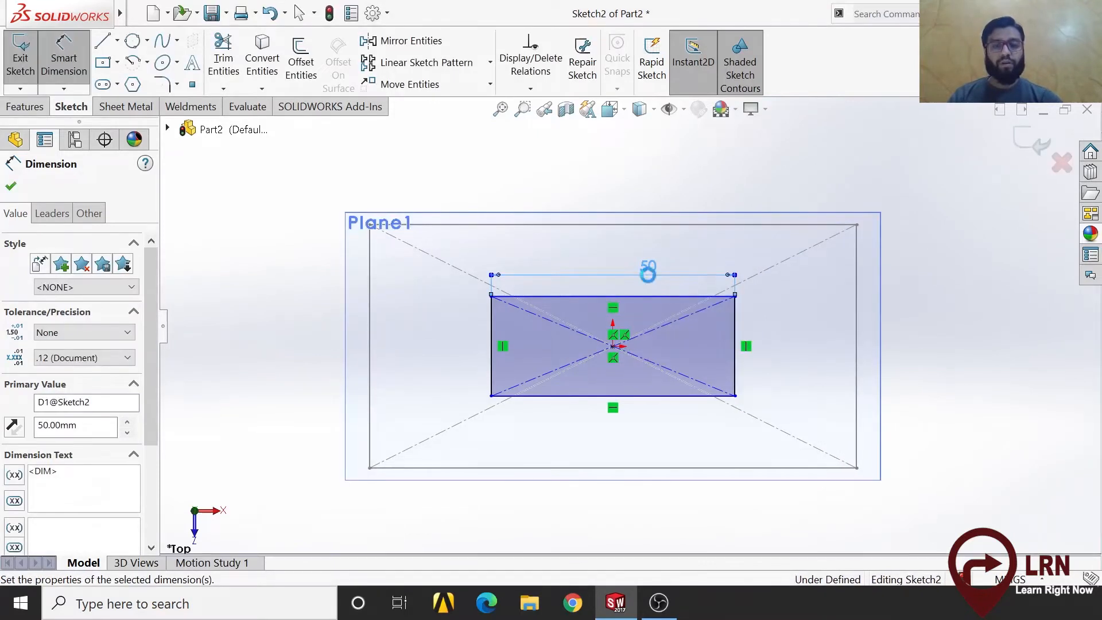
left_click(735, 358)
left_click(765, 379)
type("25")
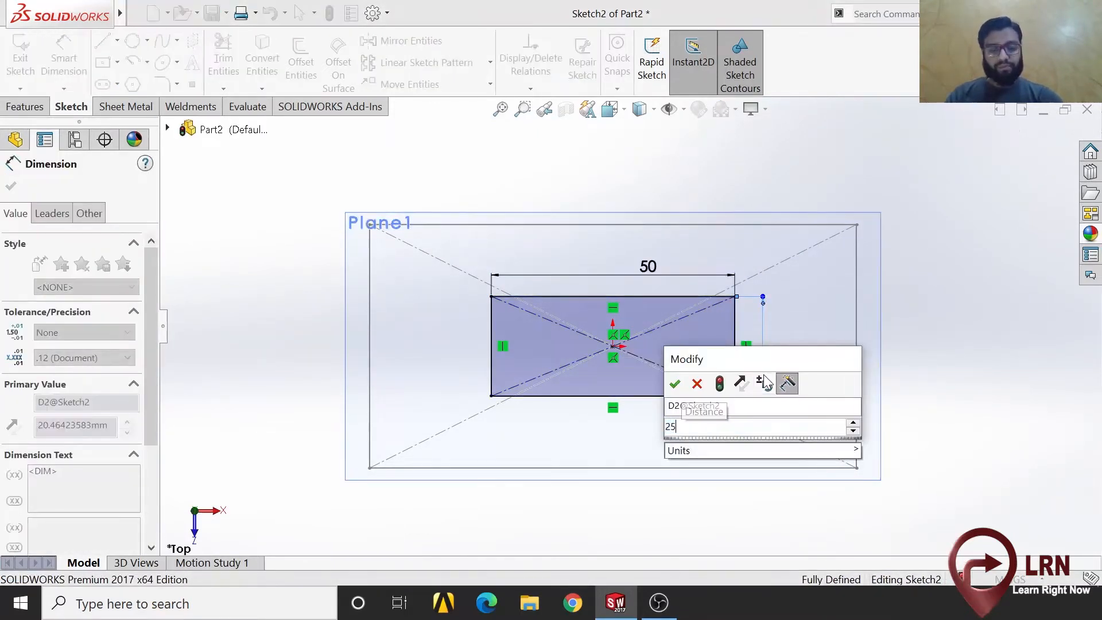
key("Return")
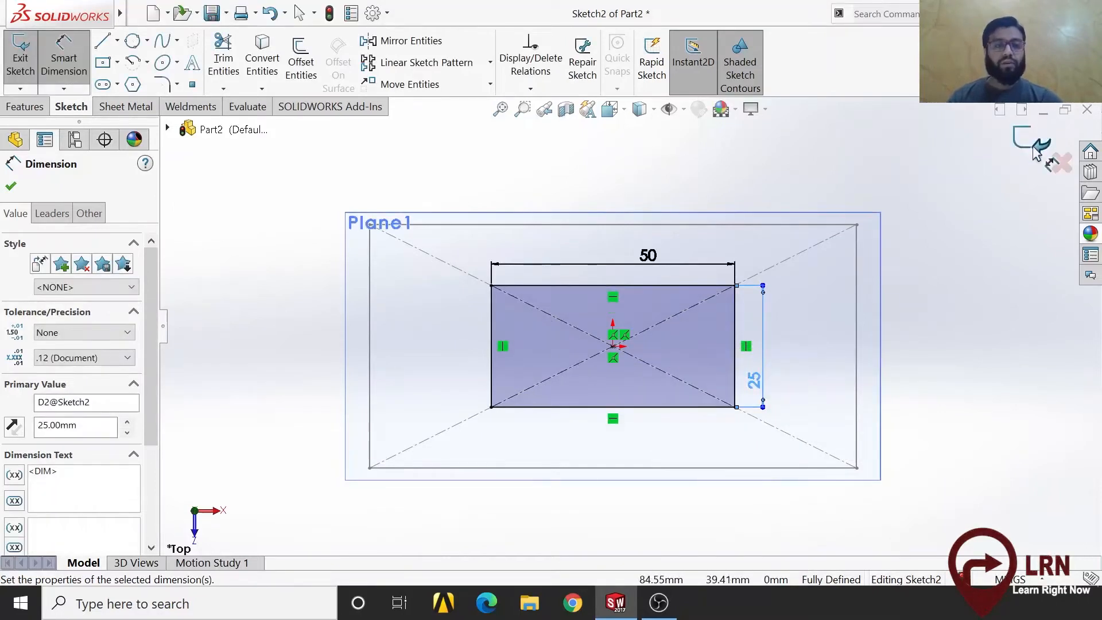
left_click(1035, 151)
- Start a Lofted Boss/Base between the 50 x 25 mm rectangle on the offset plane and the 100 x 50 mm rectangle, as profiles in that order
mouse_move(717, 493)
middle_mouse_down()
mouse_move(688, 475)
mouse_move(684, 438)
mouse_move(691, 464)
middle_mouse_up()
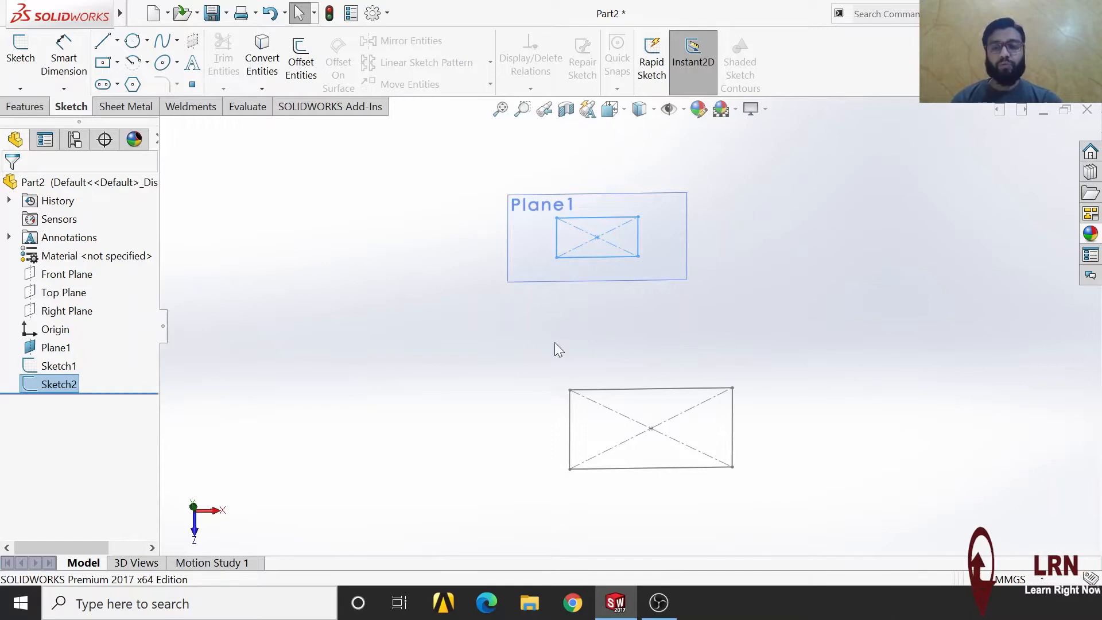
left_click(23, 107)
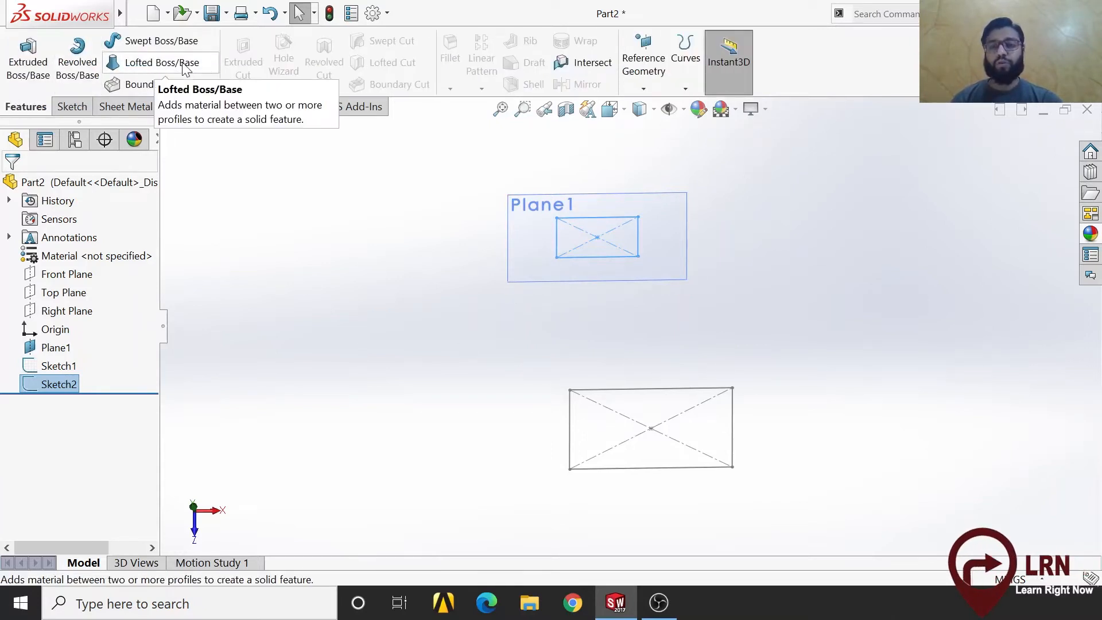
left_click(461, 388)
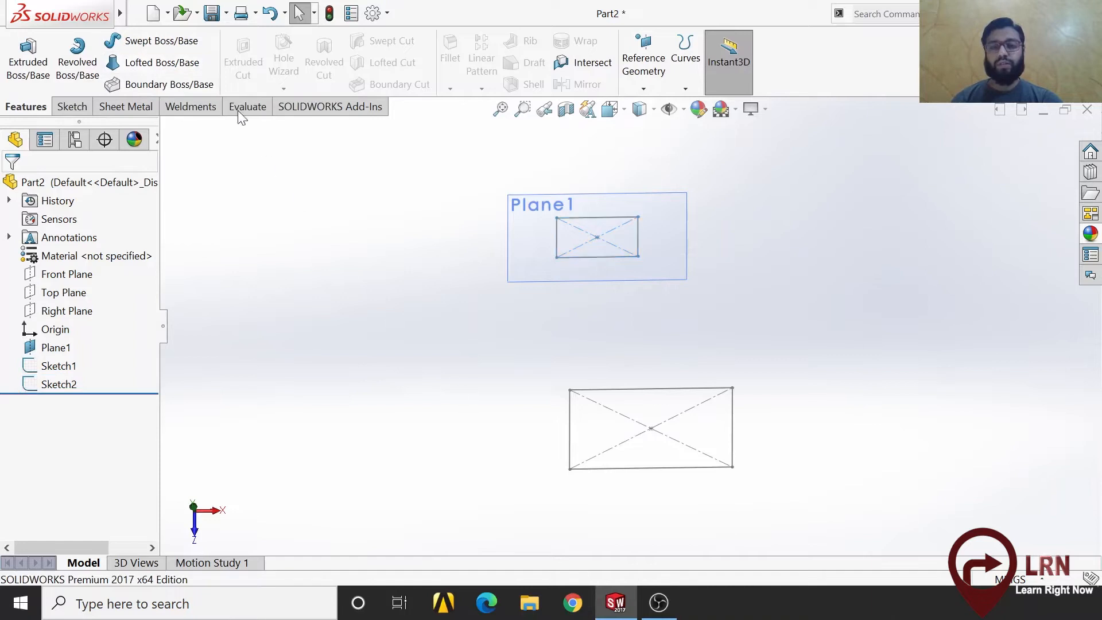
left_click(160, 63)
left_click(94, 260)
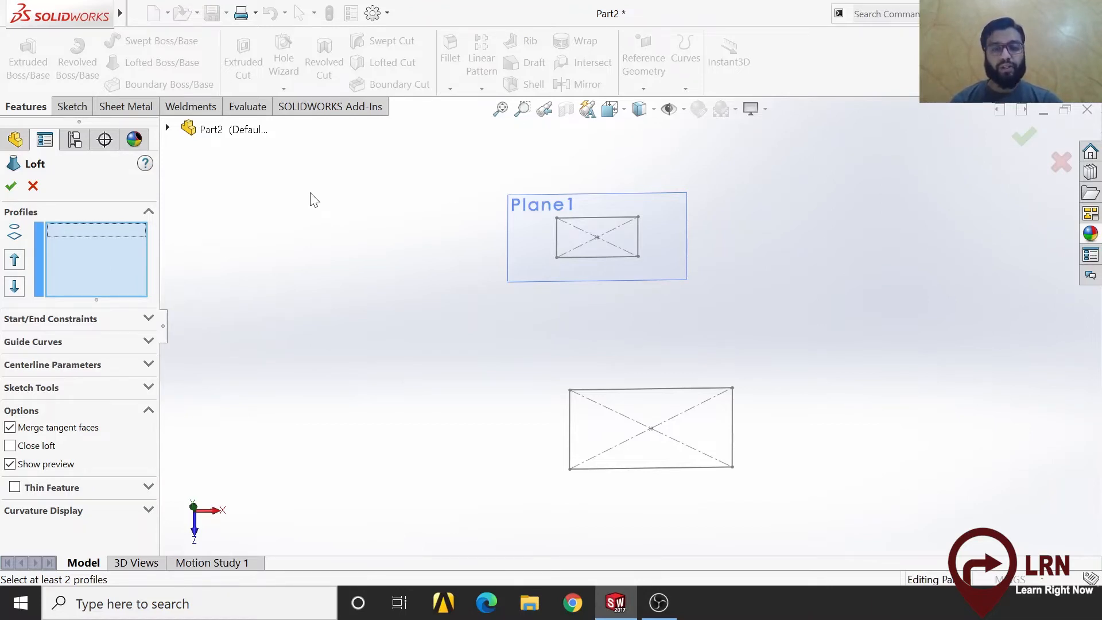
left_click(599, 256)
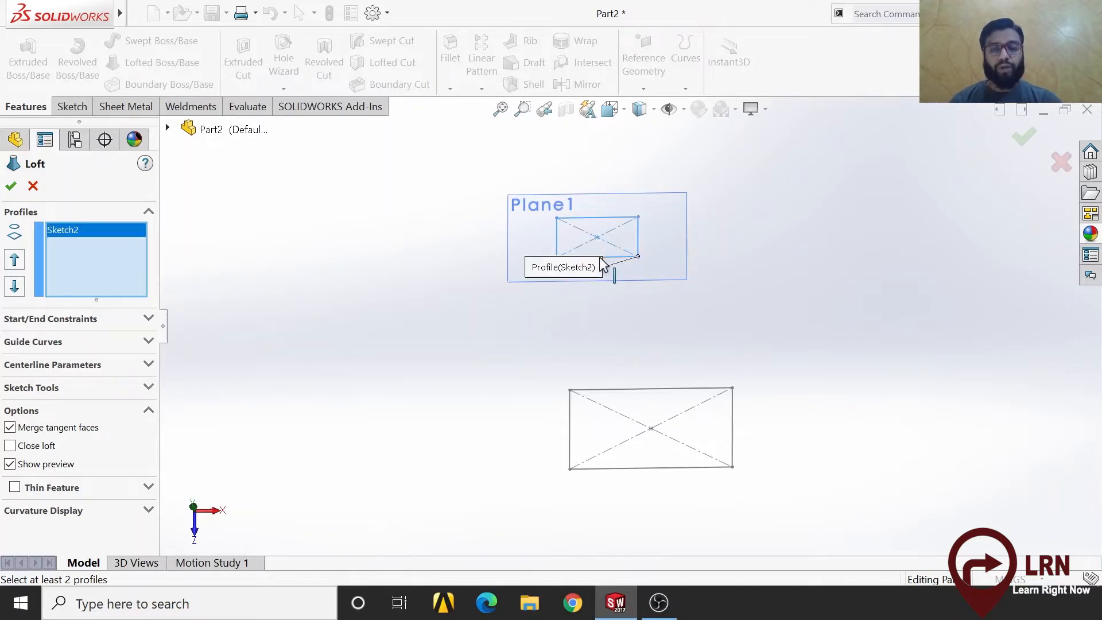
left_click(676, 467)
- Move the small profile's loft connector to its other corners to twist the preview, and return it to the corner matching the large profile's connector
middle_click_drag(605, 504, 593, 447)
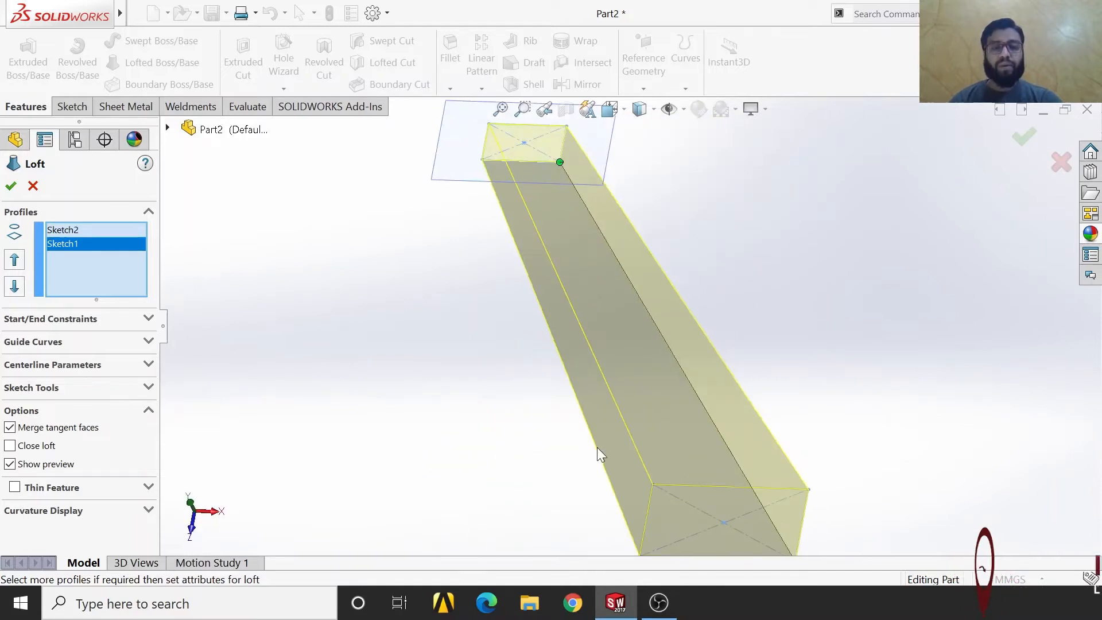
scroll(607, 474, "down", 1)
scroll(646, 474, "up", 4)
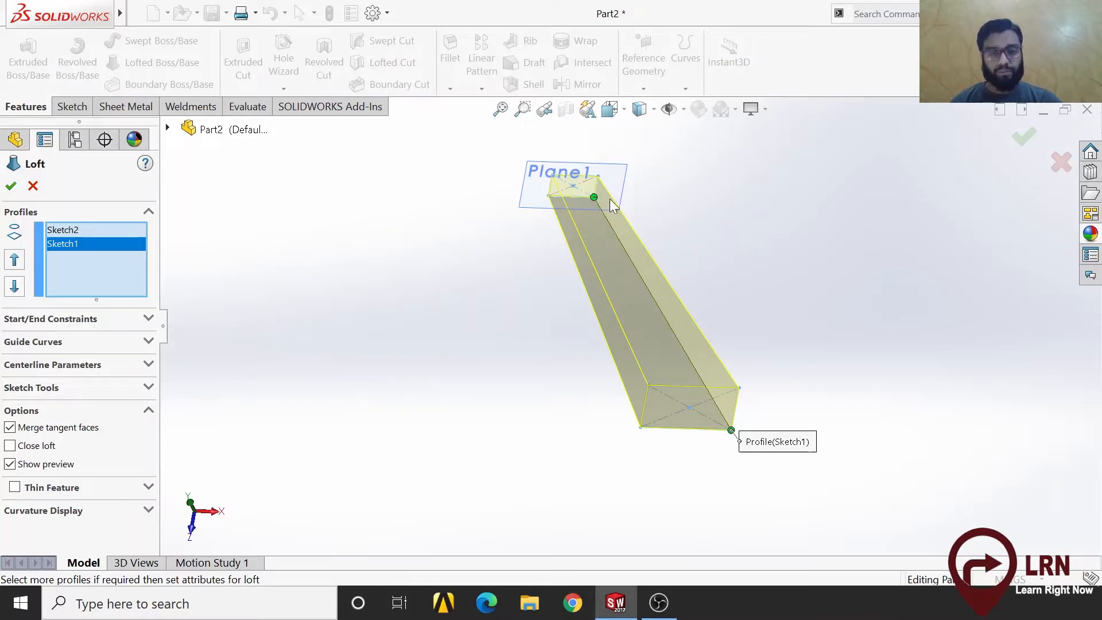
scroll(610, 212, "down", 1)
middle_click_drag(693, 453, 732, 435)
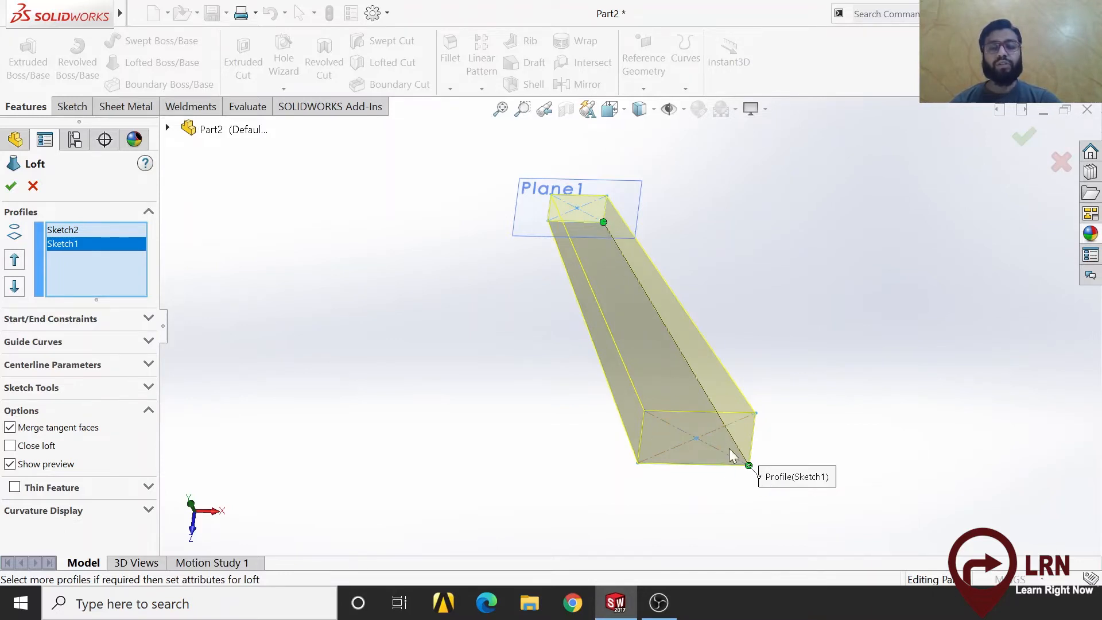
mouse_move(725, 476)
middle_mouse_down()
mouse_move(745, 446)
mouse_move(724, 456)
middle_mouse_up()
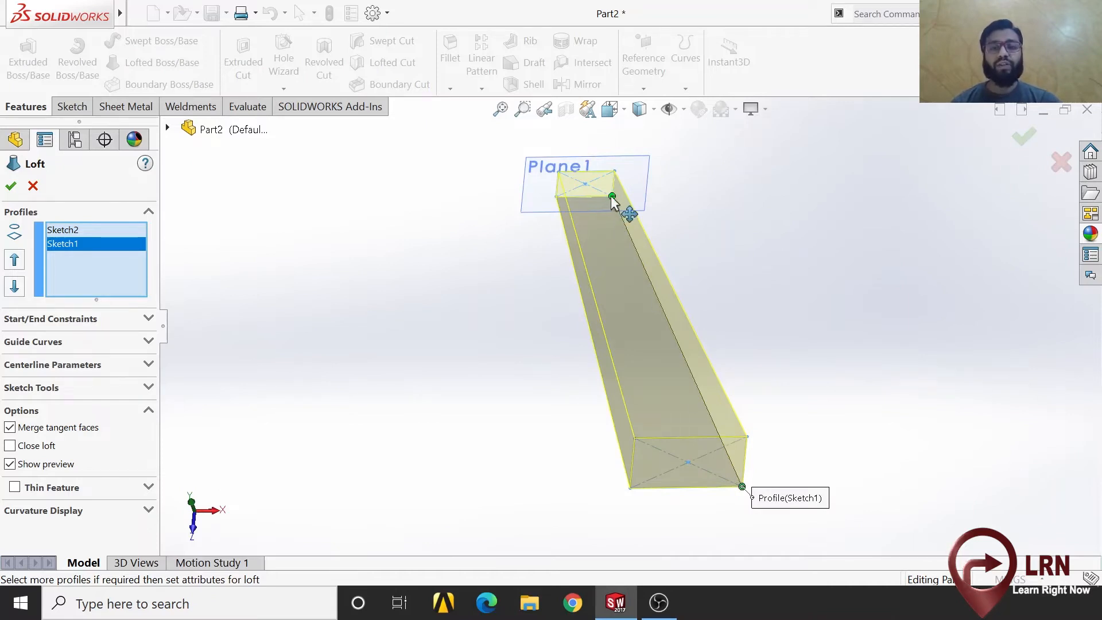
left_click_drag(612, 198, 580, 199)
middle_click_drag(722, 395, 771, 394)
left_click_drag(553, 184, 554, 157)
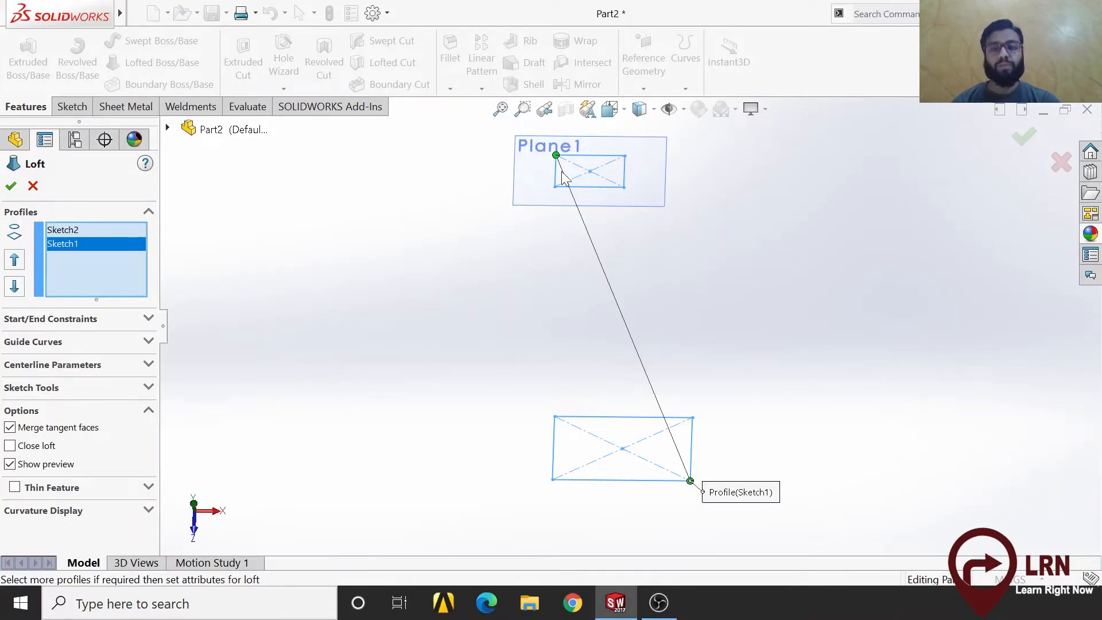
left_click_drag(557, 156, 629, 172)
middle_click_drag(730, 378, 730, 341)
mouse_move(698, 476)
middle_mouse_down()
mouse_move(667, 471)
mouse_move(639, 507)
mouse_move(699, 461)
mouse_move(695, 490)
middle_mouse_up()
middle_click_drag(688, 359, 675, 316)
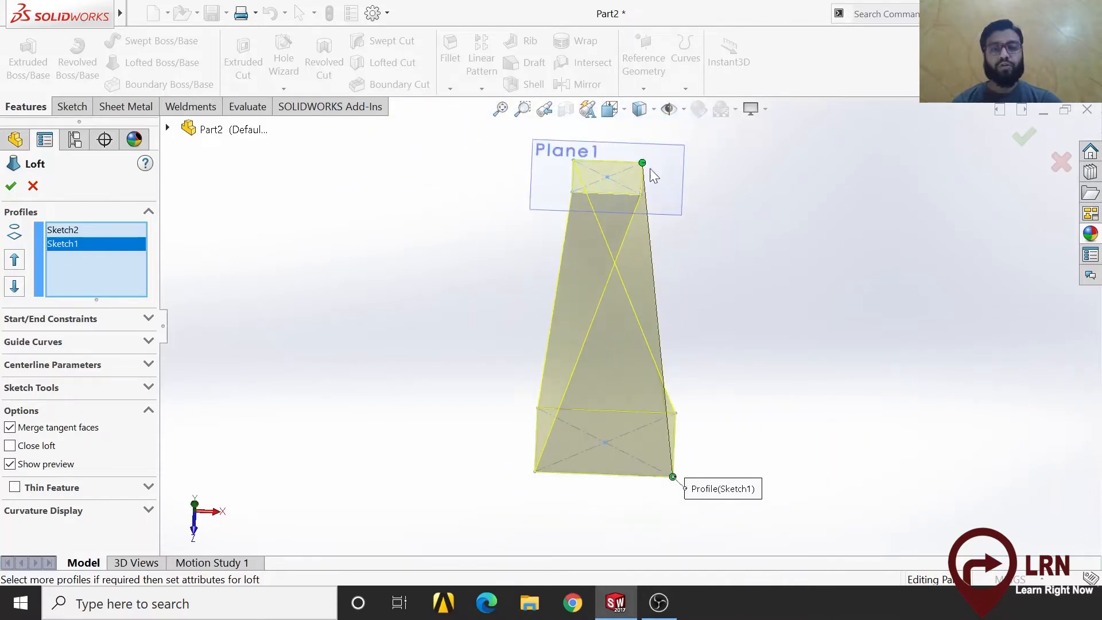
left_click_drag(643, 163, 637, 199)
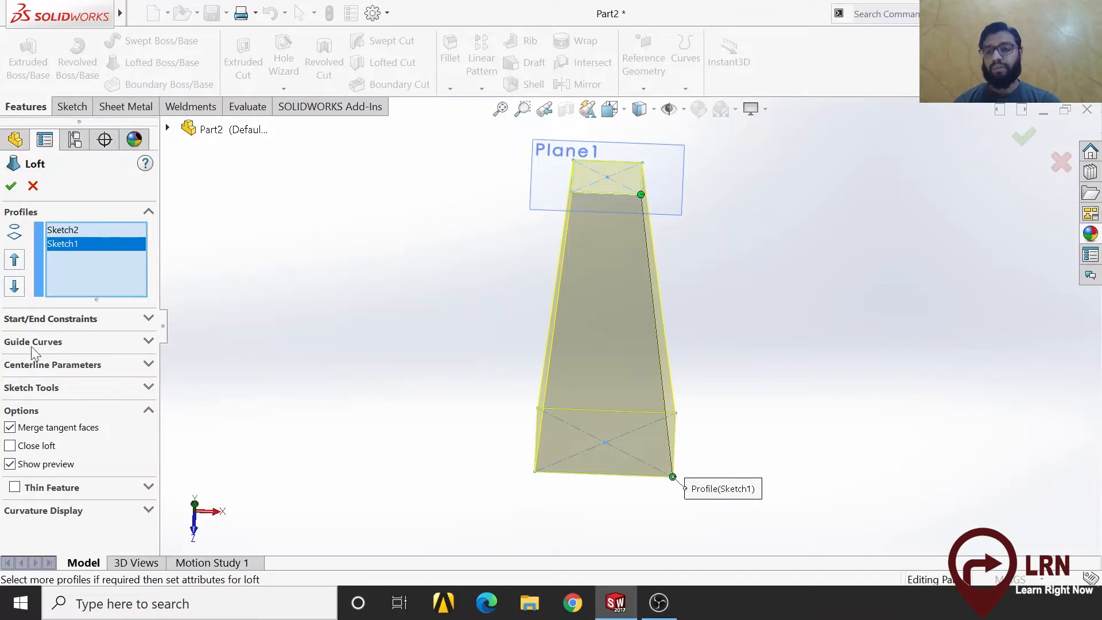
- Examine the loft's start and end constraint options and its guide curve settings
left_click(119, 320)
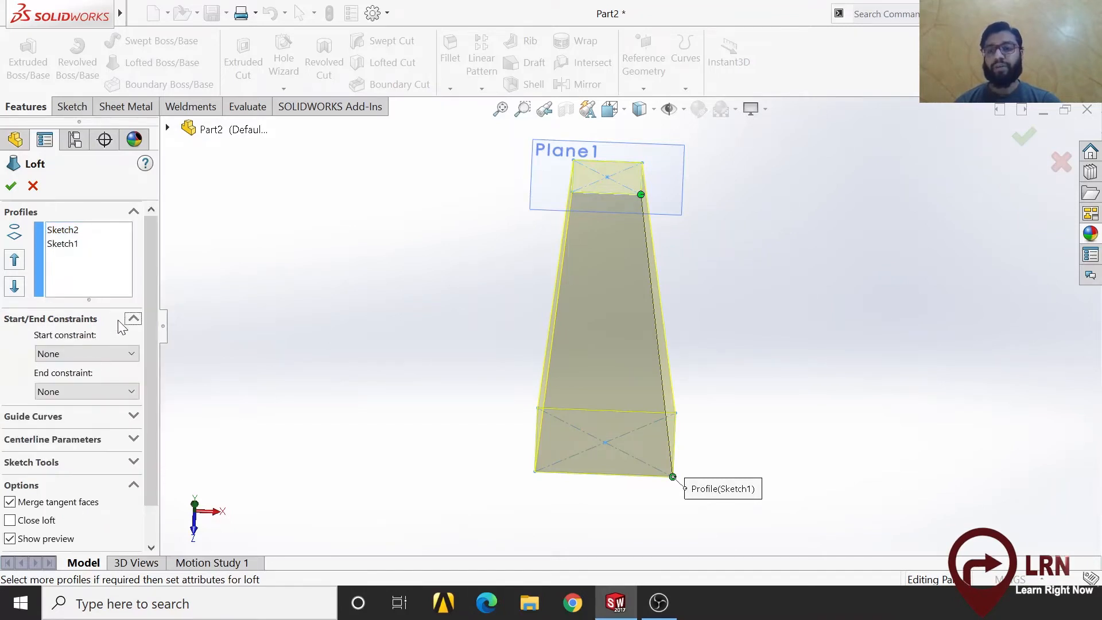
left_click(112, 355)
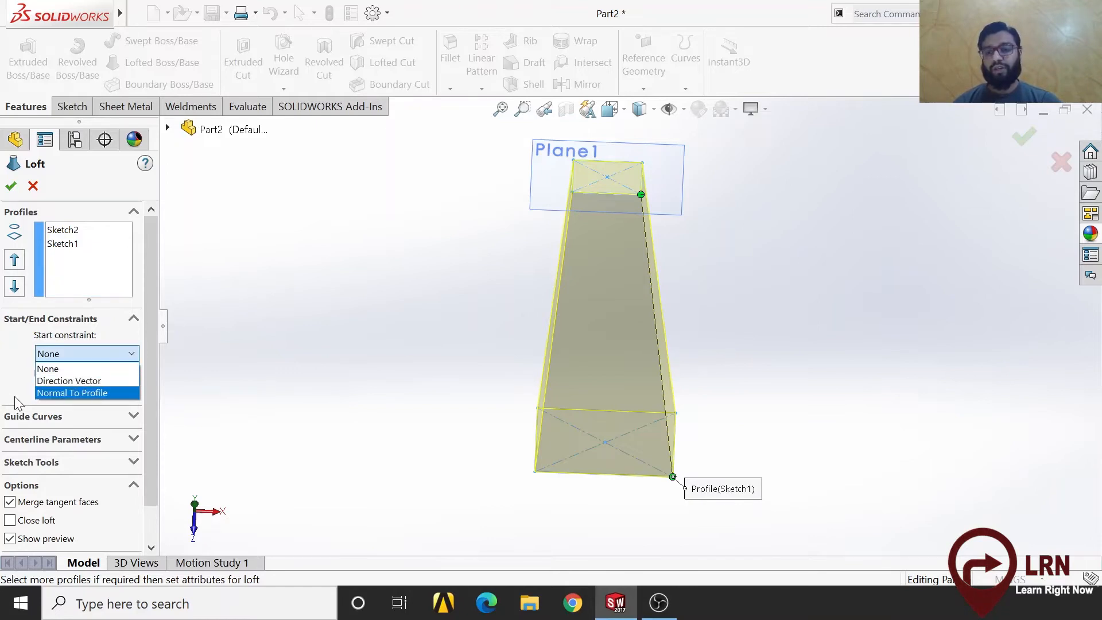
left_click(184, 343)
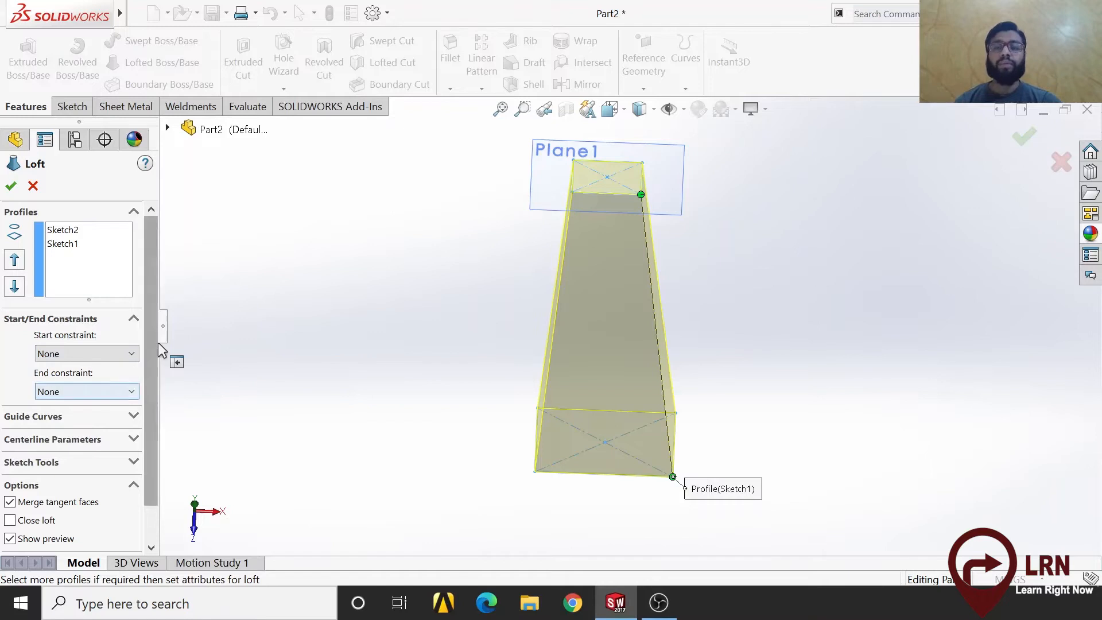
left_click(60, 416)
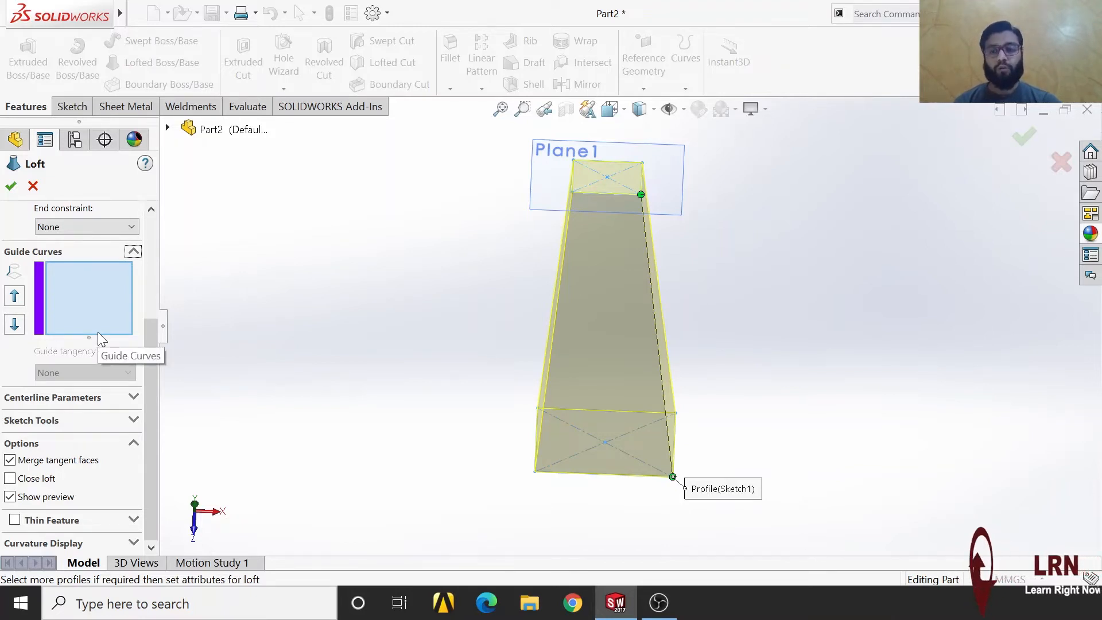
left_click(135, 251)
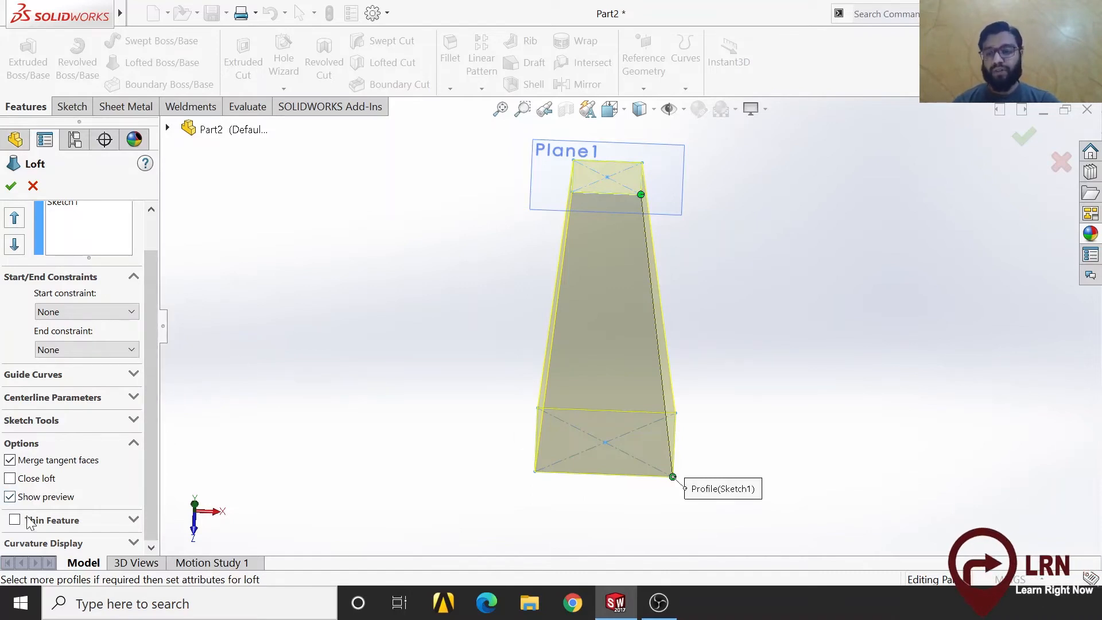
- Make the loft a one-direction thin feature with a wall thickness of 2 mm
left_click(132, 520)
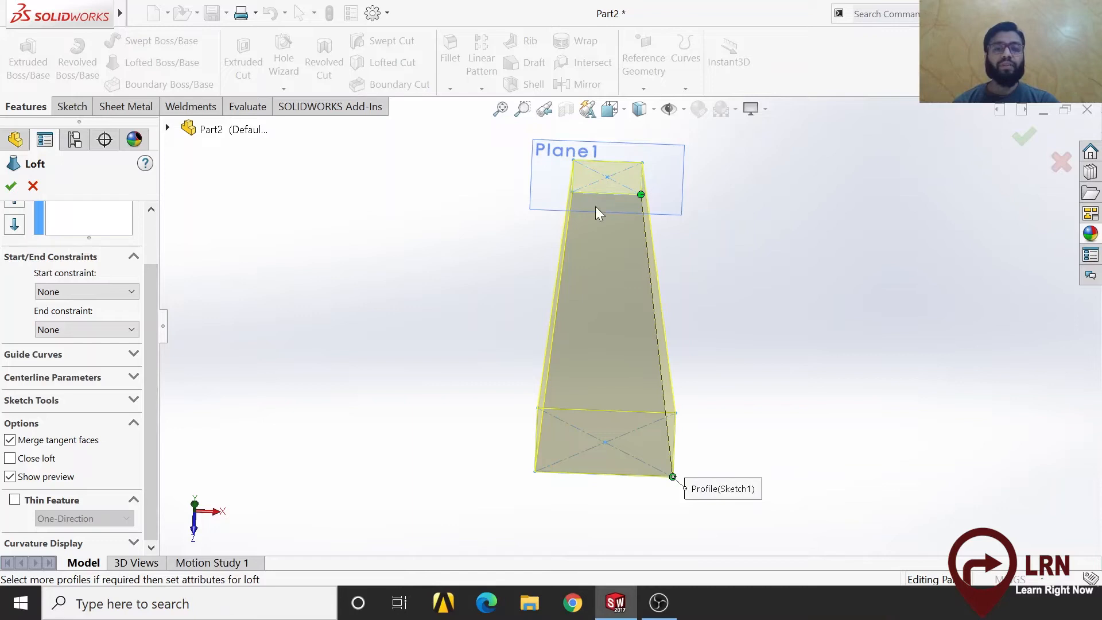
left_click(14, 501)
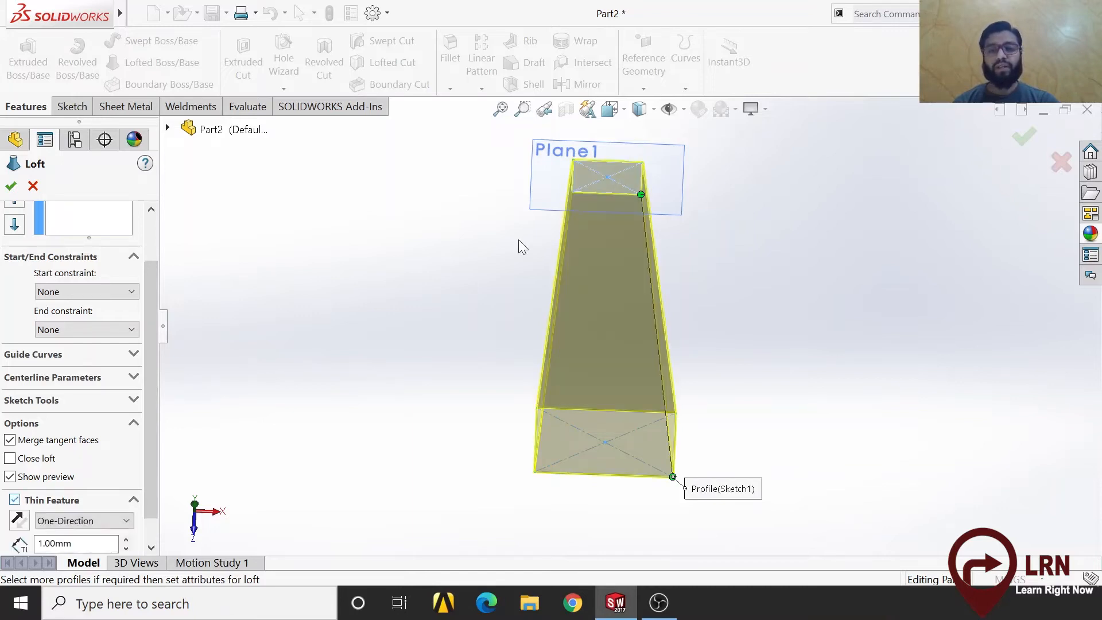
middle_click_drag(545, 305, 545, 360)
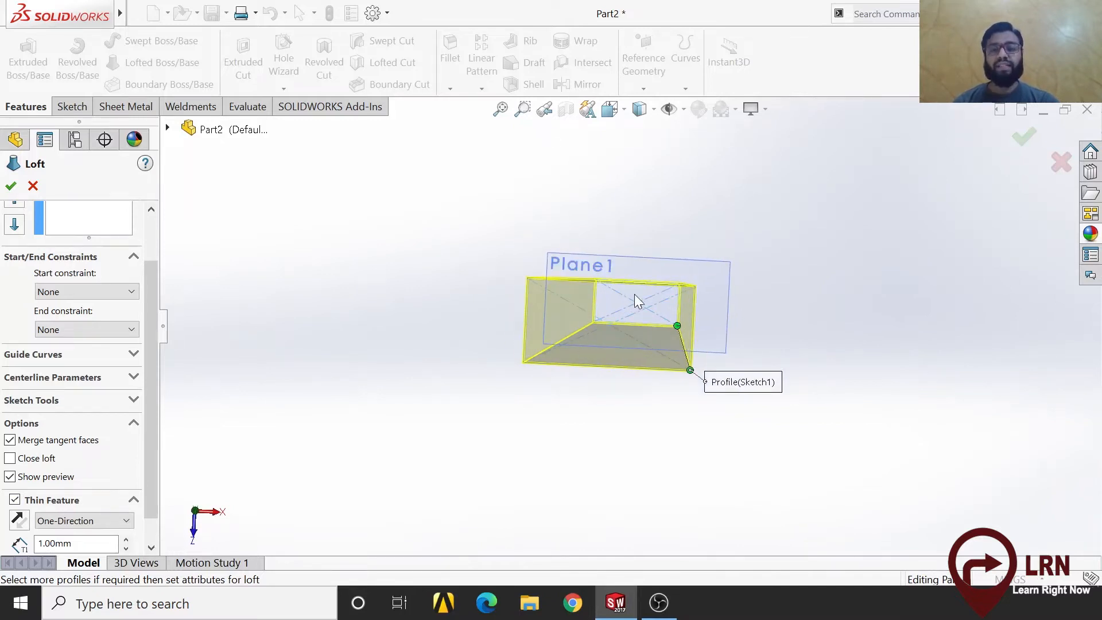
scroll(635, 294, "down", 5)
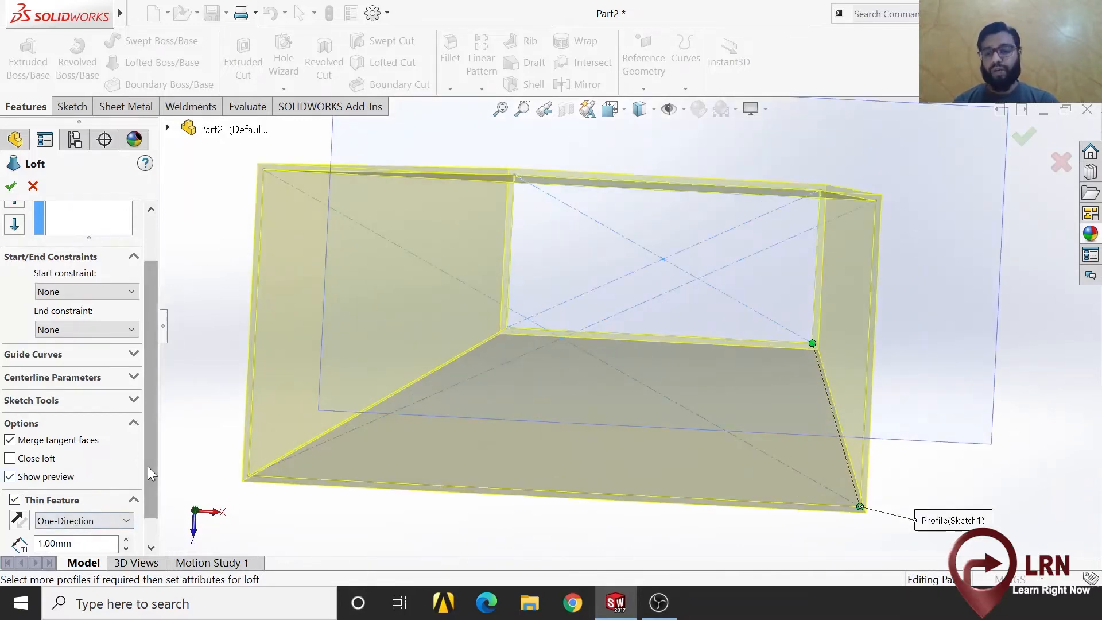
scroll(147, 505, "down", 1)
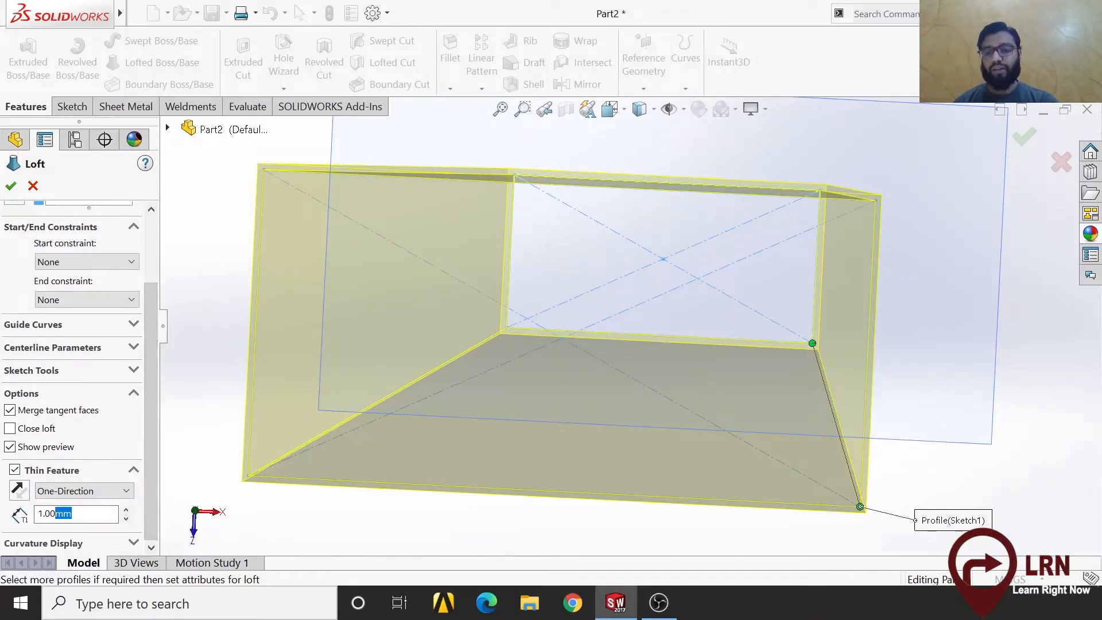
type("2")
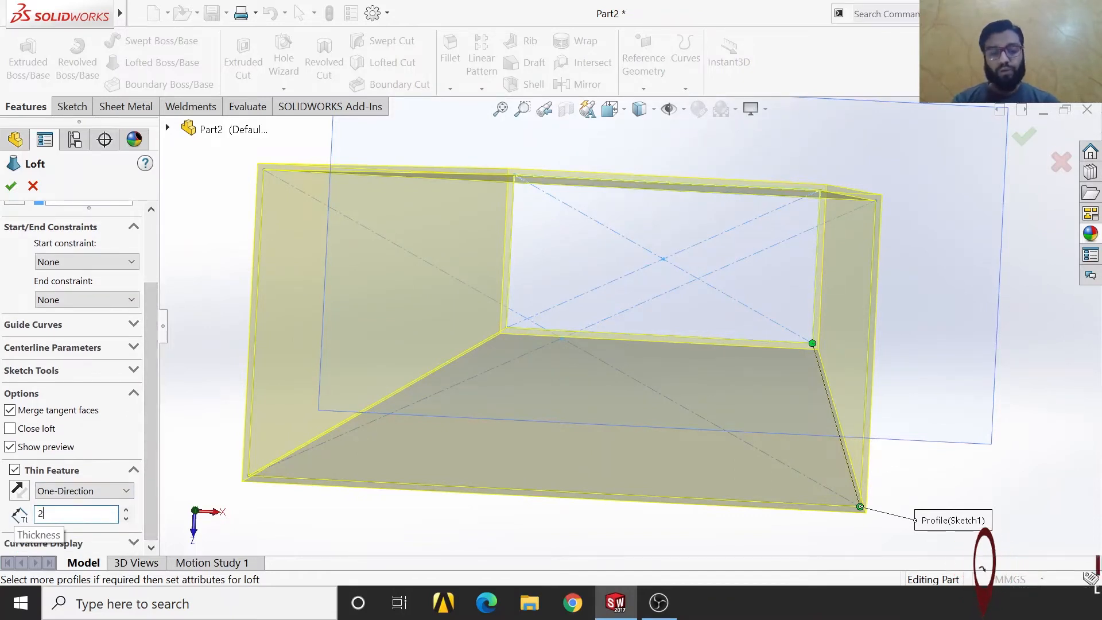
type("m")
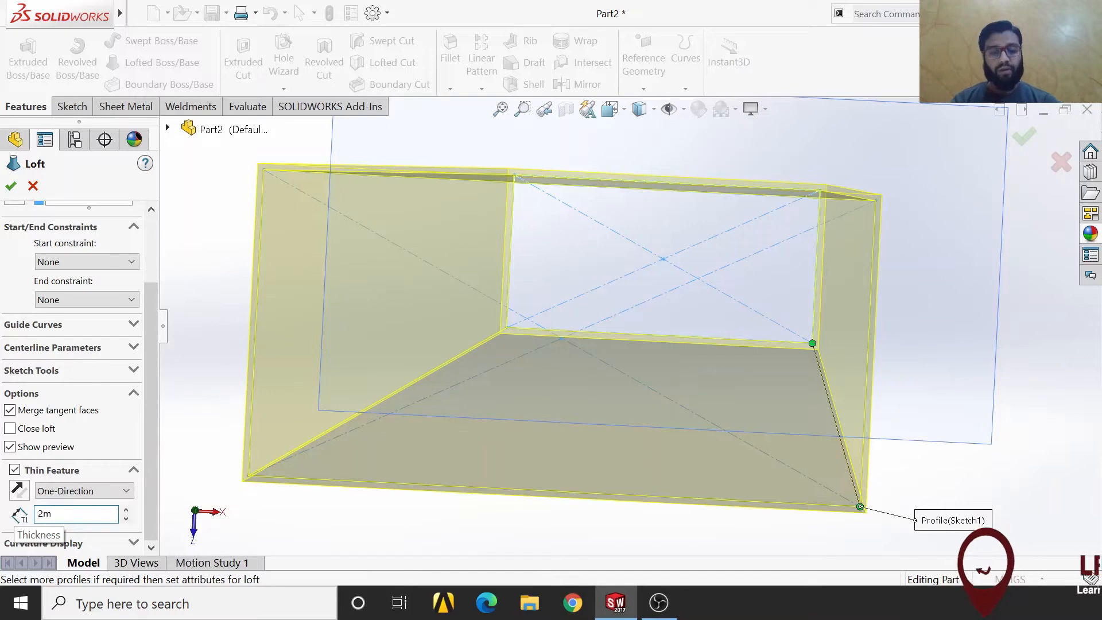
type("m")
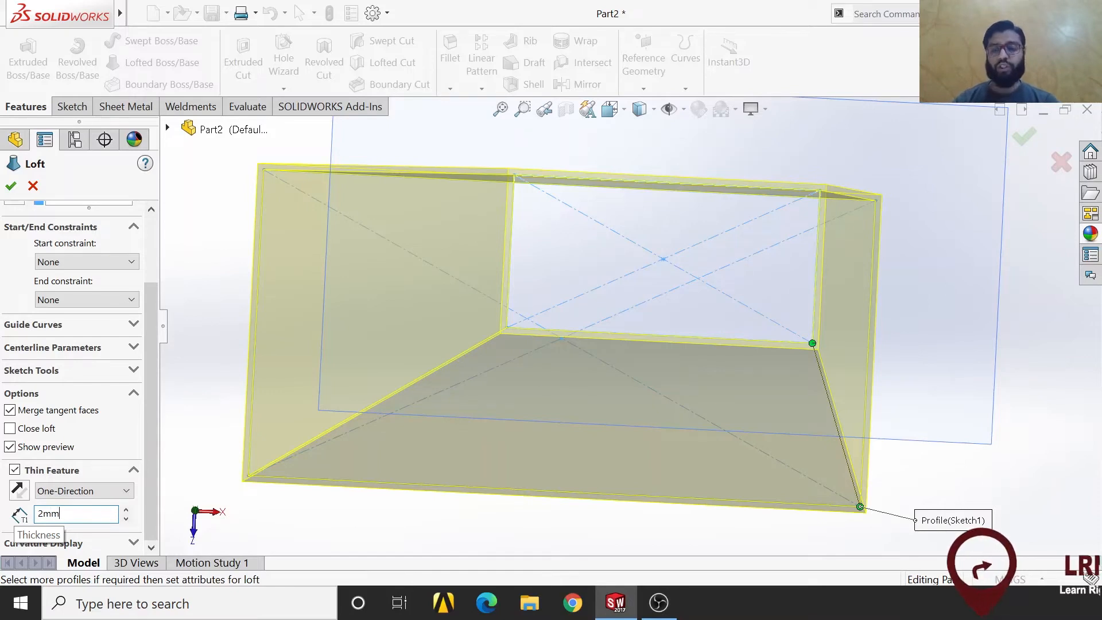
key("Return")
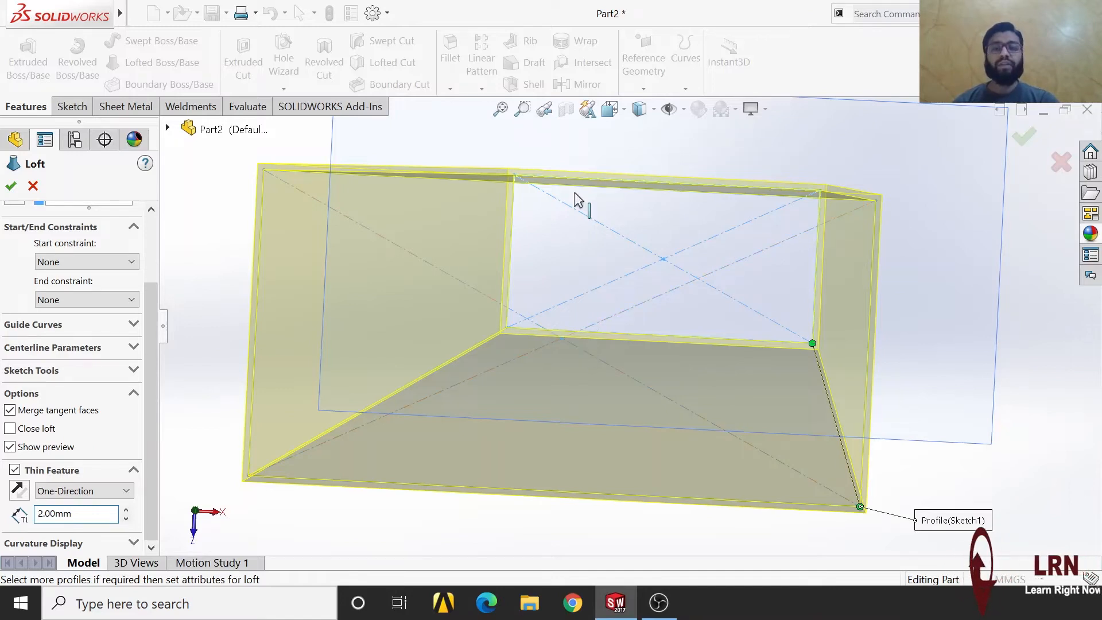
- Reverse the thin wall to the inside of the profiles, inspect it from the top view, and reverse it back to the outside
mouse_move(699, 297)
middle_mouse_down()
mouse_move(689, 300)
mouse_move(701, 297)
mouse_move(697, 313)
middle_mouse_up()
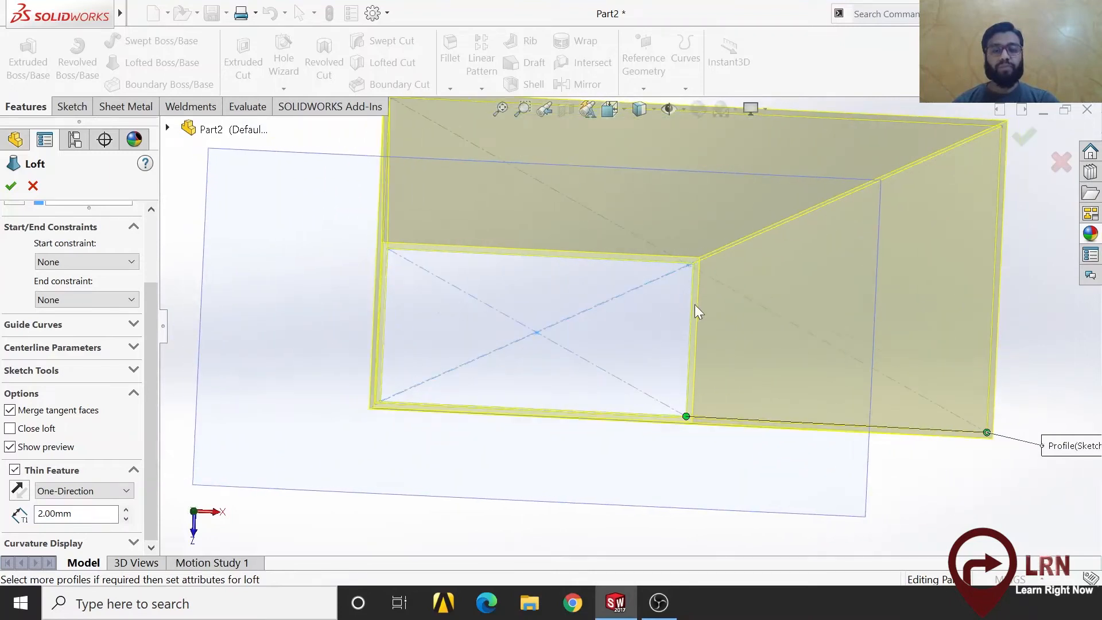
left_click(196, 513)
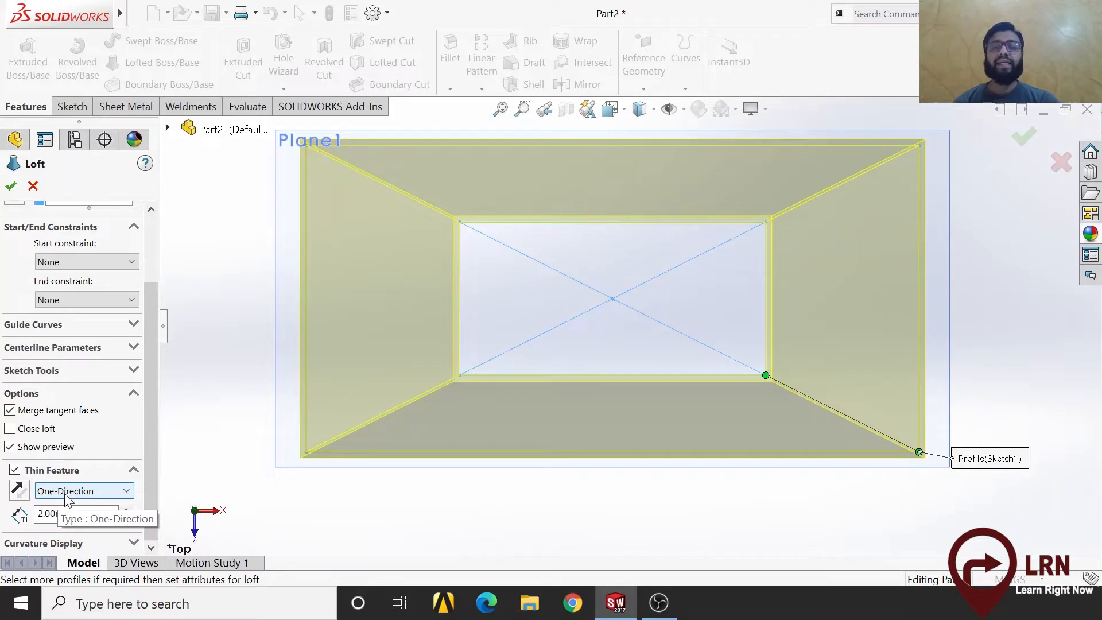
scroll(759, 313, "down", 6)
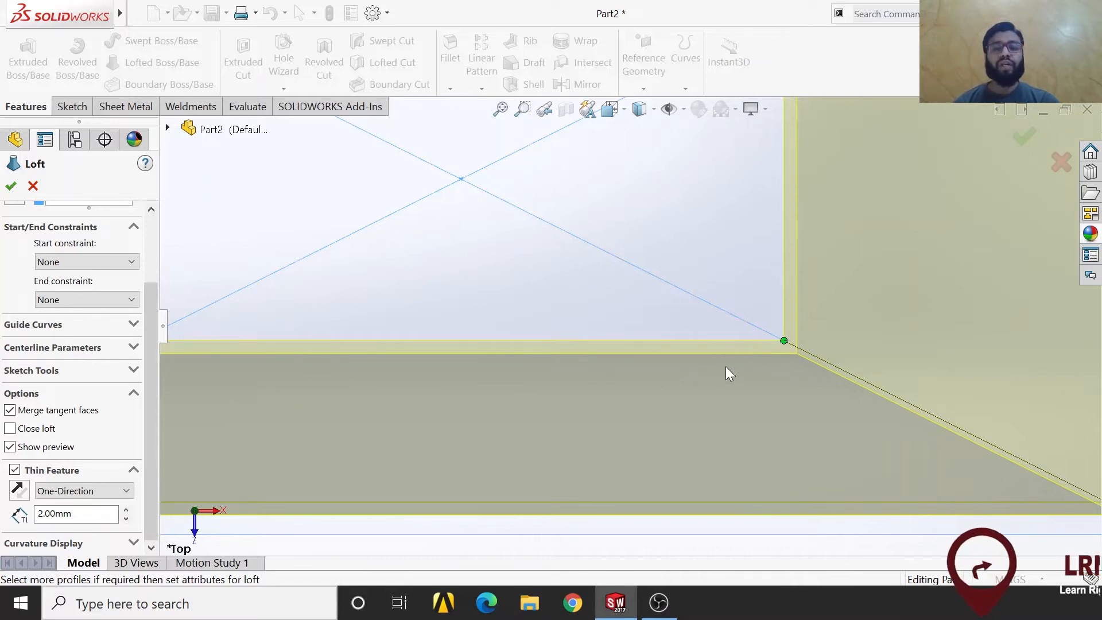
left_click(21, 493)
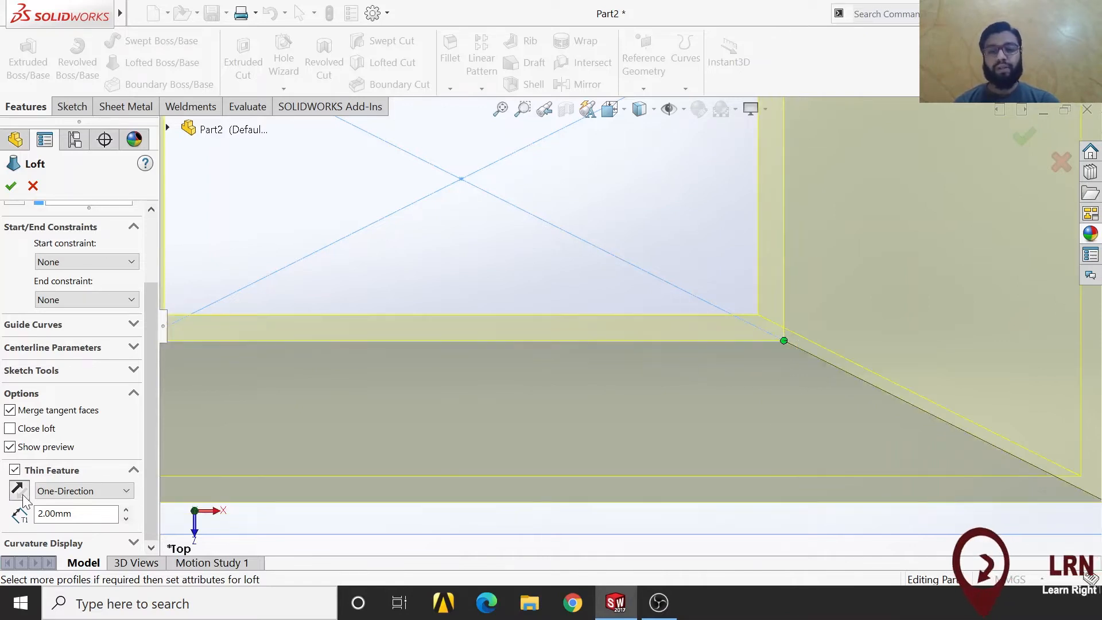
scroll(730, 432, "up", 2)
middle_click_drag(729, 429, 739, 445)
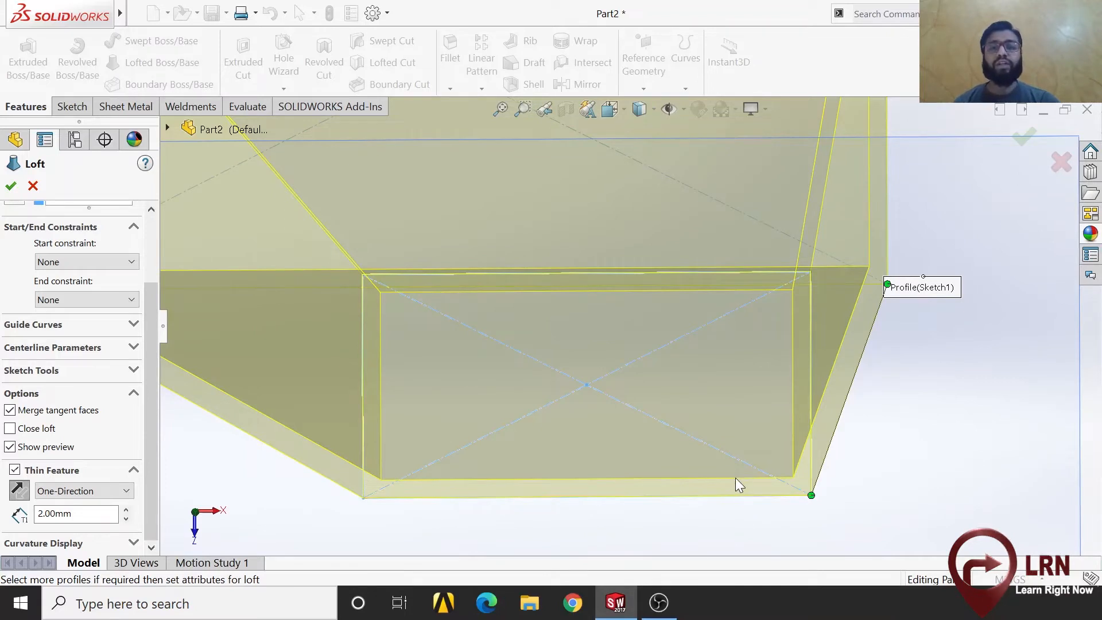
middle_click_drag(615, 504, 613, 492)
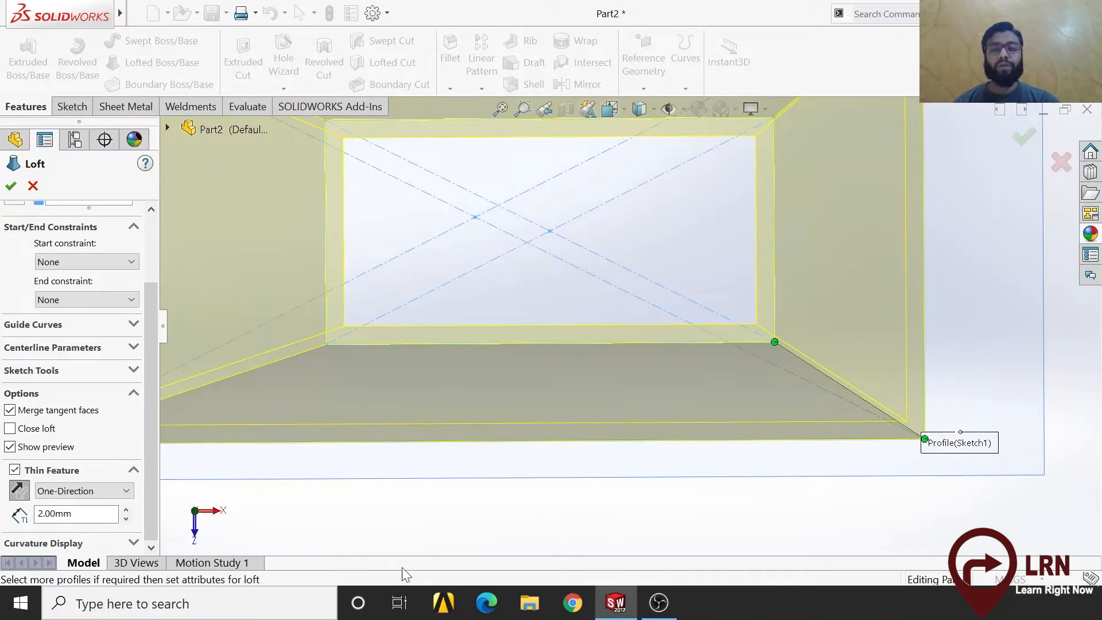
left_click(195, 511)
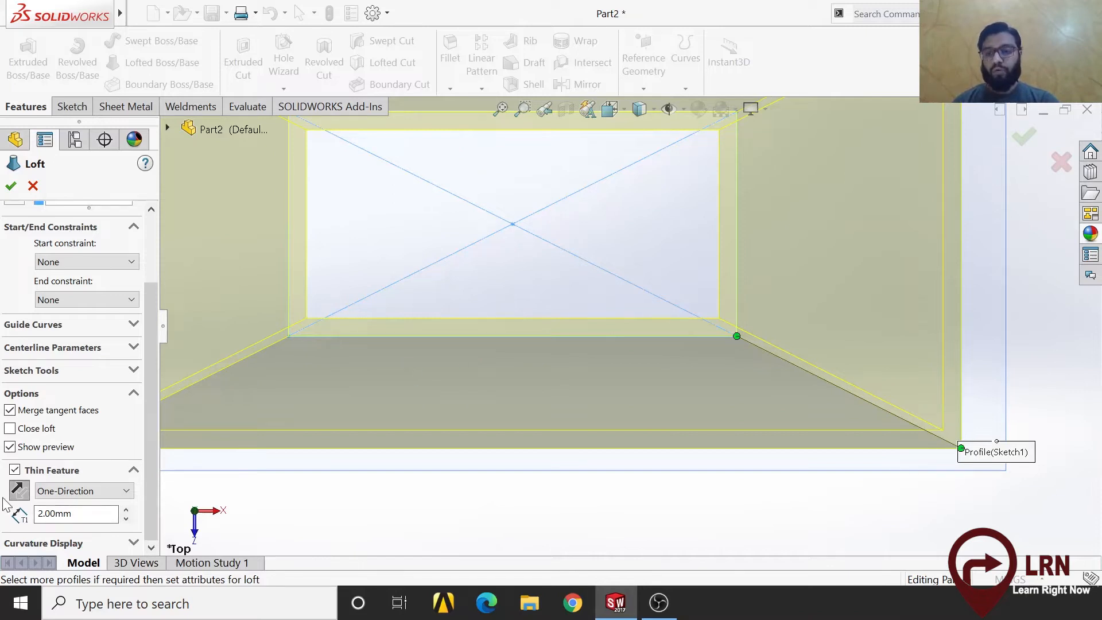
left_click(18, 489)
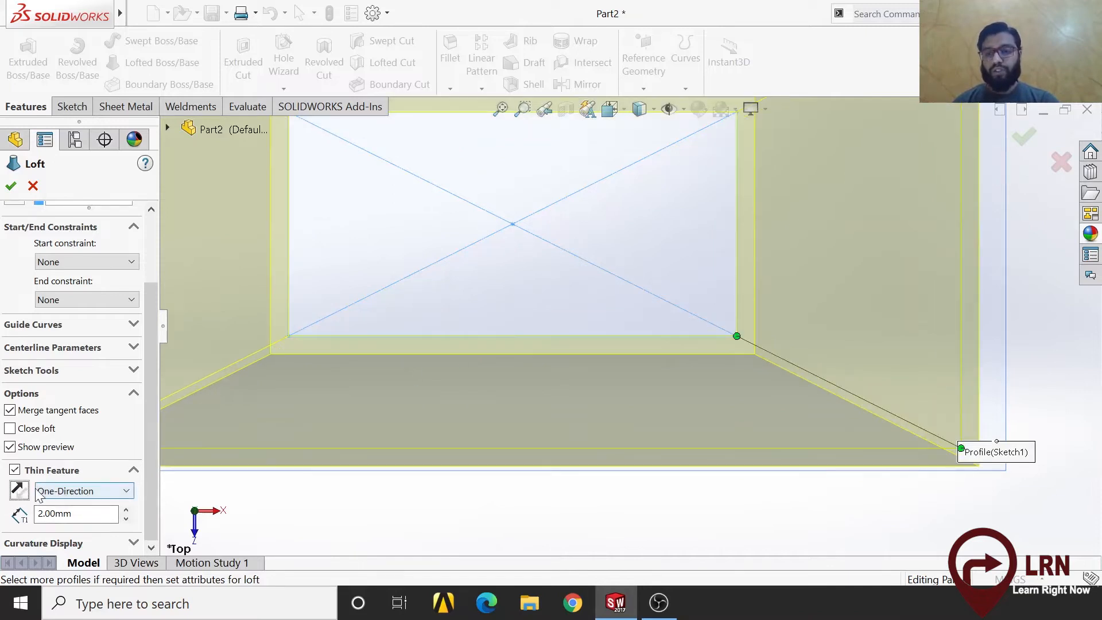
- Try the Mid-Plane type for the loft's thin wall, and switch it to Two-Direction
left_click(103, 492)
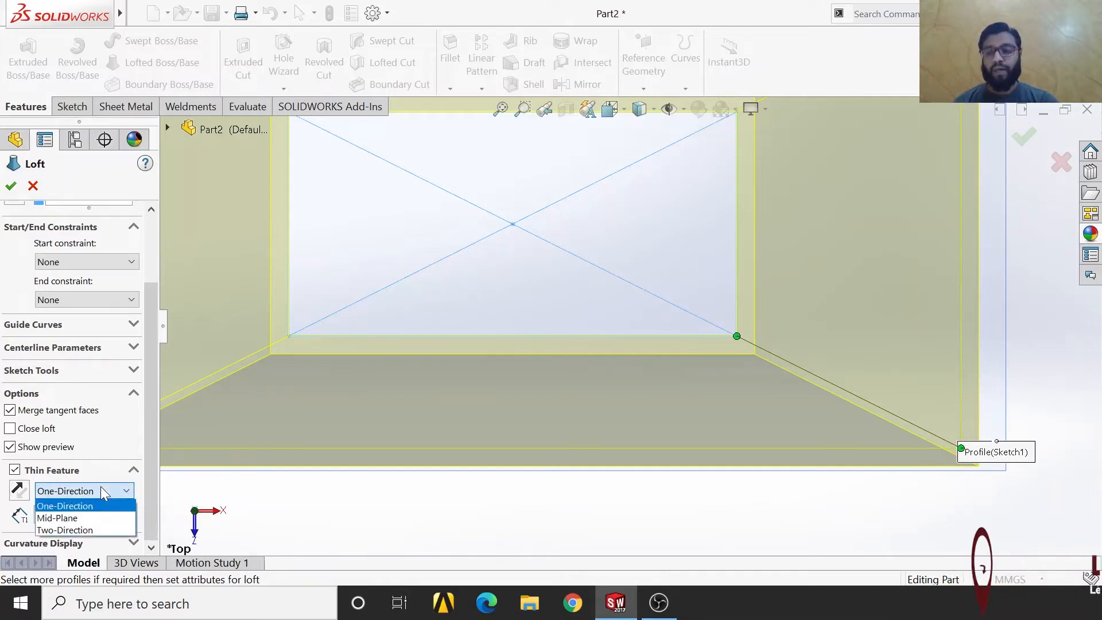
left_click(104, 519)
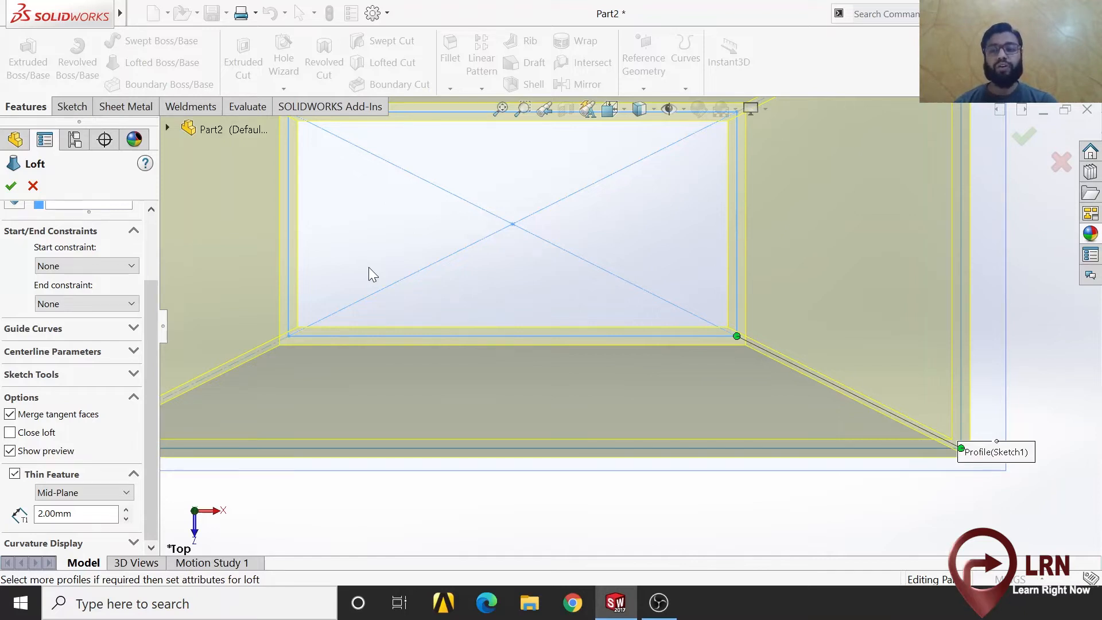
left_click(129, 494)
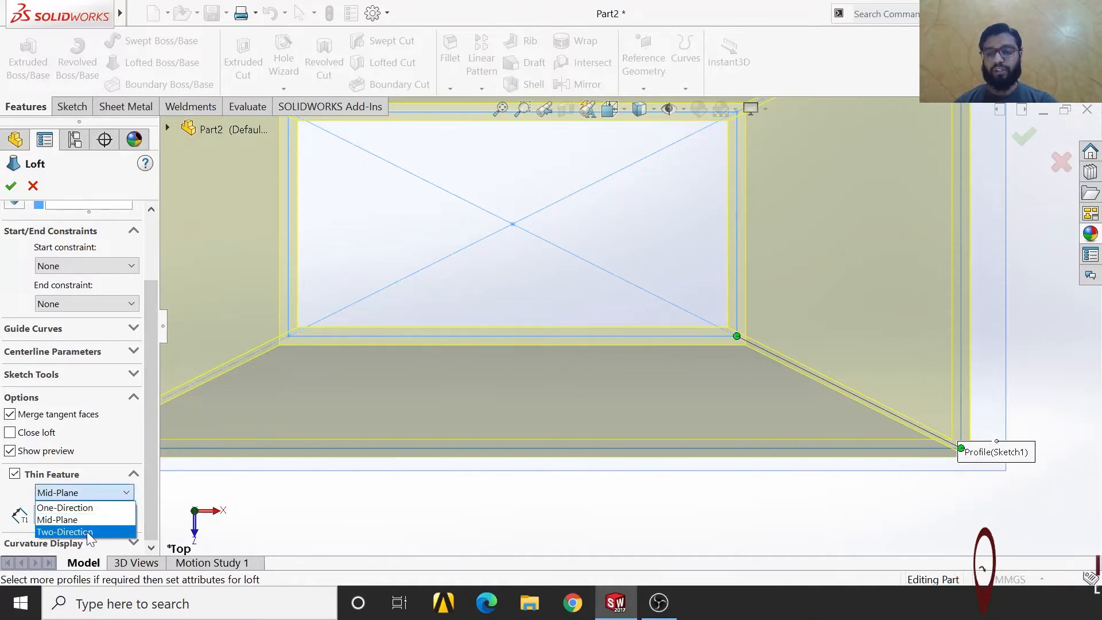
left_click(63, 533)
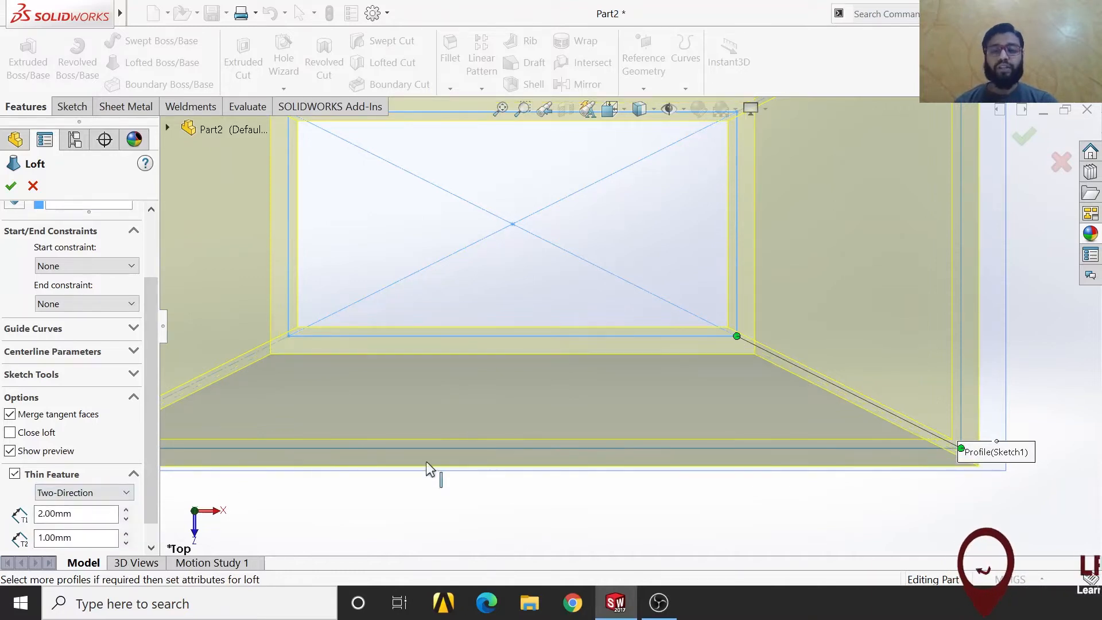
- Set the first wall thickness to 4 mm, try 2 mm for the second, return it to 1 mm, and create the thin loft
scroll(155, 508, "down", 1)
scroll(154, 502, "down", 1)
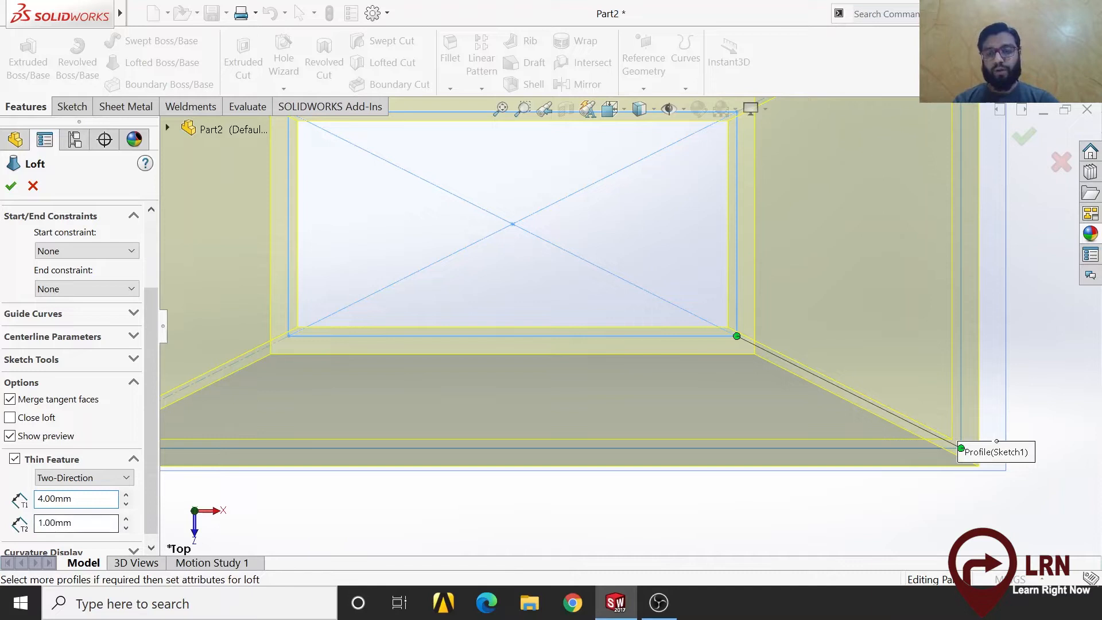
double_click(86, 522)
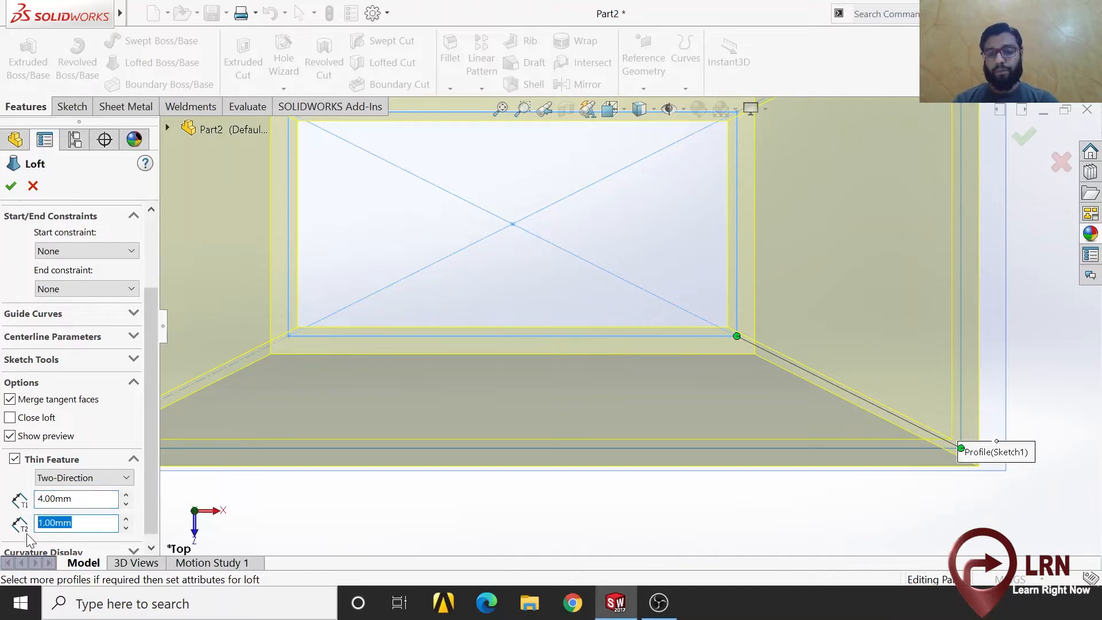
type("2")
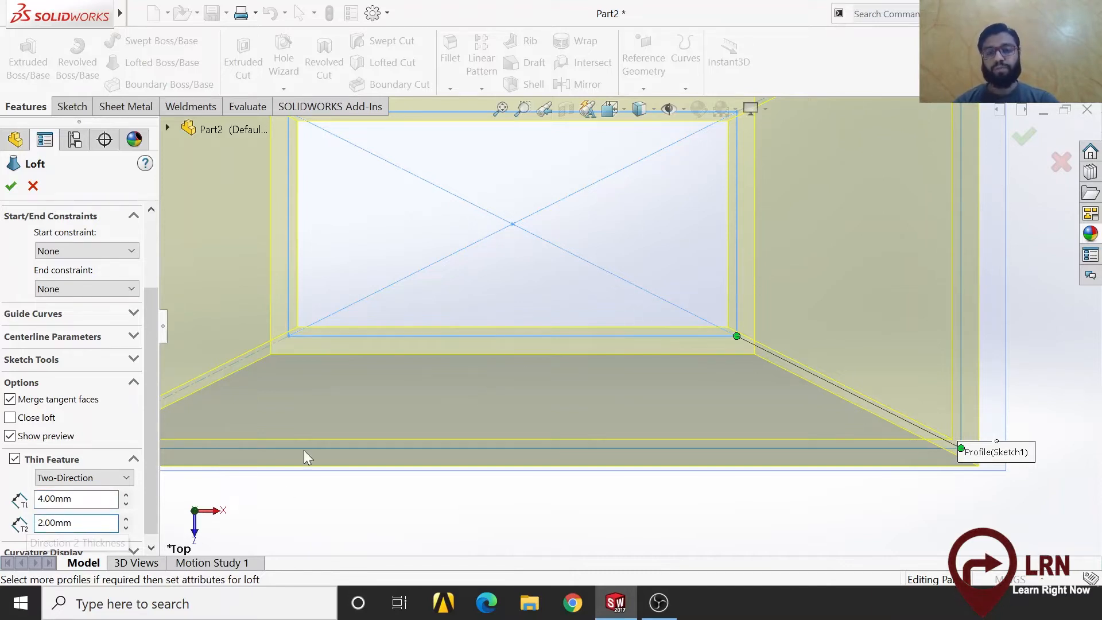
left_click_drag(80, 523, 27, 534)
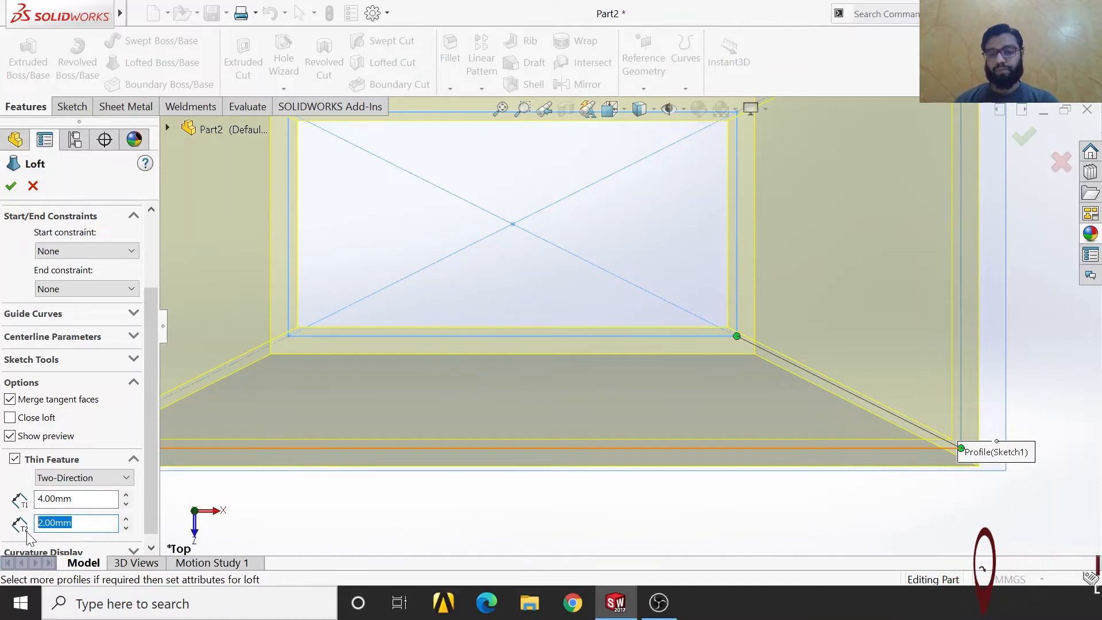
type("1")
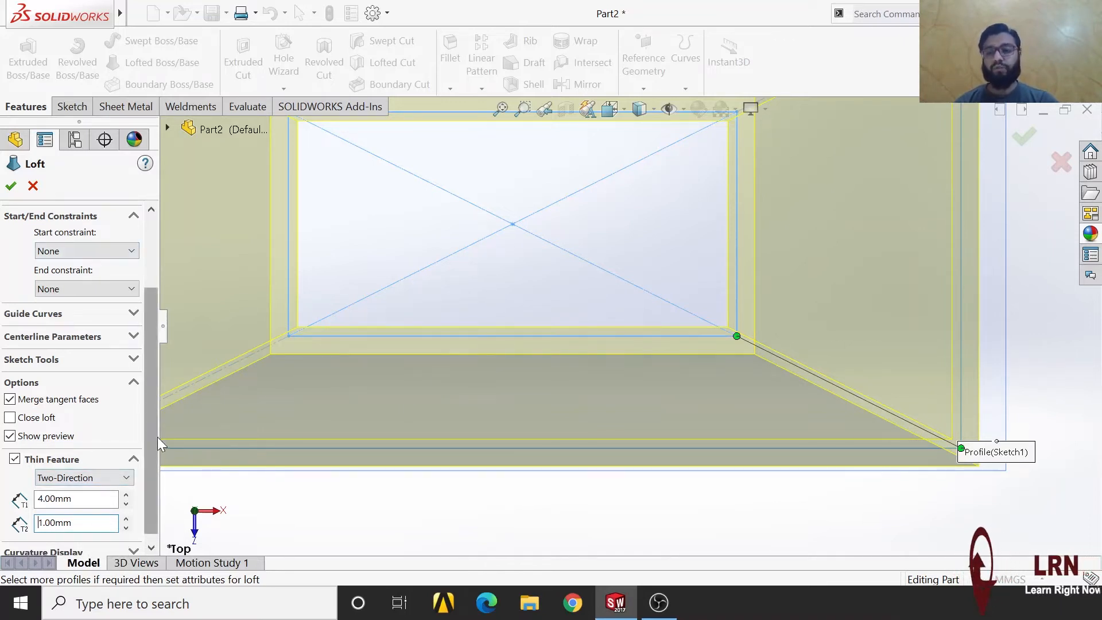
left_click_drag(153, 444, 154, 426)
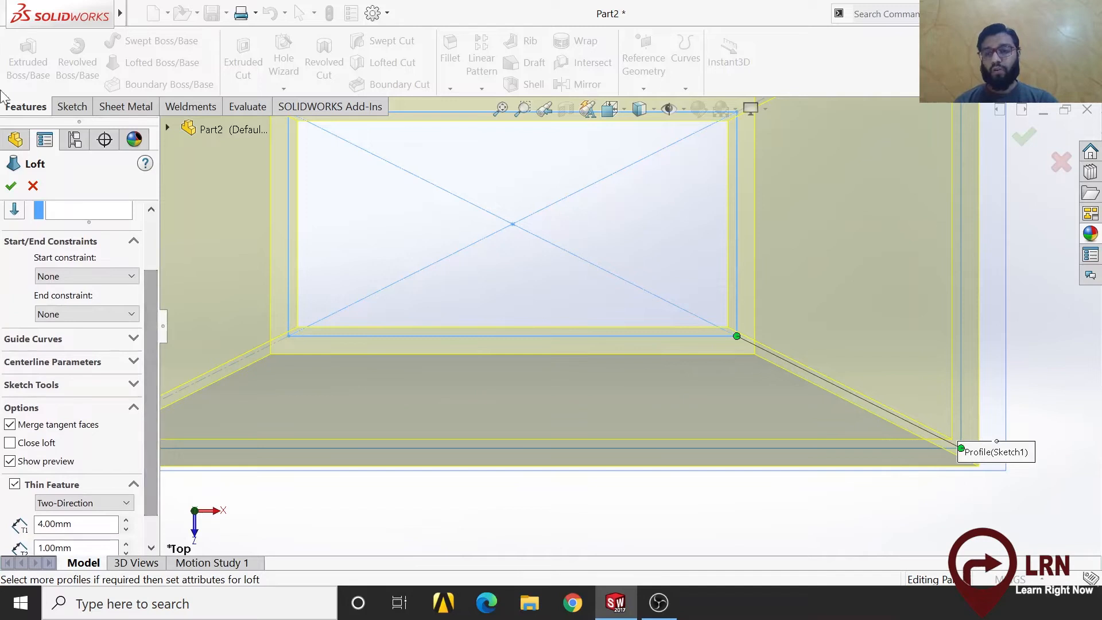
left_click(11, 186)
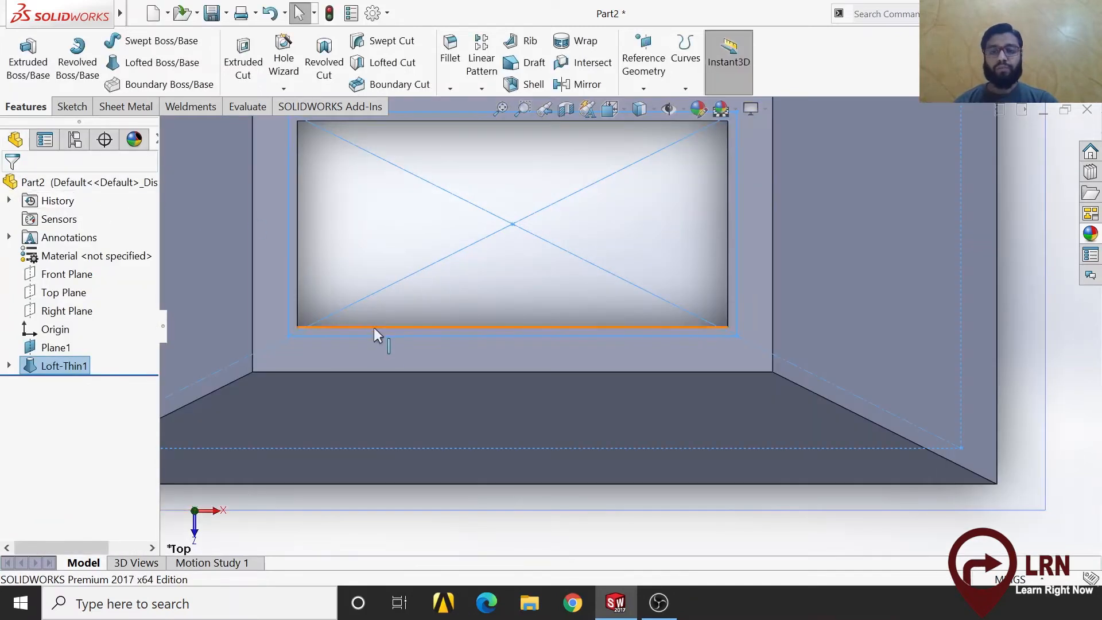
- Inspect the finished thin loft's wall at its small and large openings and its overall shape from several angles
scroll(586, 428, "up", 2)
middle_click_drag(581, 466, 566, 387)
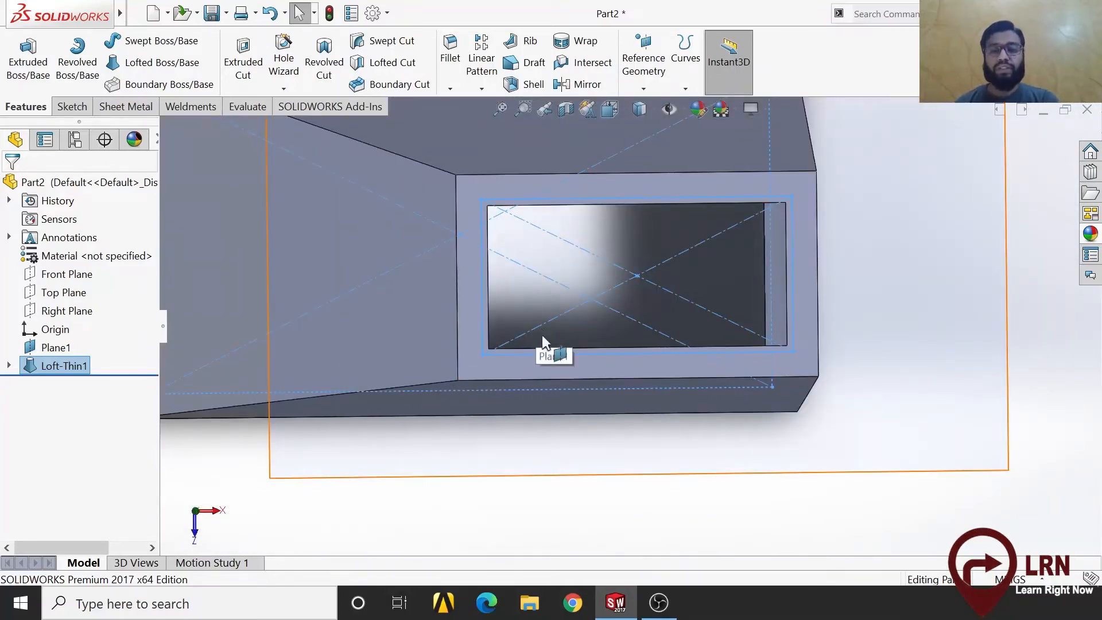
middle_click_drag(543, 398, 535, 323)
scroll(541, 417, "up", 8)
middle_click_drag(566, 453, 666, 289)
scroll(642, 424, "up", 4)
scroll(603, 402, "down", 10)
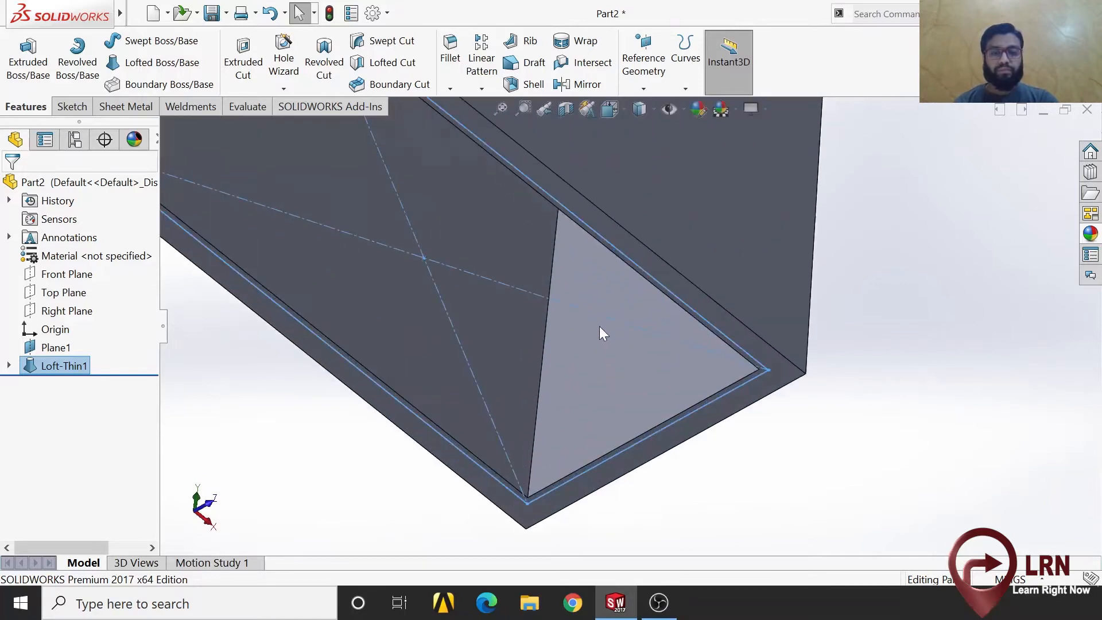
left_click(208, 508)
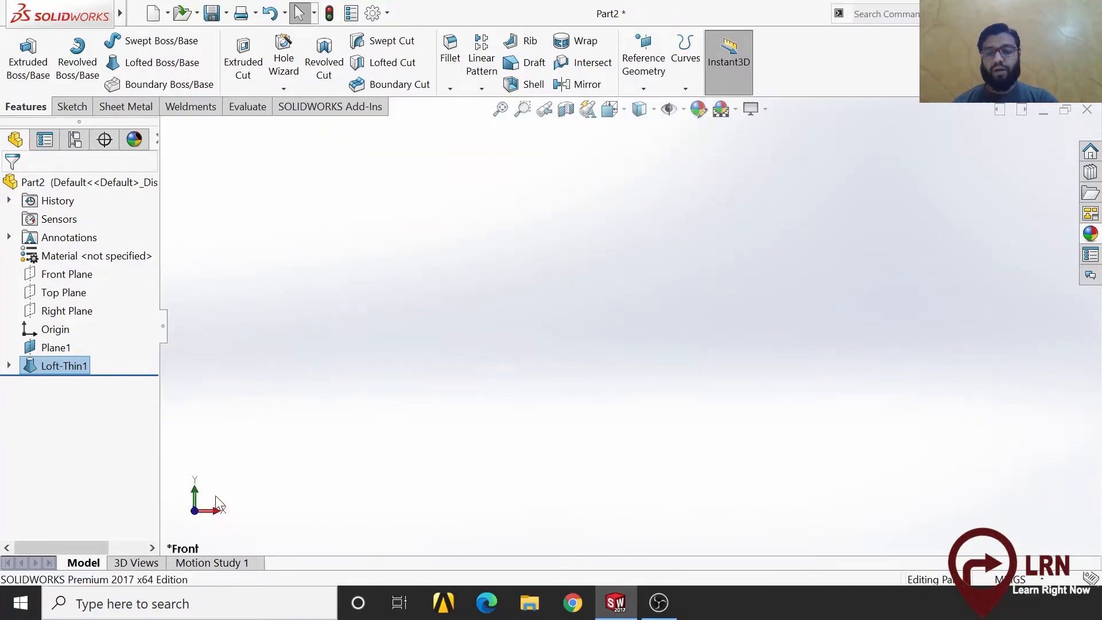
left_click(501, 110)
middle_click_drag(637, 285, 671, 320)
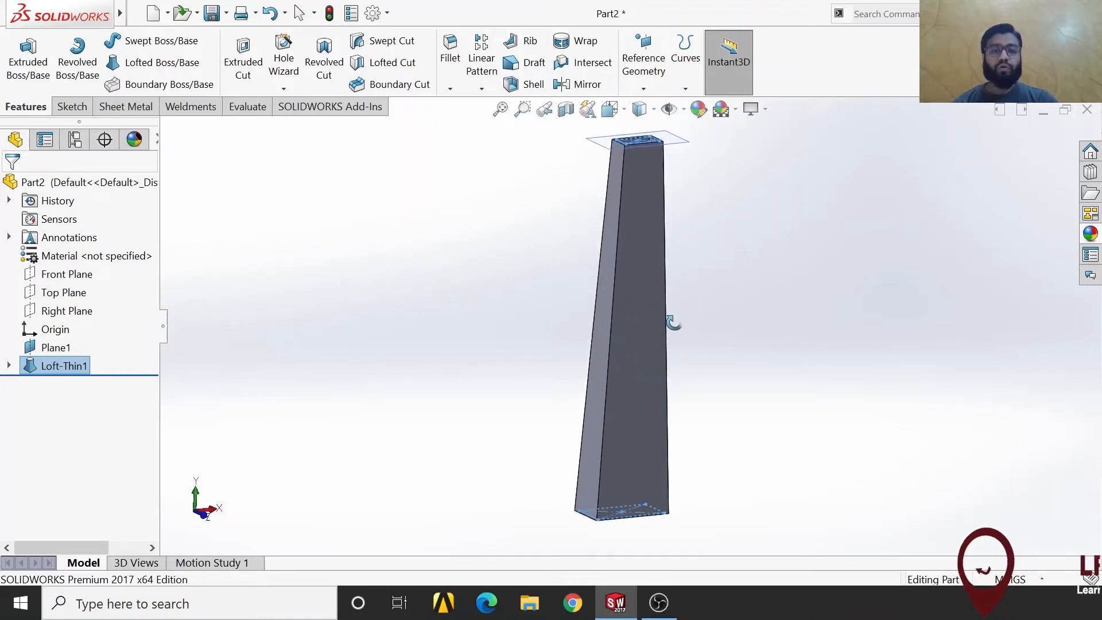
scroll(655, 170, "down", 10)
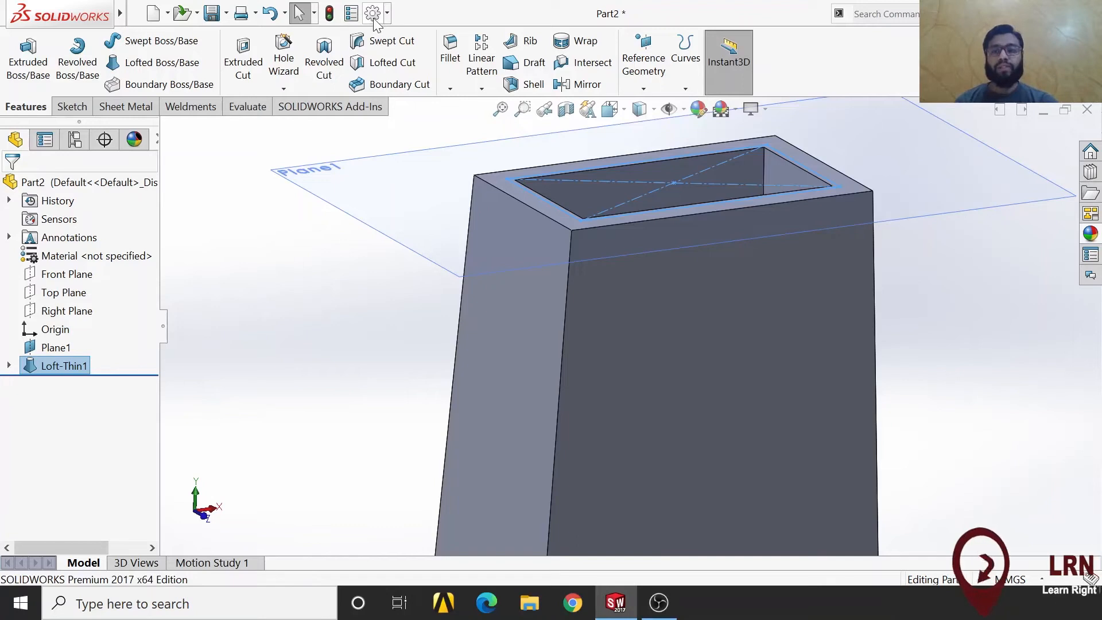
mouse_move(58, 26)
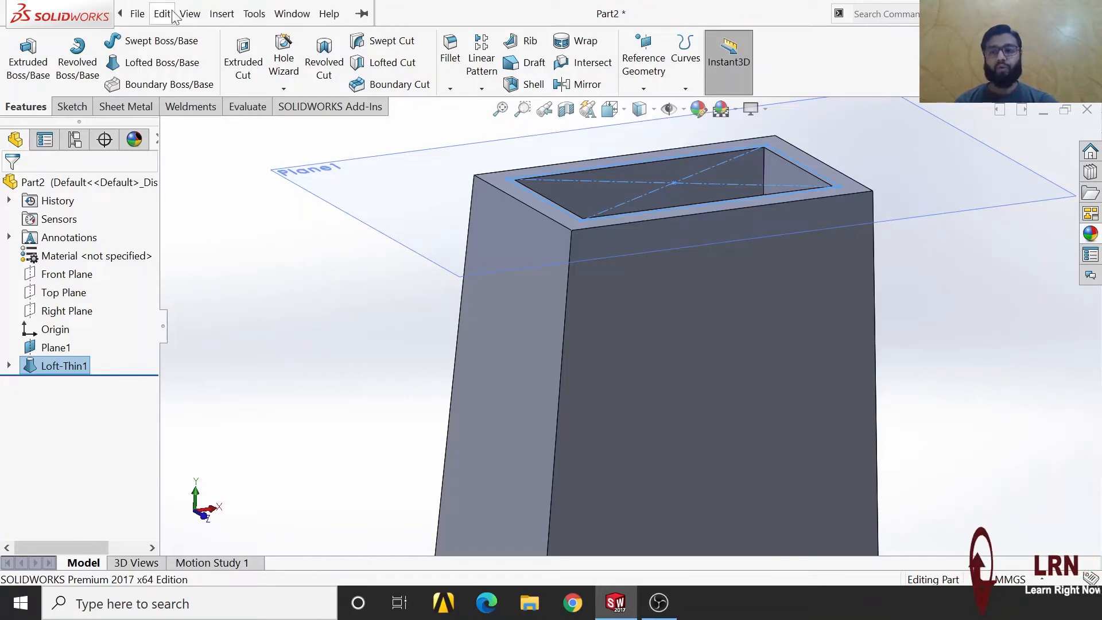
left_click(255, 14)
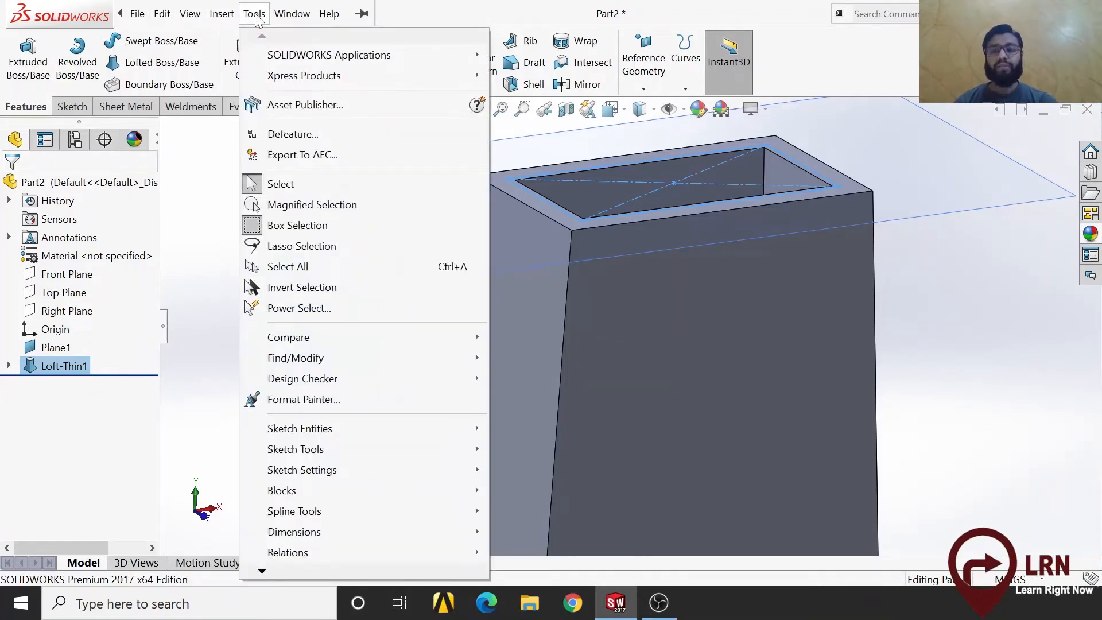
mouse_move(223, 18)
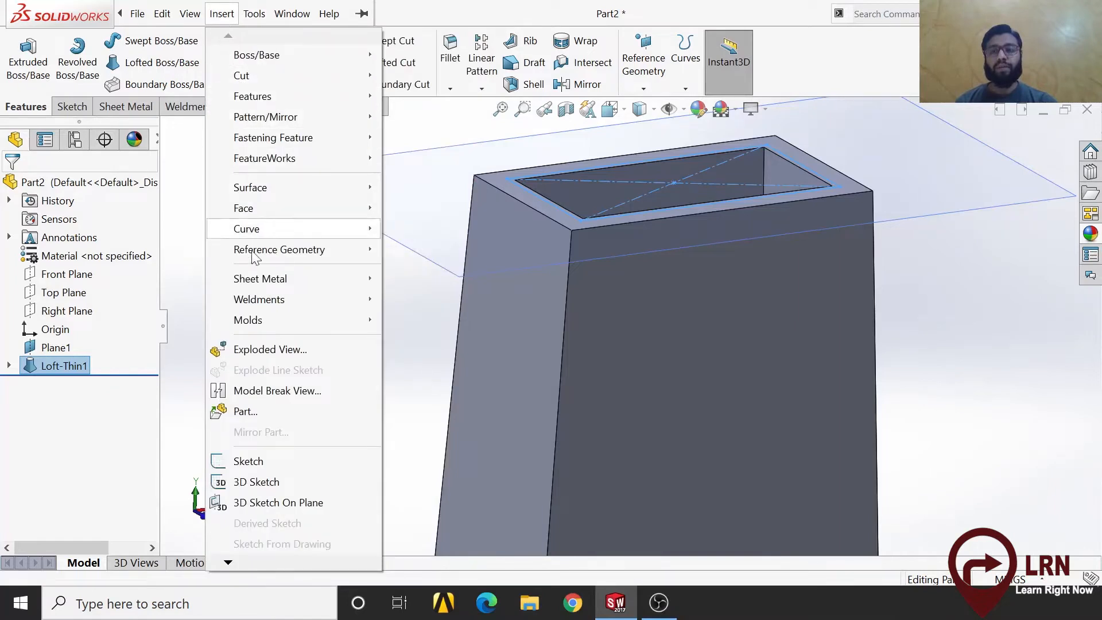
left_click(445, 181)
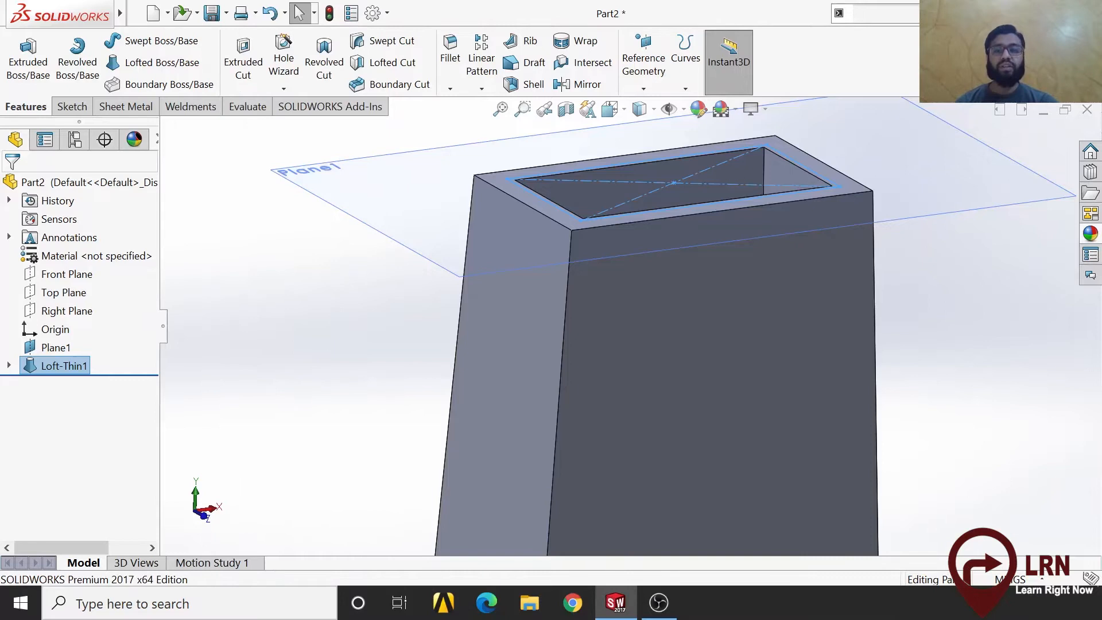
- Start a constant-size fillet and select the two long outer corner edges of the loft's front face
left_click(1011, 343)
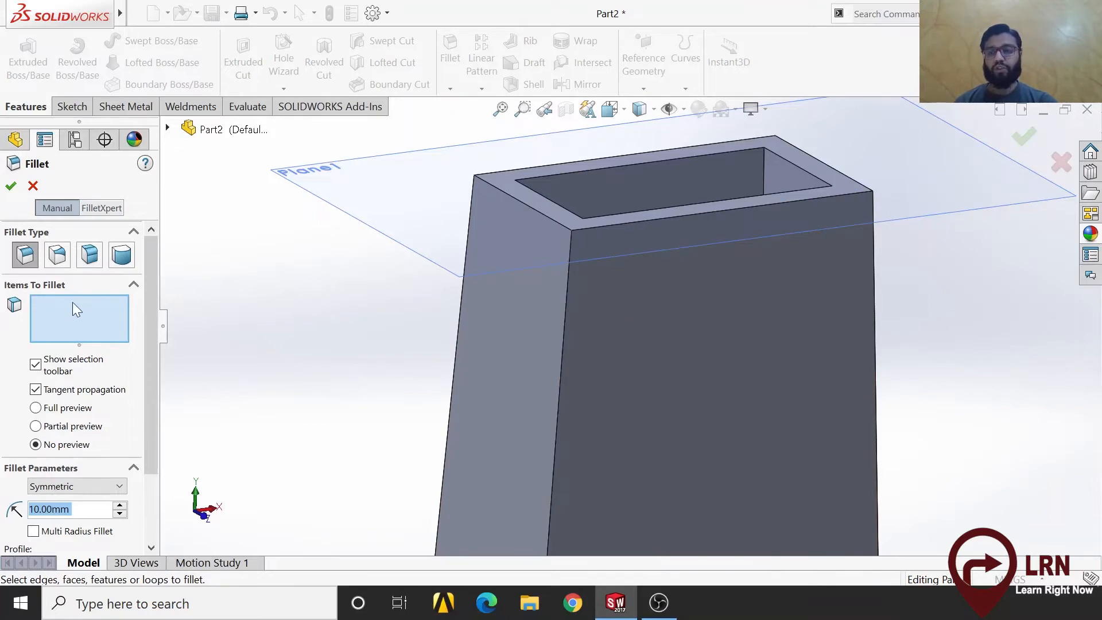
left_click(563, 350)
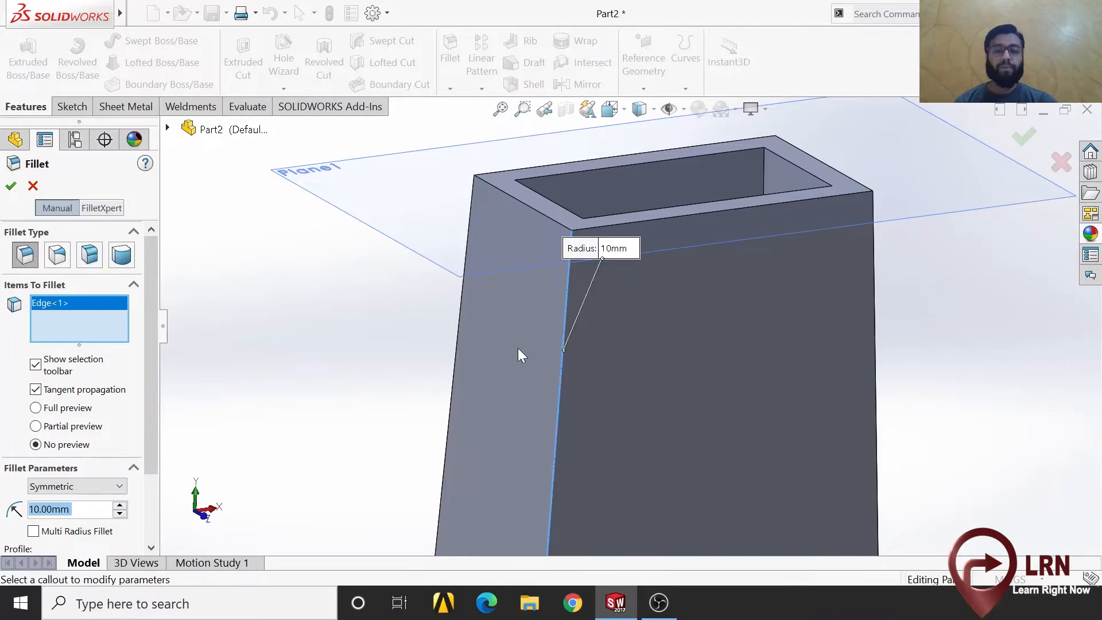
scroll(628, 399, "up", 3)
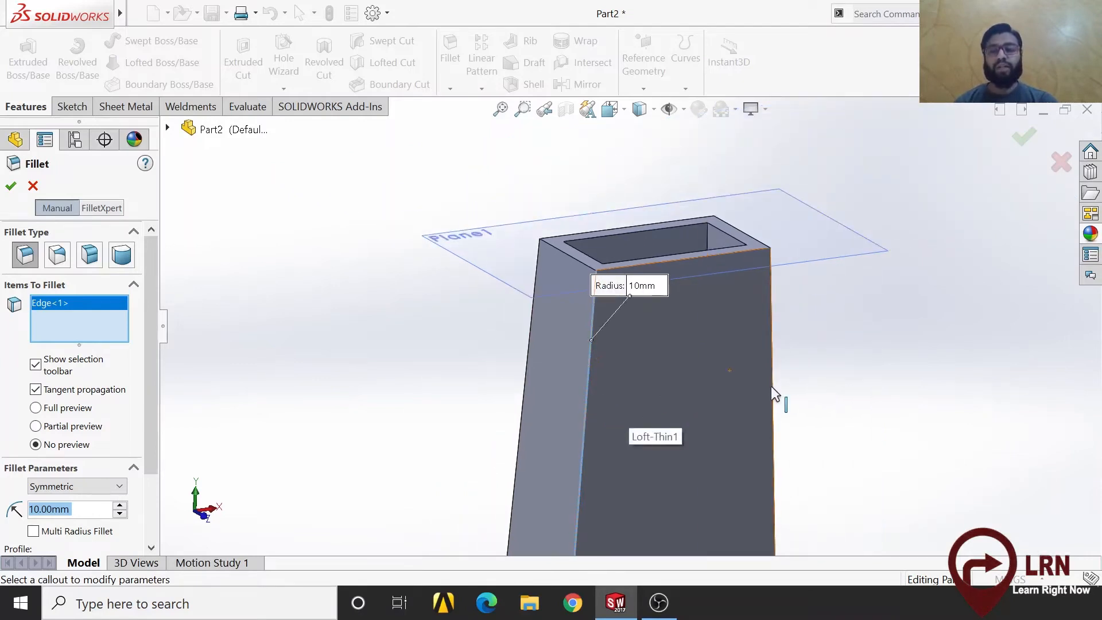
middle_click_drag(771, 386, 729, 362)
middle_click_drag(777, 327, 762, 330)
left_click(762, 326)
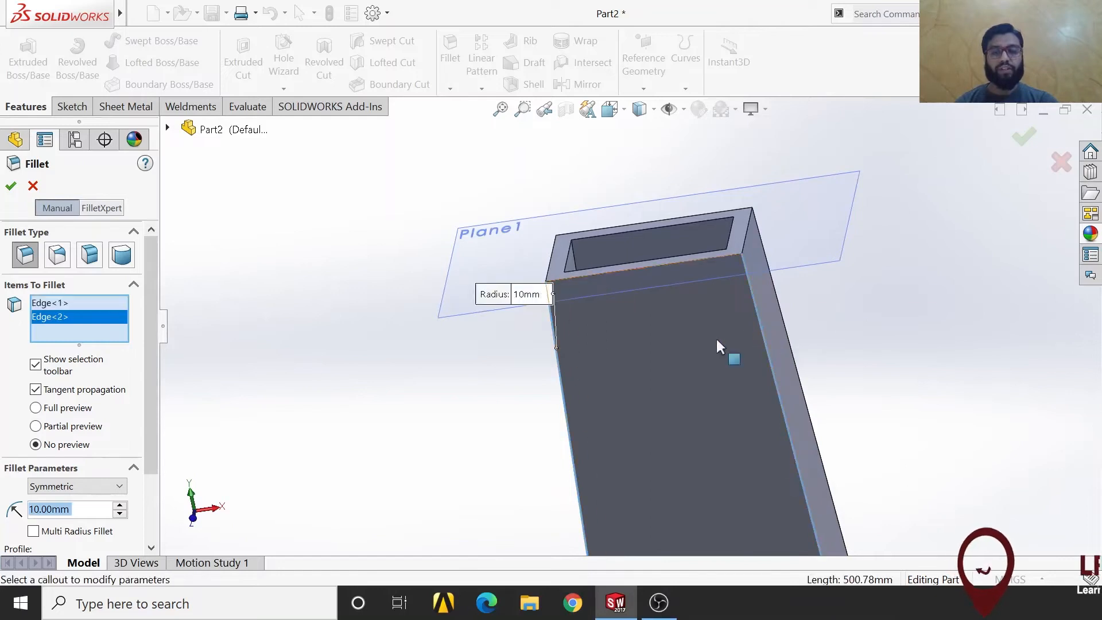
middle_click_drag(628, 401, 647, 398)
scroll(598, 369, "down", 5)
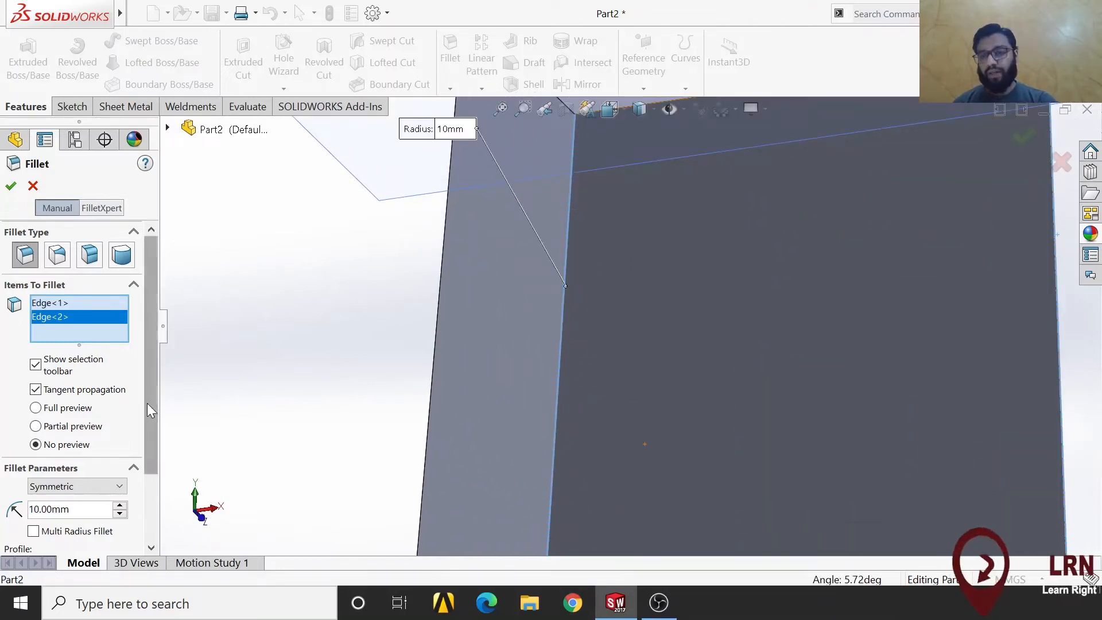
- Set the fillet radius to 20 mm, turn on the full preview, and try to apply the fillet
left_click_drag(155, 395, 145, 429)
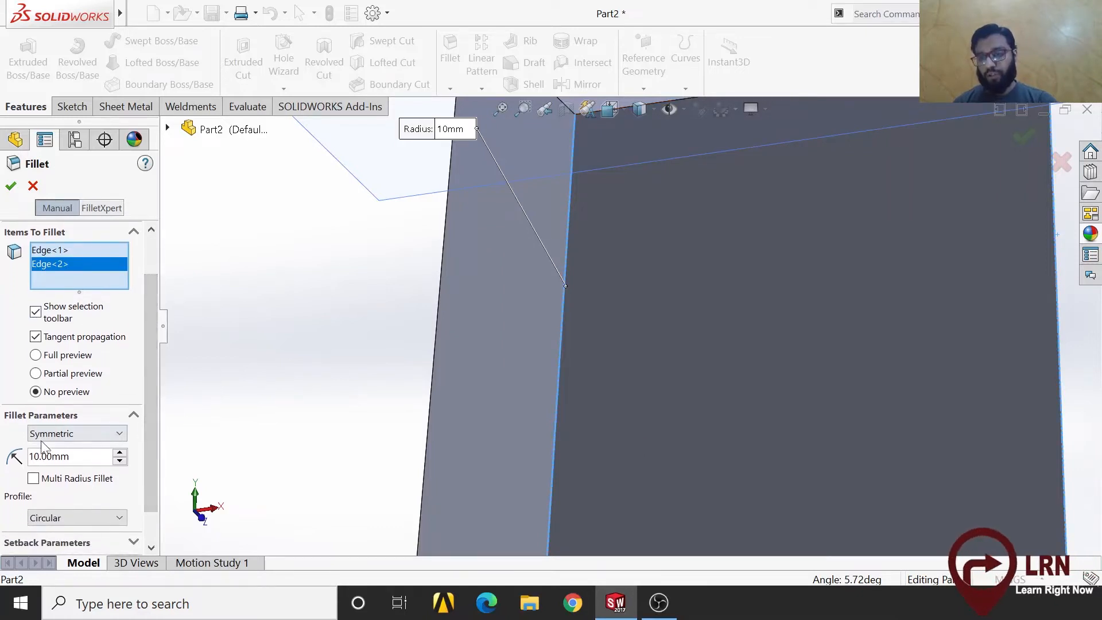
left_click(63, 435)
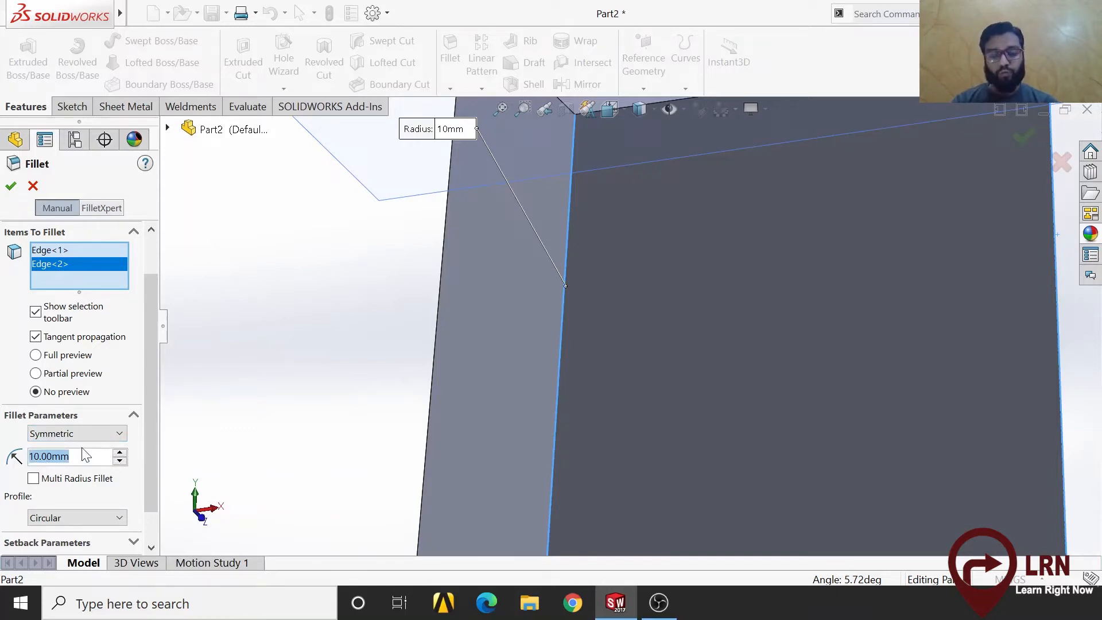
type("20")
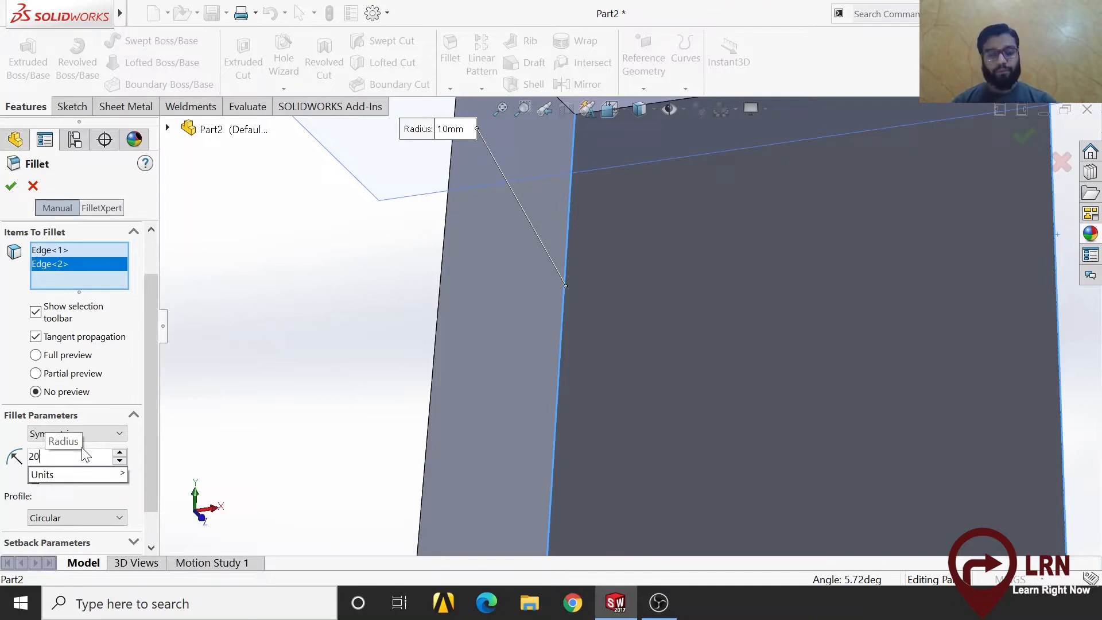
key("Return")
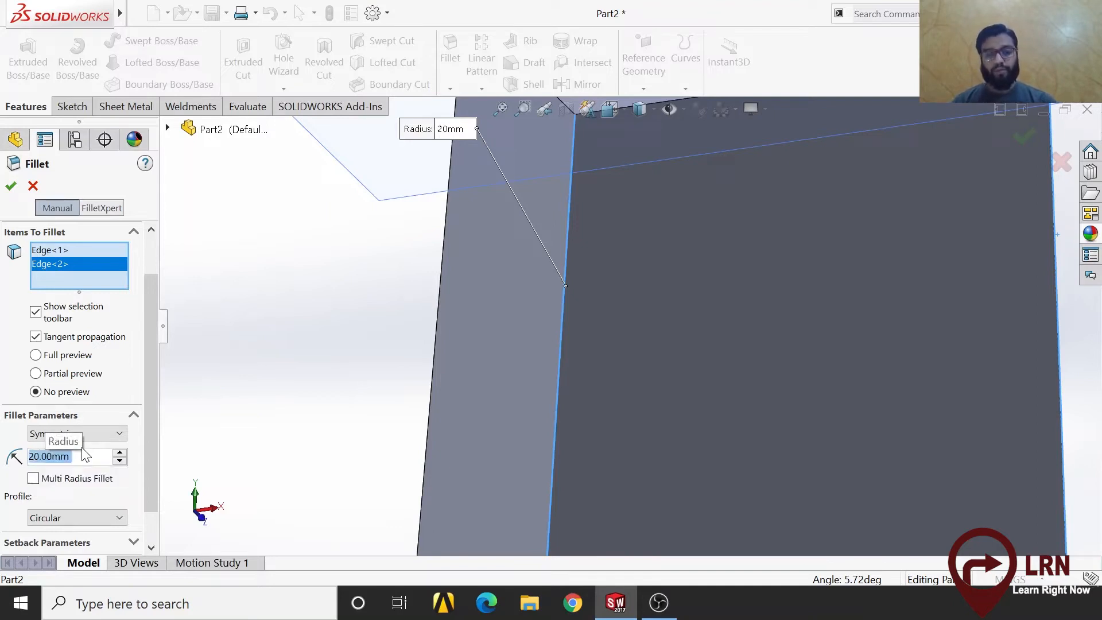
middle_click_drag(689, 263, 562, 241)
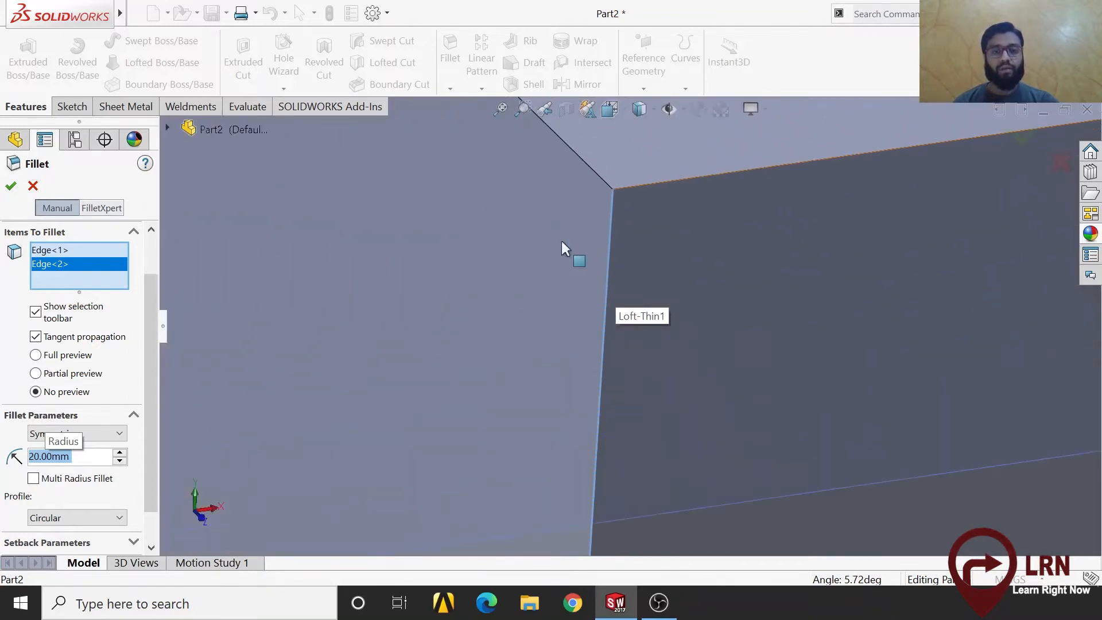
left_click(36, 355)
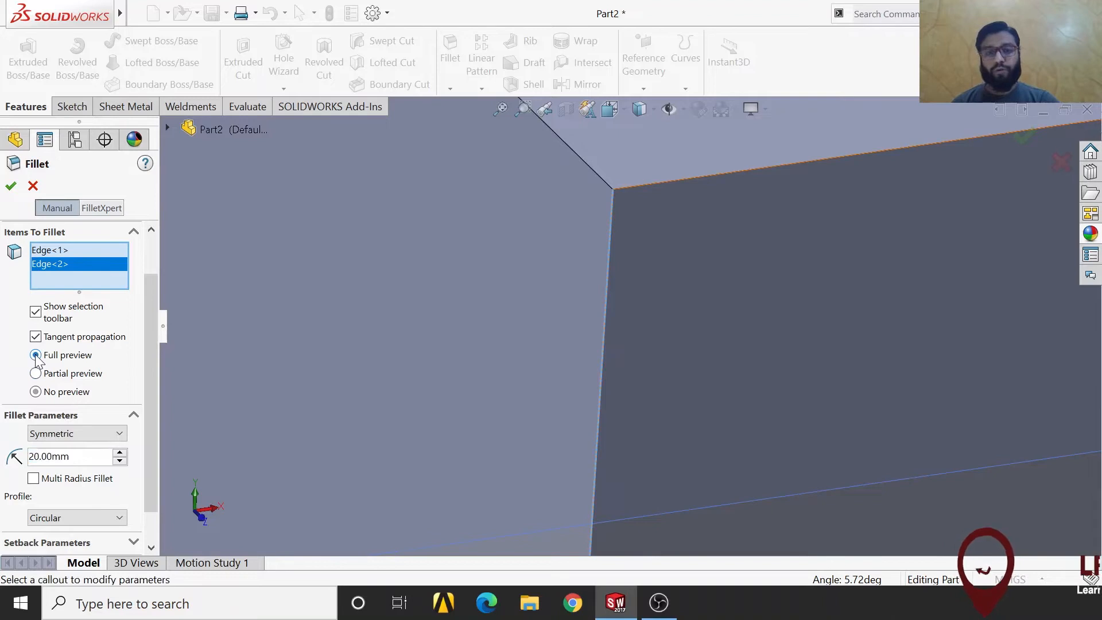
middle_click_drag(577, 265, 716, 426)
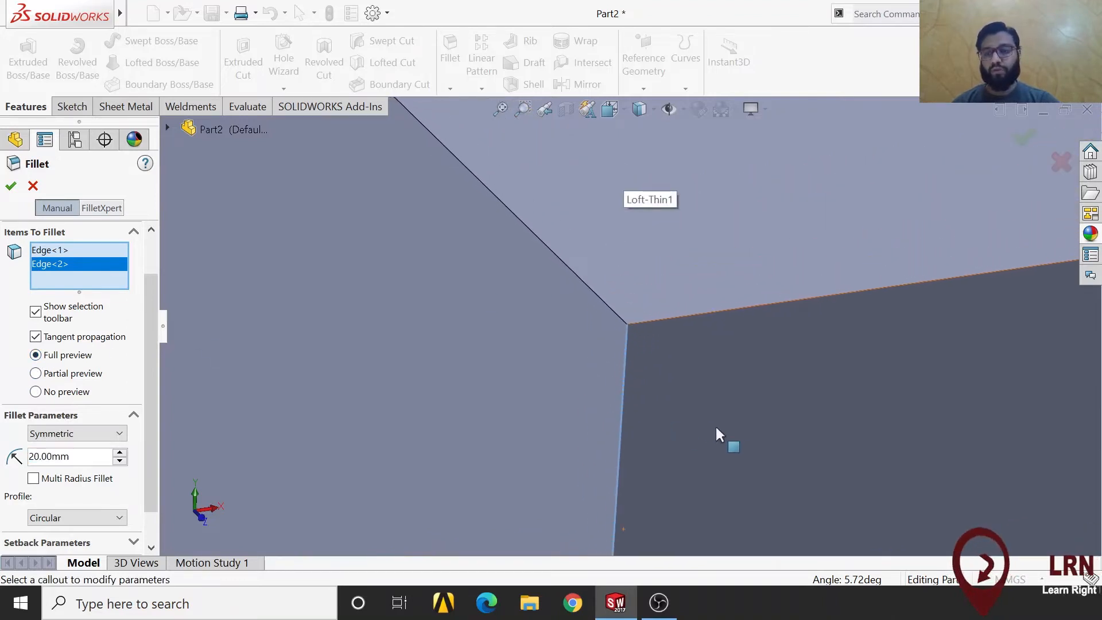
left_click(11, 186)
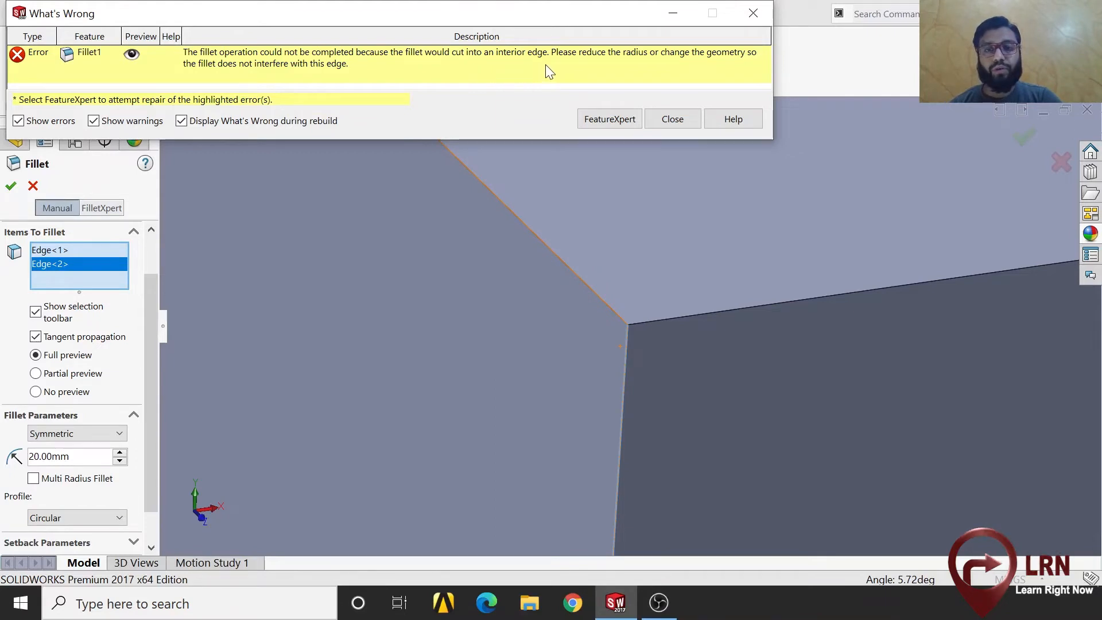
left_click(762, 11)
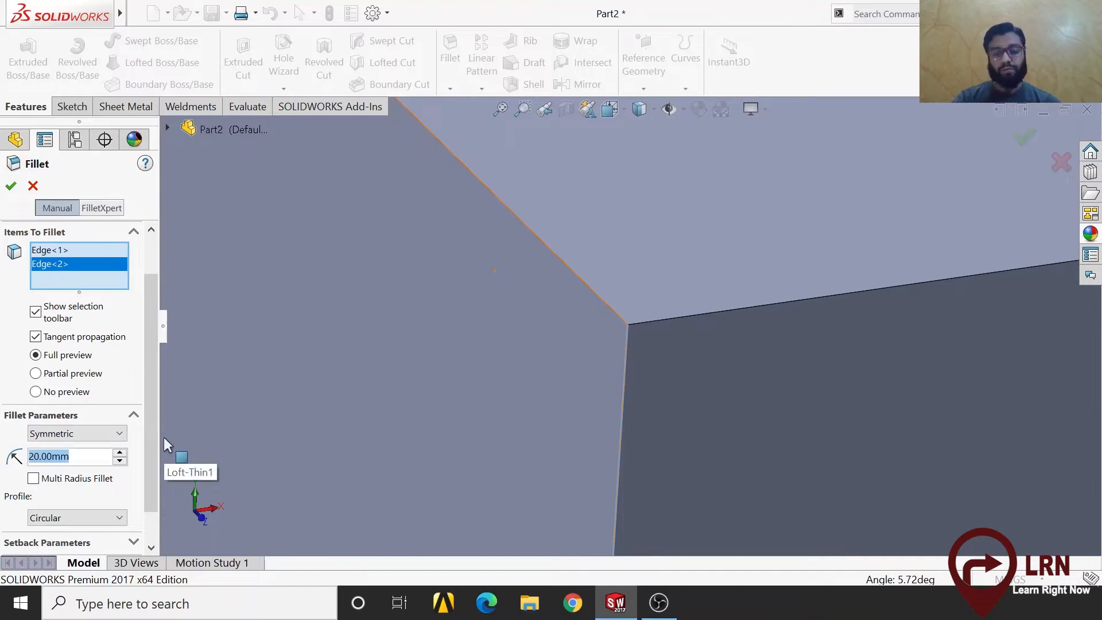
- Set the radius of the fillet on the two corner edges to 5 mm
type("5")
key("Return")
scroll(608, 446, "up", 5)
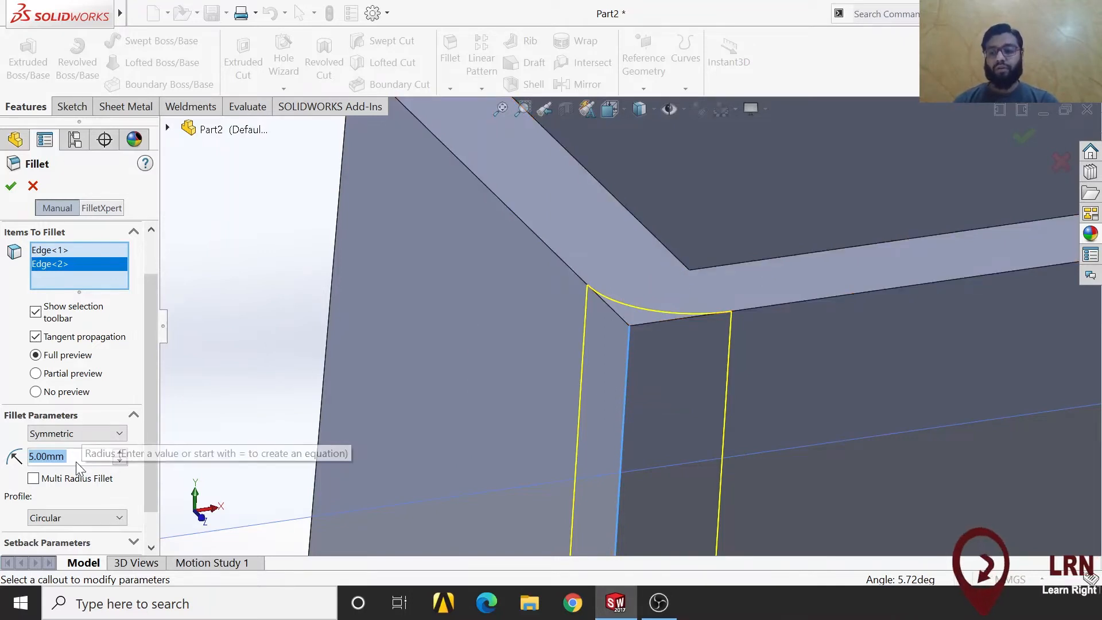
- Try a 20 mm radius for the fillet on the two corner edges, and set it back to 5 mm
type("20")
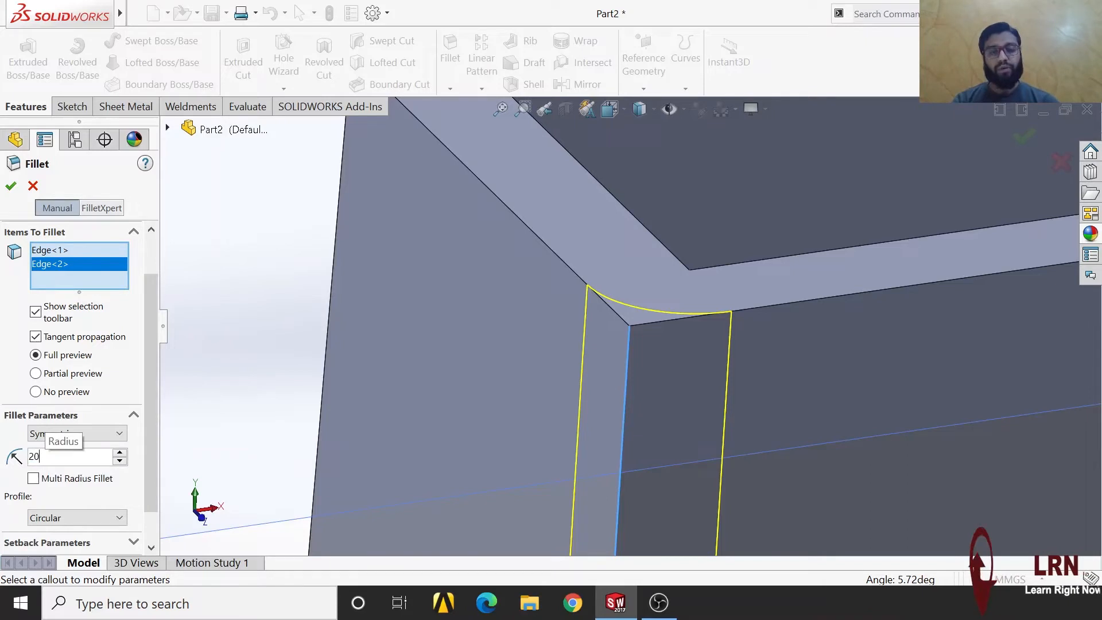
key("Return")
scroll(637, 304, "up", 3)
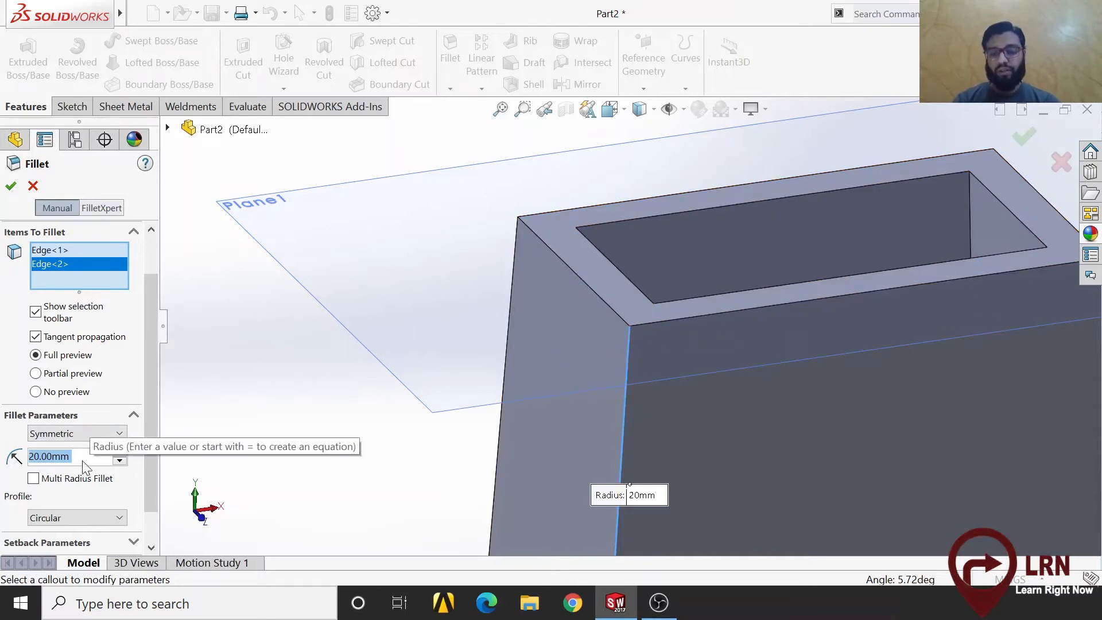
type("5")
key("Return")
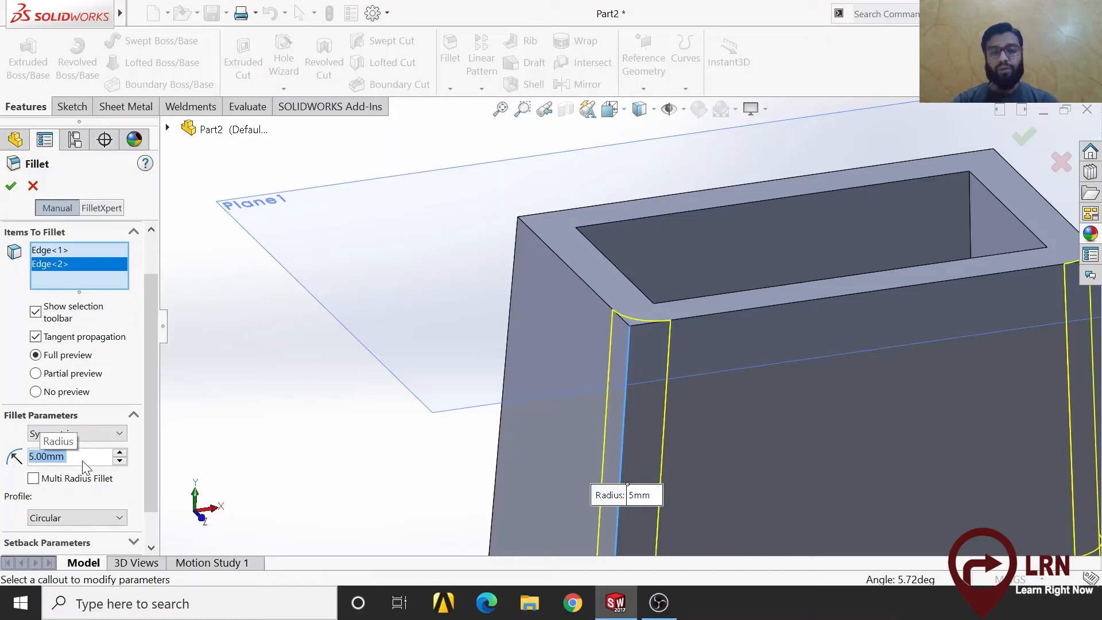
- Compare the partial, no and full preview modes for the fillet on the two corner edges
scroll(806, 460, "up", 3)
scroll(841, 304, "down", 3)
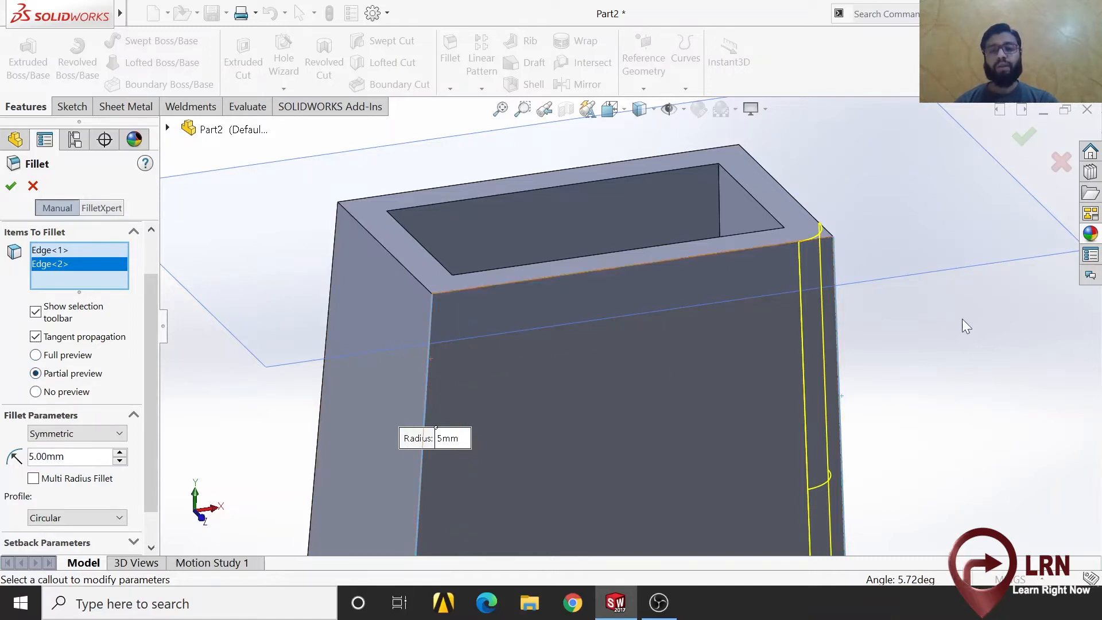
left_click(36, 392)
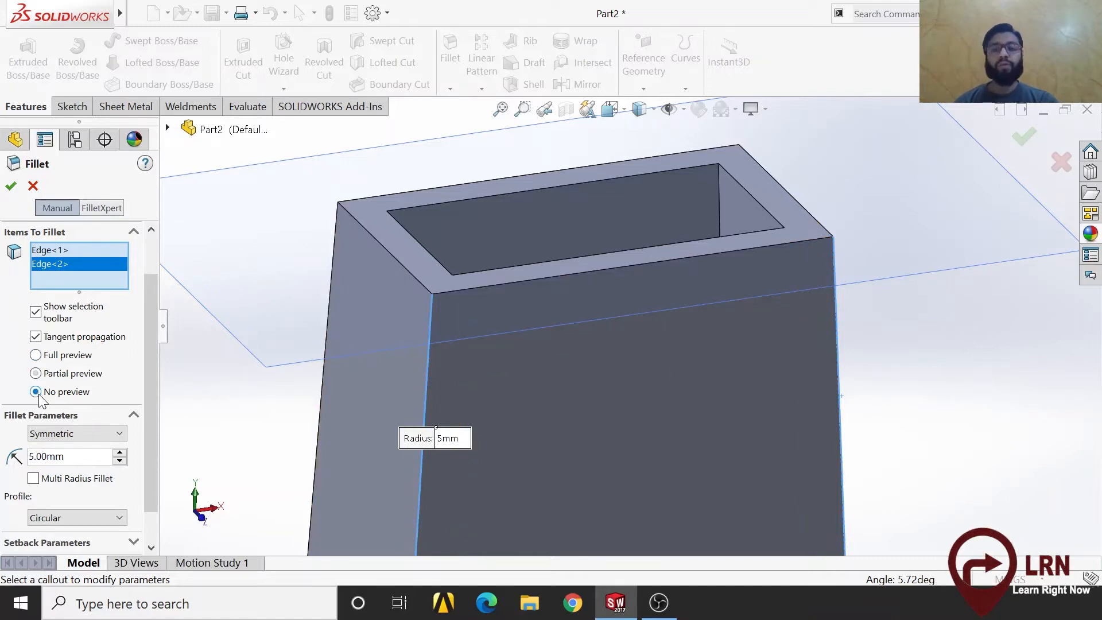
left_click(36, 355)
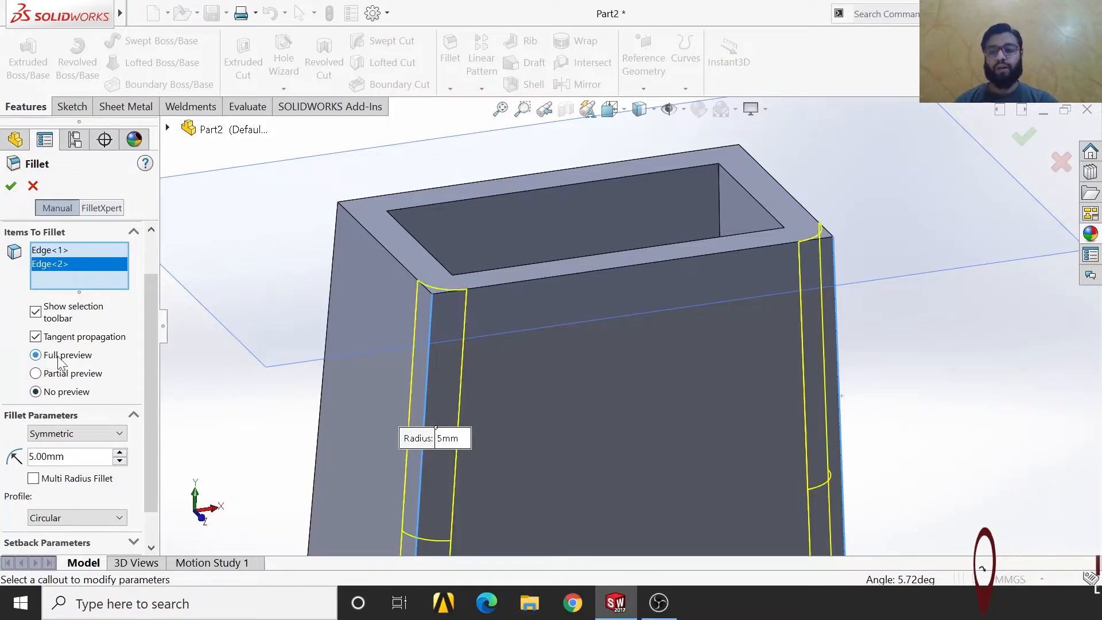
scroll(508, 298, "down", 5)
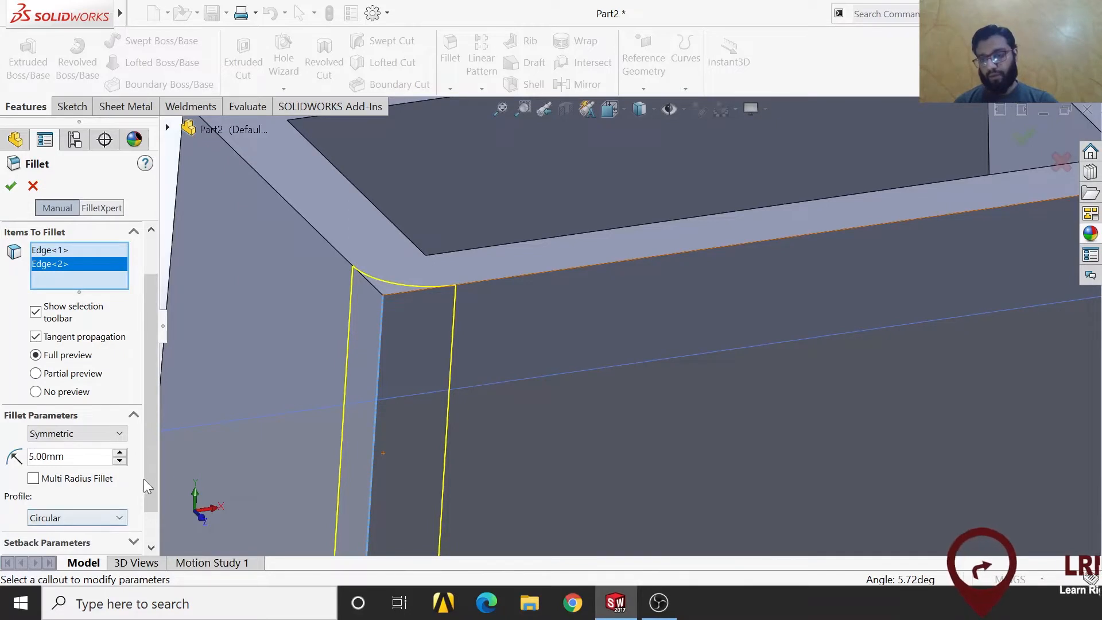
- Look through the fillet's profile options, keep Circular, and apply the 5 mm fillet to the two corner edges
scroll(147, 489, "down", 2)
left_click(122, 493)
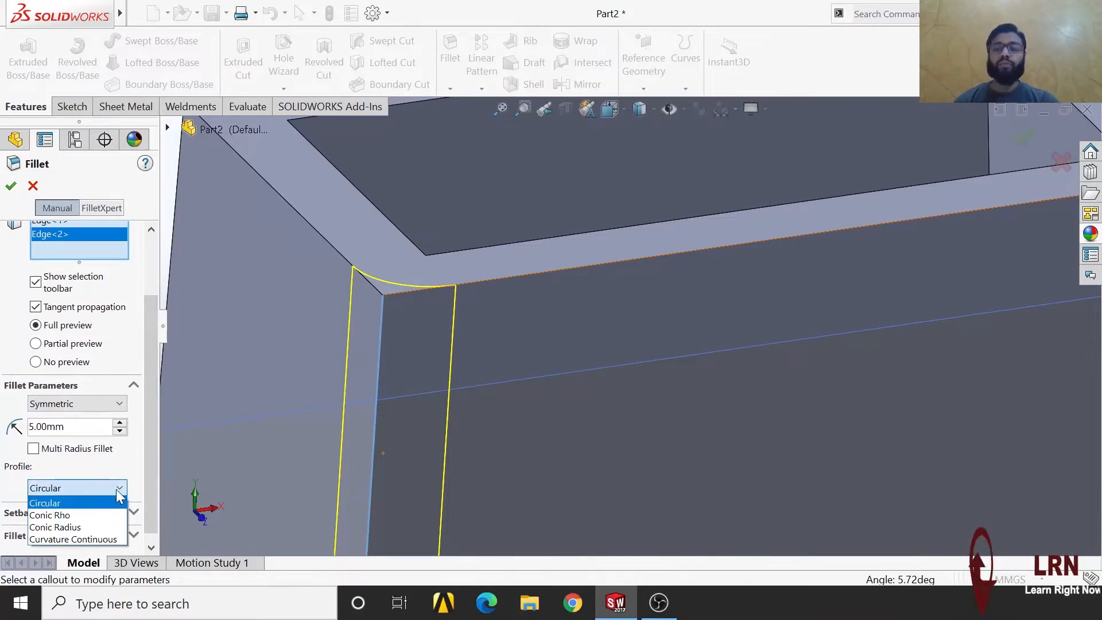
left_click(151, 471)
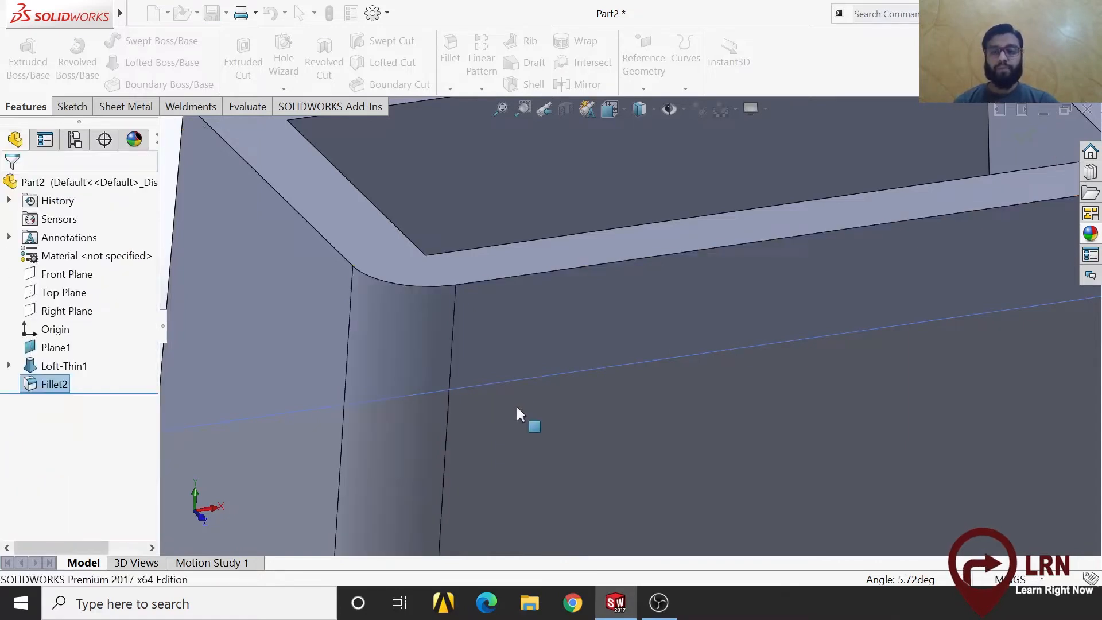
- Inspect the filleted front corners of the loft along their length and close up at the small opening
scroll(537, 402, "up", 6)
scroll(686, 411, "up", 10)
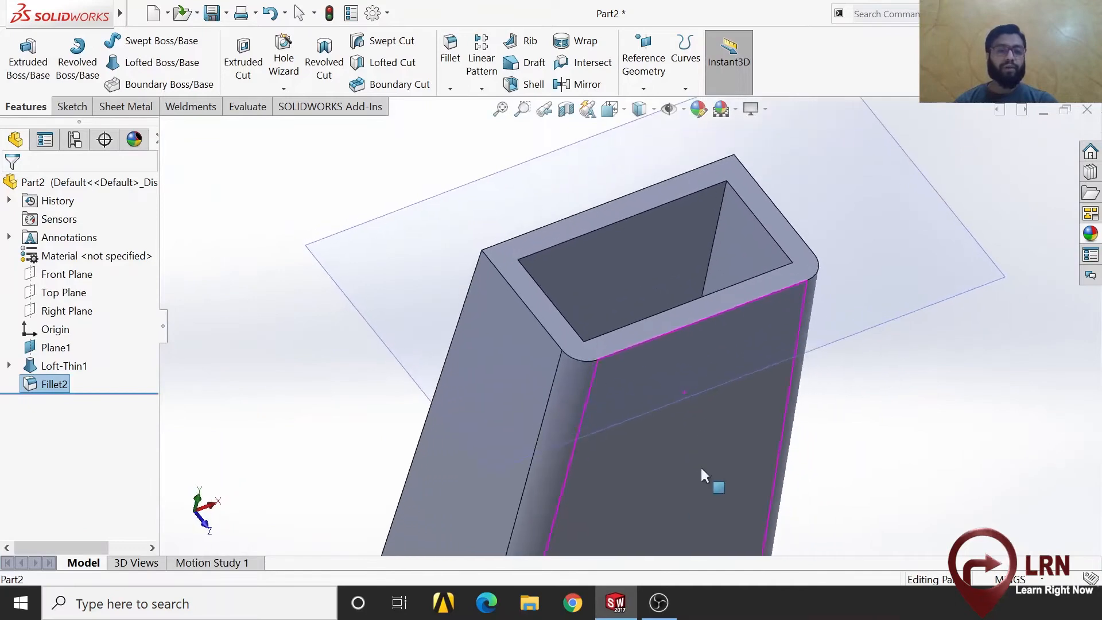
scroll(619, 515, "down", 4)
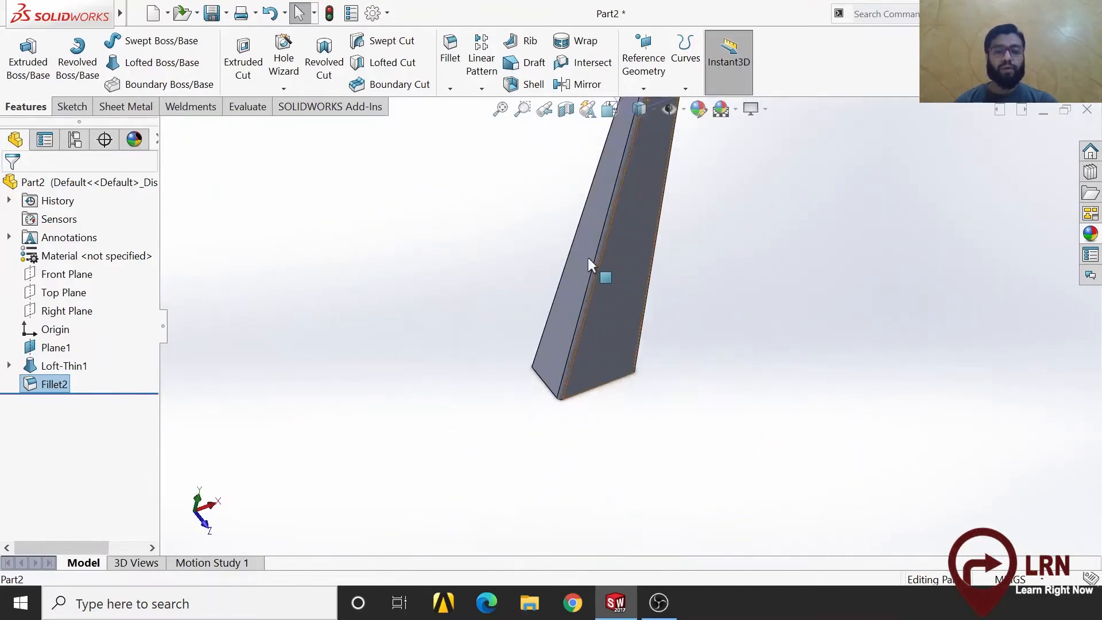
scroll(646, 232, "up", 2)
scroll(593, 333, "down", 3)
middle_click_drag(656, 302, 652, 254)
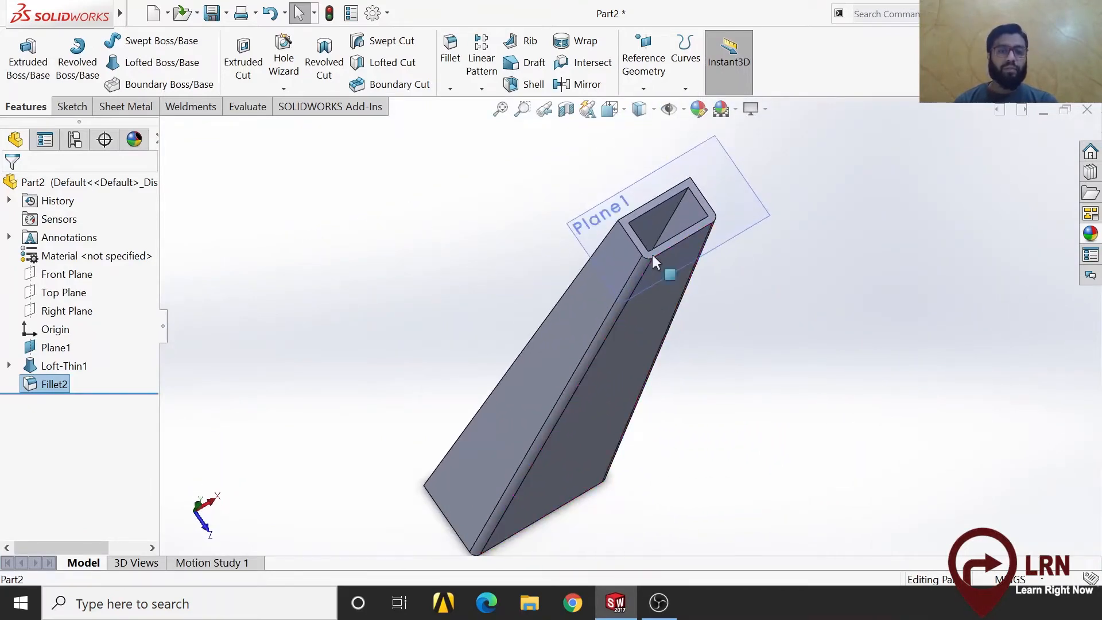
scroll(660, 278, "down", 8)
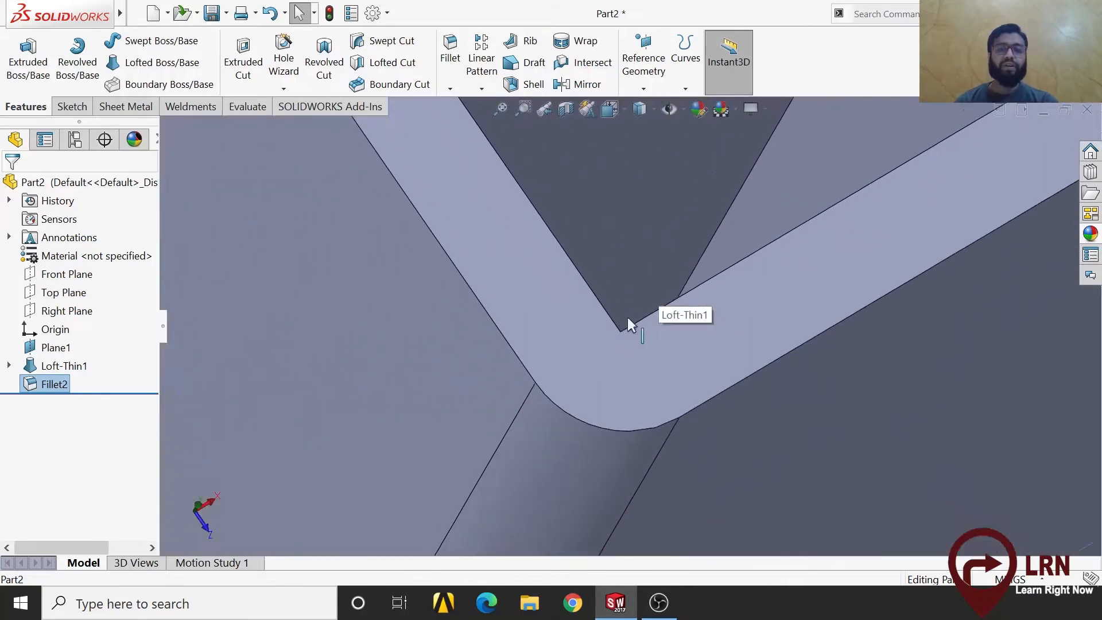
scroll(628, 317, "up", 6)
middle_click_drag(706, 349, 738, 374)
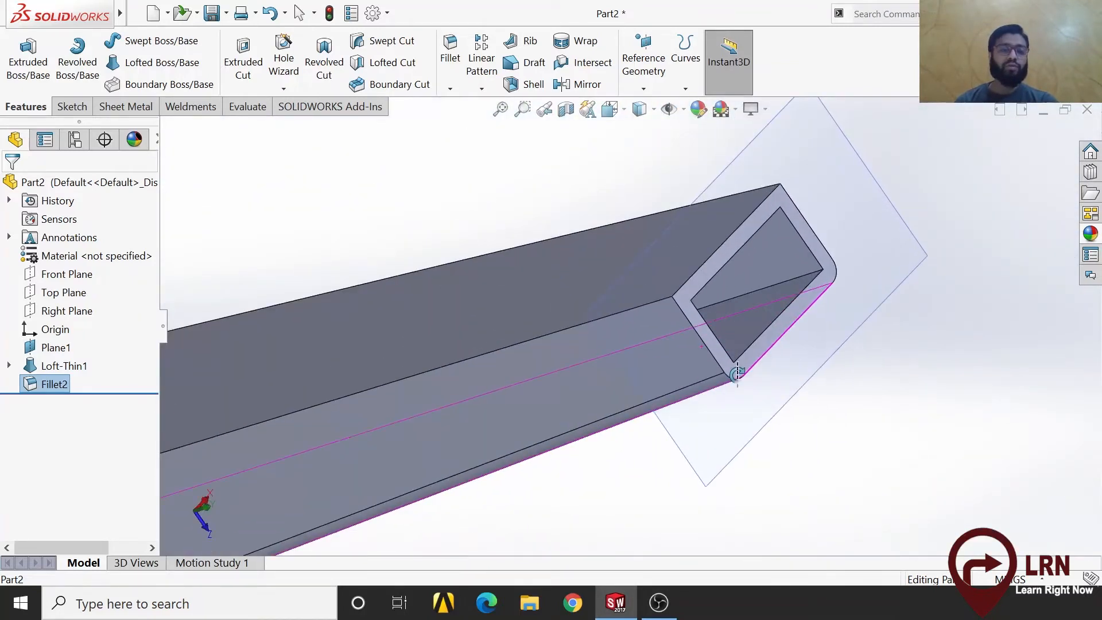
- Examine the filleted loft in the Top and Front views, and compare its rounded front corners with the sharp rear ones
left_click(803, 276)
middle_click_drag(632, 453, 565, 396)
left_click(221, 502)
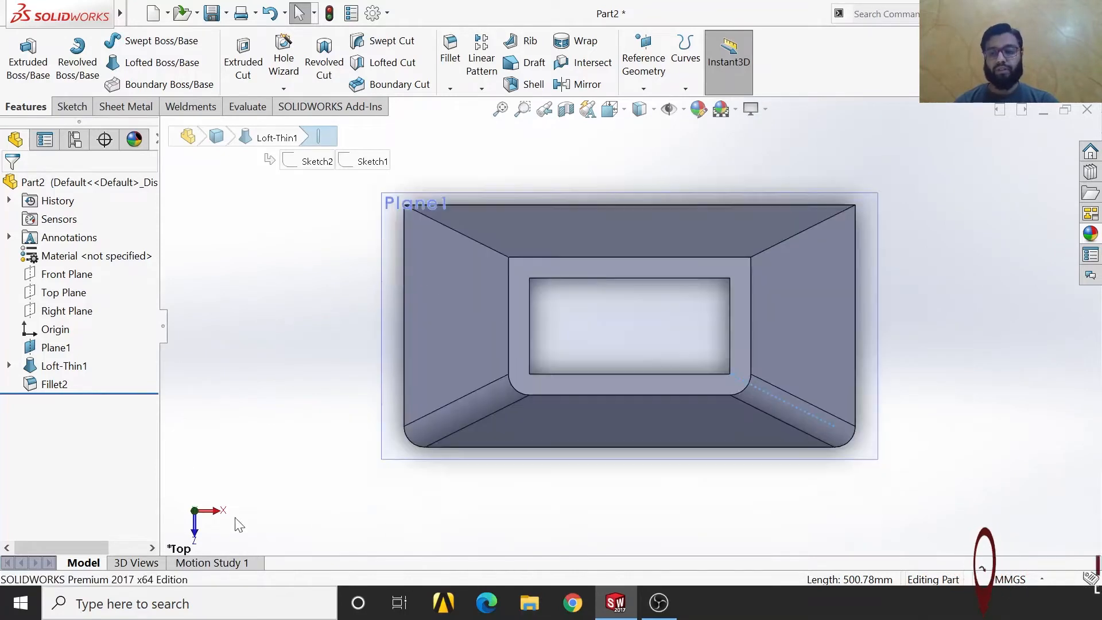
left_click(193, 533)
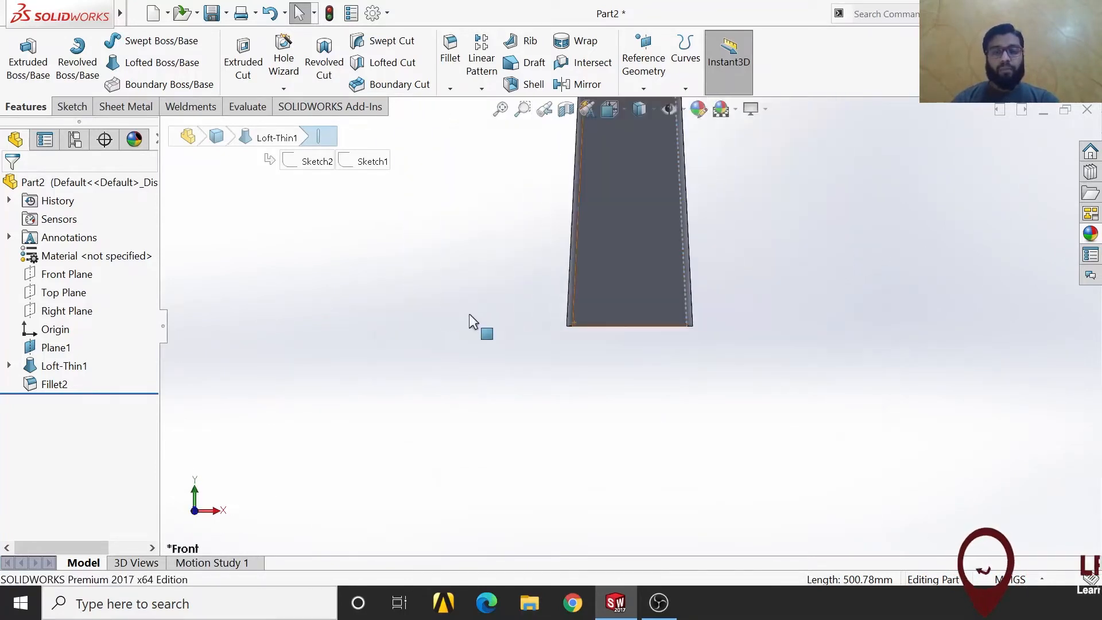
middle_click_drag(634, 310, 789, 386)
scroll(656, 160, "up", 2)
scroll(657, 162, "down", 4)
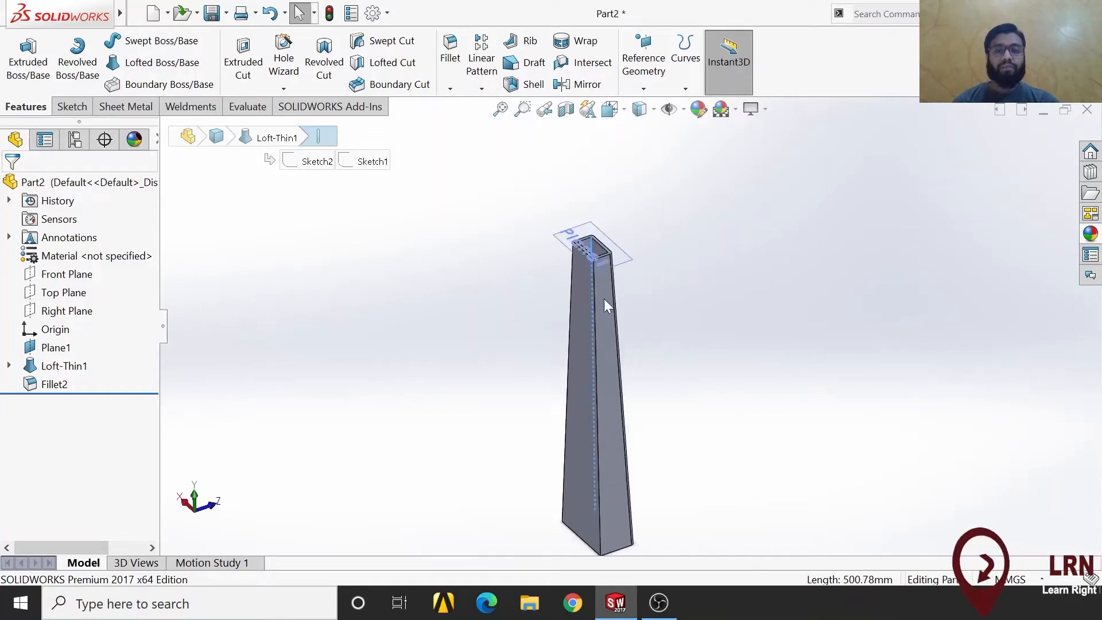
scroll(596, 240, "down", 6)
scroll(594, 237, "down", 2)
scroll(575, 290, "down", 4)
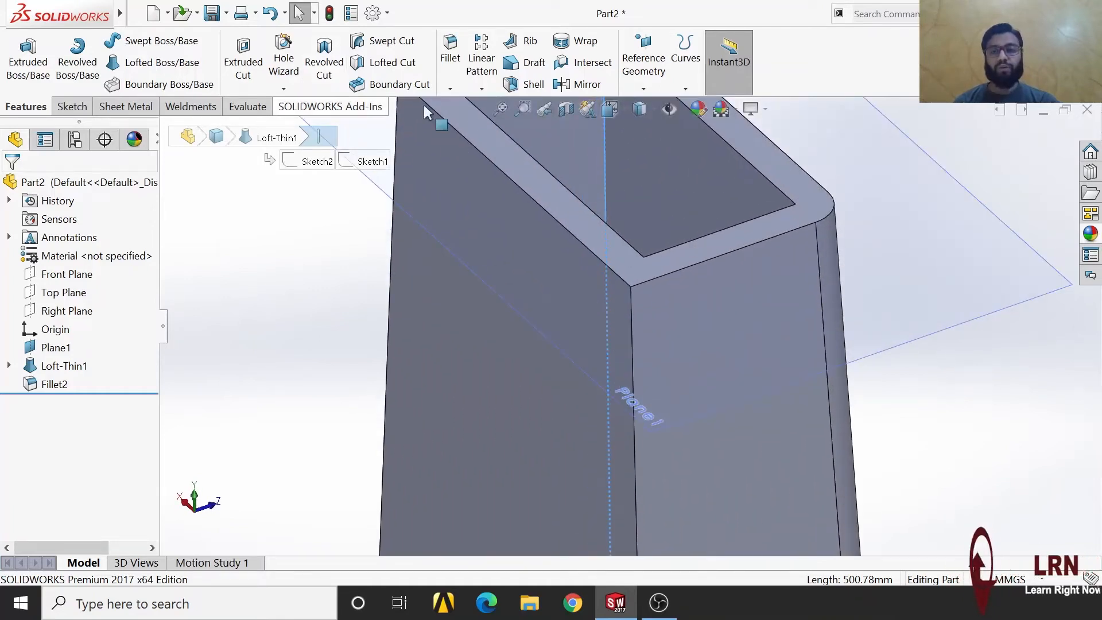
- Start a chamfer and clear the preselected edge from its items, working at the loft's back face
left_click(451, 87)
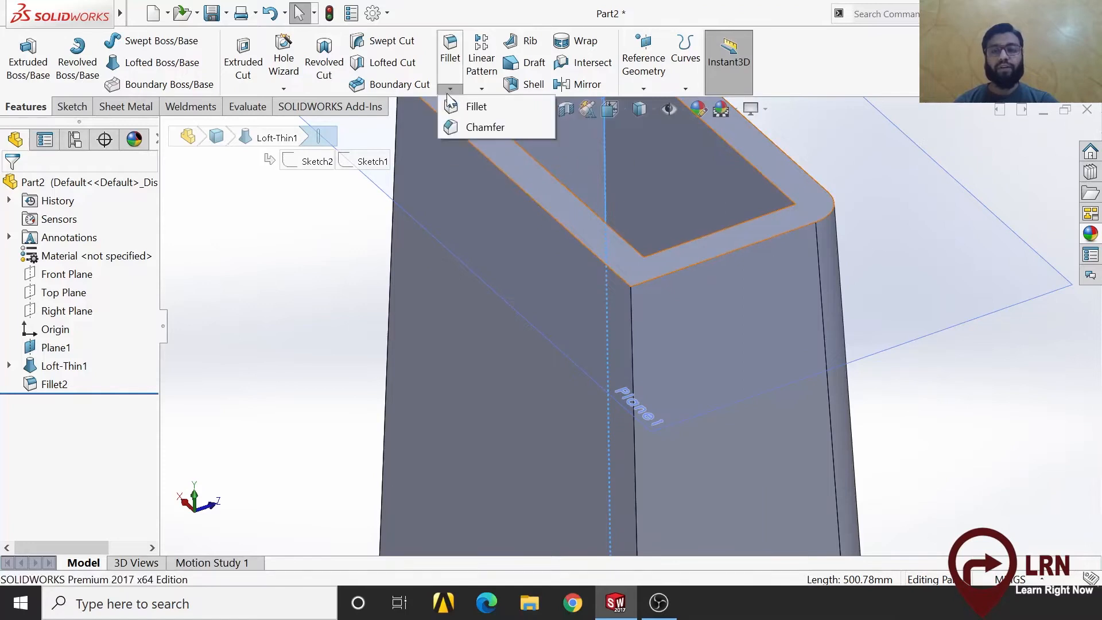
left_click(474, 127)
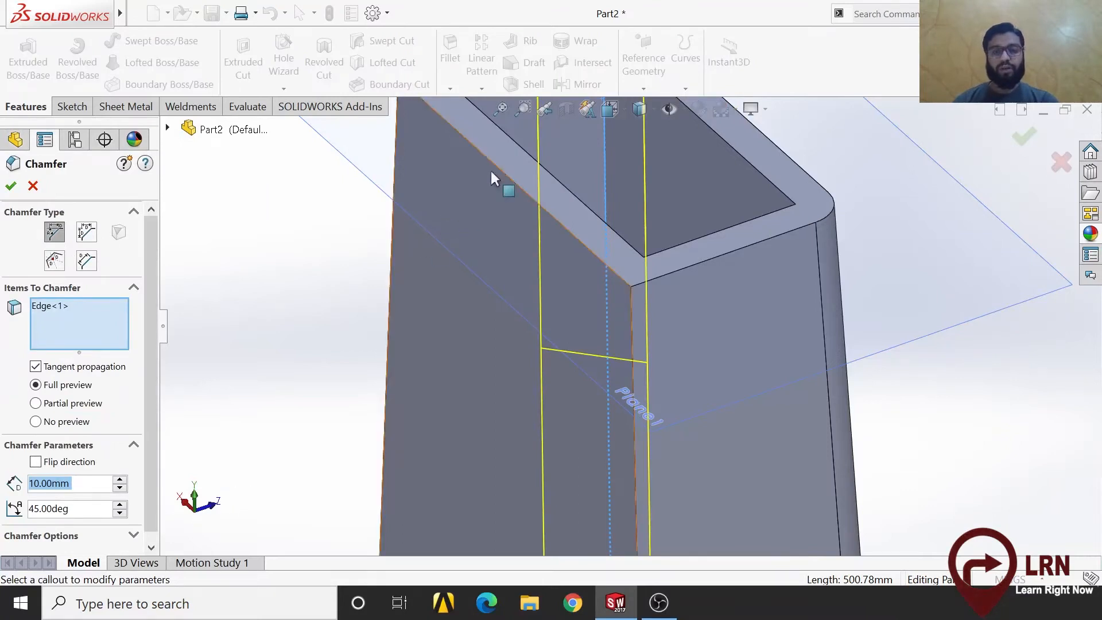
left_click(628, 109)
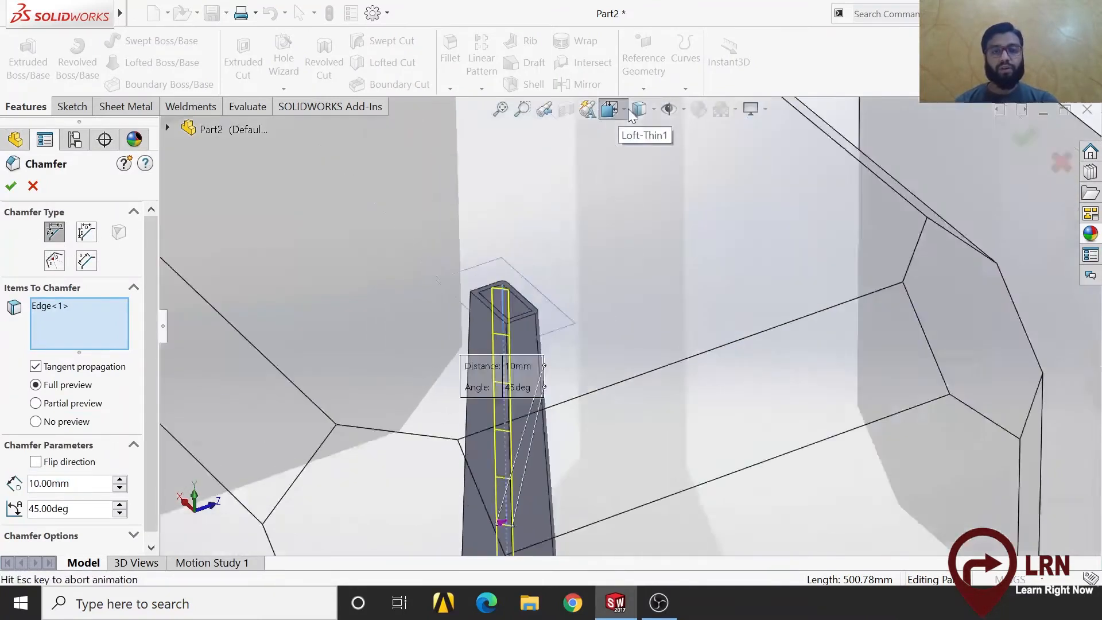
left_click(418, 418)
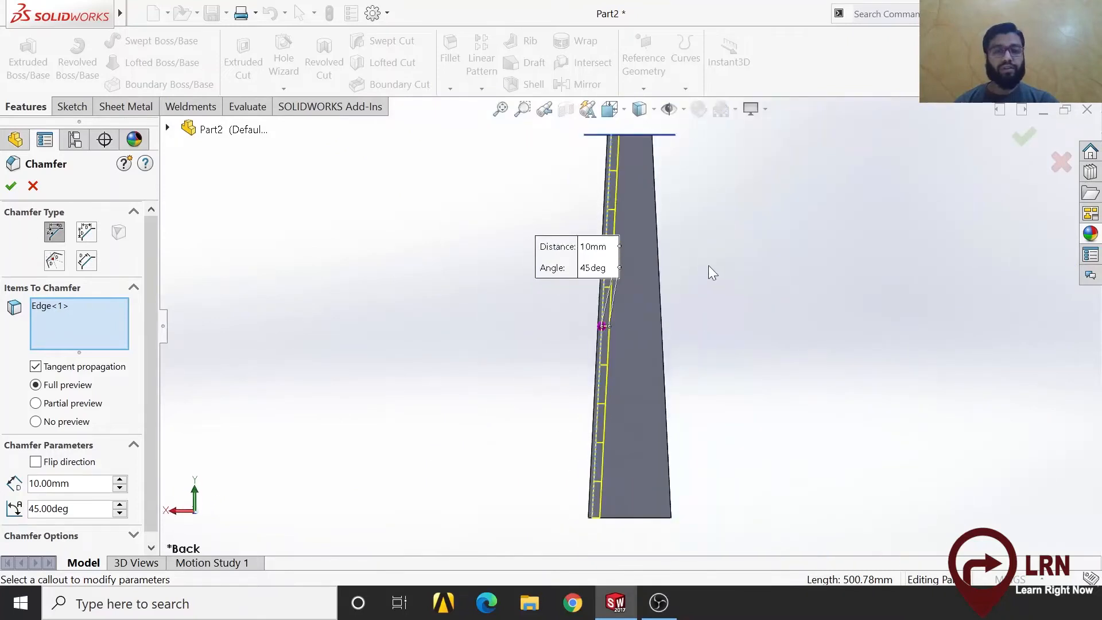
scroll(631, 167, "down", 5)
middle_click_drag(607, 236, 611, 261)
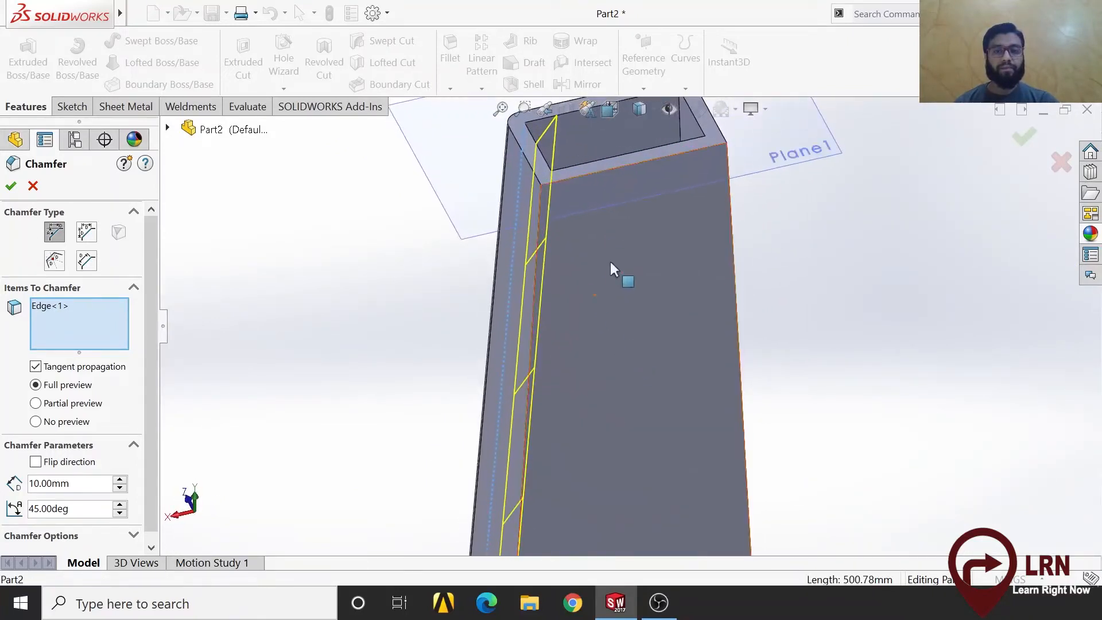
right_click(91, 346)
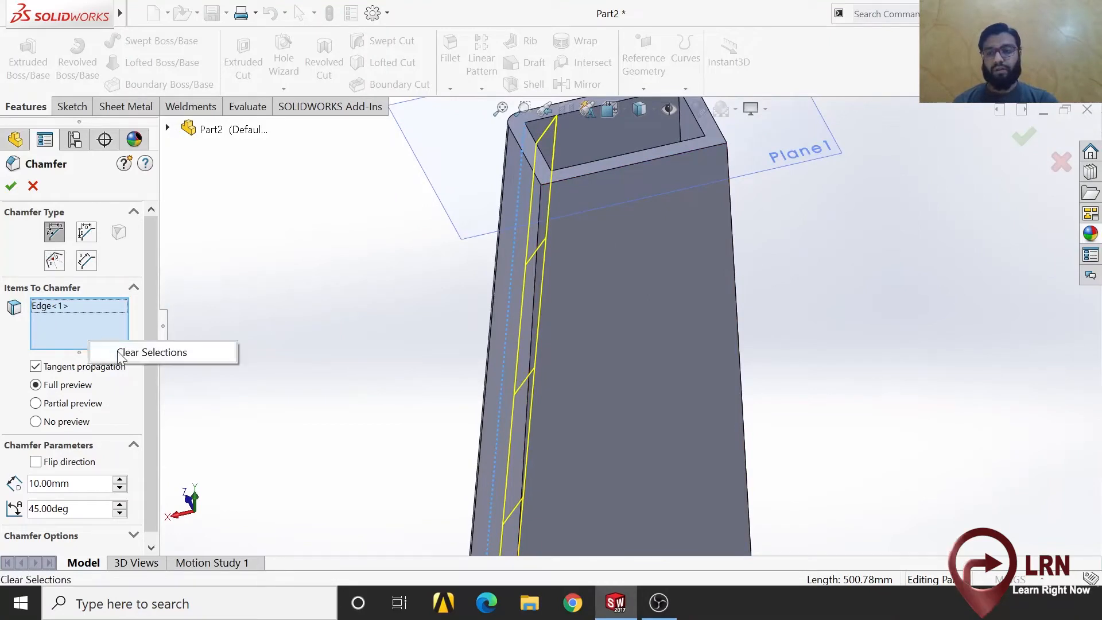
left_click(149, 350)
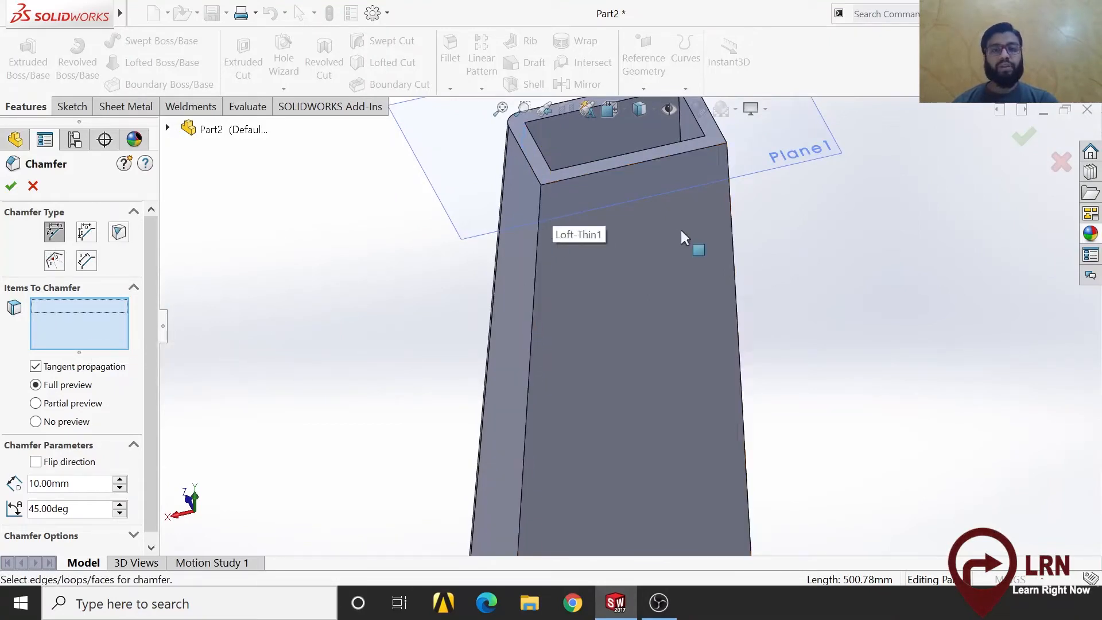
middle_click_drag(761, 276, 753, 285)
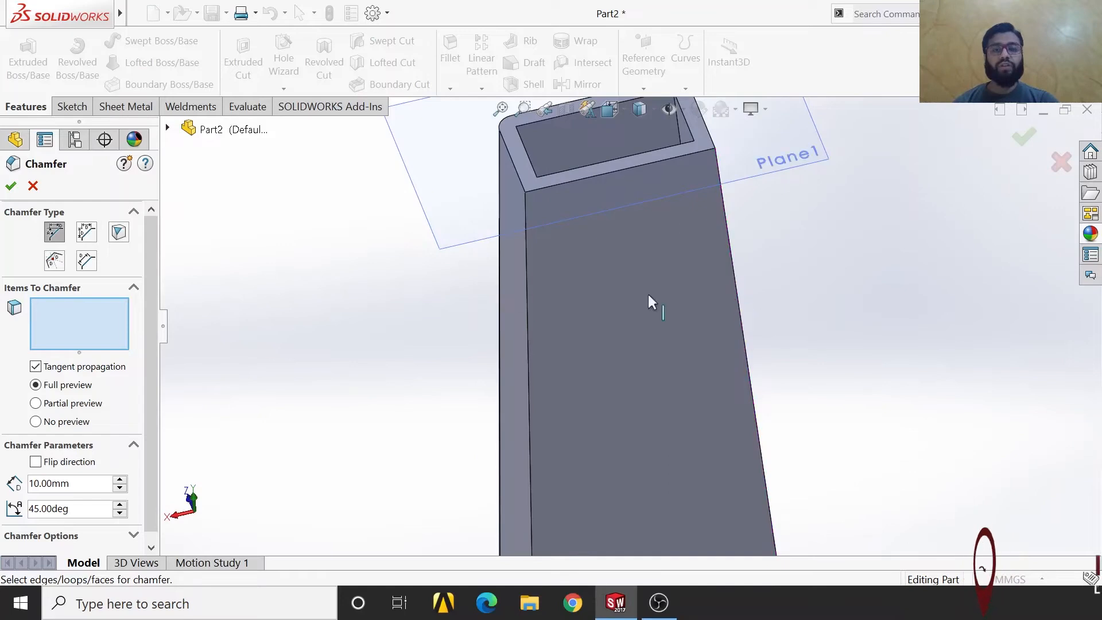
left_click(520, 270)
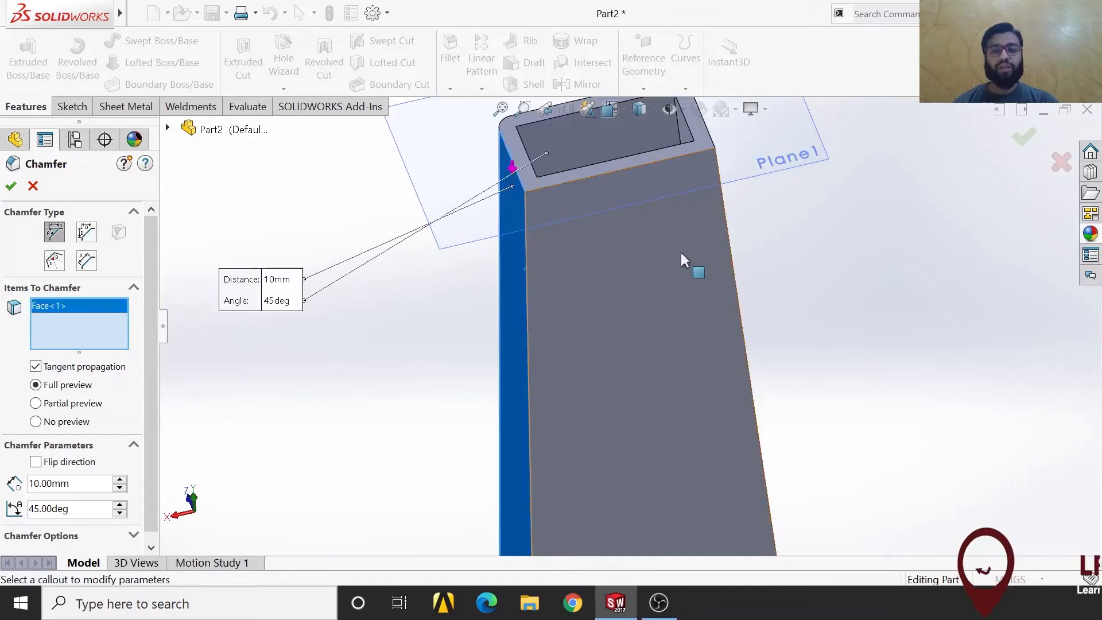
right_click(115, 317)
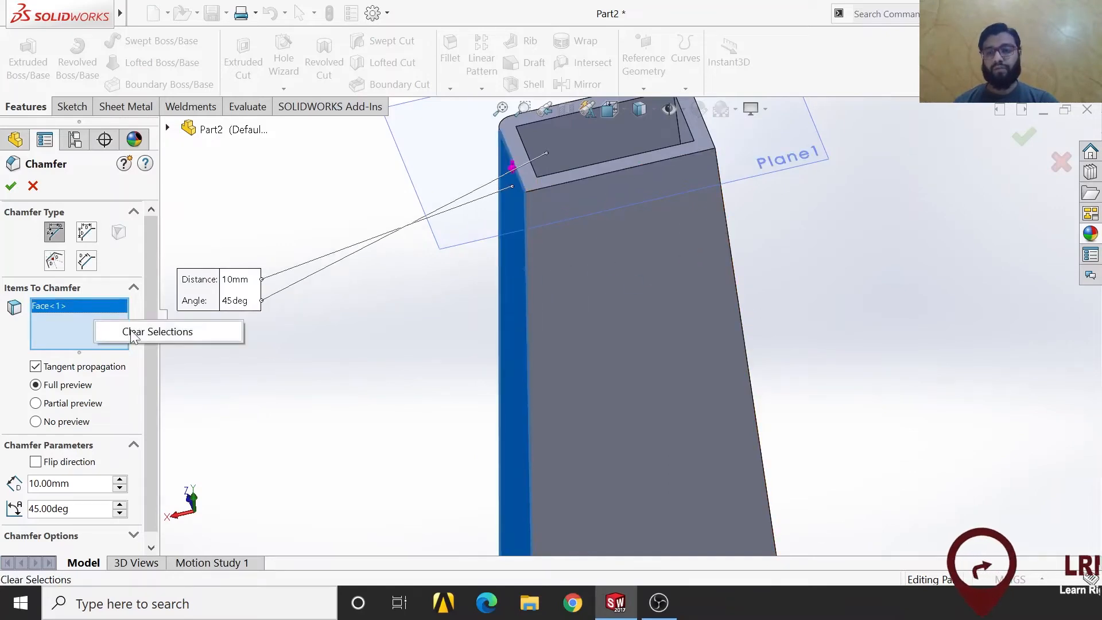
left_click(164, 330)
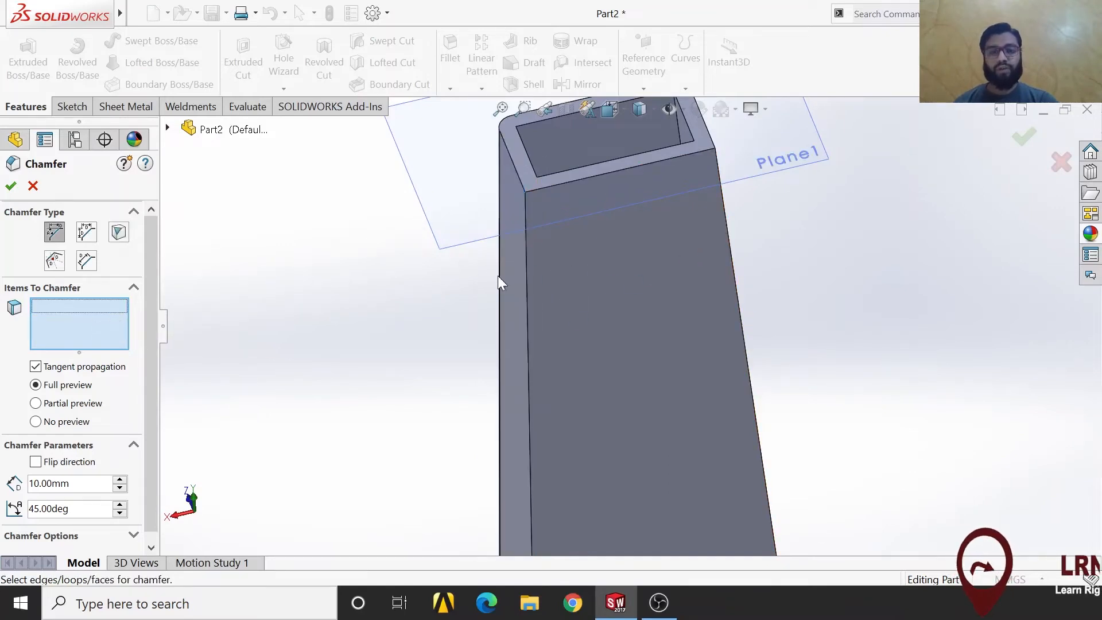
- Select the two long outer corner edges of the loft's back face for the chamfer
left_click(529, 321)
left_click(739, 318)
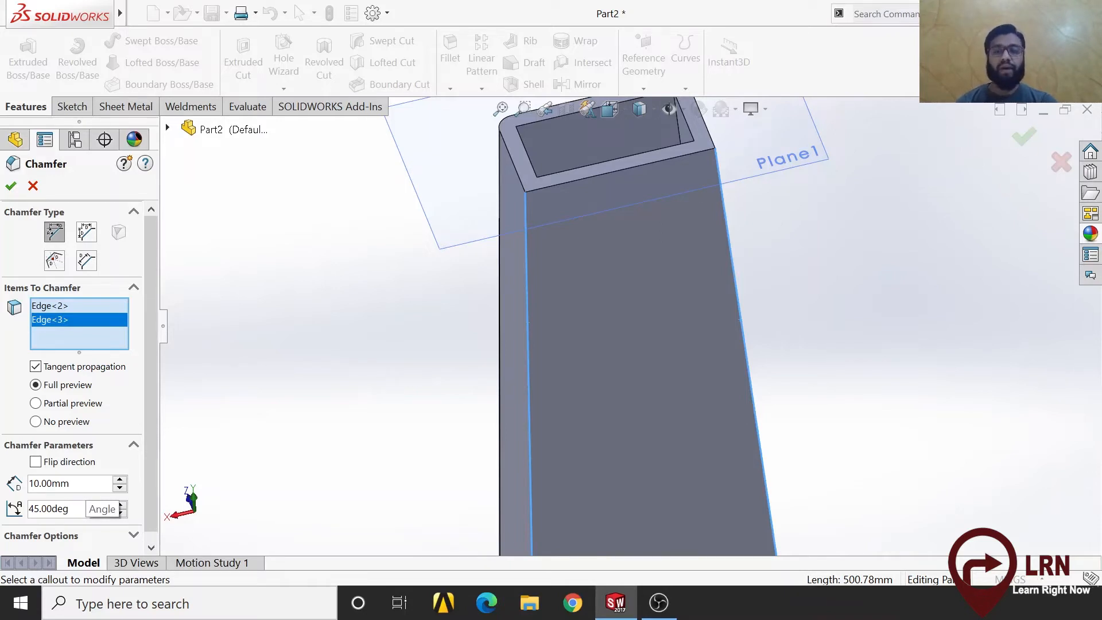
middle_click_drag(400, 455, 446, 453)
- Try a chamfer distance of 2 mm on the two rear corner edges
double_click(53, 484)
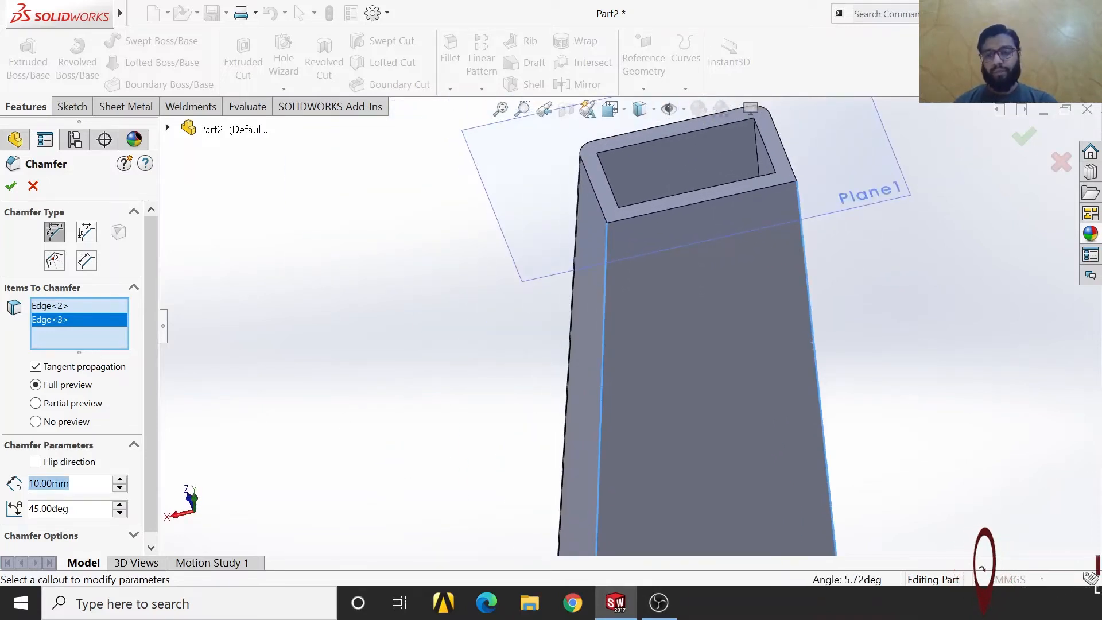
scroll(640, 230, "down", 3)
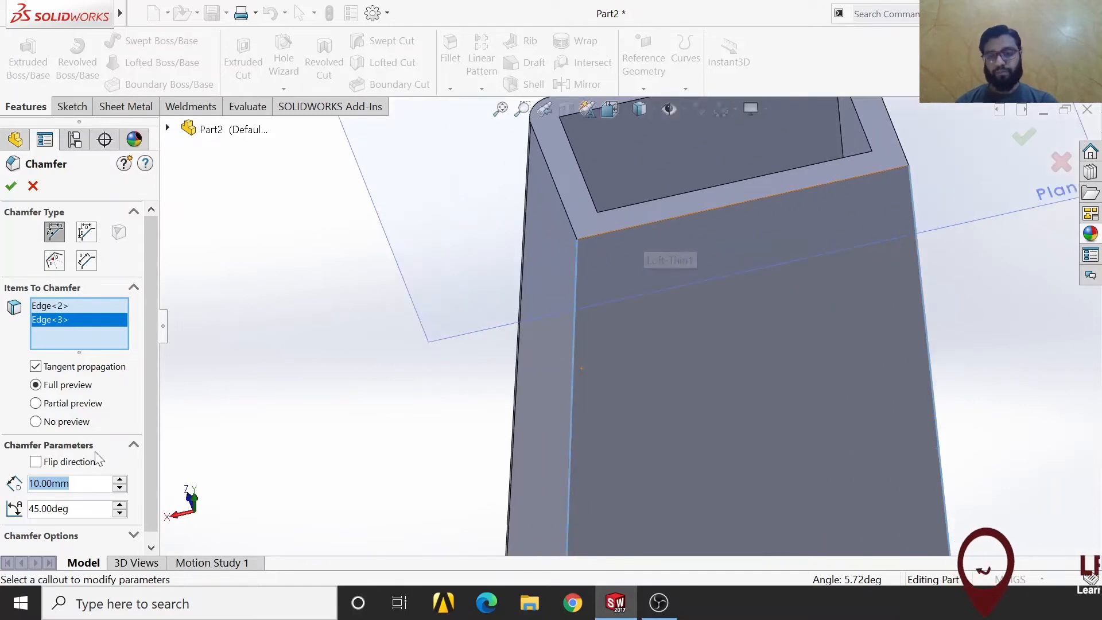
type("2")
key("Return")
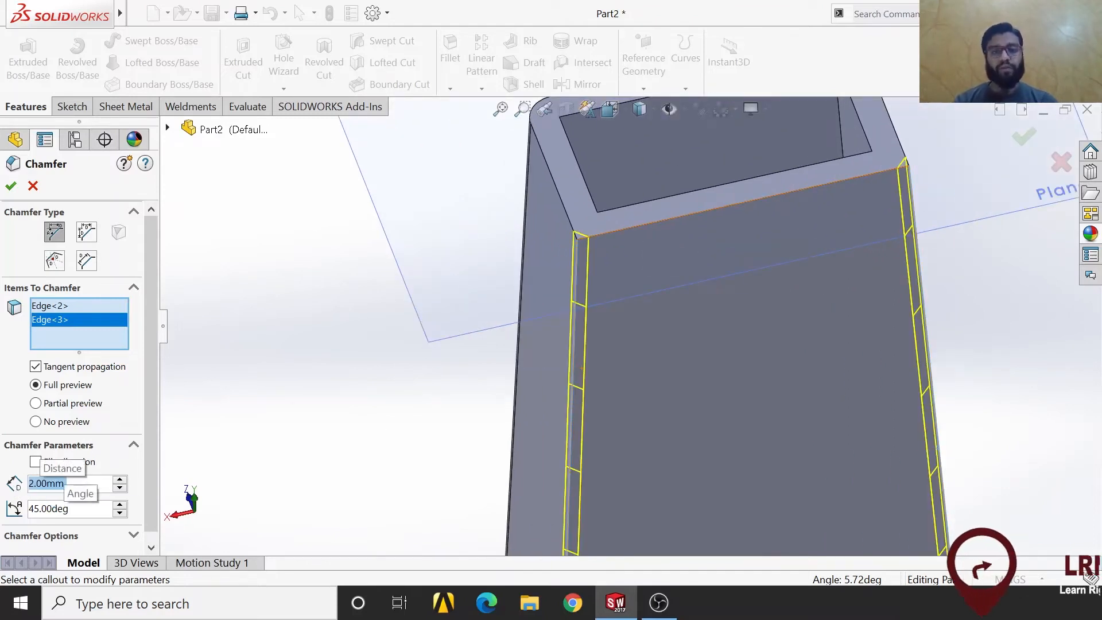
- Set the chamfer distance to 5 mm and apply the chamfer to the two rear corner edges
type("50")
key("Return")
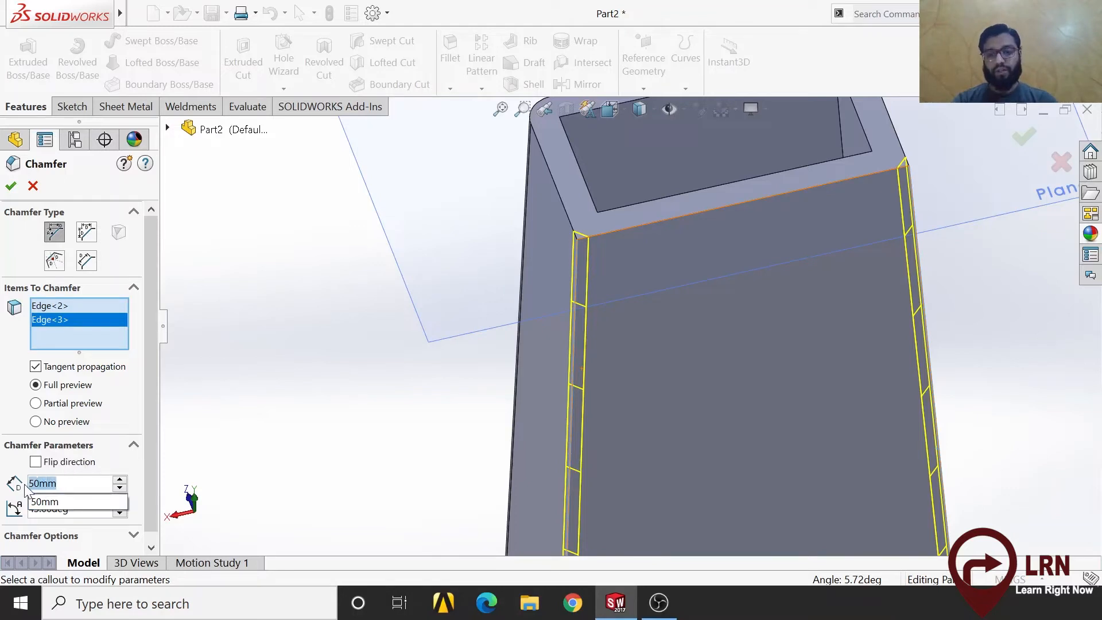
key("Return")
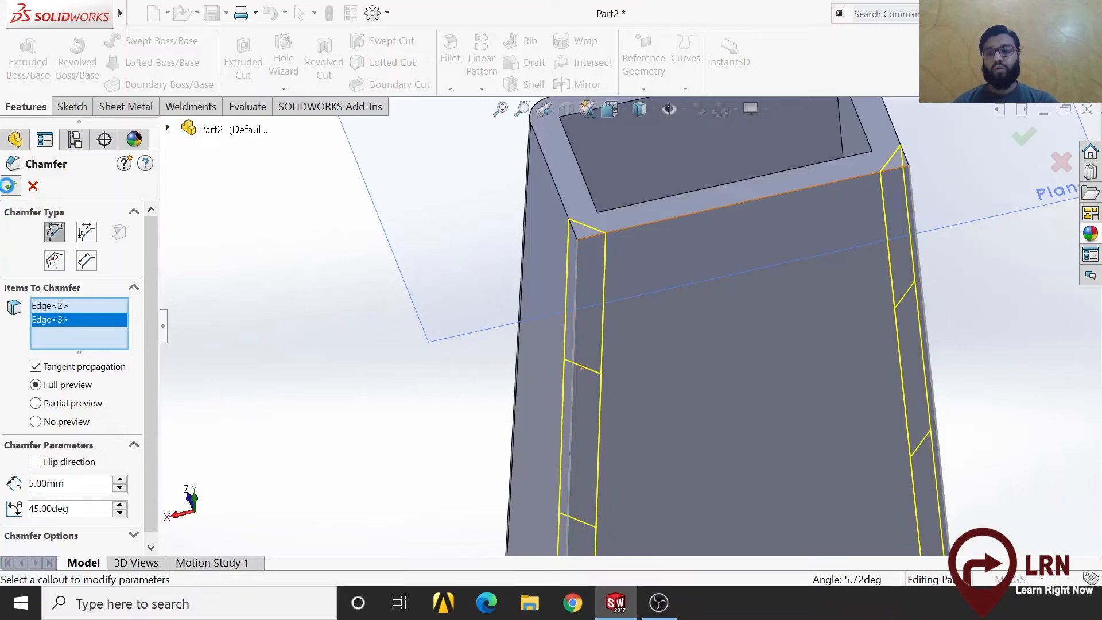
- Finish the 5 mm, 45-degree chamfer on the loft's two rear corner edges and inspect the body around its smaller end
left_click(9, 185)
scroll(632, 394, "up", 3)
middle_click_drag(699, 329, 658, 358)
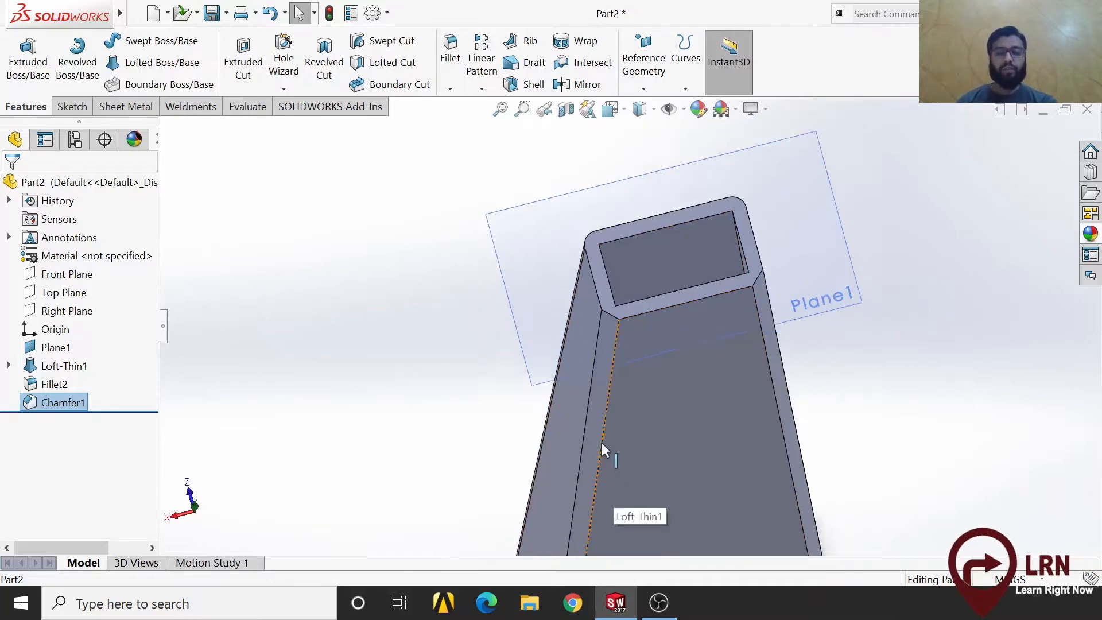
scroll(601, 442, "up", 5)
middle_click_drag(699, 449, 681, 373)
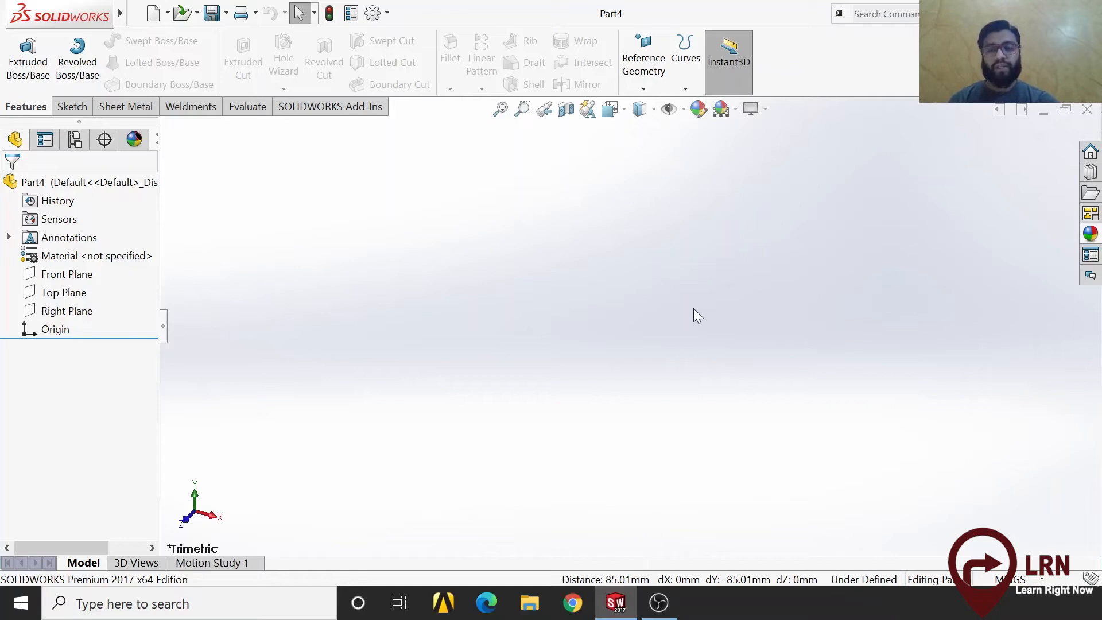
- In the new empty part, sketch a center rectangle on the Top Plane, centred about 38 mm directly above the origin
left_click(80, 299)
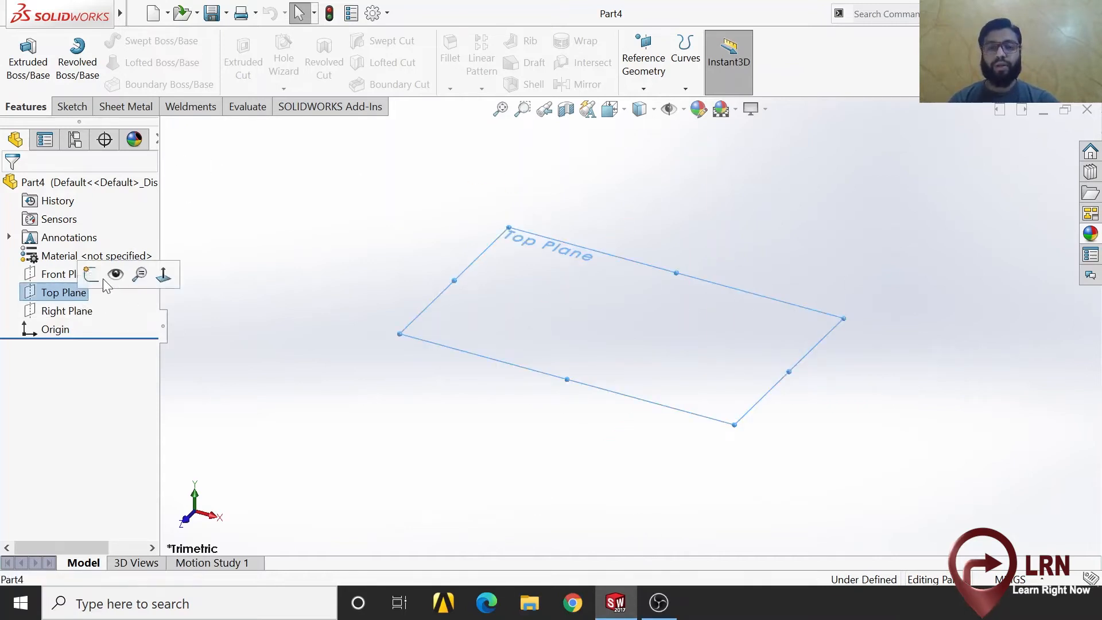
left_click(70, 107)
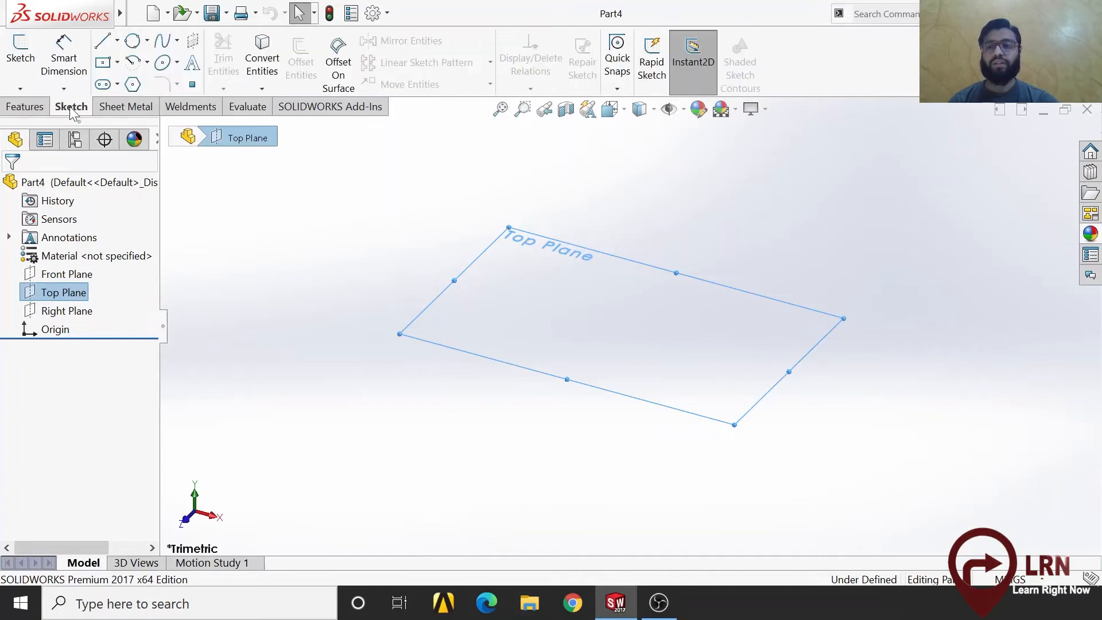
left_click(102, 62)
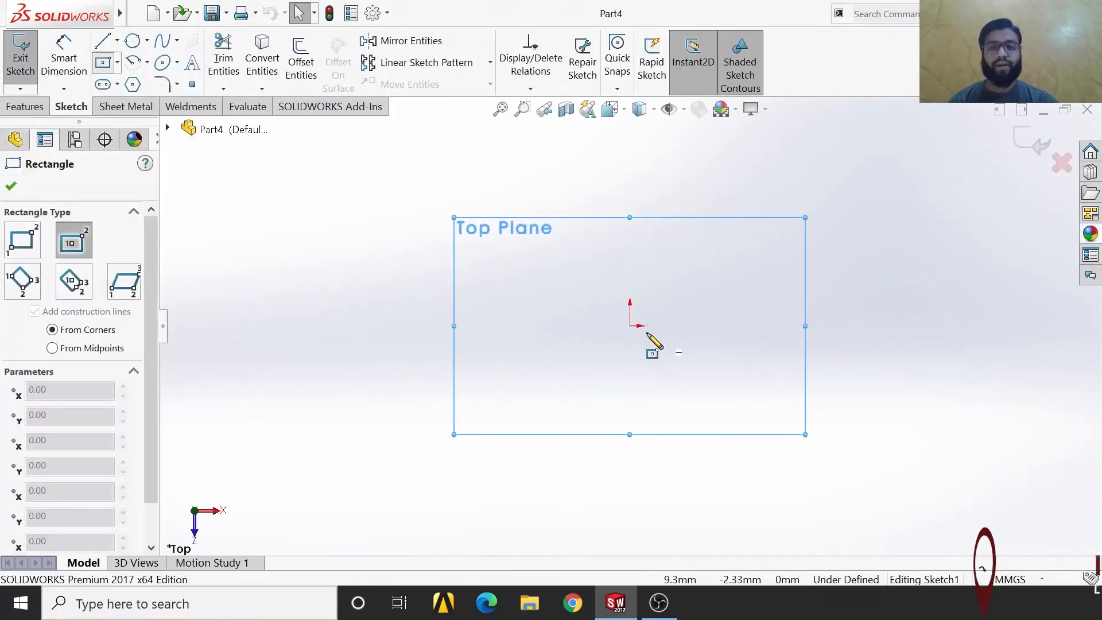
left_click(630, 250)
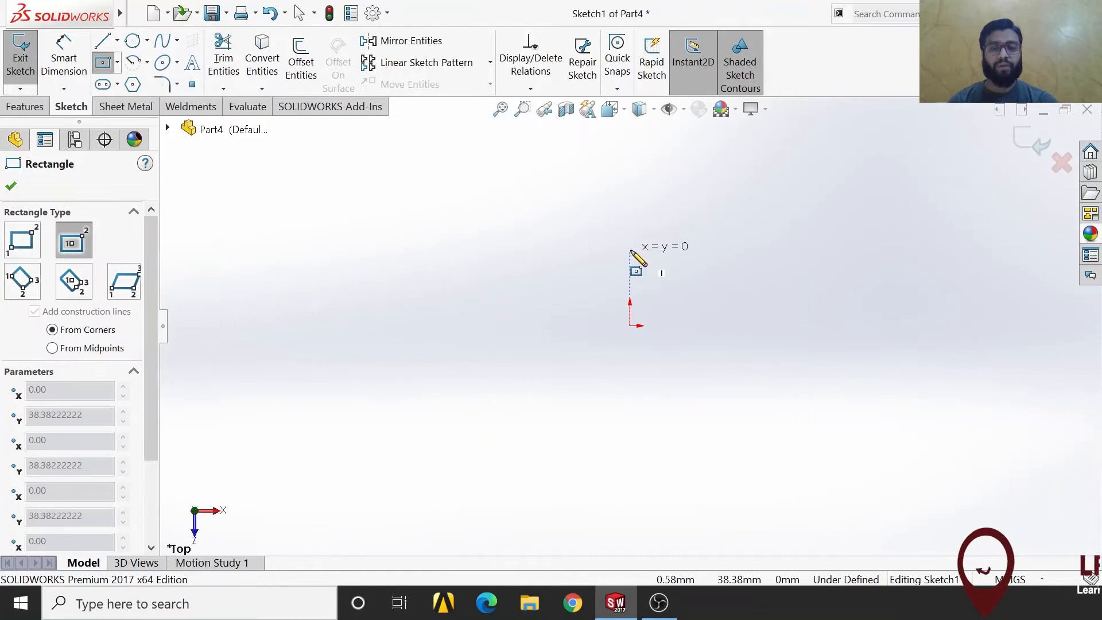
left_click(707, 291)
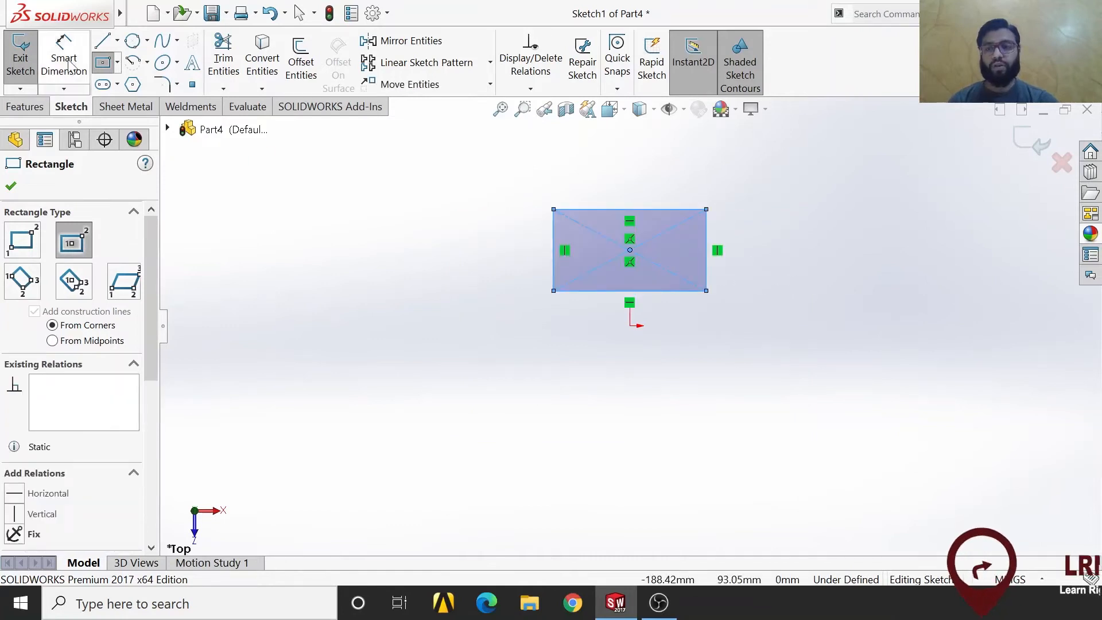
- Dimension the distance from the origin to the rectangle's centre as 200 mm
key("Escape")
left_click(630, 326)
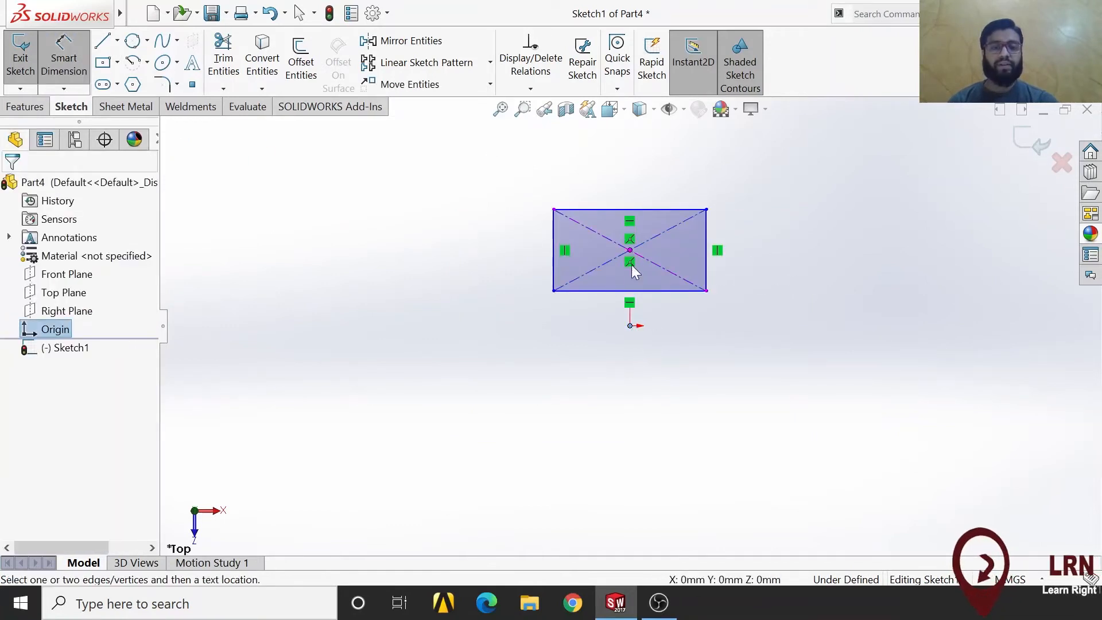
left_click(630, 251)
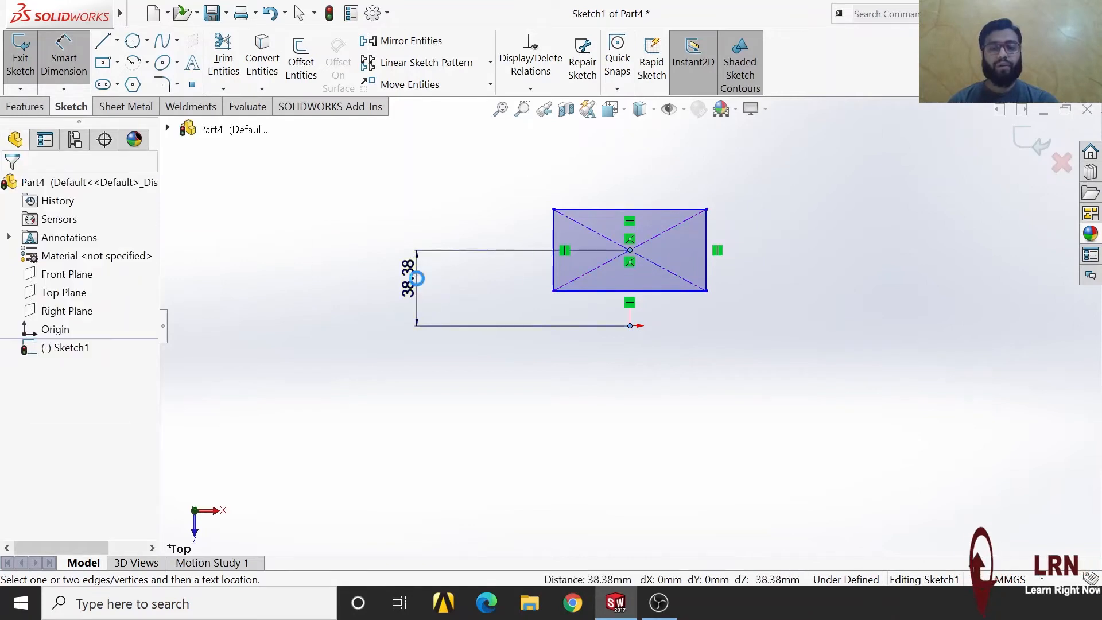
left_click(416, 281)
type("200")
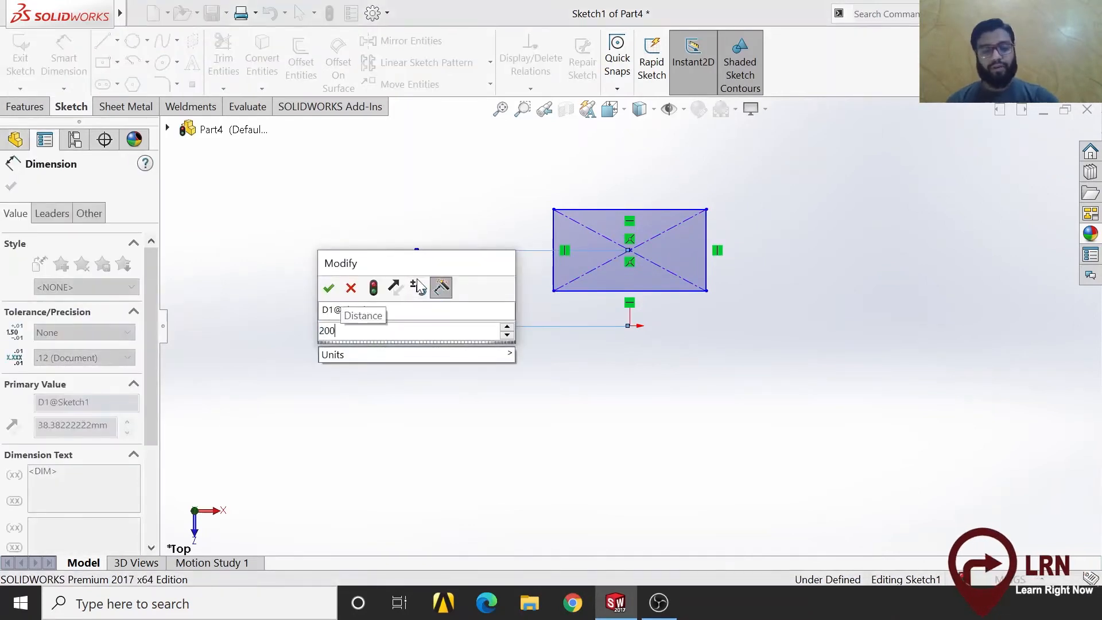
key("Return")
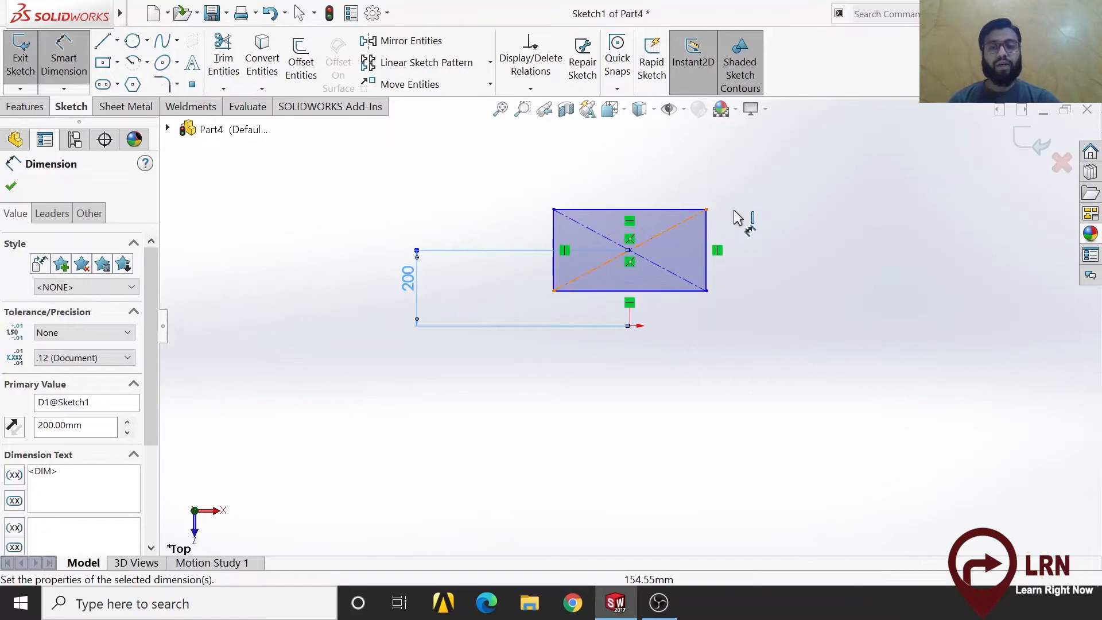
- Dimension the rectangle's height and width at their drawn sizes and exit the sketch
left_click(708, 262)
left_click(768, 257)
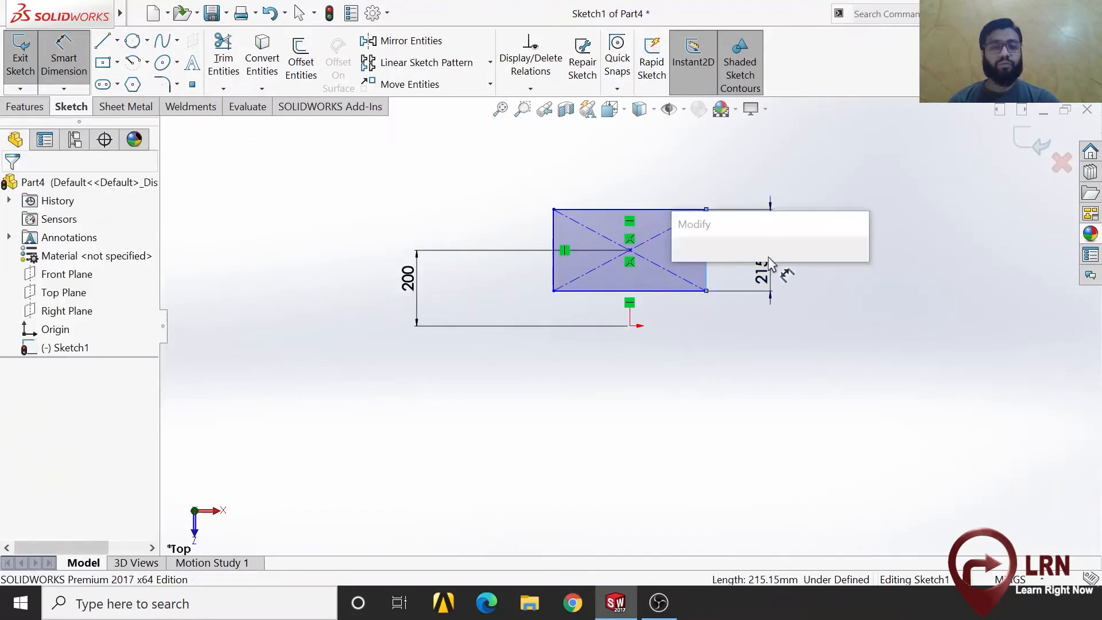
left_click(684, 270)
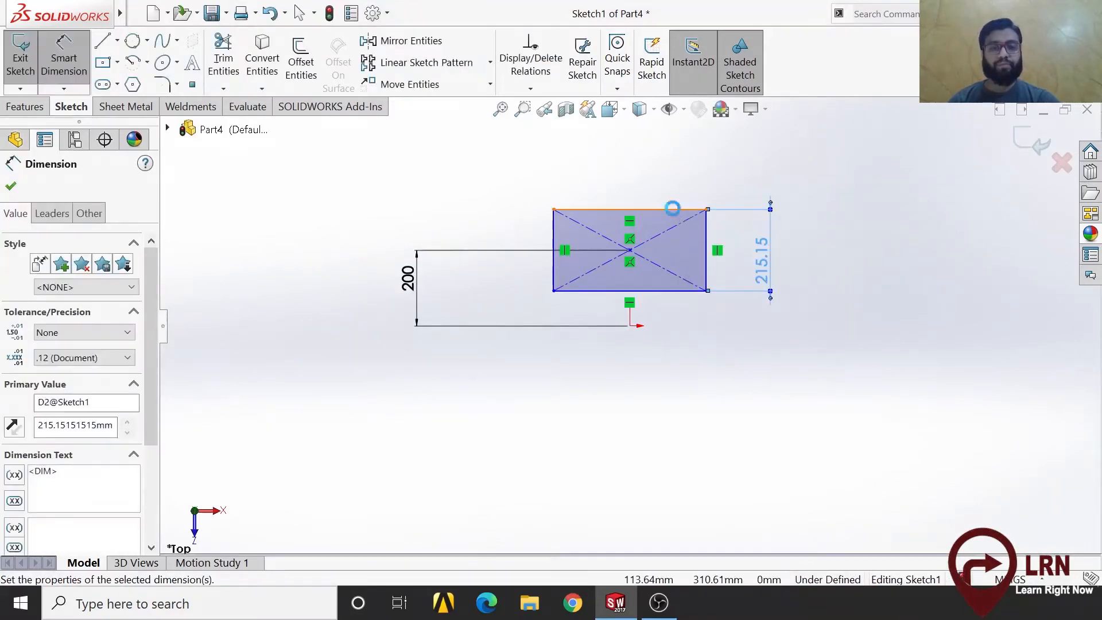
left_click(672, 209)
left_click(677, 174)
key("Return")
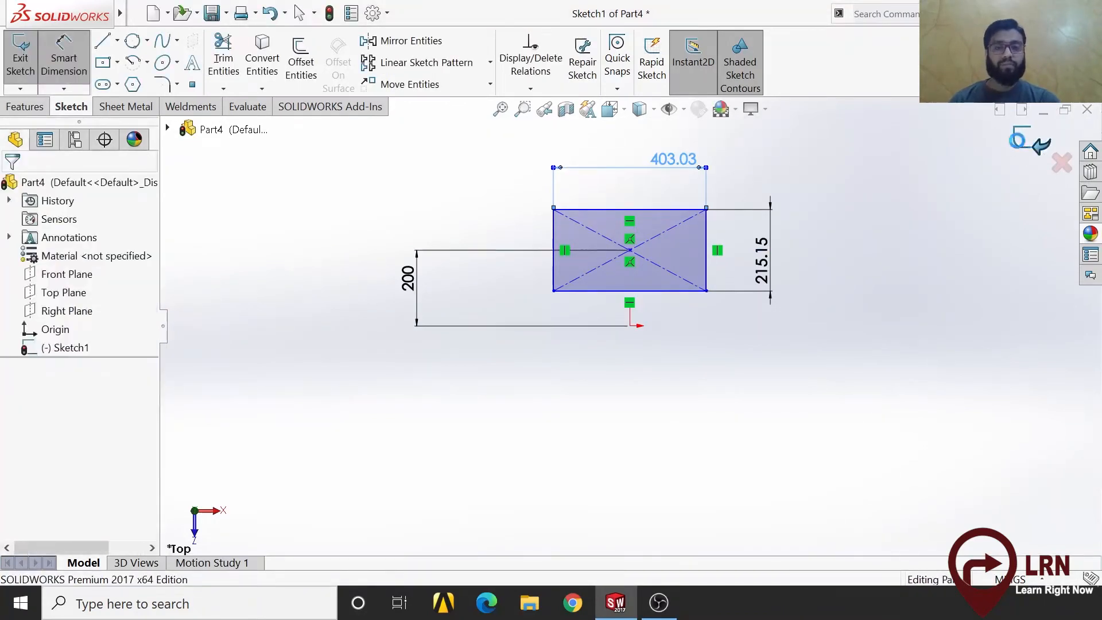
left_click(1028, 143)
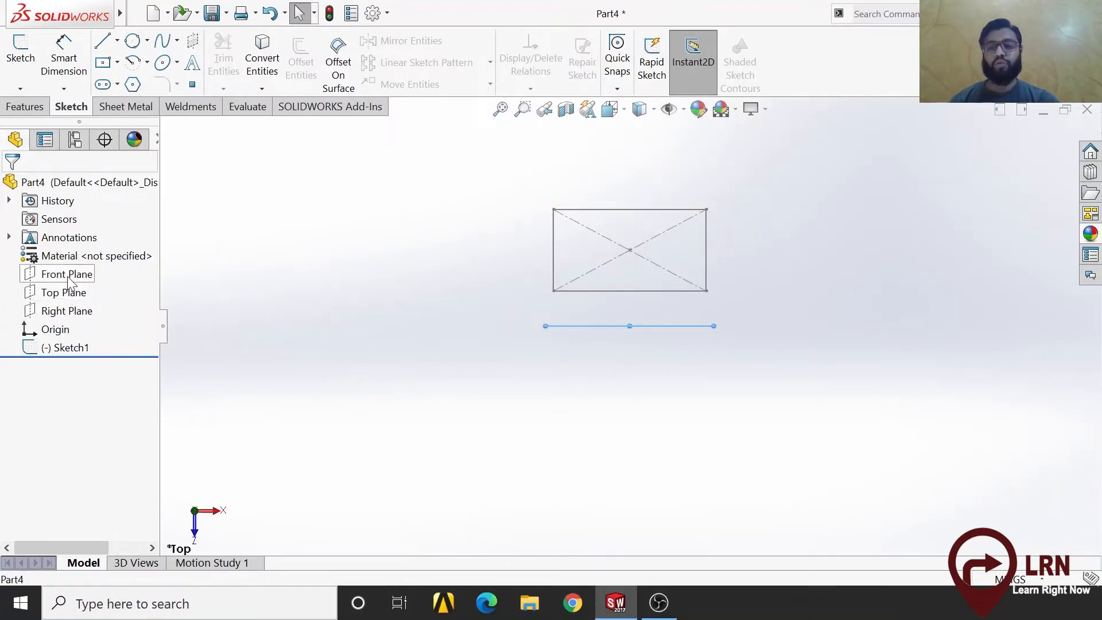
- Sketch a center circle with a radius of about 87 mm on the Front Plane, centred about 294 mm directly above the origin
left_click(68, 276)
mouse_move(646, 366)
middle_mouse_down()
mouse_move(636, 108)
mouse_move(658, 154)
mouse_move(652, 130)
middle_mouse_up()
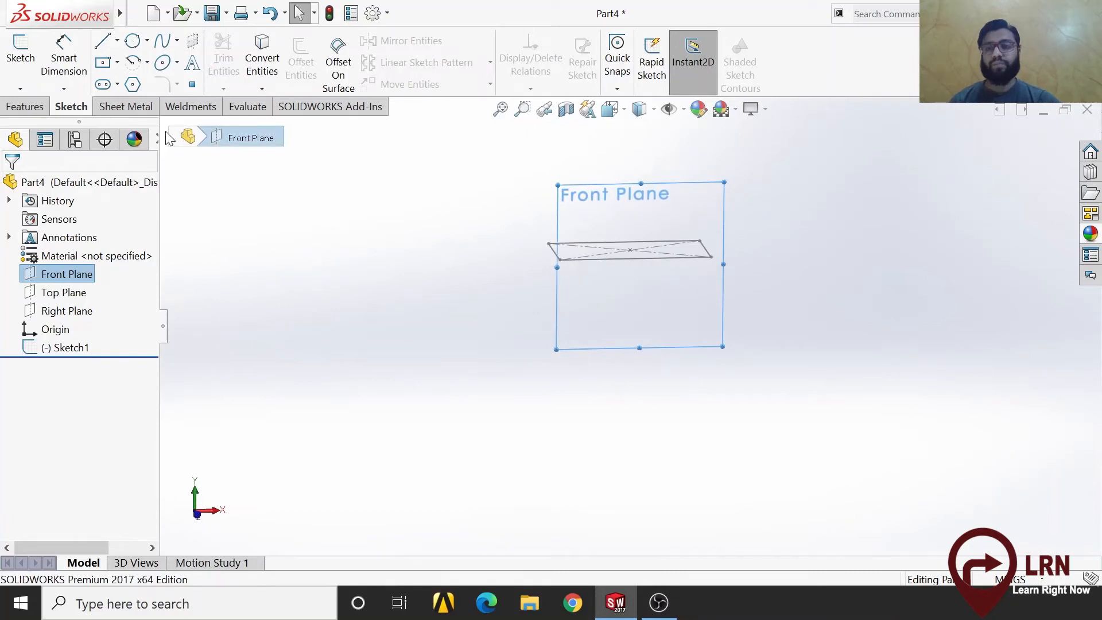
left_click(16, 76)
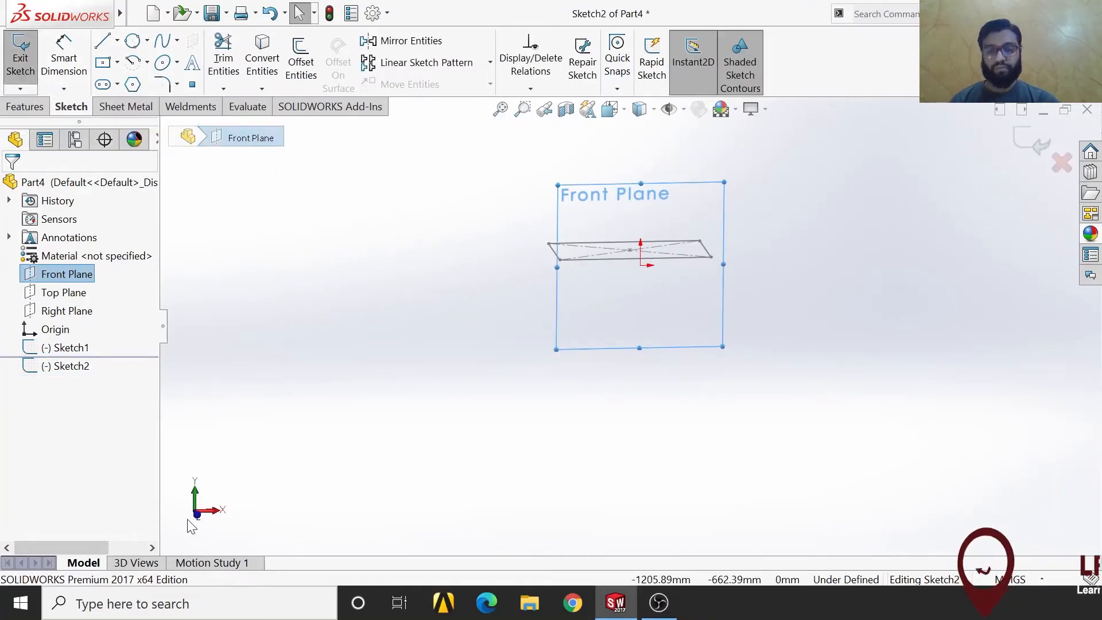
left_click(131, 42)
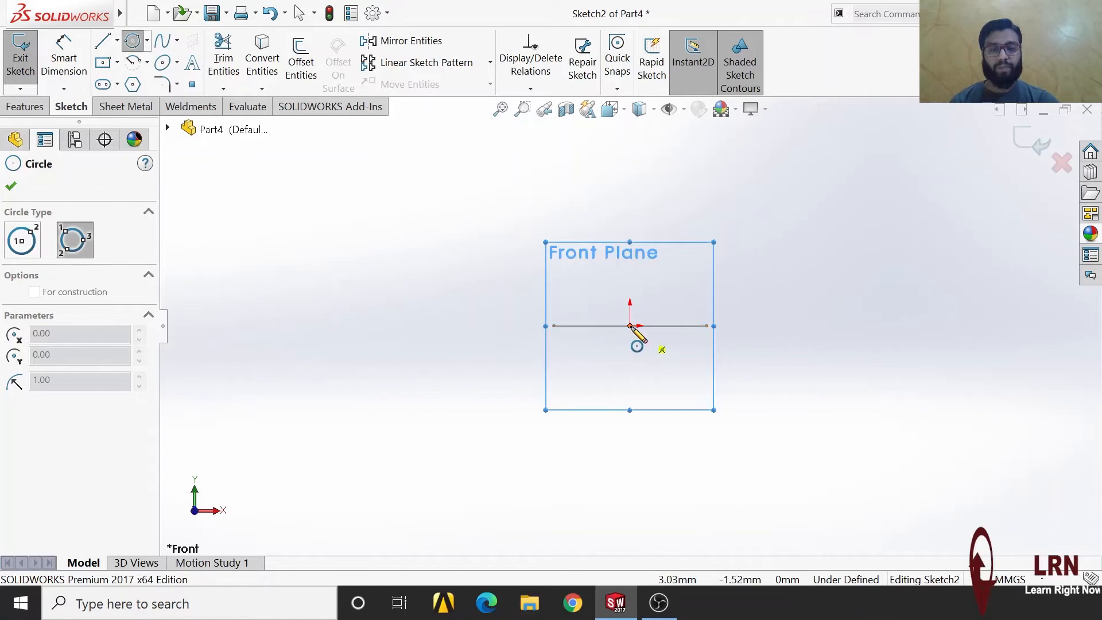
left_click(628, 250)
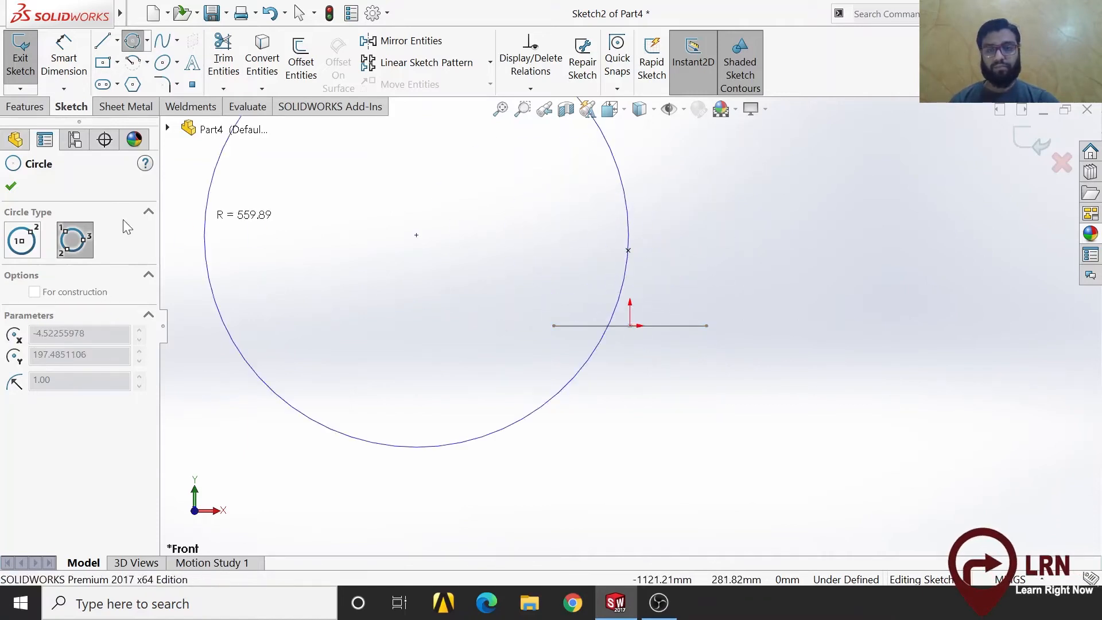
left_click(16, 250)
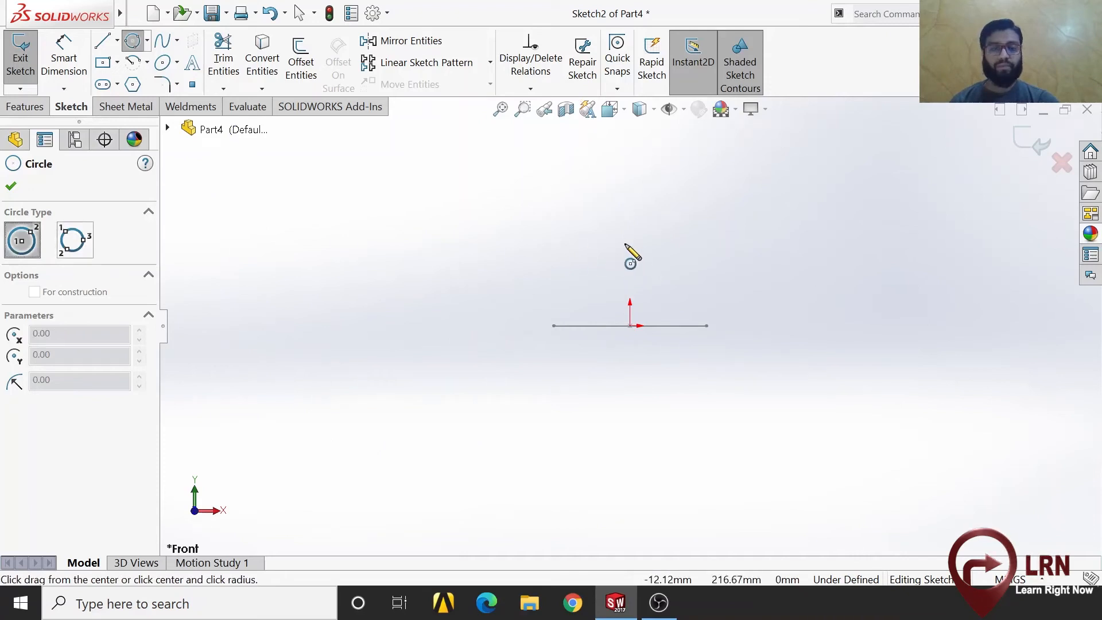
left_click(630, 215)
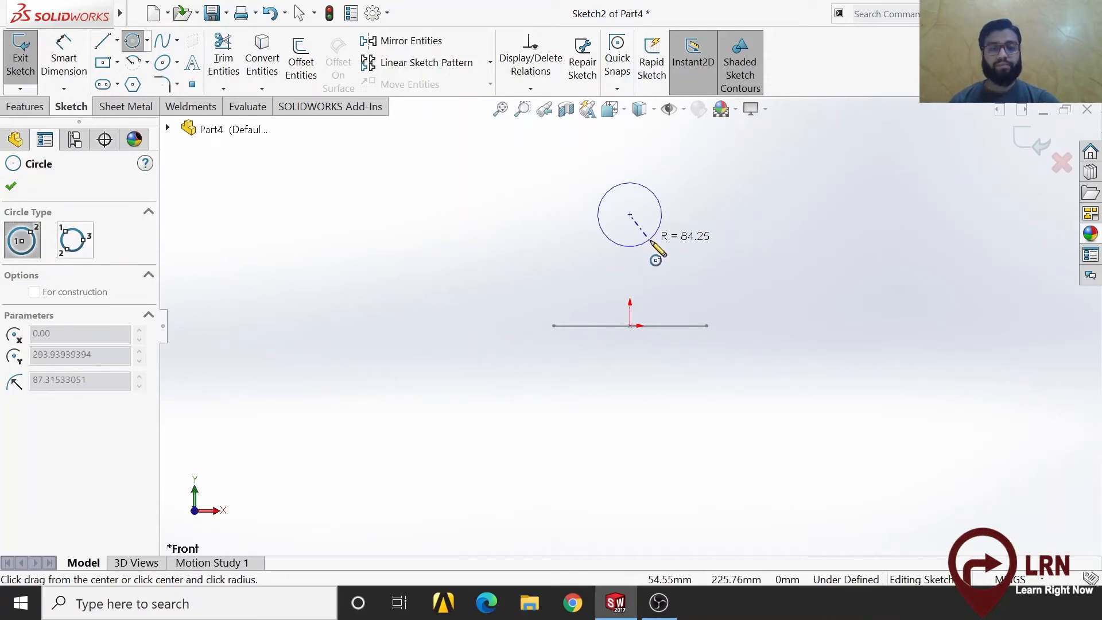
left_click(653, 237)
- Dimension the circle's diameter as 200 mm
left_click(64, 57)
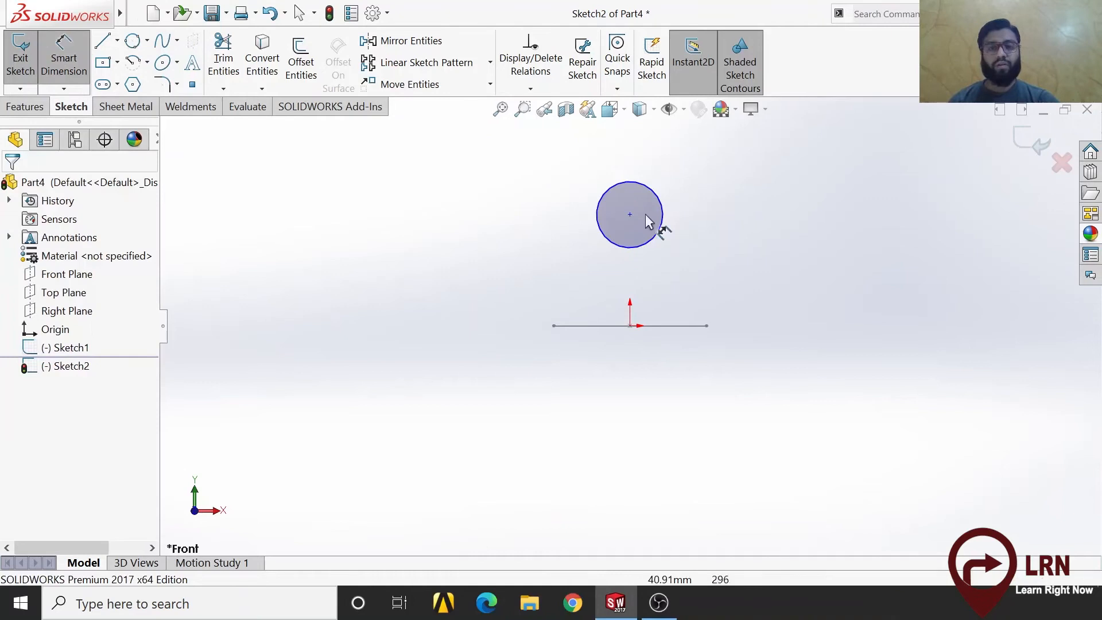
left_click(656, 232)
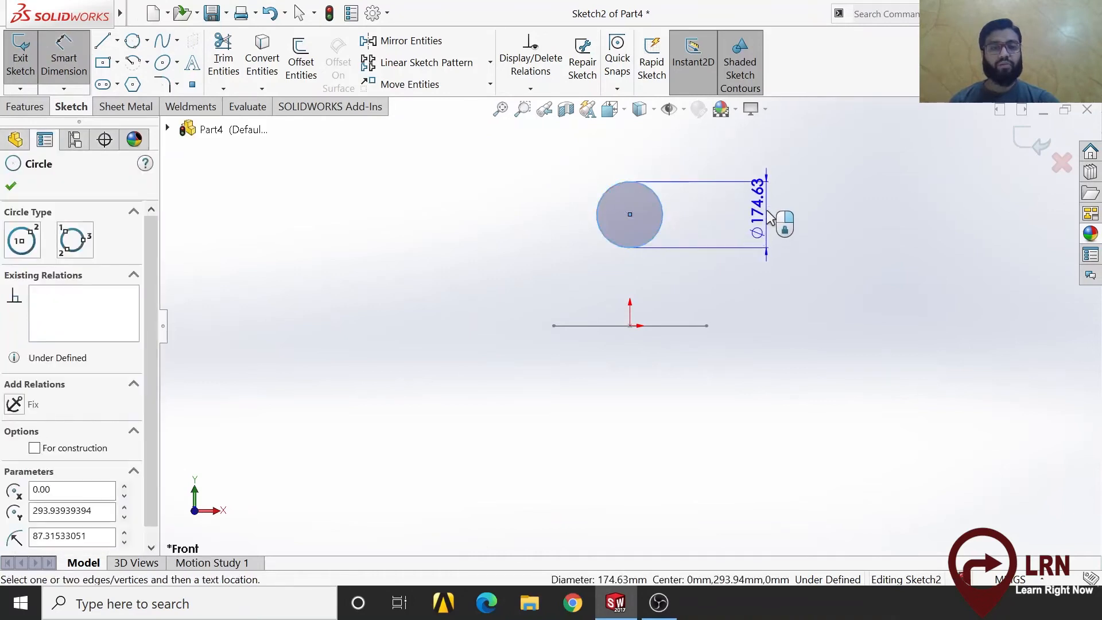
left_click(771, 217)
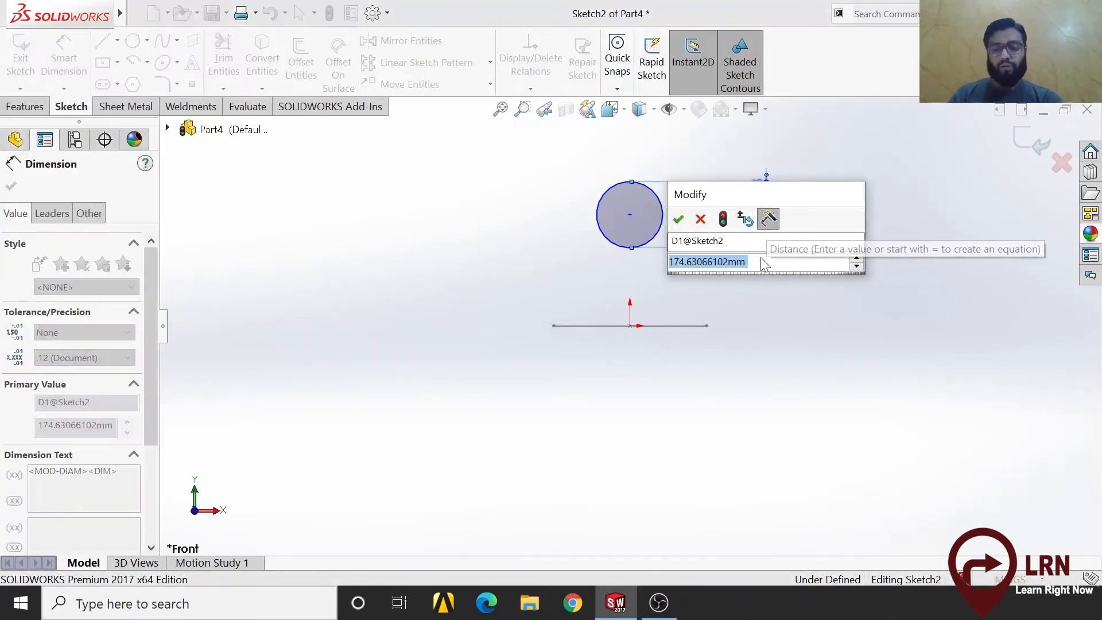
type("200")
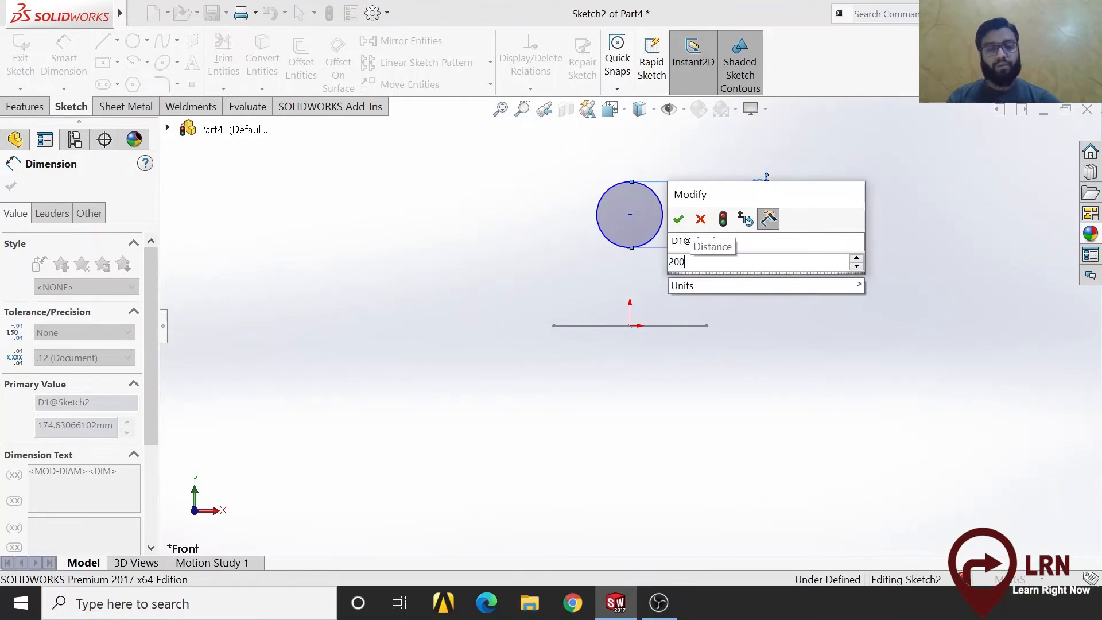
key("Return")
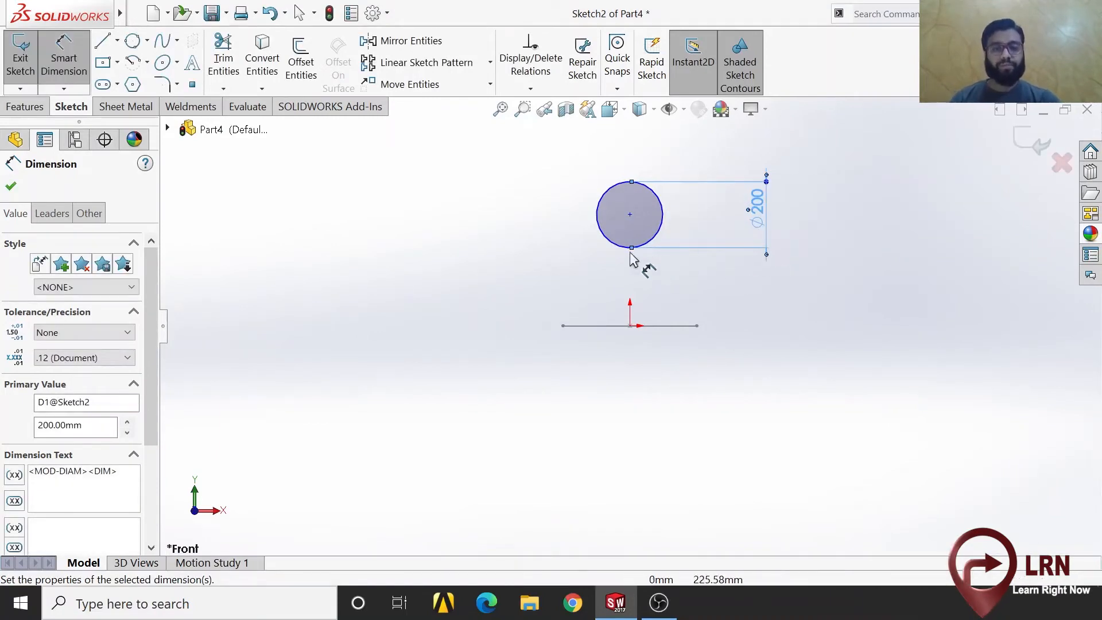
- Dimension the circle's centre 400 mm above the origin and exit the sketch
left_click(631, 215)
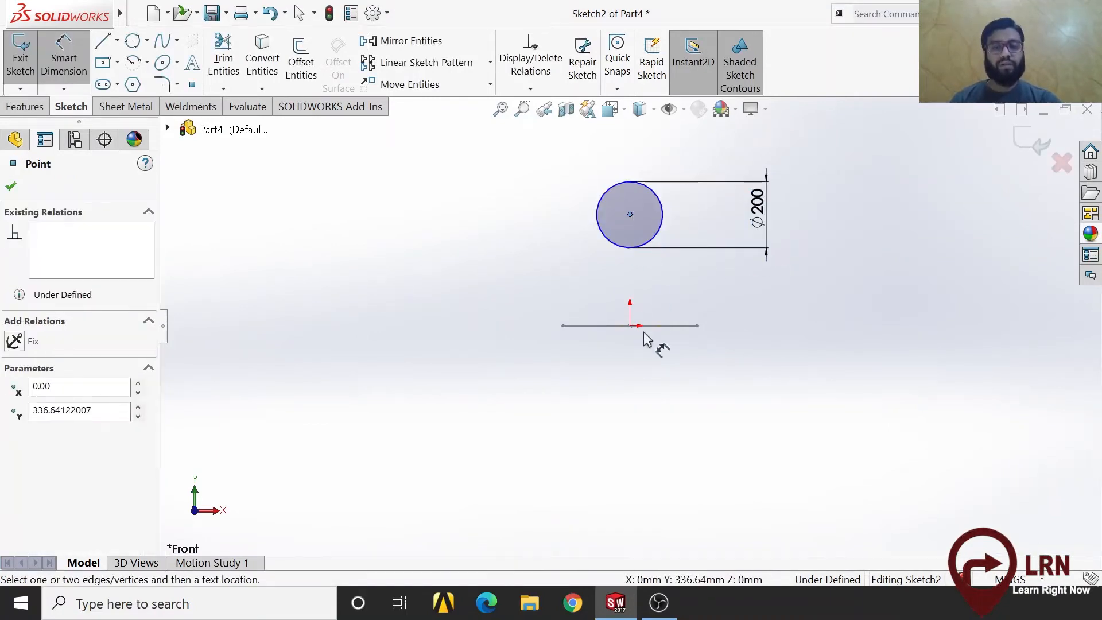
left_click(630, 326)
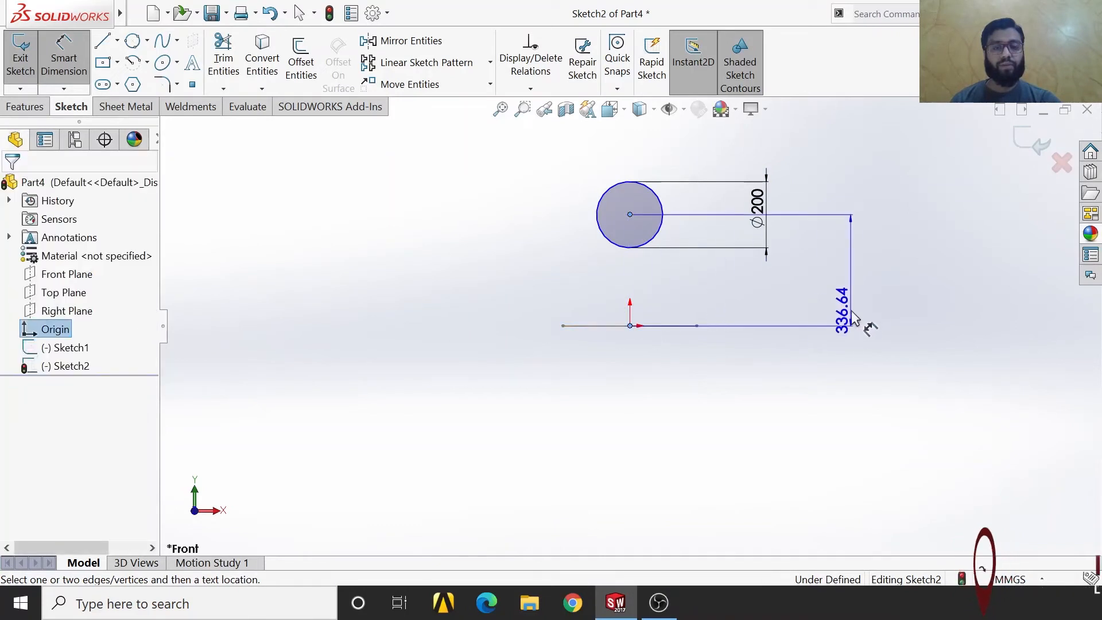
left_click(865, 294)
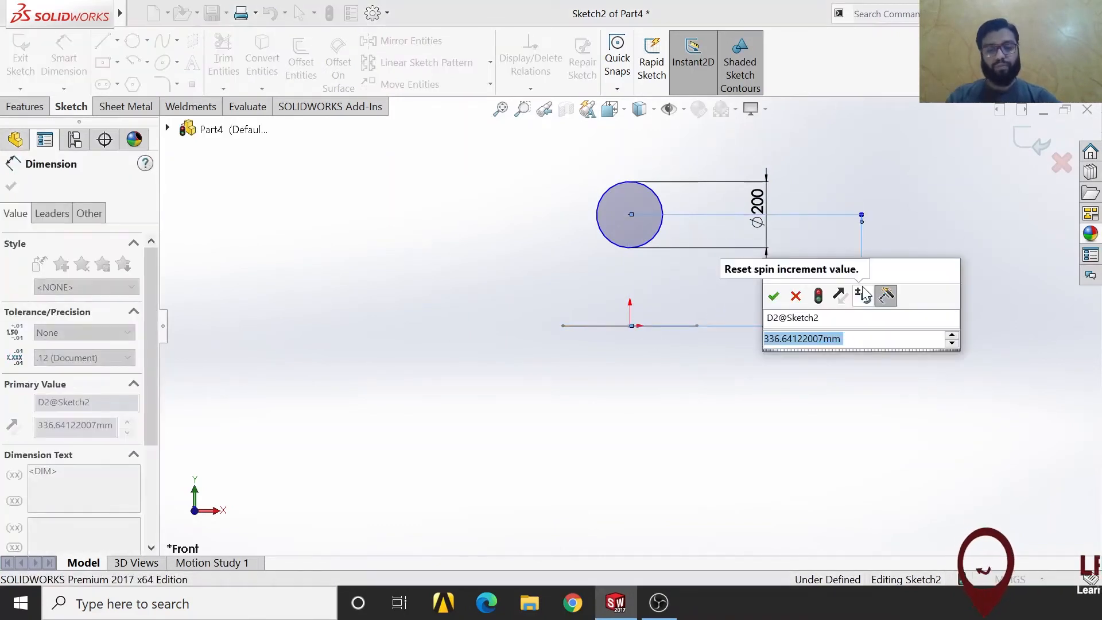
type("400")
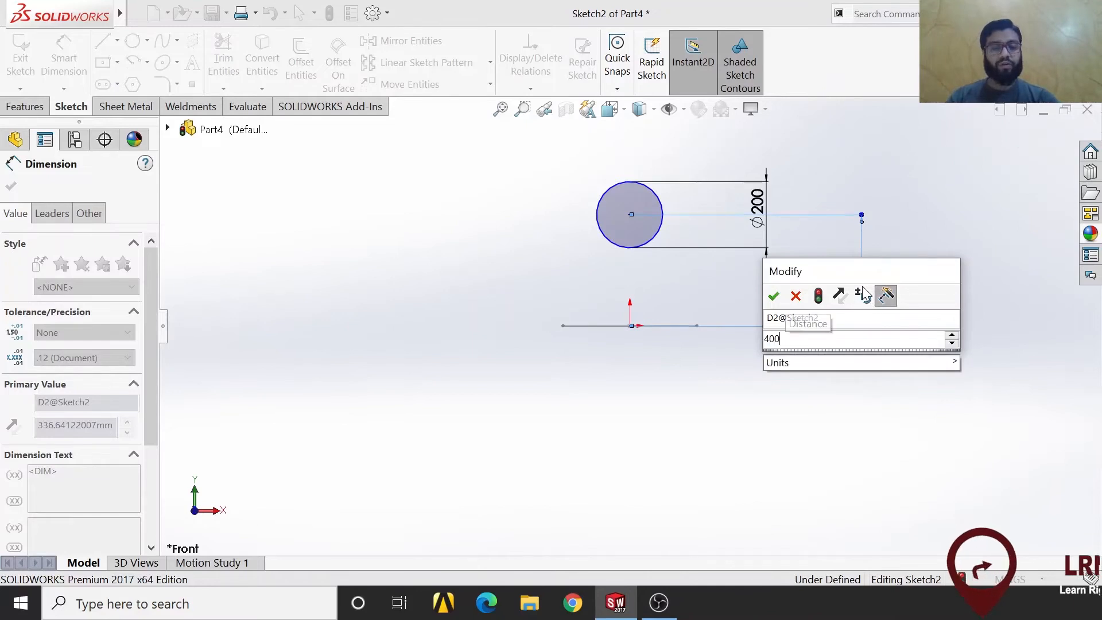
key("Return")
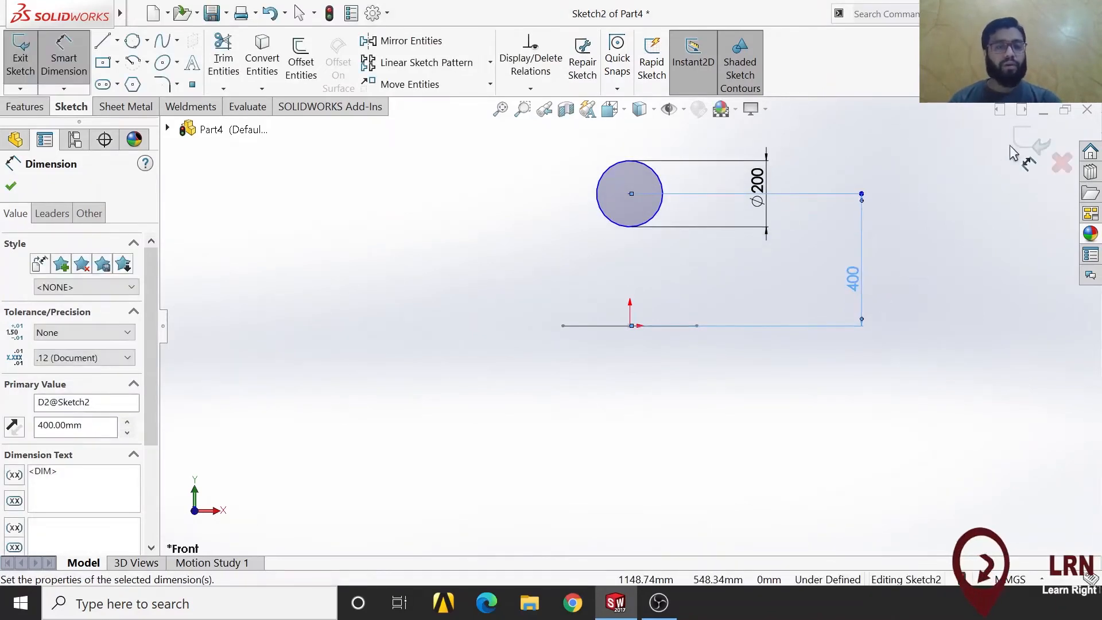
left_click(1031, 144)
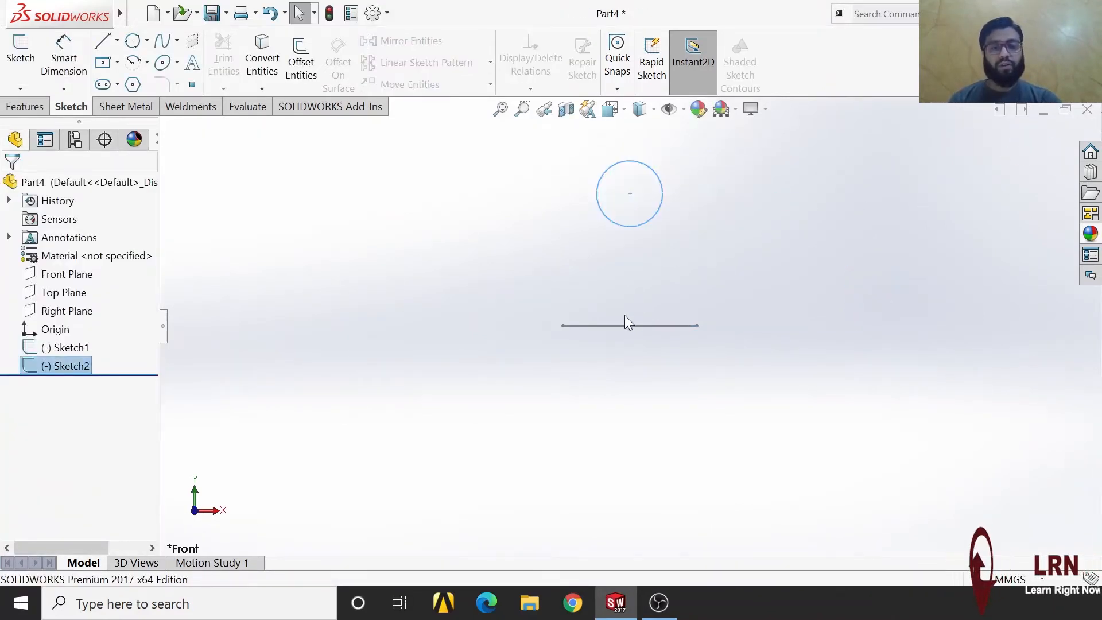
- Sketch a three-point spline on the Right Plane, bowing from about (31, 393) mm near the circle's centre to about (228, 50) mm above the rectangle
middle_click_drag(470, 379, 396, 401)
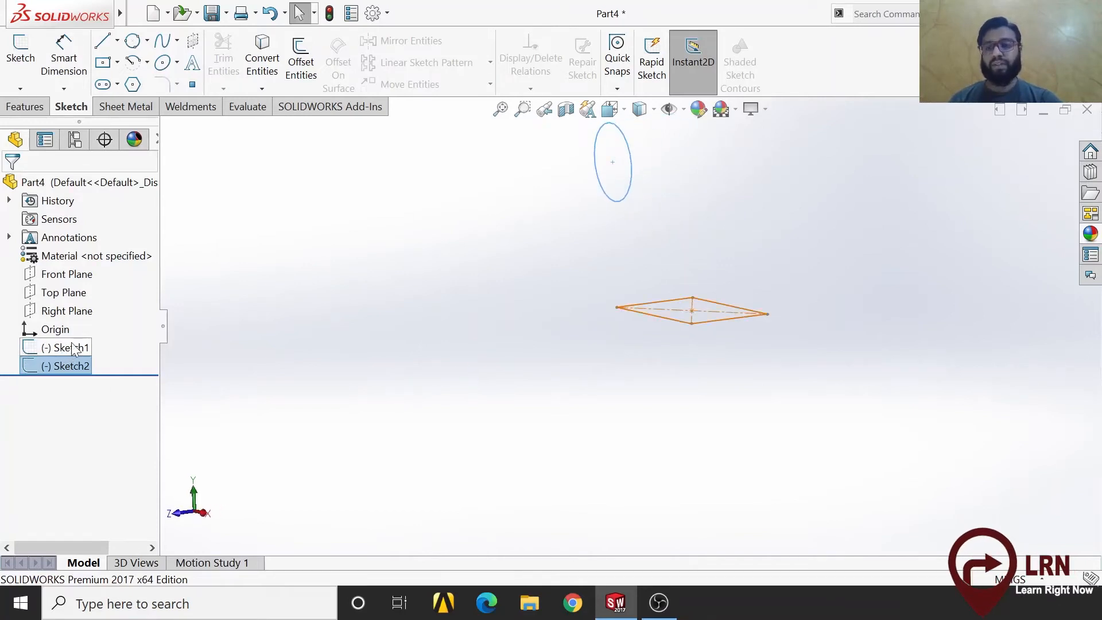
left_click(72, 312)
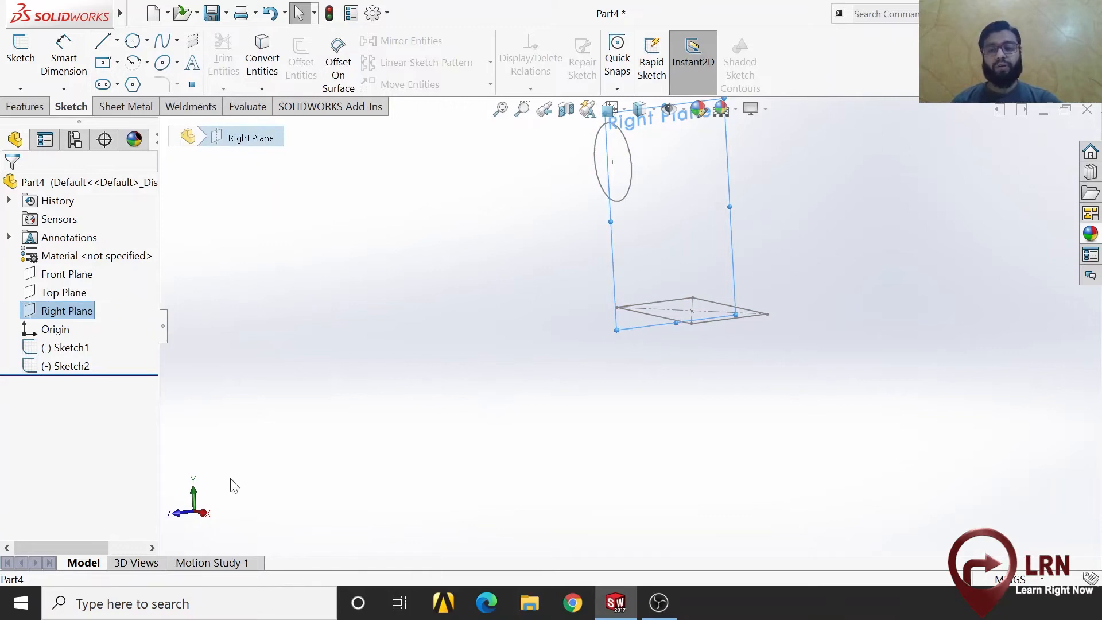
left_click(203, 513)
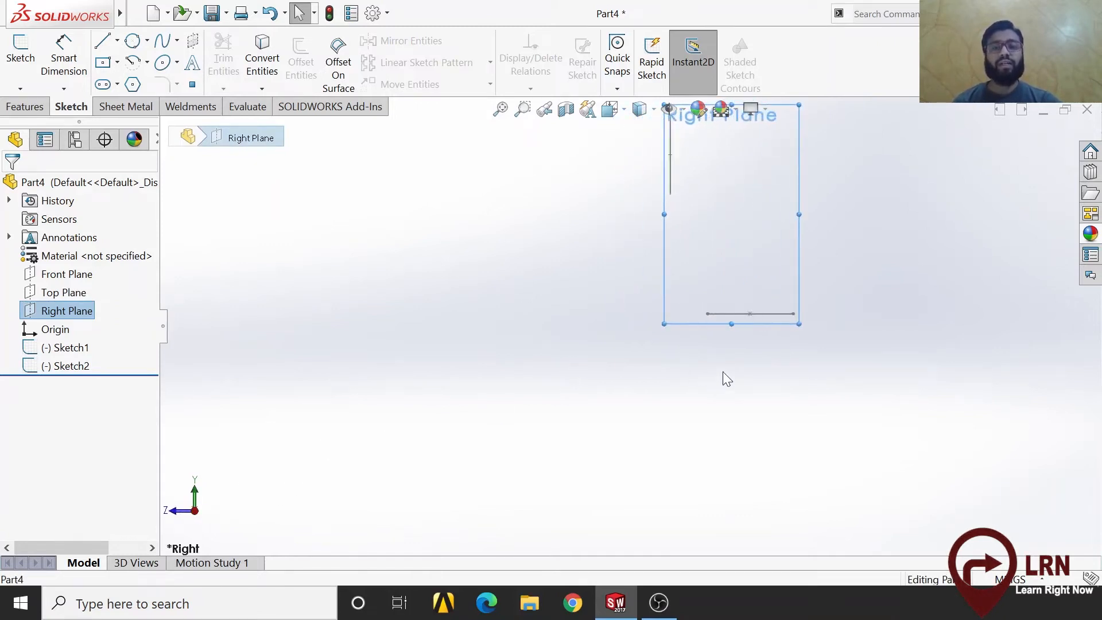
key("f")
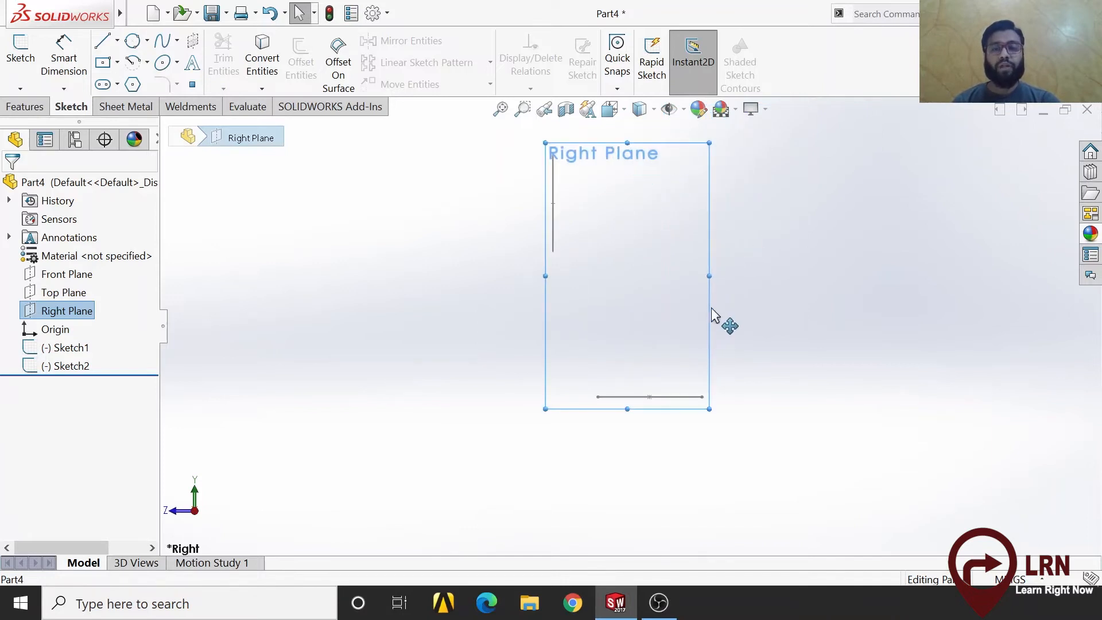
middle_click_drag(704, 331, 689, 384)
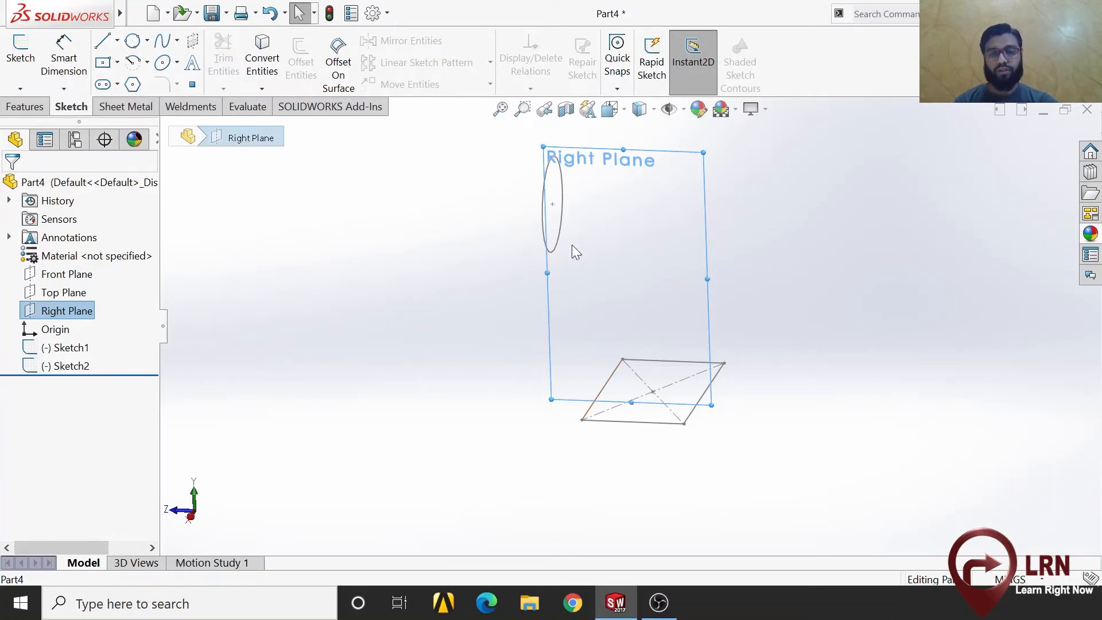
left_click(6, 59)
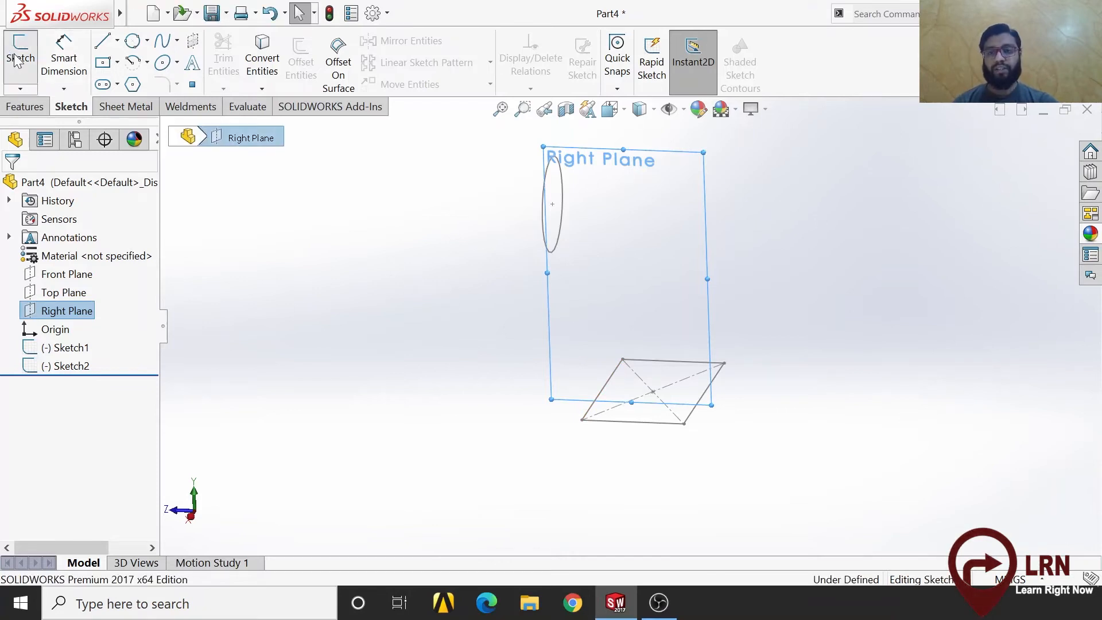
left_click(161, 45)
left_click(568, 207)
left_click(638, 250)
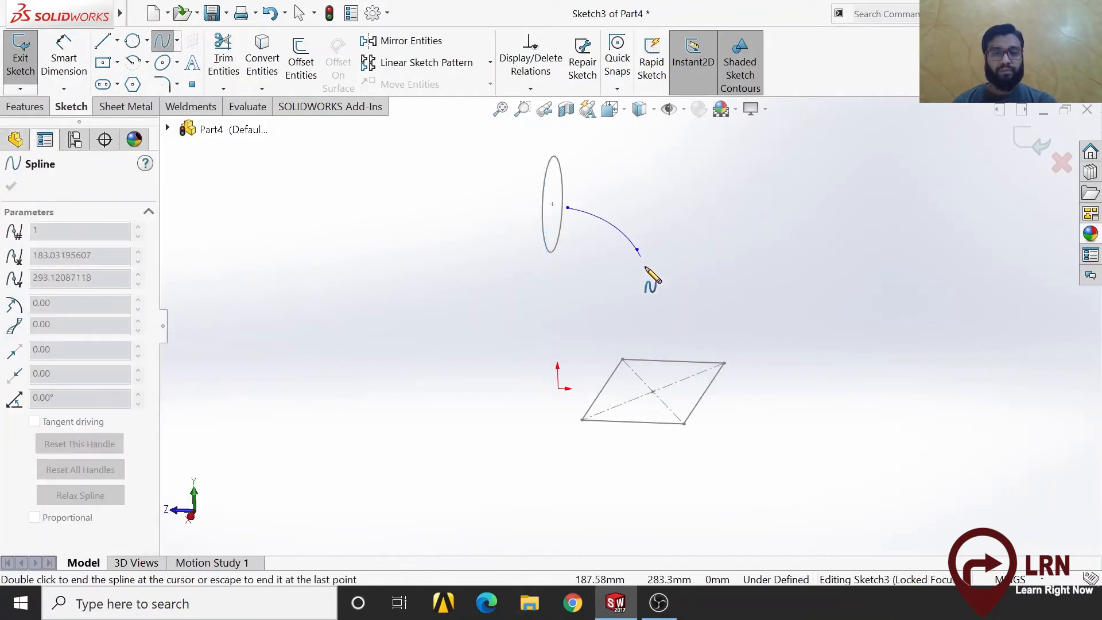
left_click(666, 370)
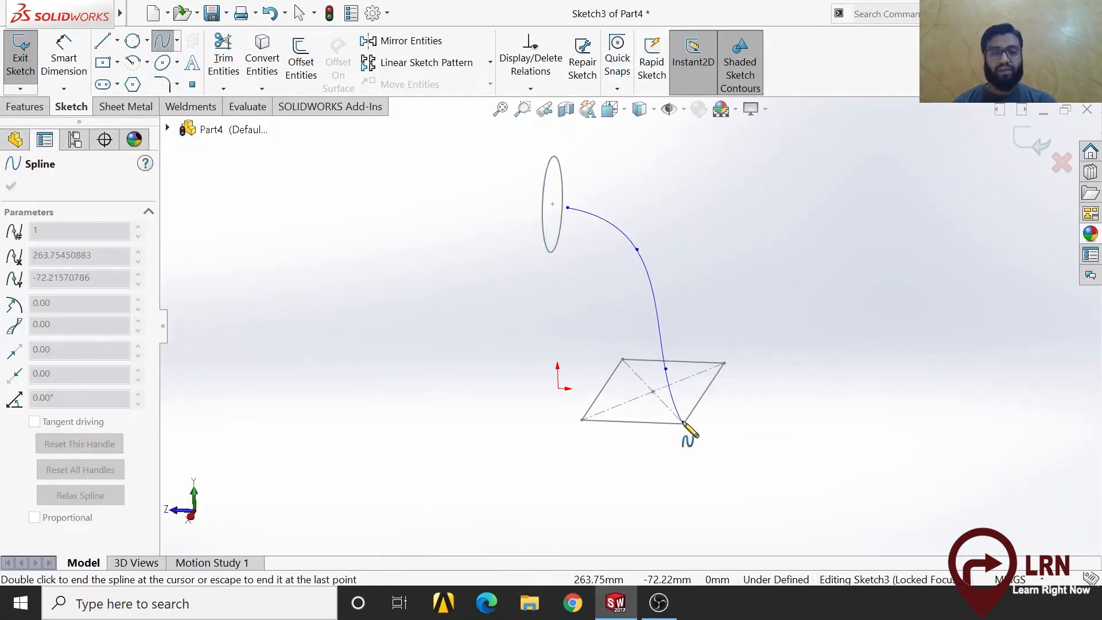
right_click(761, 305)
left_click(792, 316)
- Make the spline's upper endpoint coincident with the circle's centre
middle_click_drag(643, 450, 646, 416)
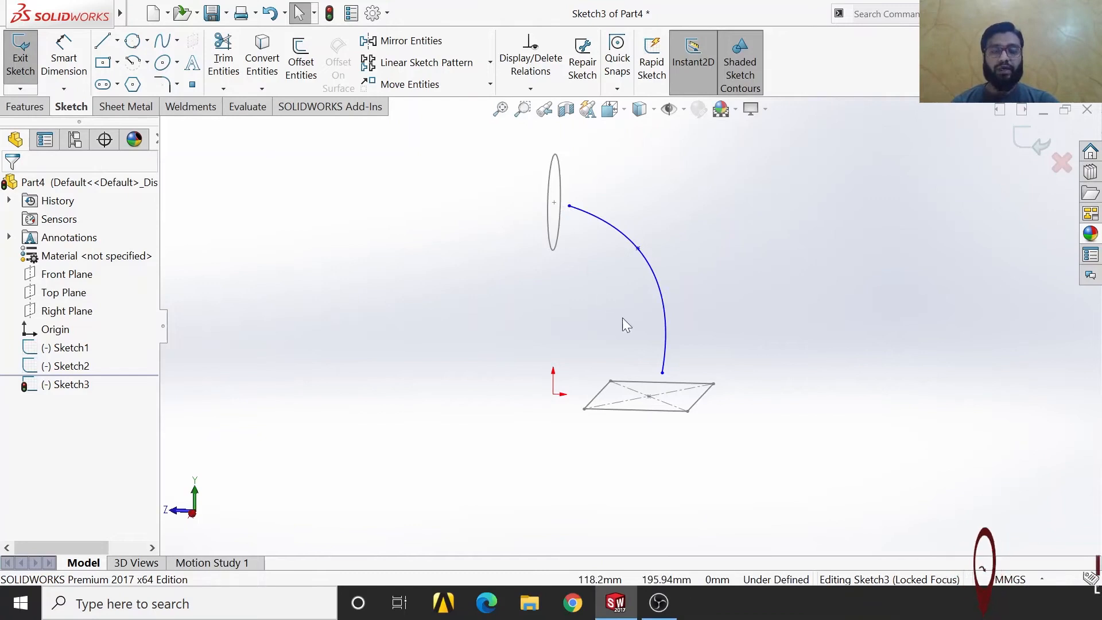
left_click(570, 207)
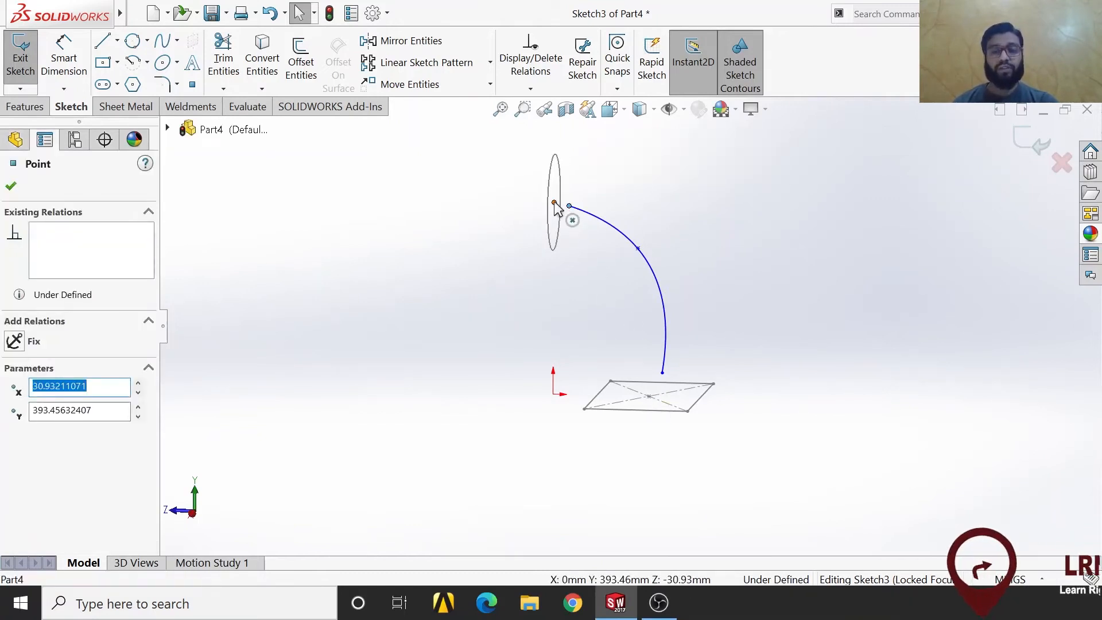
left_click(554, 202, "ctrl")
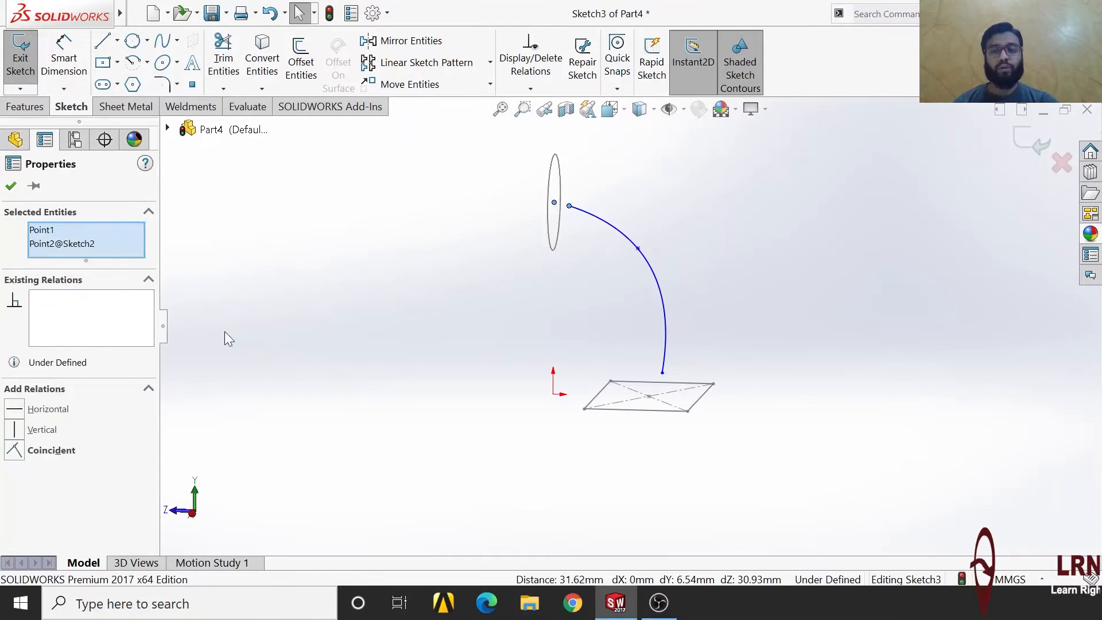
left_click(42, 452)
scroll(657, 354, "down", 2)
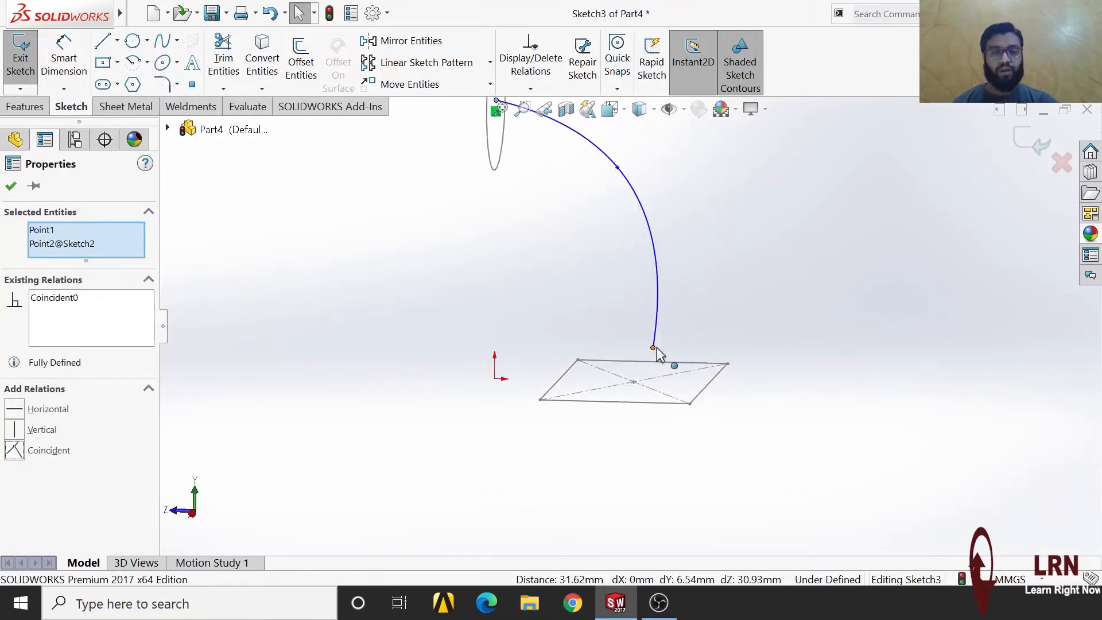
left_click(653, 347)
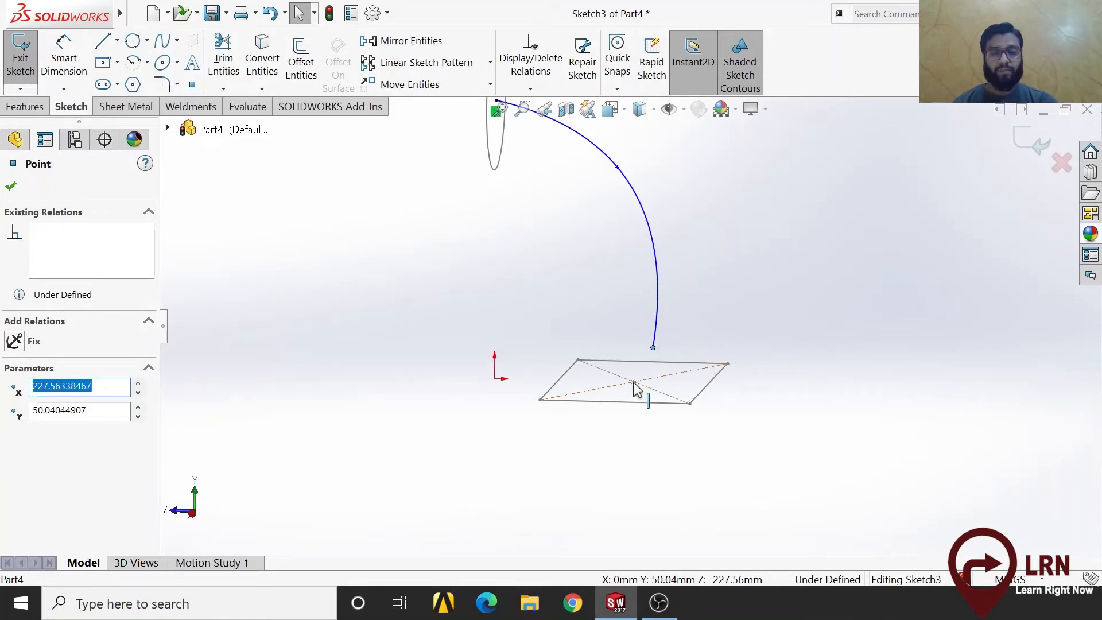
left_click(634, 382, "ctrl")
scroll(675, 409, "down", 3)
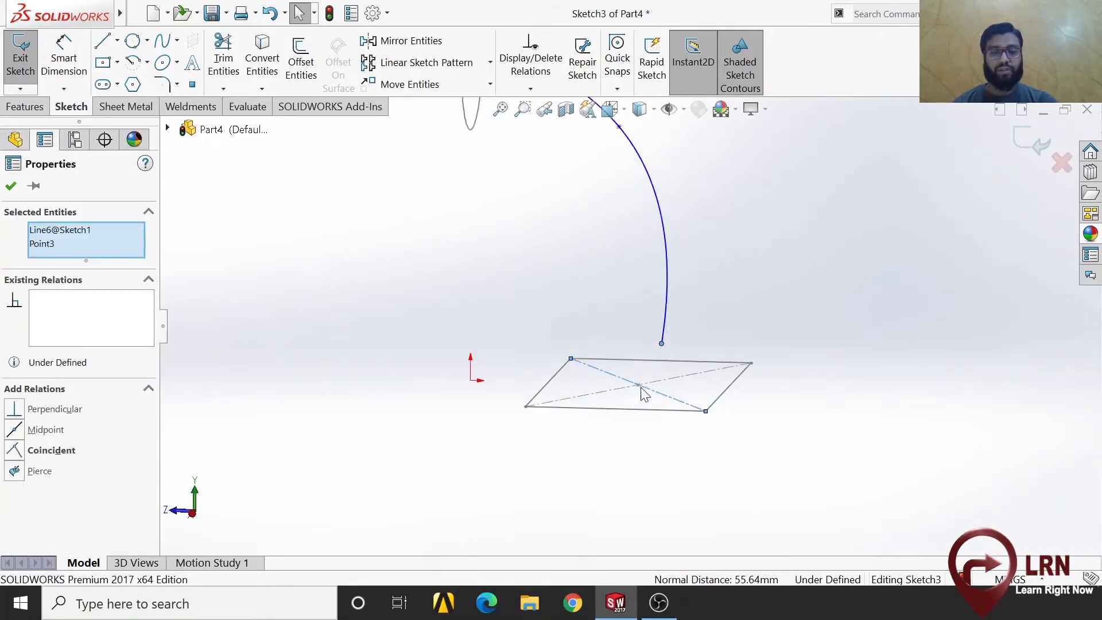
key("Escape")
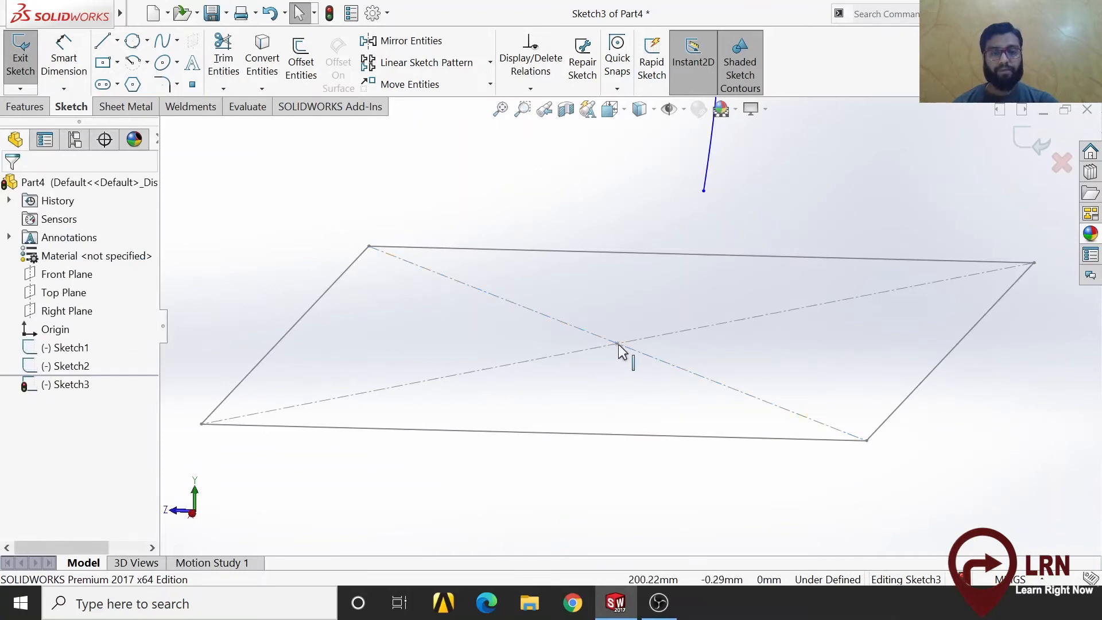
left_click(619, 346)
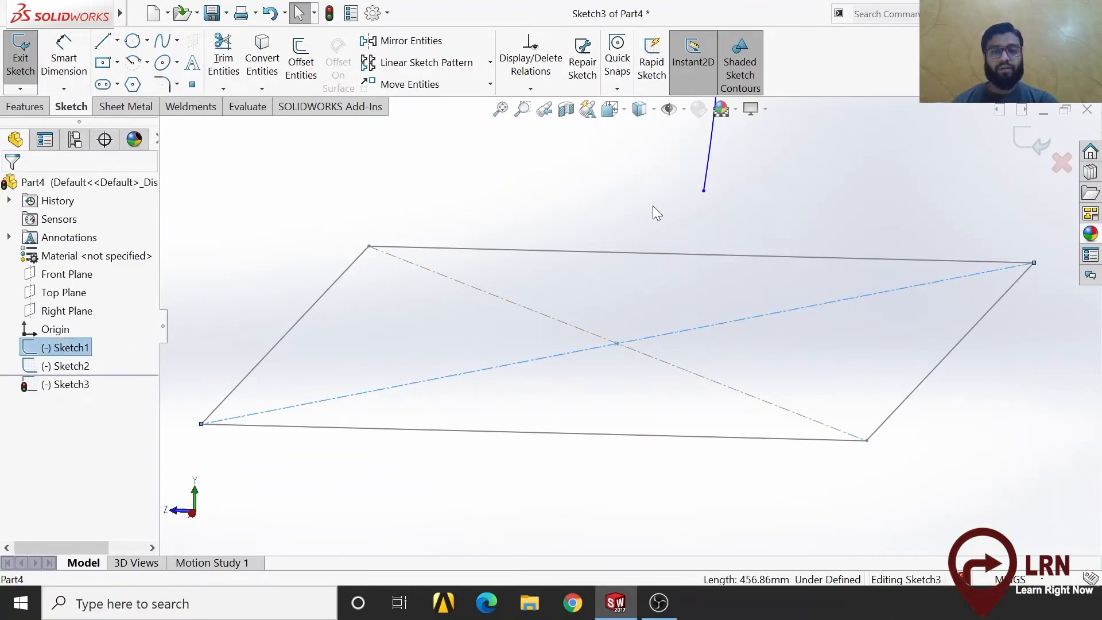
- Make the spline's lower endpoint coincident with the rectangle's centre point and exit the sketch
left_click(704, 190)
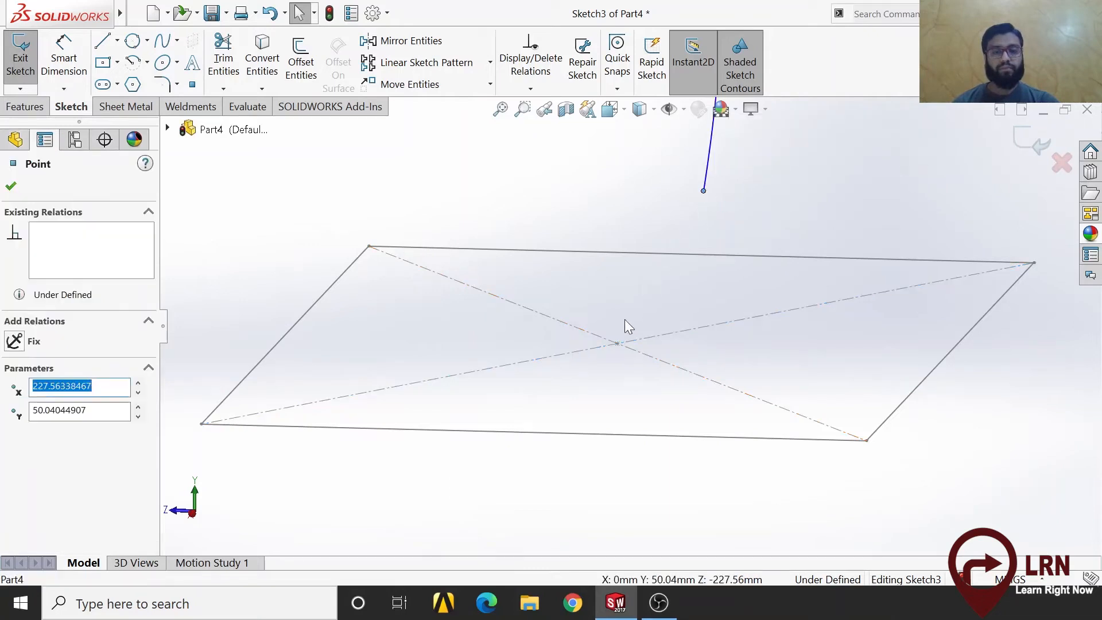
left_click(617, 344, "ctrl")
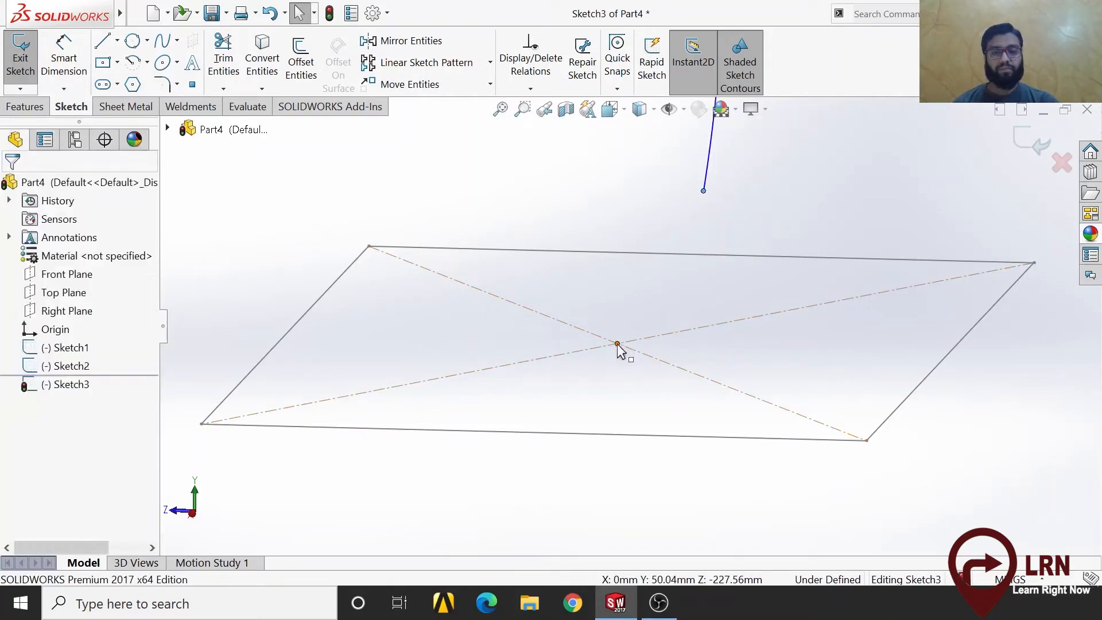
left_click(15, 450)
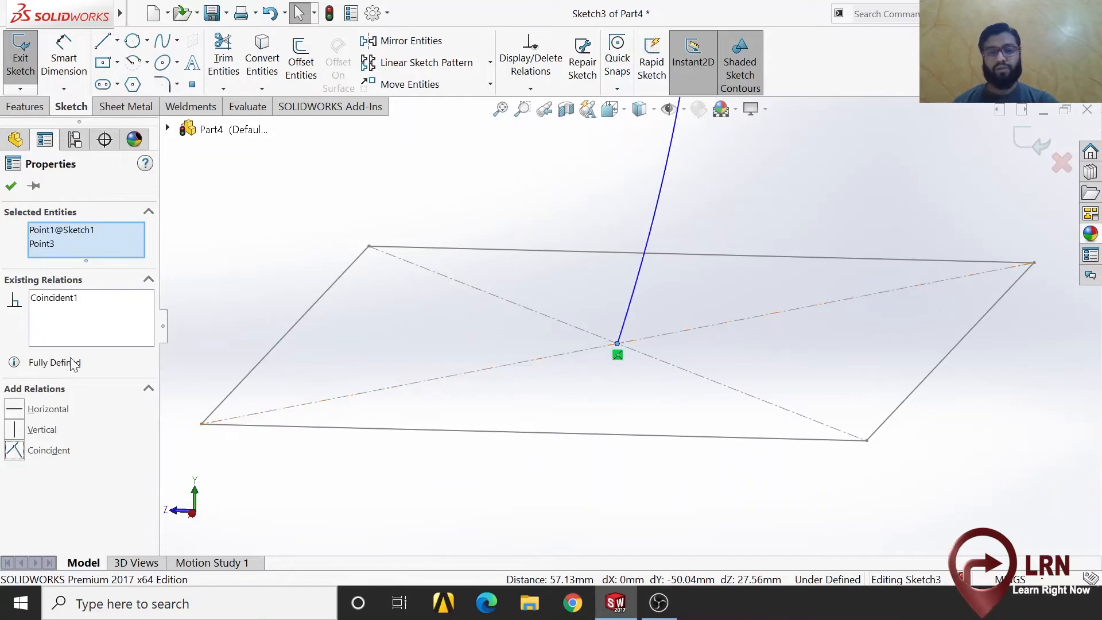
left_click(1032, 140)
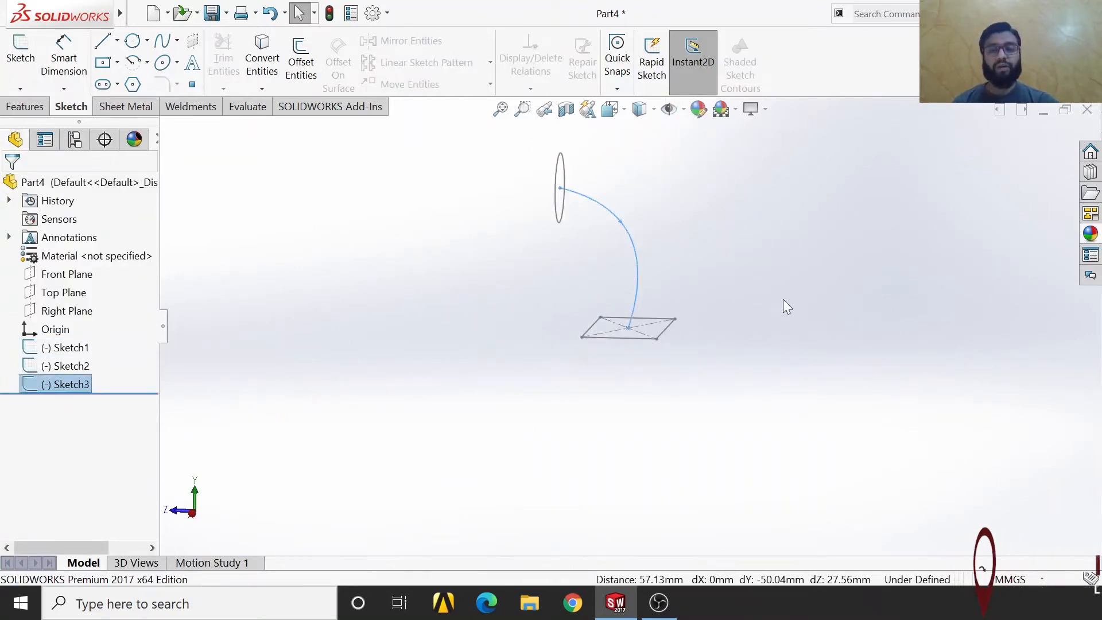
- Start a Lofted Boss/Base, clear the spline from the guide curves, and select the circle and rectangle sketches as profiles
left_click(638, 261)
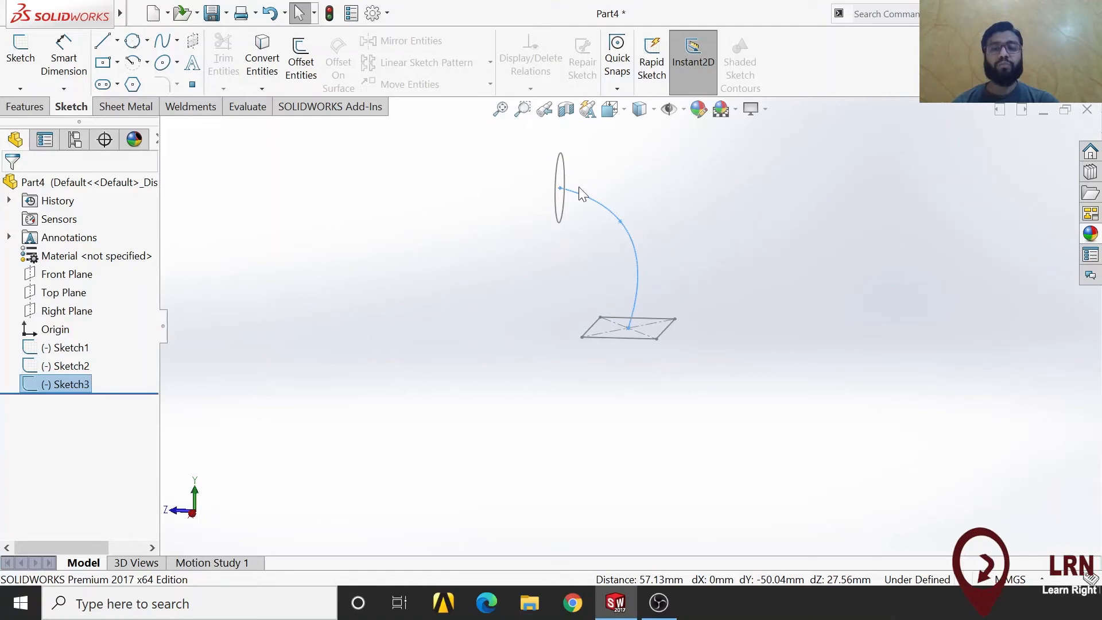
middle_click_drag(576, 323, 557, 347)
left_click(26, 107)
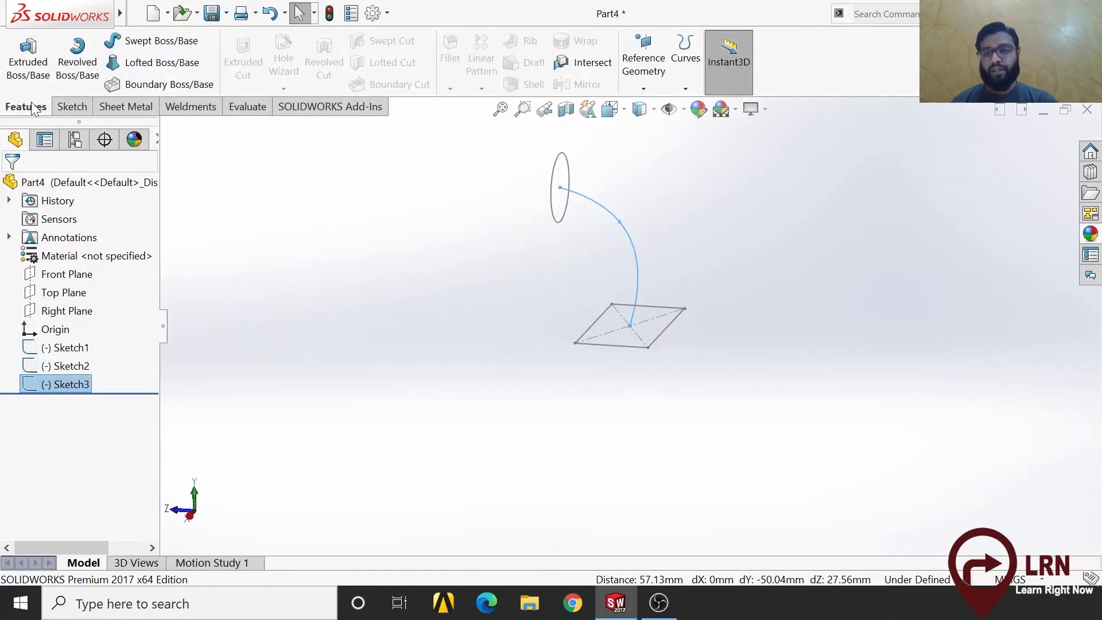
left_click(170, 63)
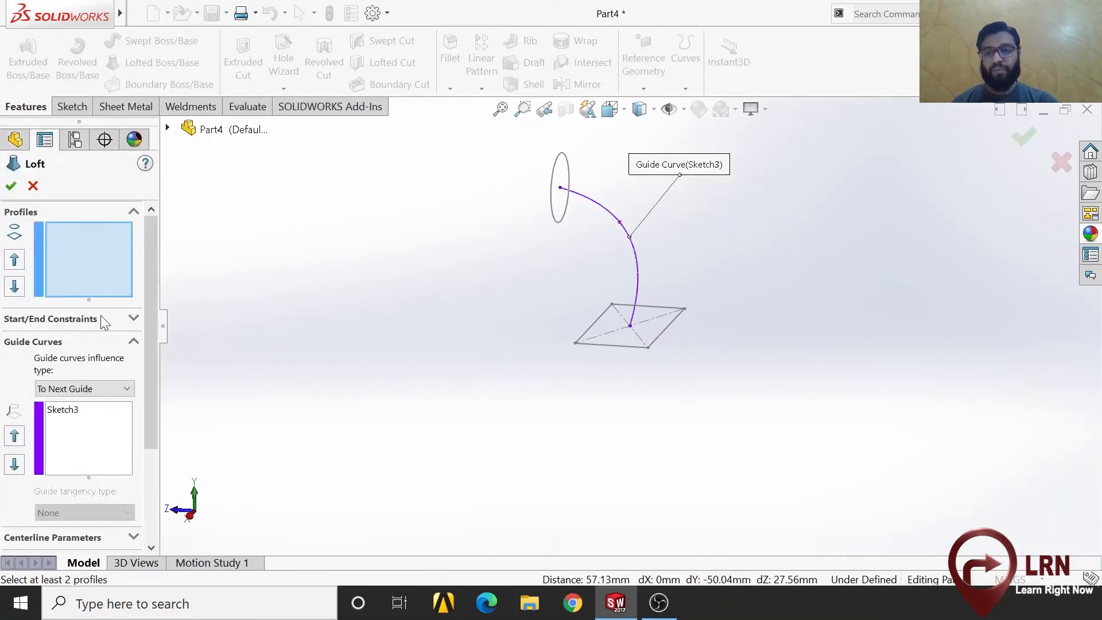
right_click(95, 458)
left_click(154, 466)
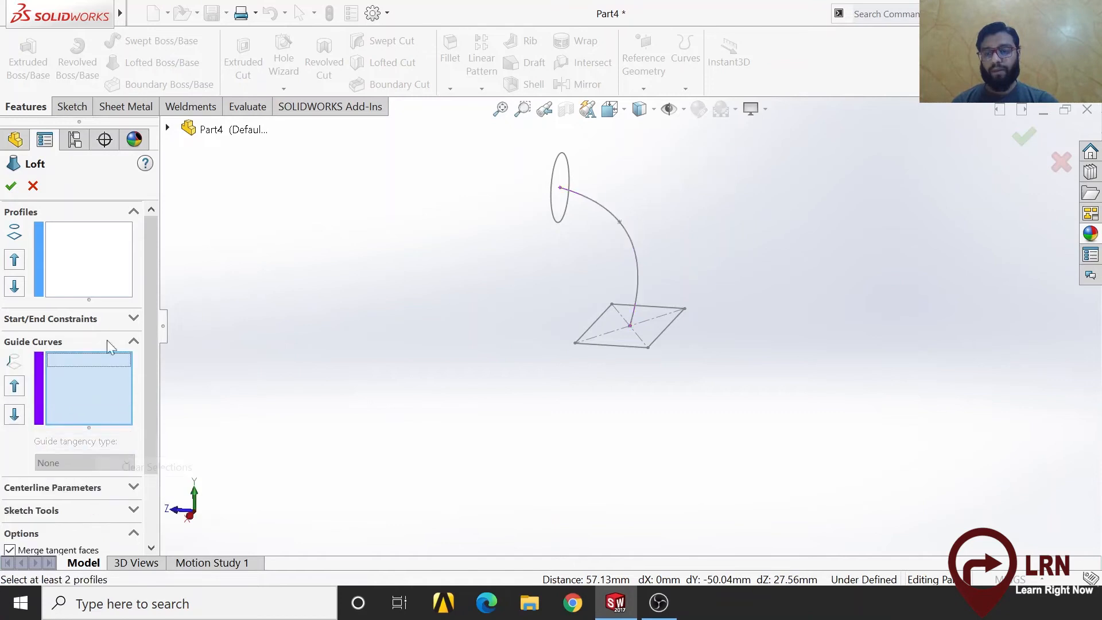
left_click(86, 248)
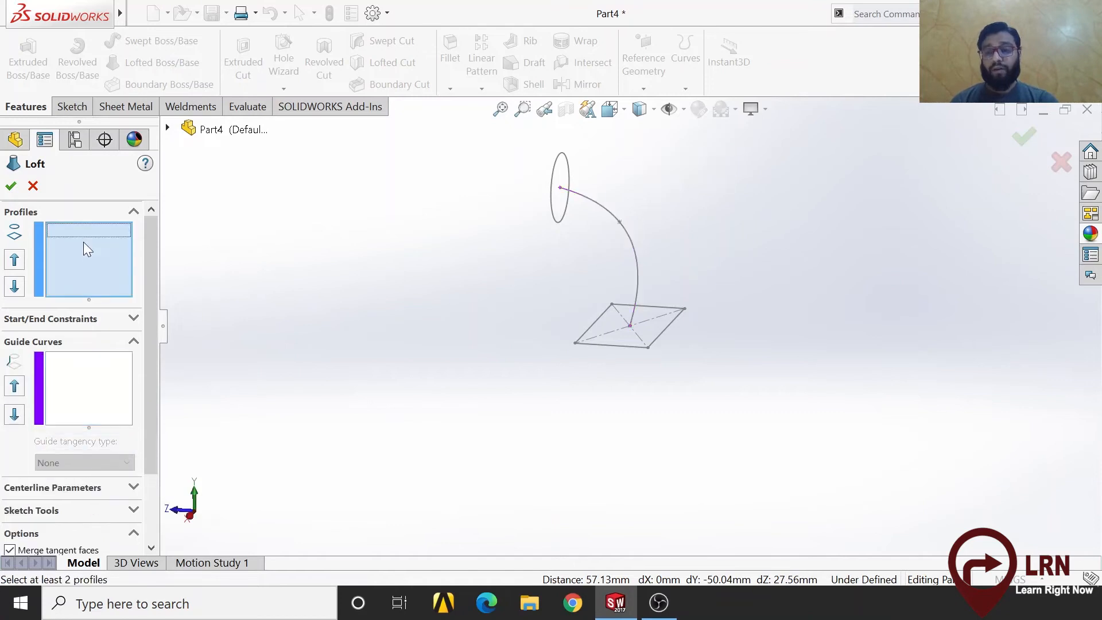
left_click(559, 222)
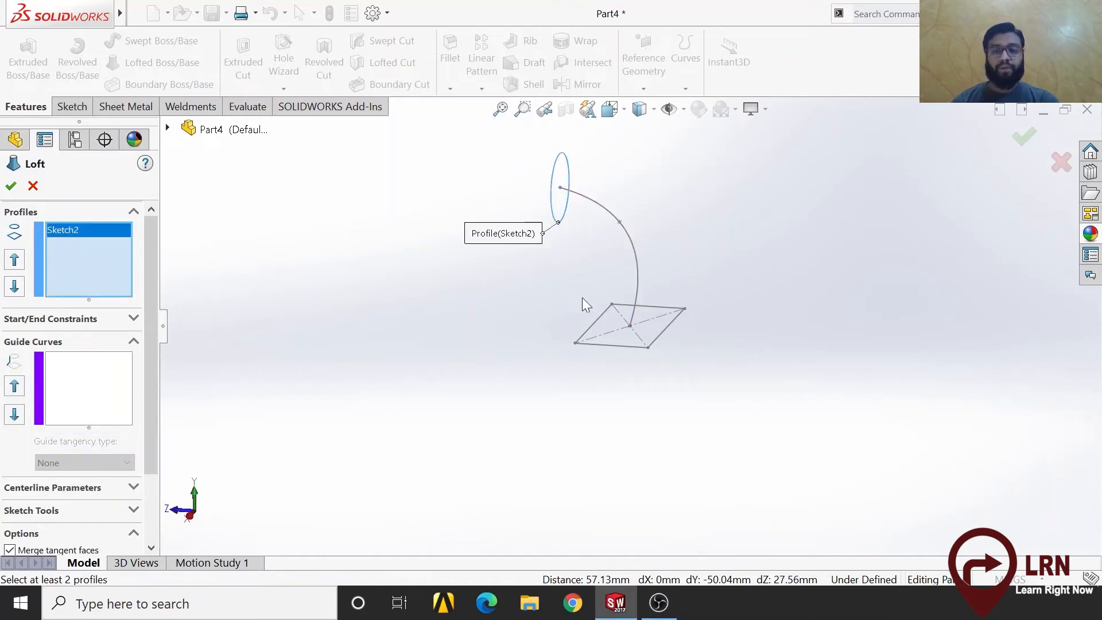
left_click(604, 345)
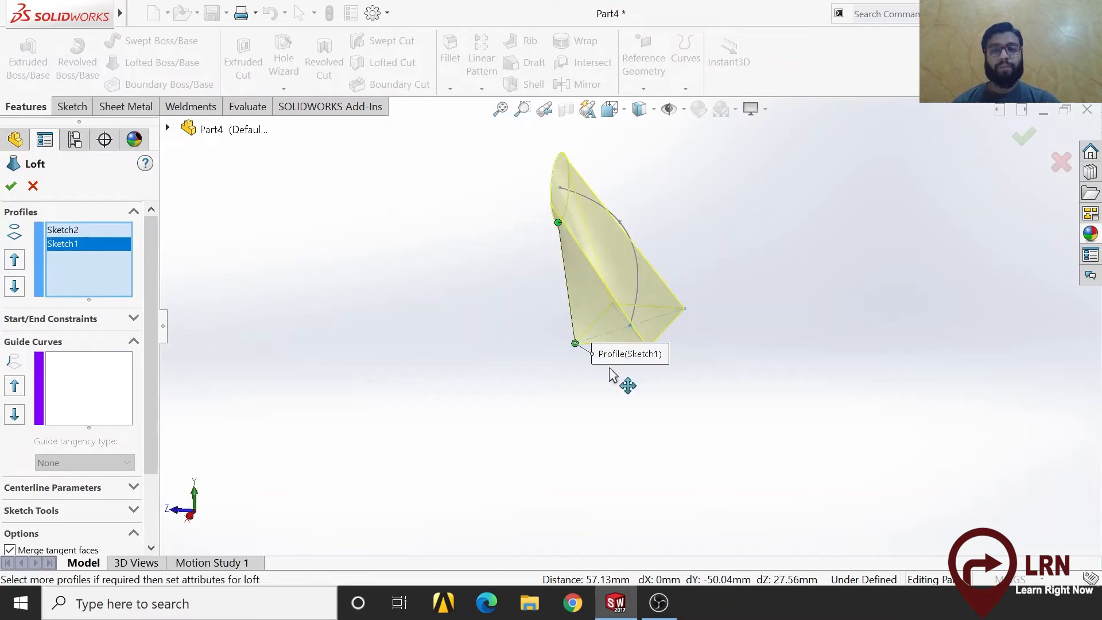
- Set the spline sketch as the loft's centerline
mouse_move(614, 382)
middle_mouse_down()
mouse_move(663, 361)
mouse_move(643, 350)
mouse_move(633, 378)
middle_mouse_up()
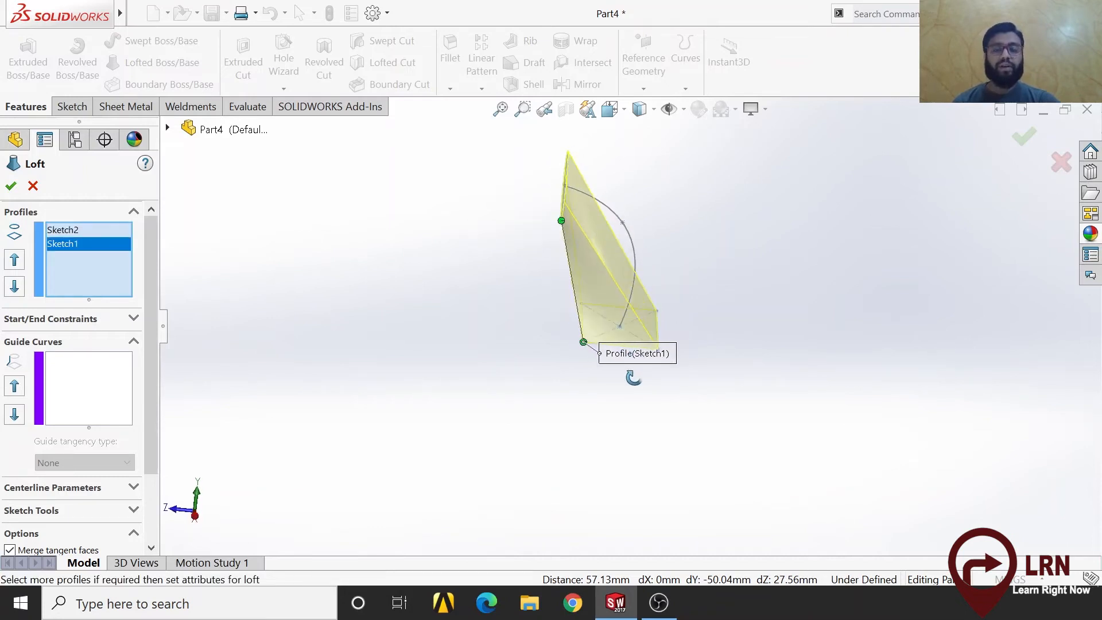
scroll(634, 333, "down", 4)
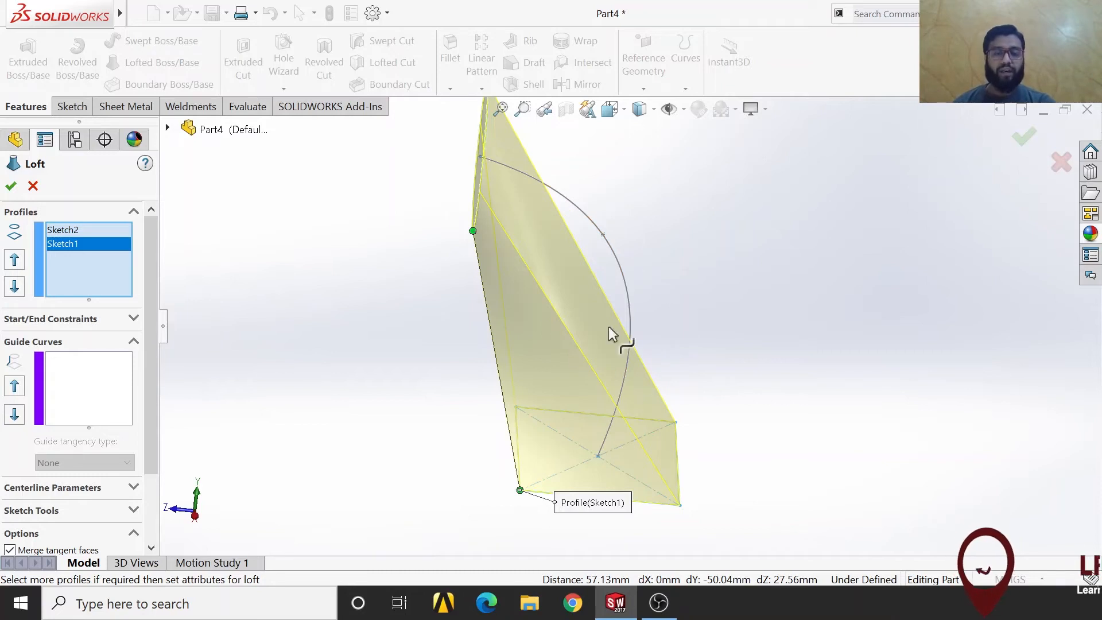
scroll(628, 430, "up", 3)
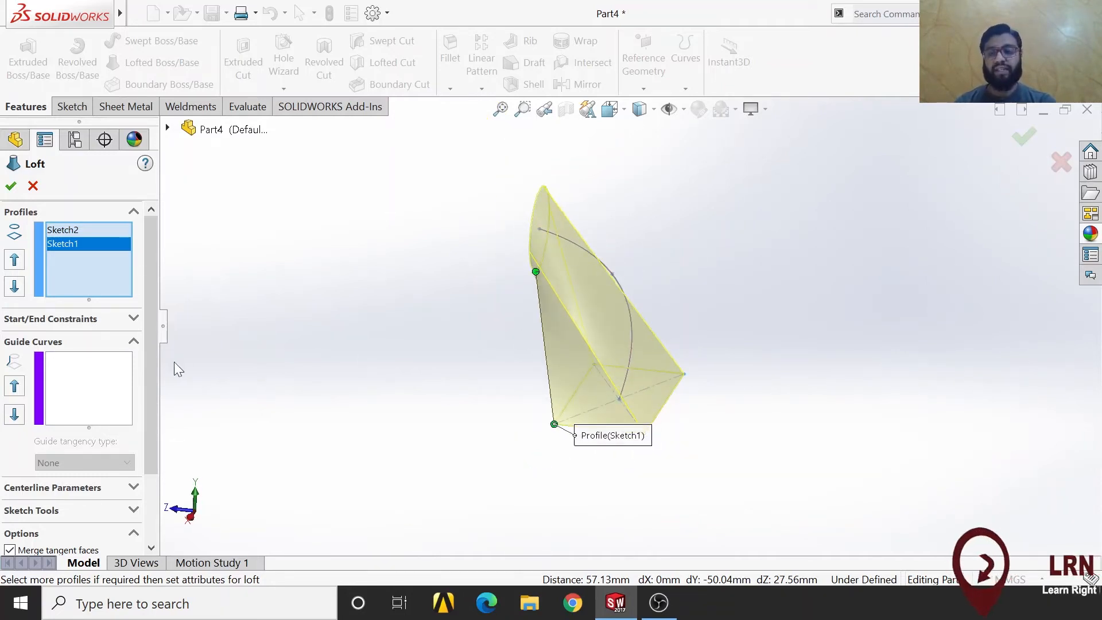
left_click(134, 342)
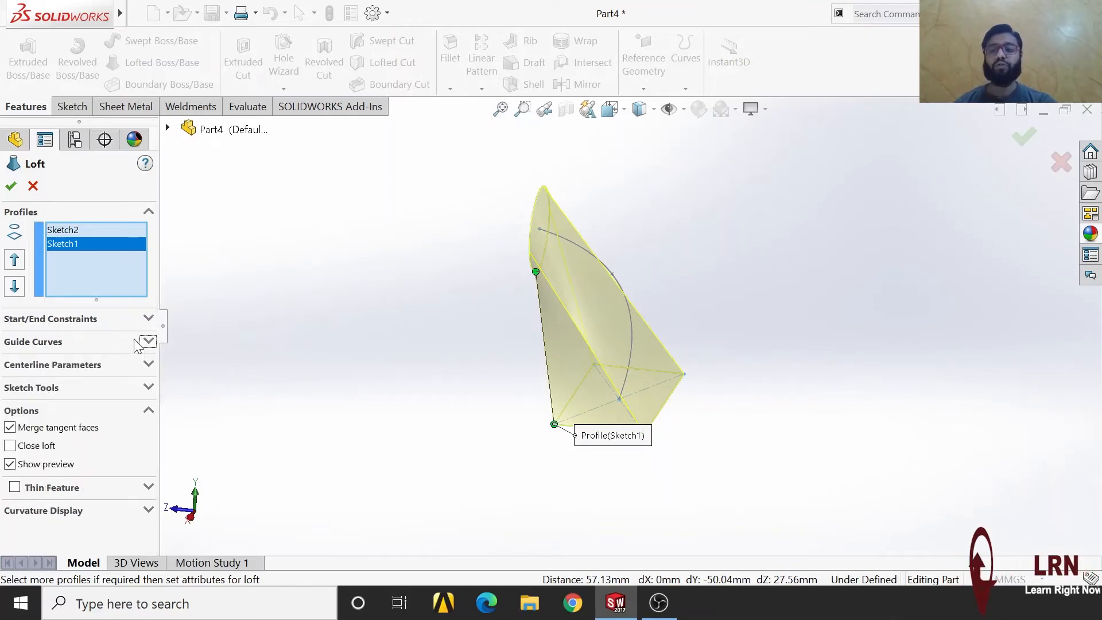
left_click(149, 366)
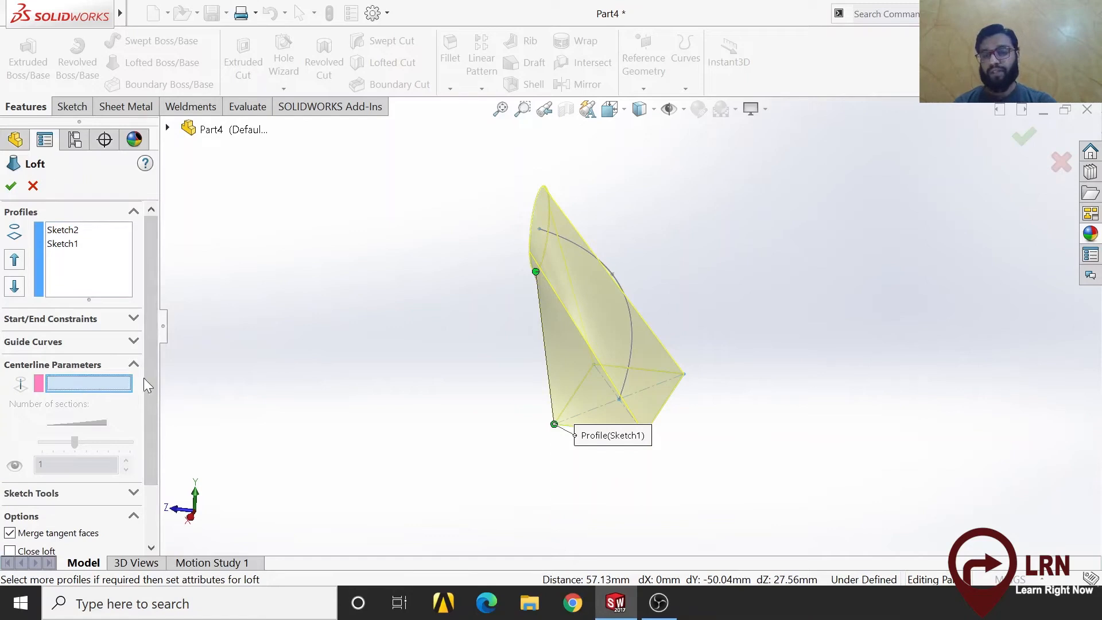
left_click(632, 348)
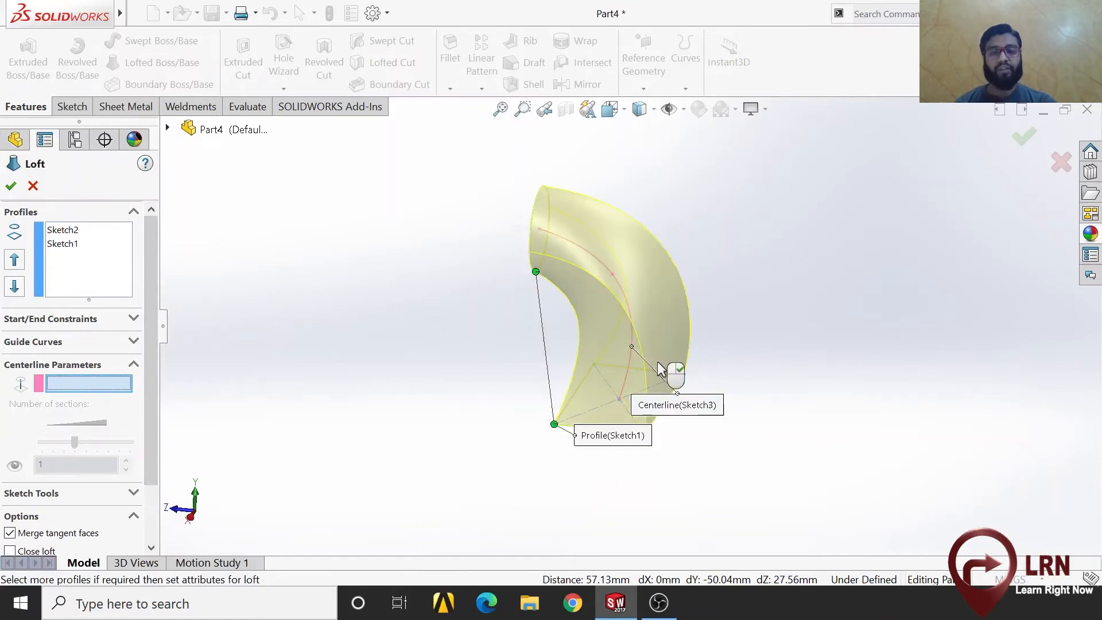
middle_click_drag(724, 456, 752, 386)
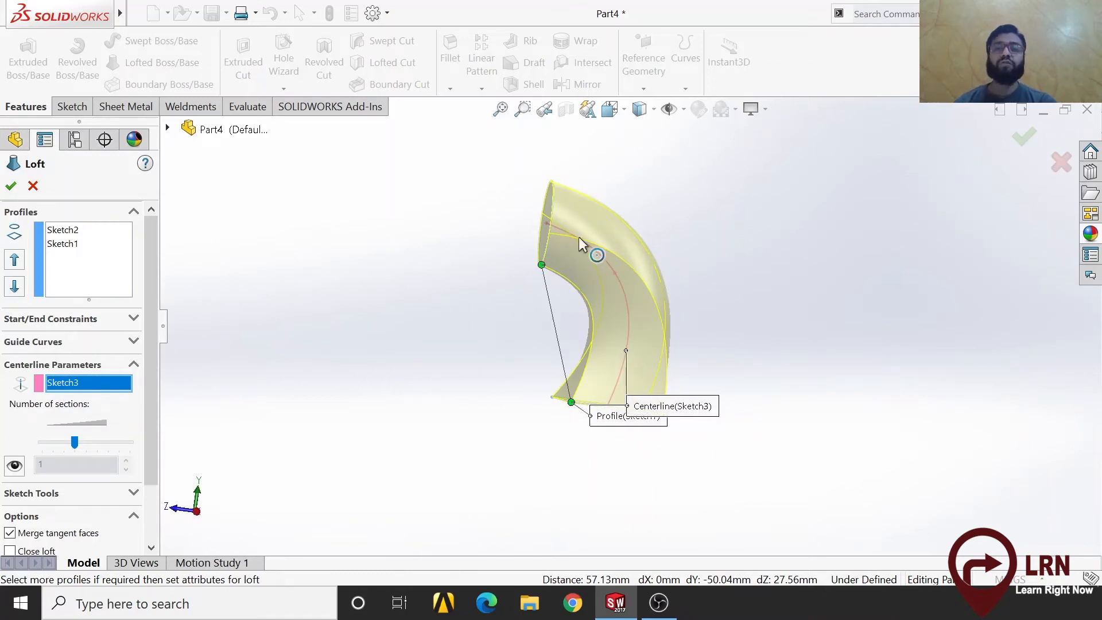
middle_click_drag(692, 383, 765, 424)
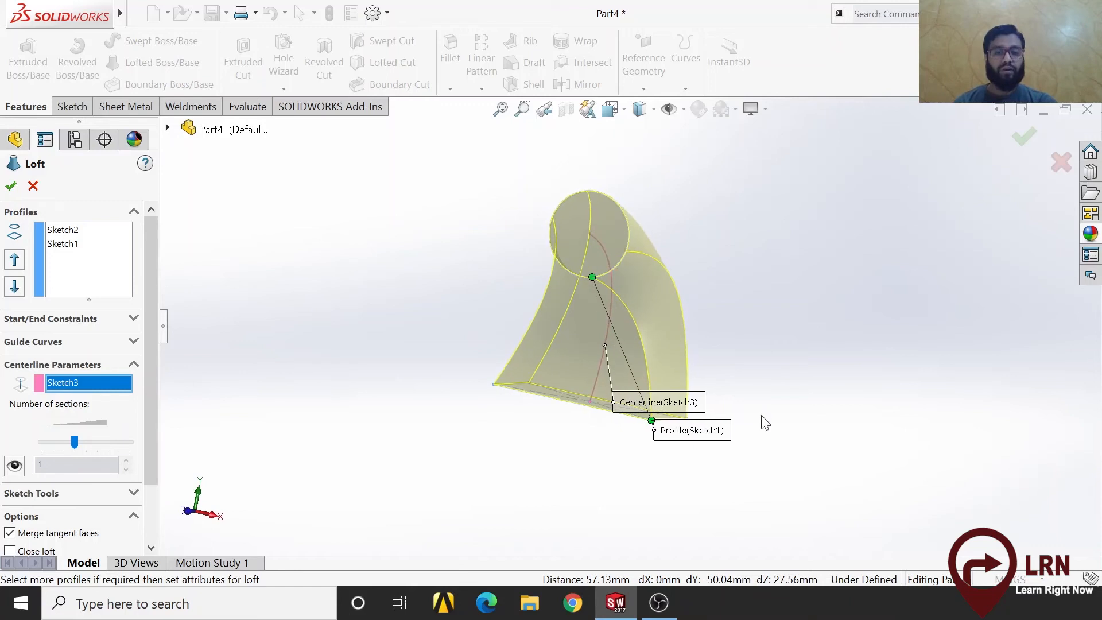
- Move the loft's connector point a short way along the circle profile and check the preview from several sides
left_click_drag(596, 284, 615, 280)
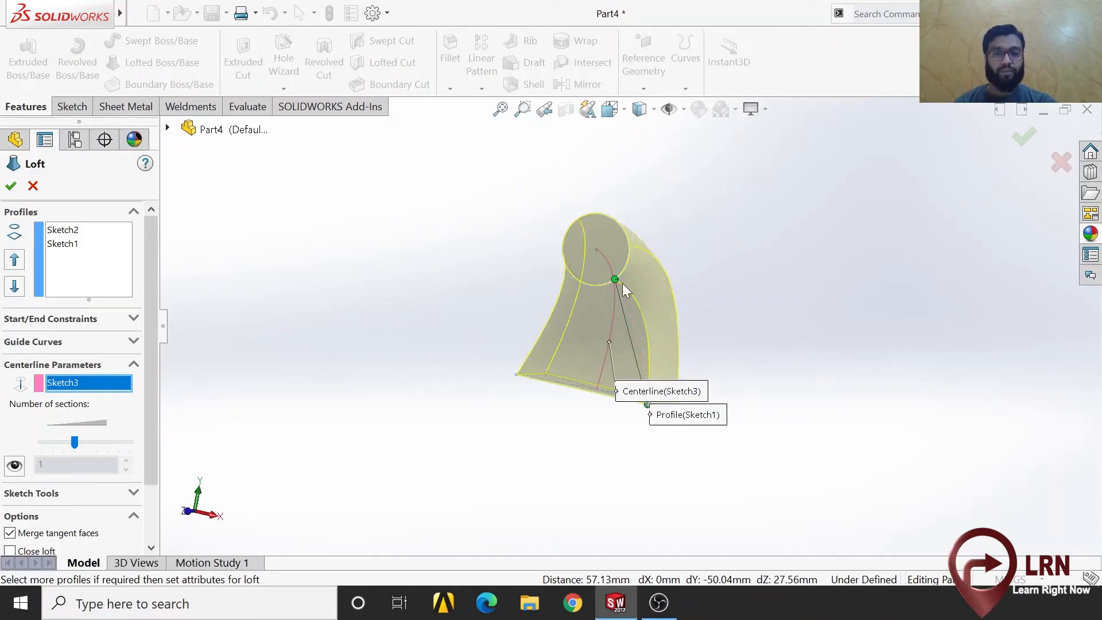
middle_click_drag(762, 377, 723, 435)
middle_click_drag(626, 401, 583, 362)
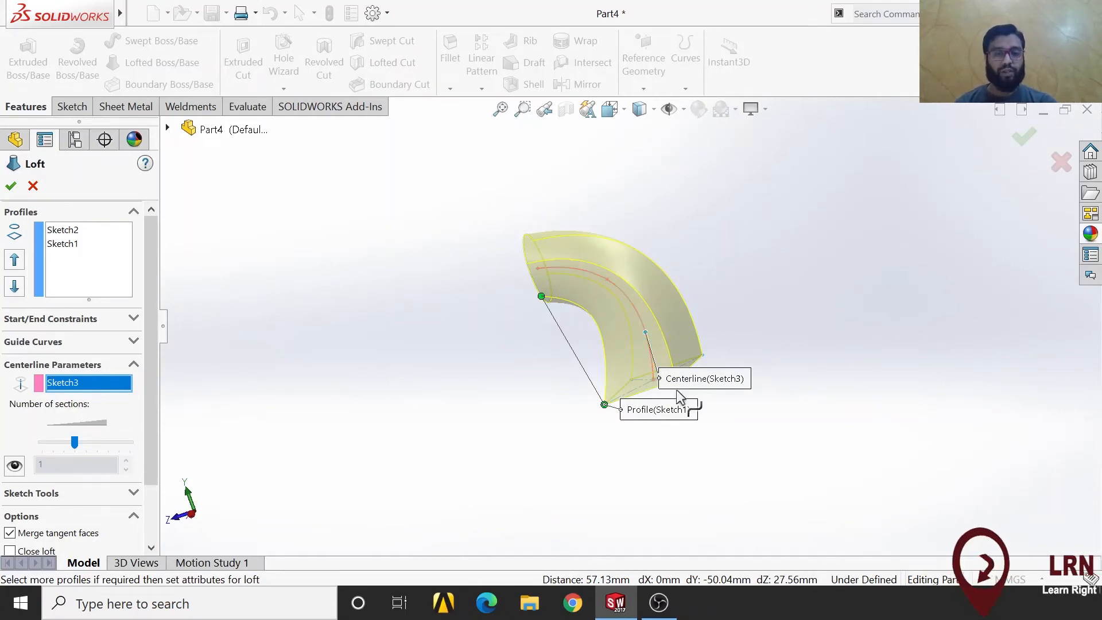
middle_click_drag(608, 431, 630, 460)
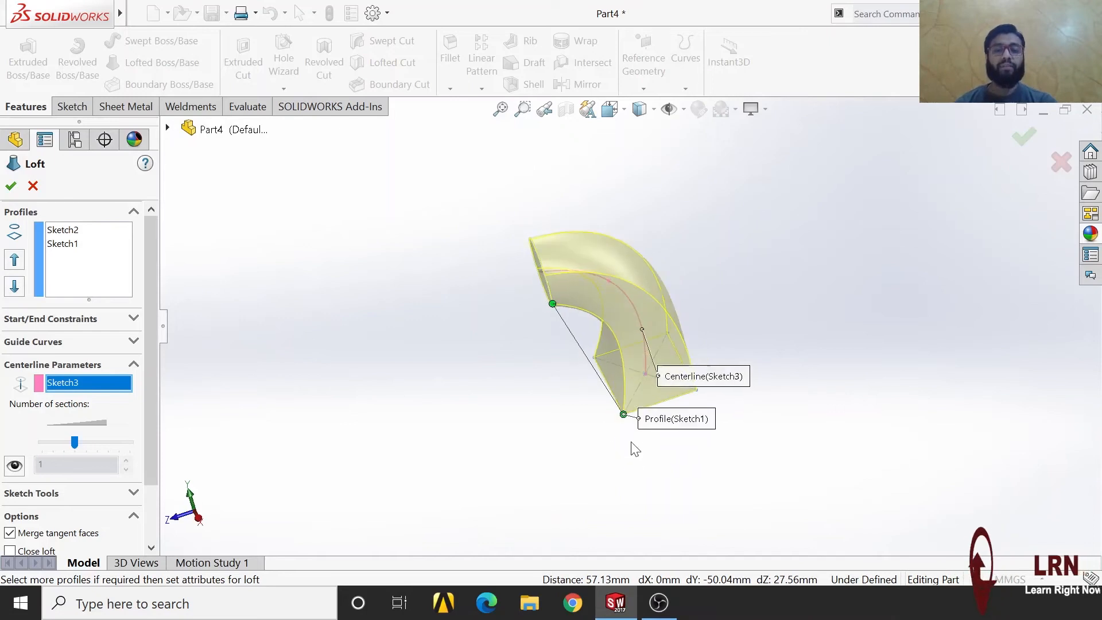
middle_click_drag(793, 305, 621, 378)
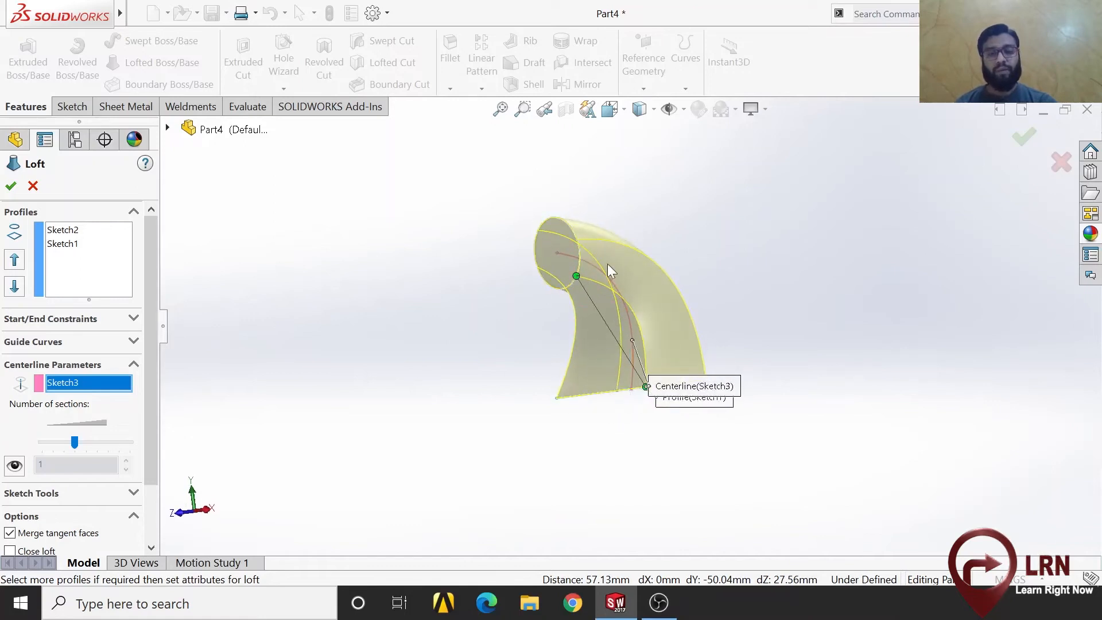
middle_click_drag(644, 420, 651, 423)
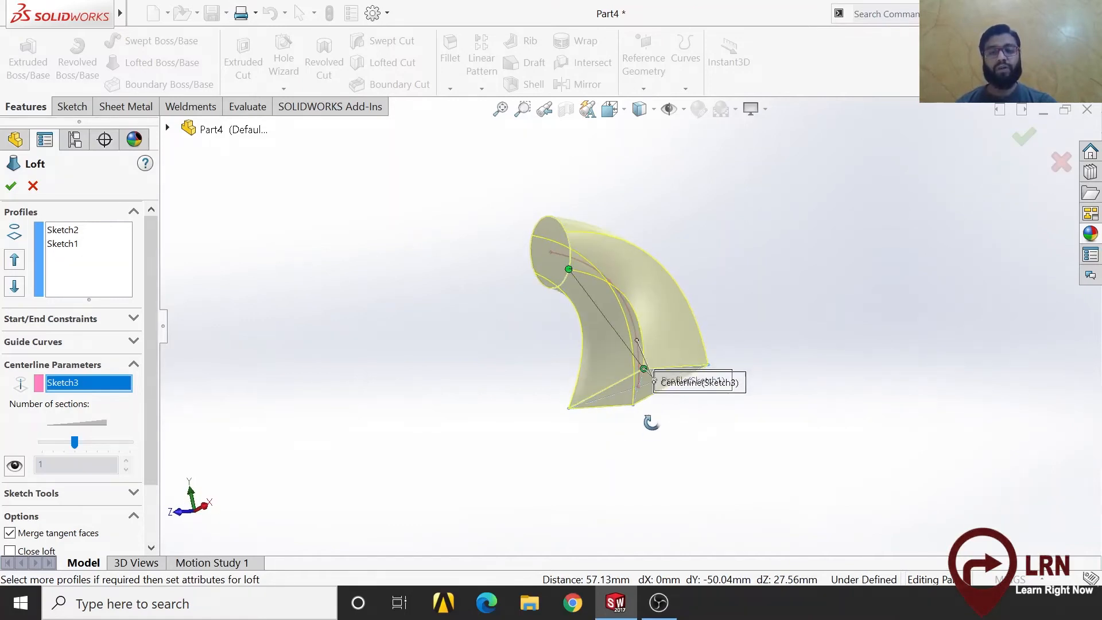
middle_click_drag(662, 474, 636, 560)
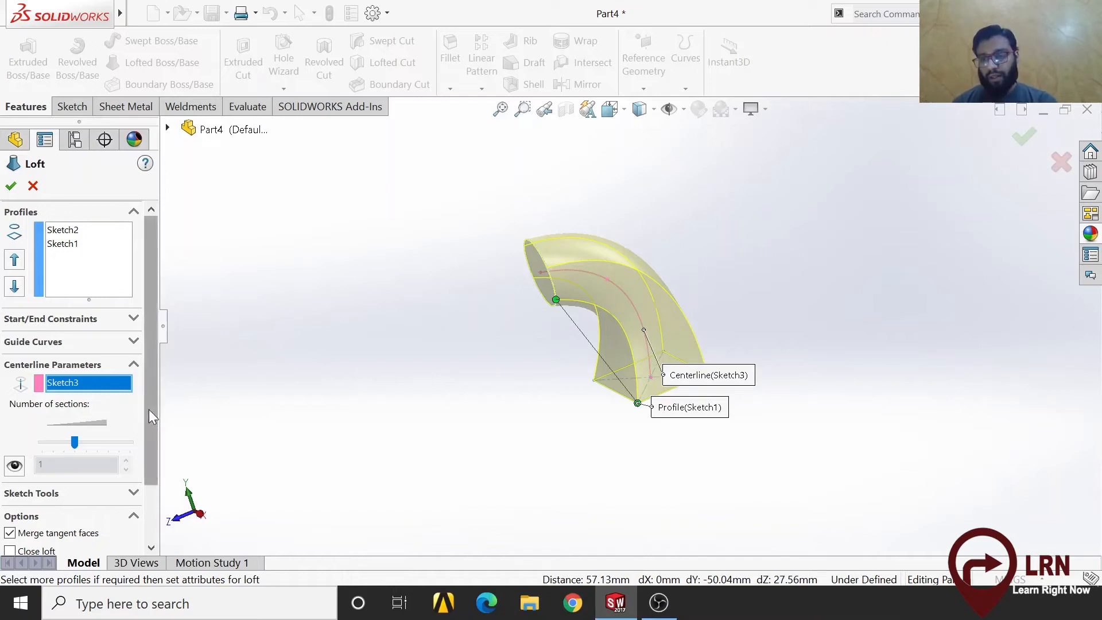
- Make the loft a one-direction thin feature with a 1 mm wall and accept it
left_click_drag(149, 409, 145, 474)
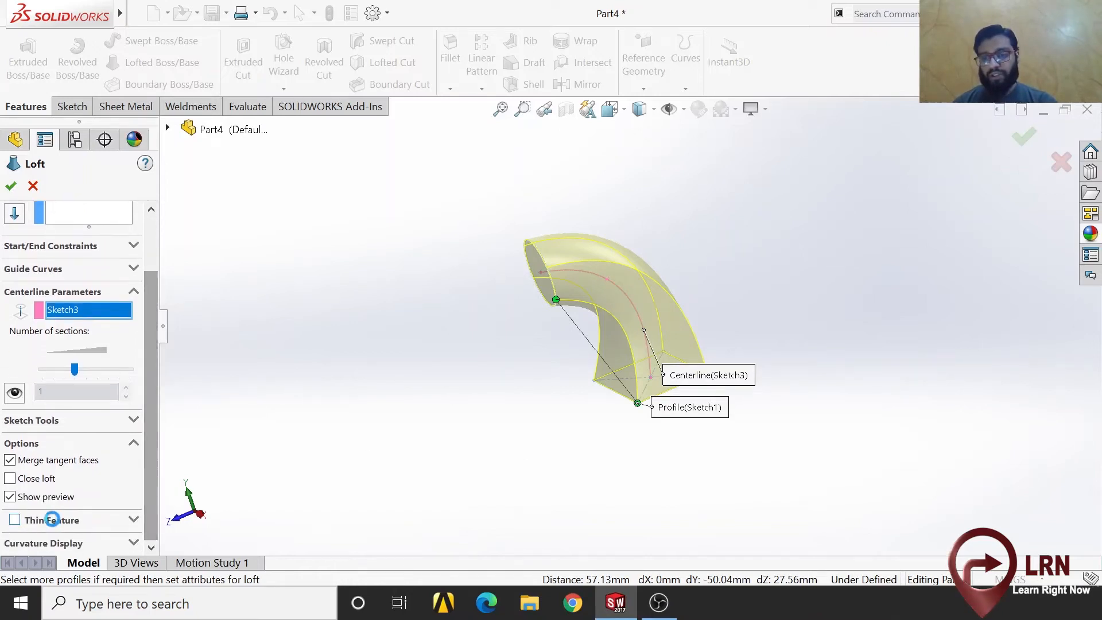
left_click(52, 520)
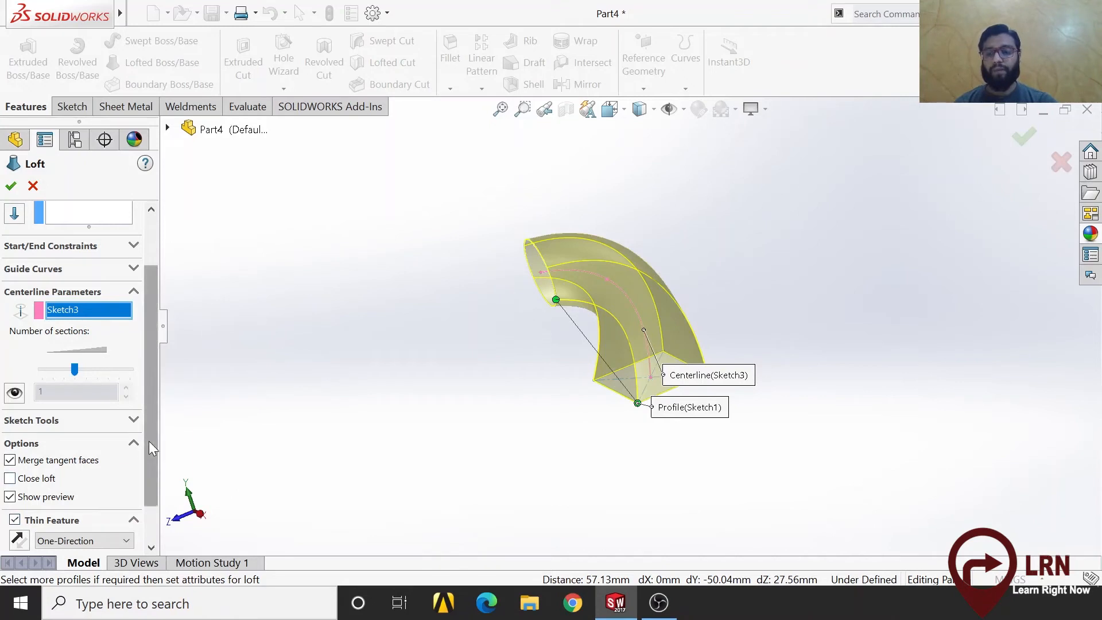
left_click_drag(149, 441, 149, 481)
middle_click_drag(339, 359, 423, 359)
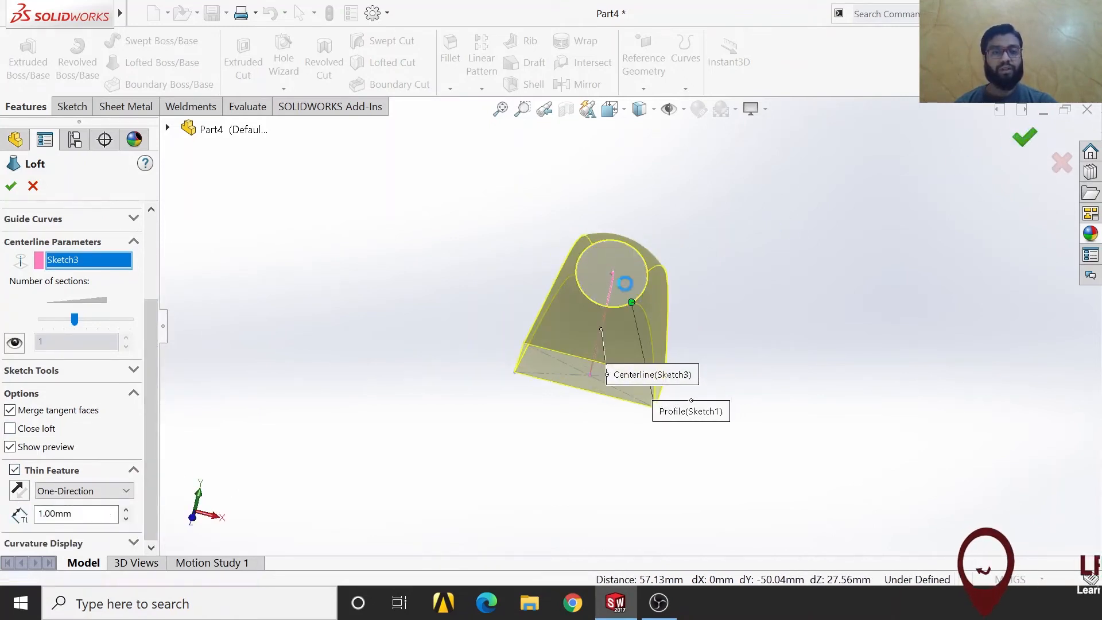
middle_click_drag(595, 321, 450, 460)
middle_click_drag(544, 334, 519, 218)
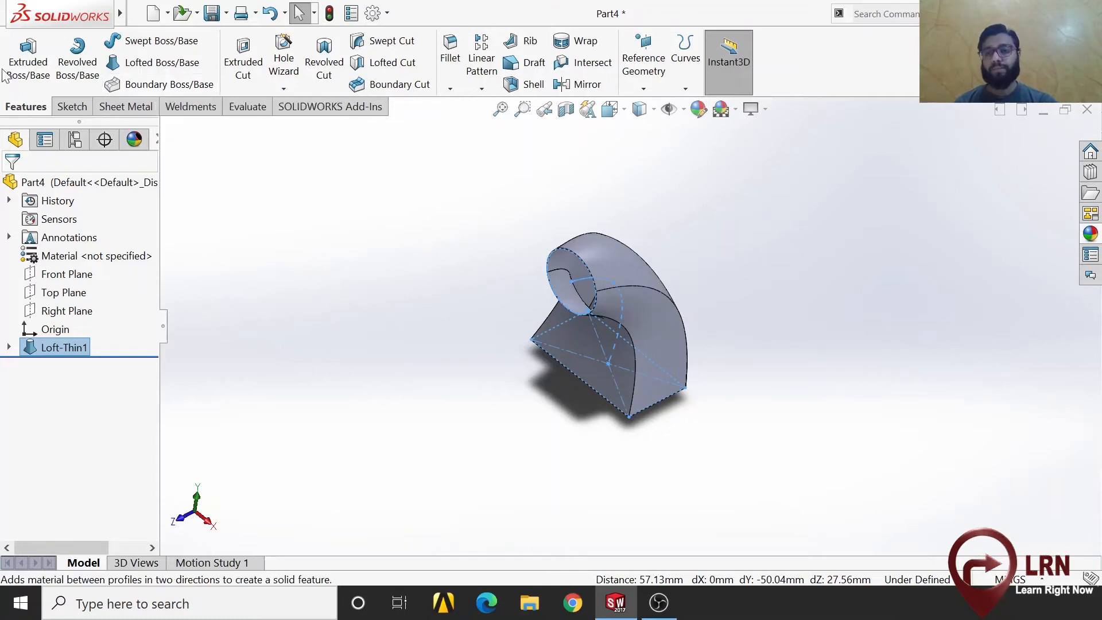
- Create another new part document
left_click(141, 12)
left_click(400, 182)
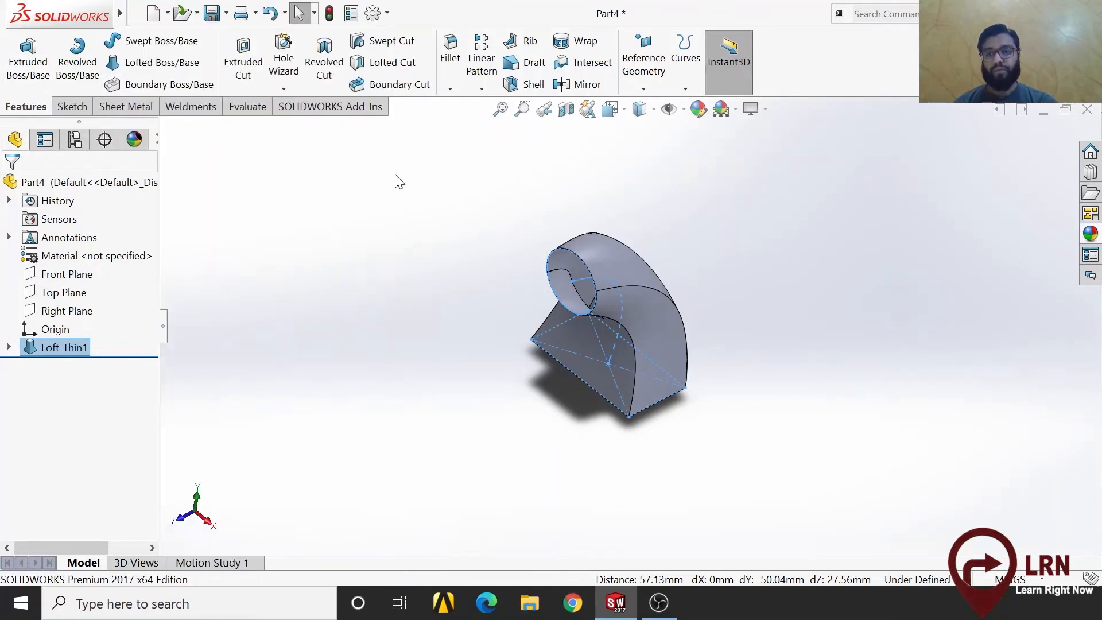
left_click(152, 11)
left_click(677, 549)
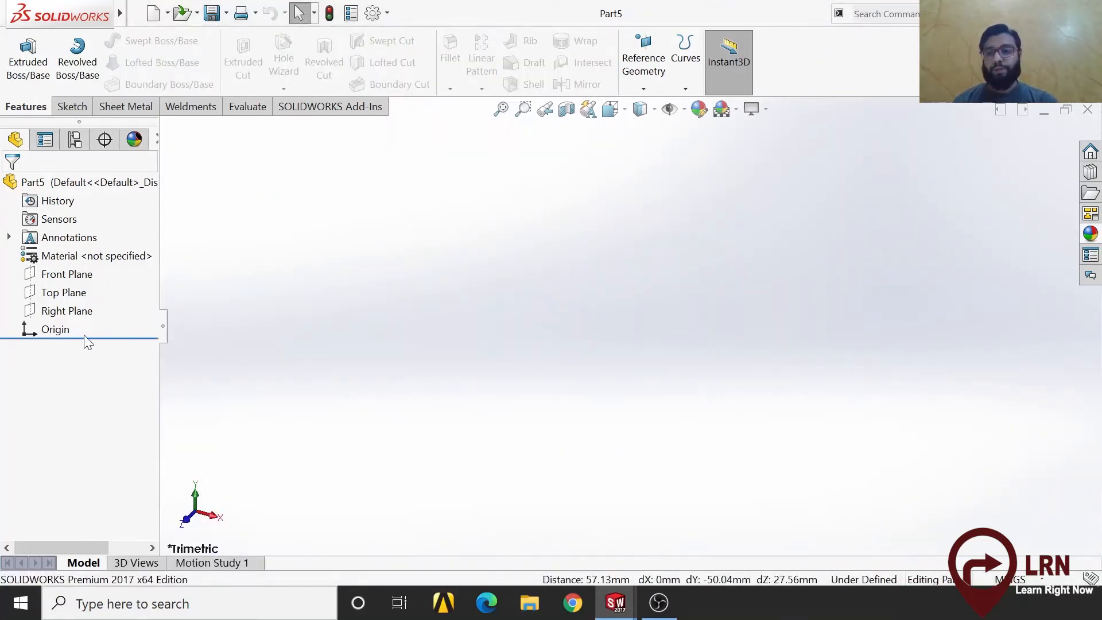
- Create a reference plane offset 500 mm from the Top Plane
left_click(66, 292)
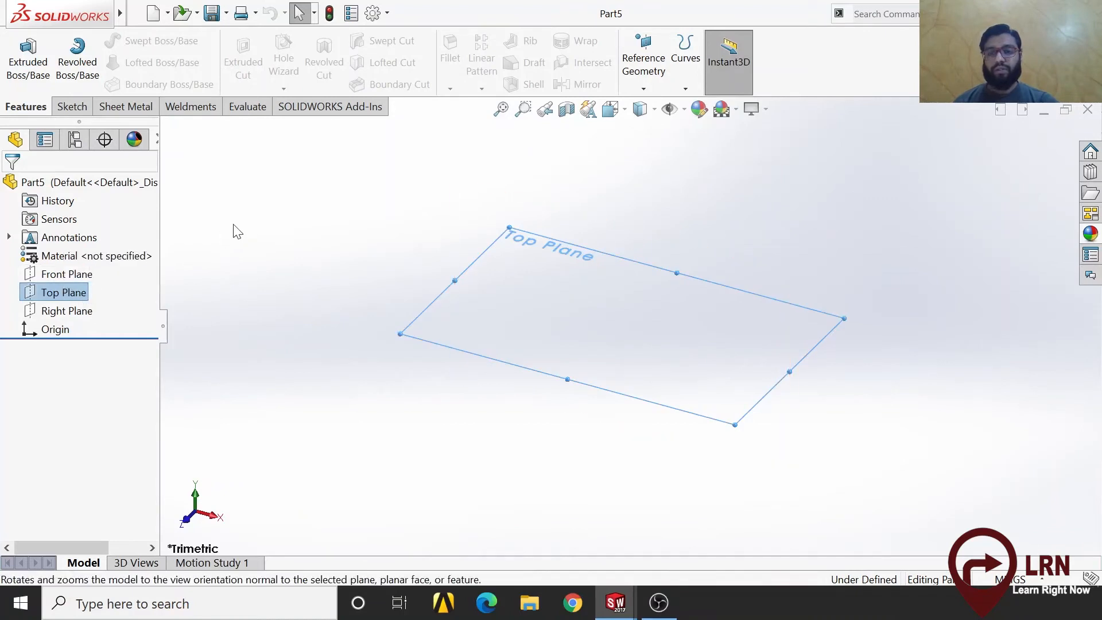
left_click(656, 157)
left_click(640, 78)
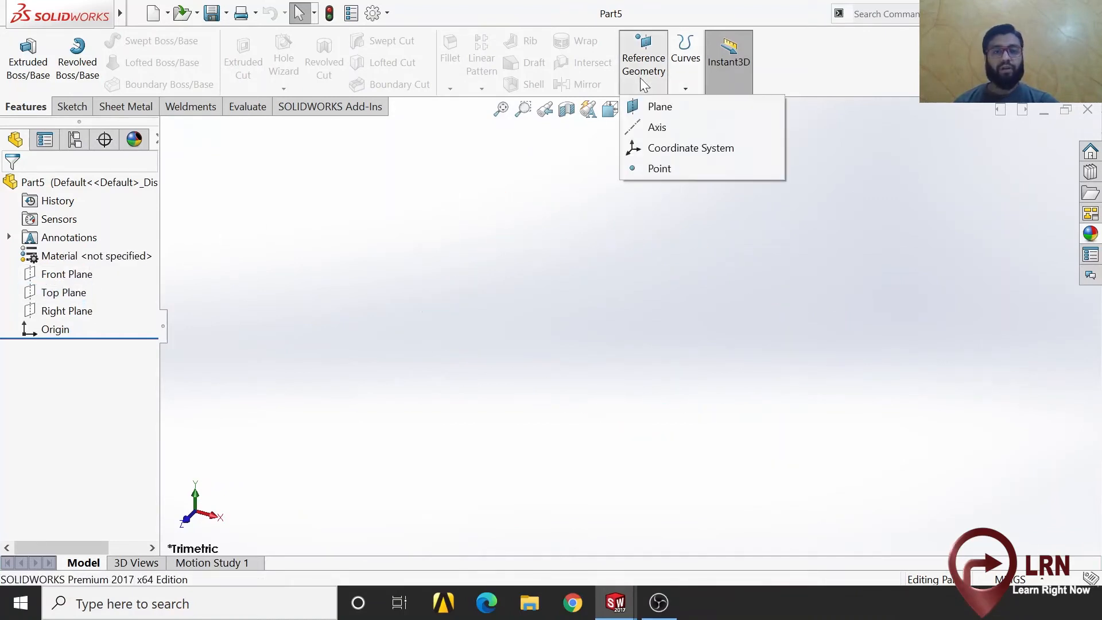
left_click(659, 107)
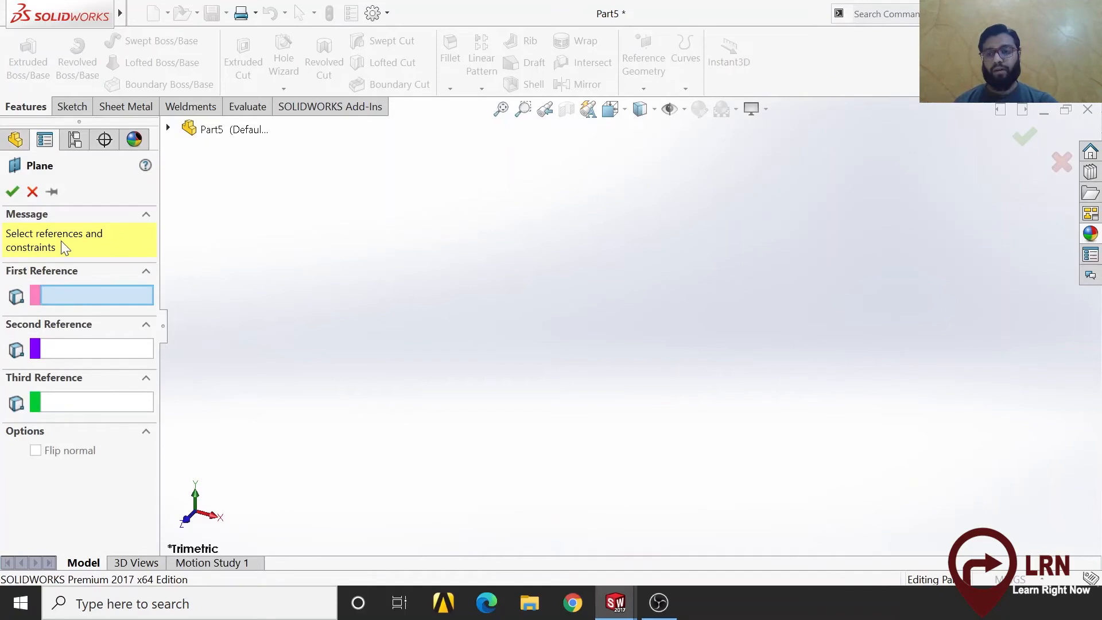
left_click(175, 130)
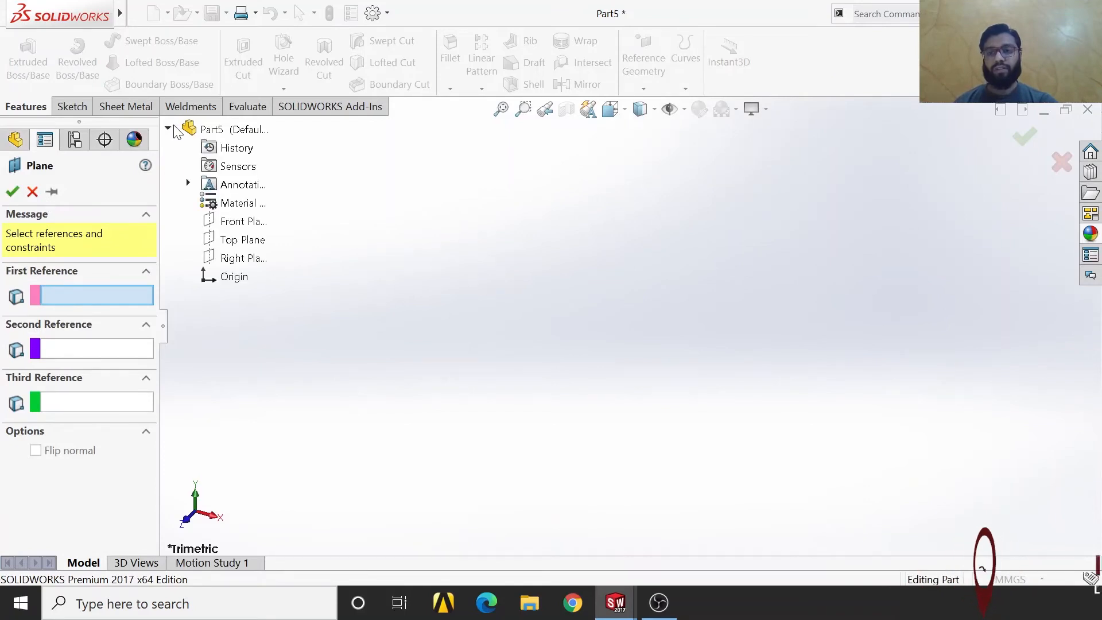
left_click(242, 239)
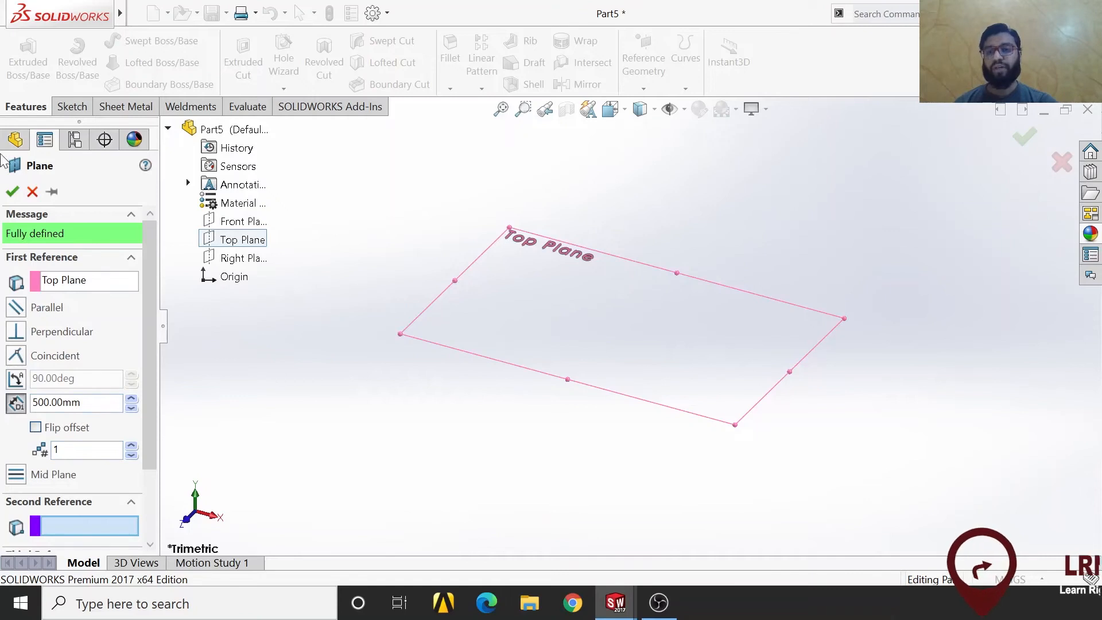
key("Return")
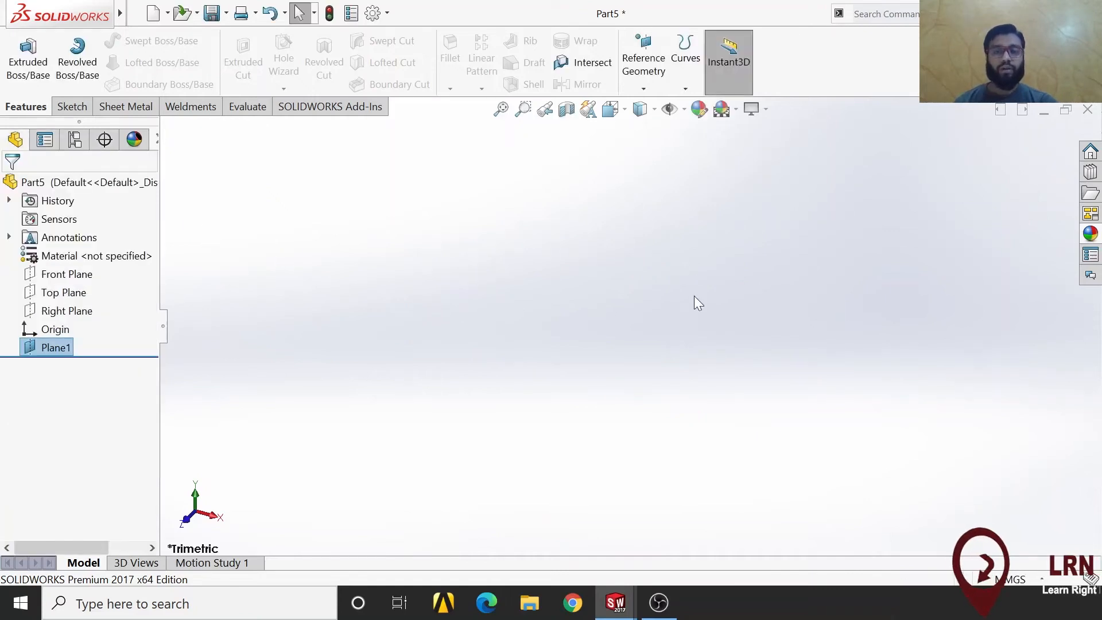
- Examine the new offset plane's position relative to the Top Plane
left_click(55, 348)
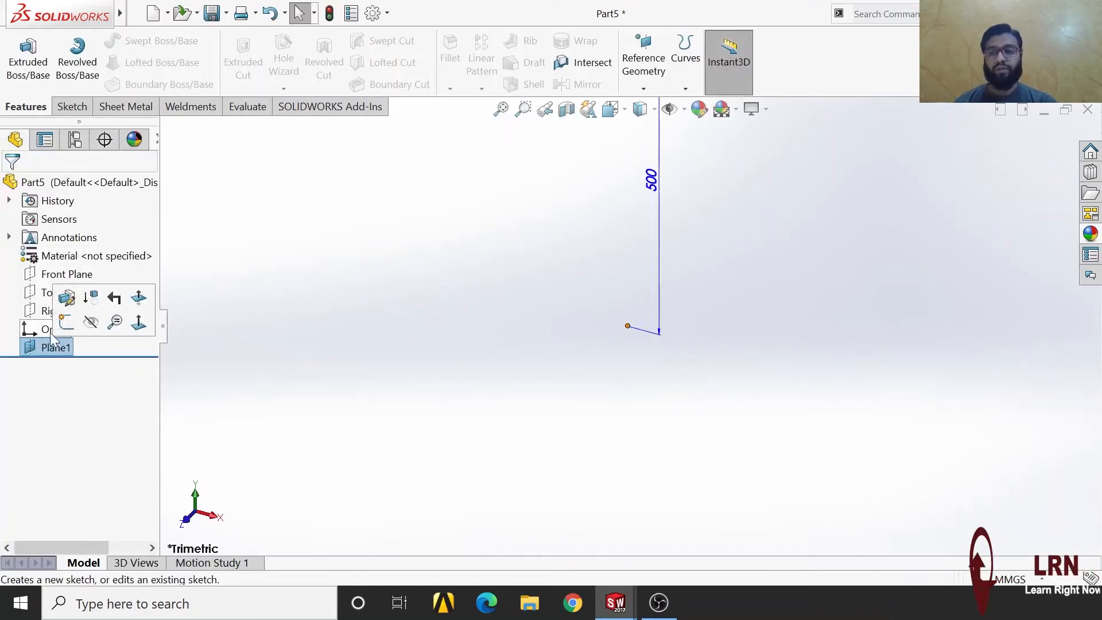
left_click(41, 293)
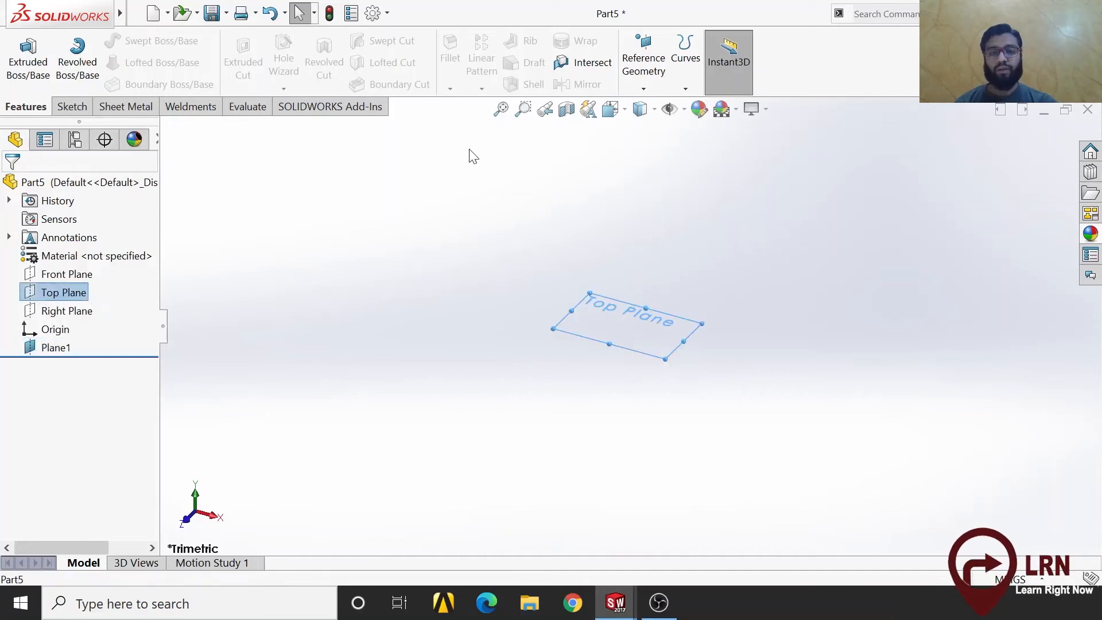
left_click(498, 112)
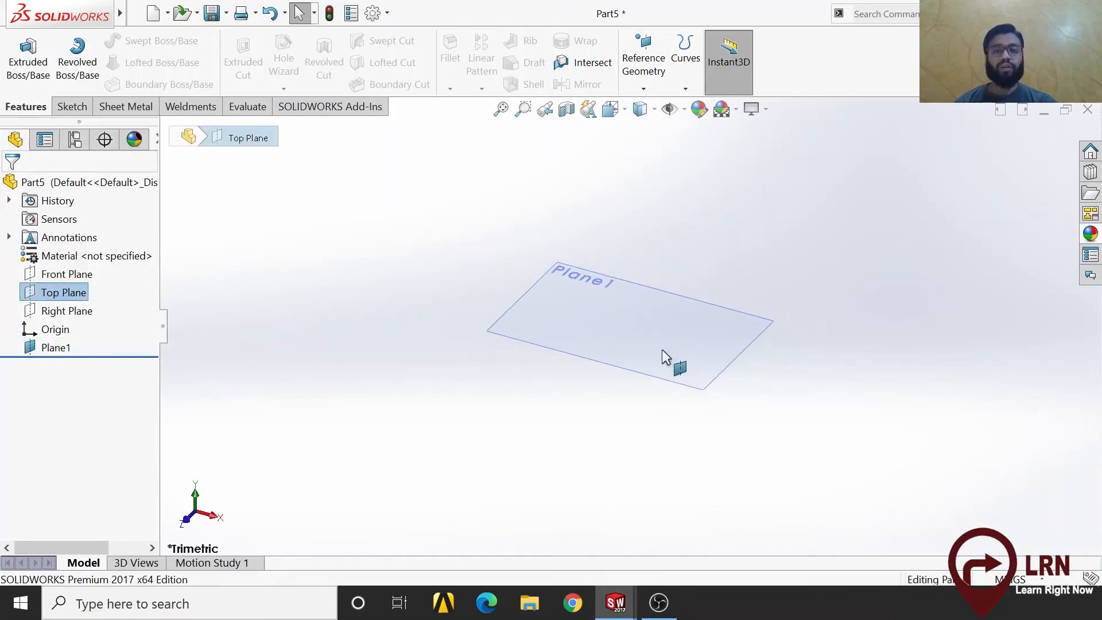
left_click(506, 110)
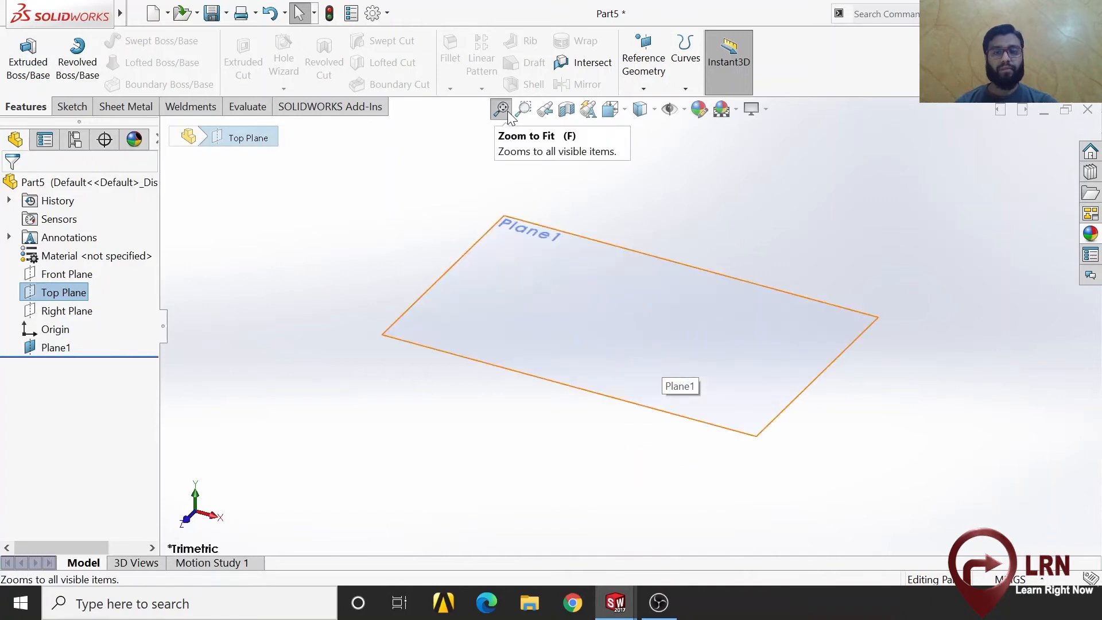
scroll(528, 305, "down", 3)
key("Escape")
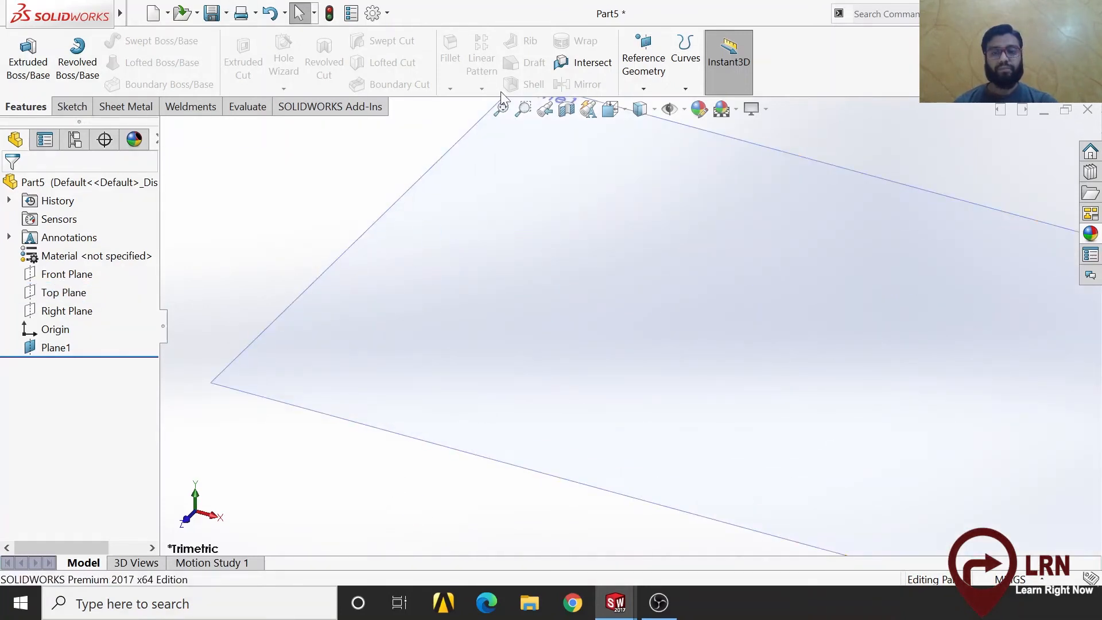
left_click(503, 110)
scroll(557, 389, "up", 5)
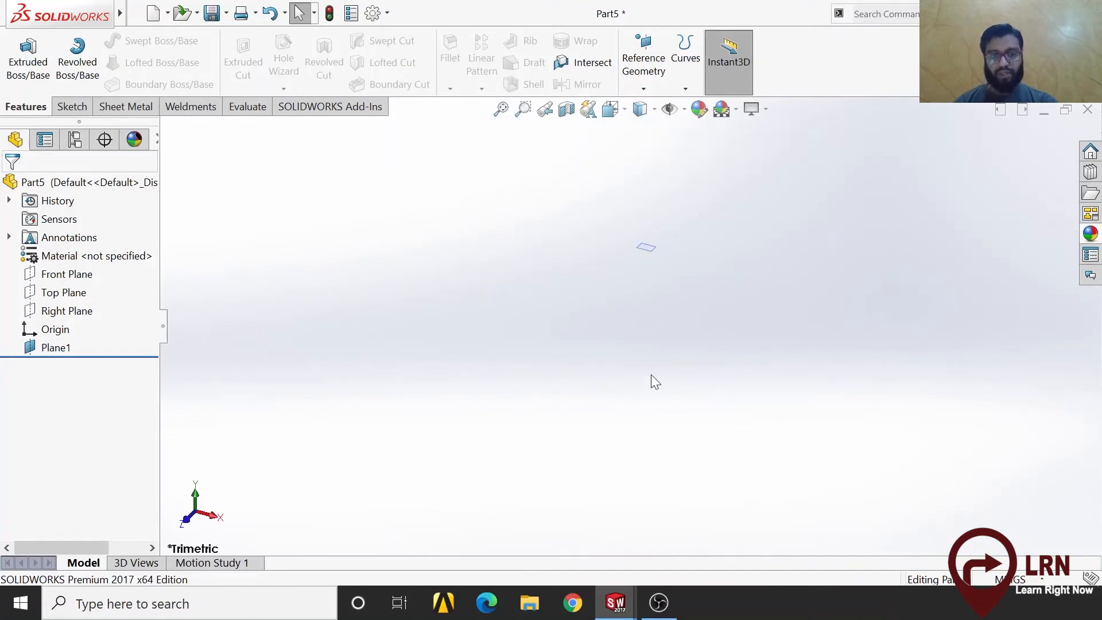
- Sketch a center rectangle at the origin on the Top Plane and exit the sketch
left_click(68, 294)
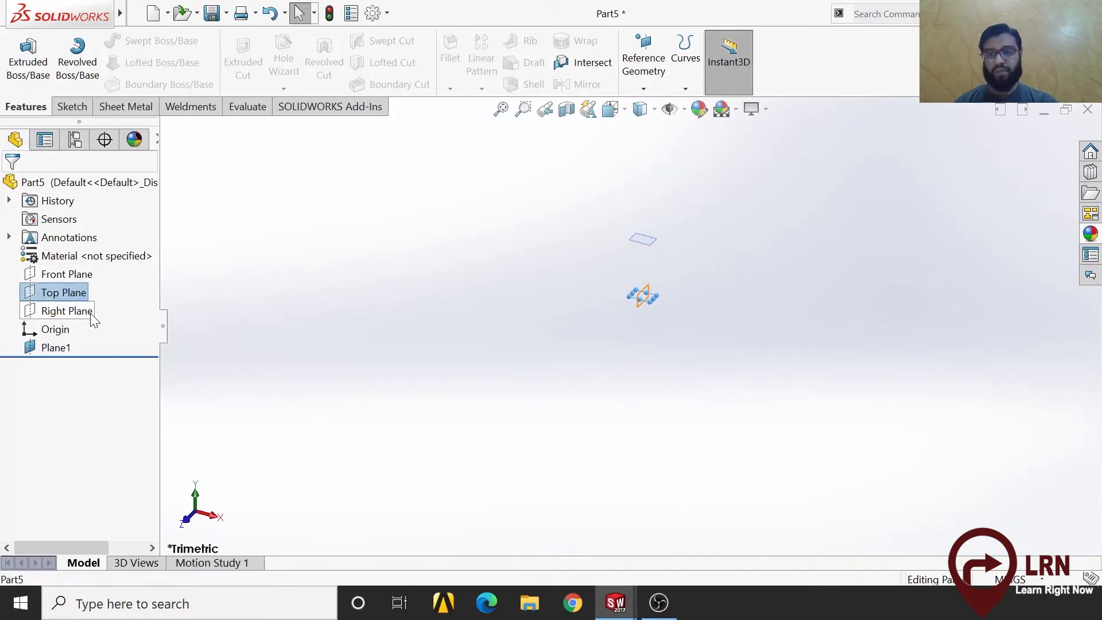
left_click(72, 106)
left_click(20, 57)
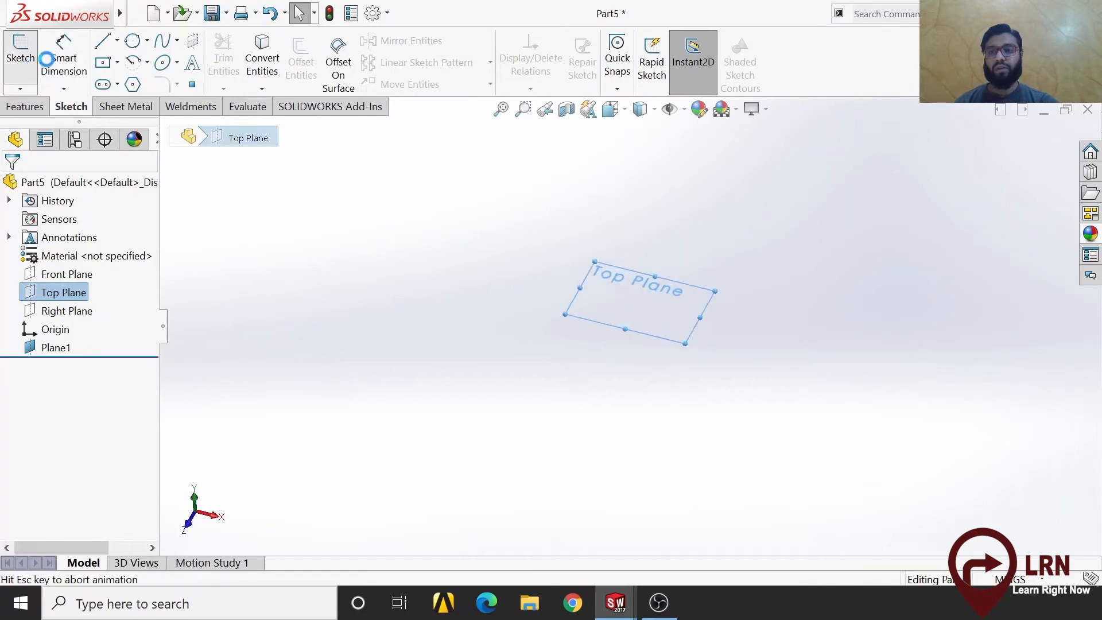
left_click(105, 63)
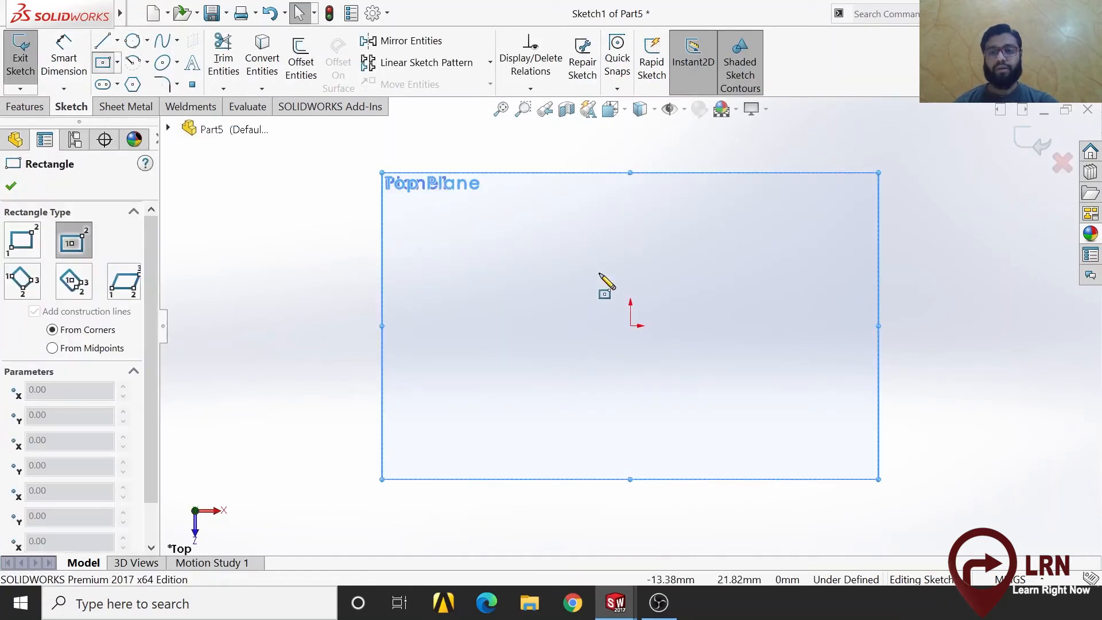
left_click(630, 326)
left_click(741, 385)
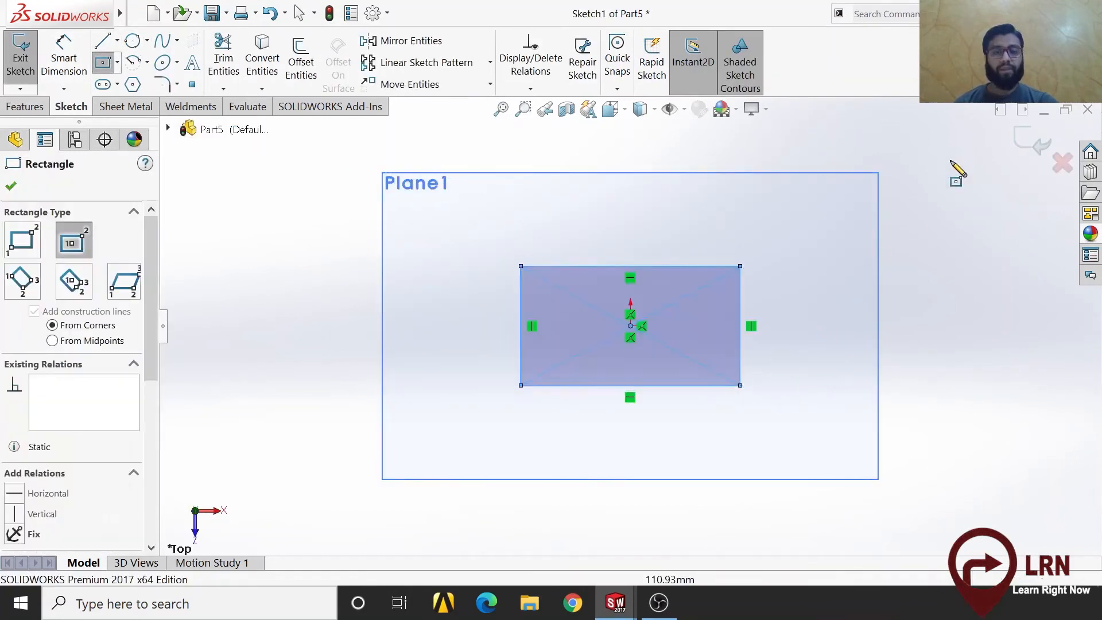
left_click(1030, 140)
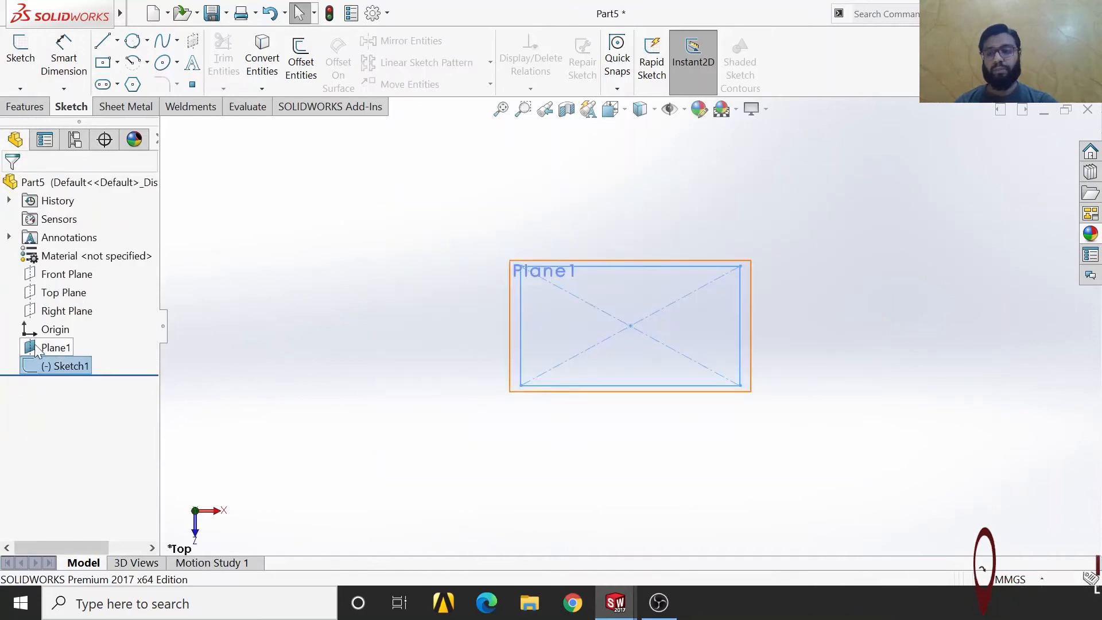
- Sketch a larger center rectangle at the origin on the 500 mm offset plane and exit the sketch
left_click(55, 348)
left_click(105, 62)
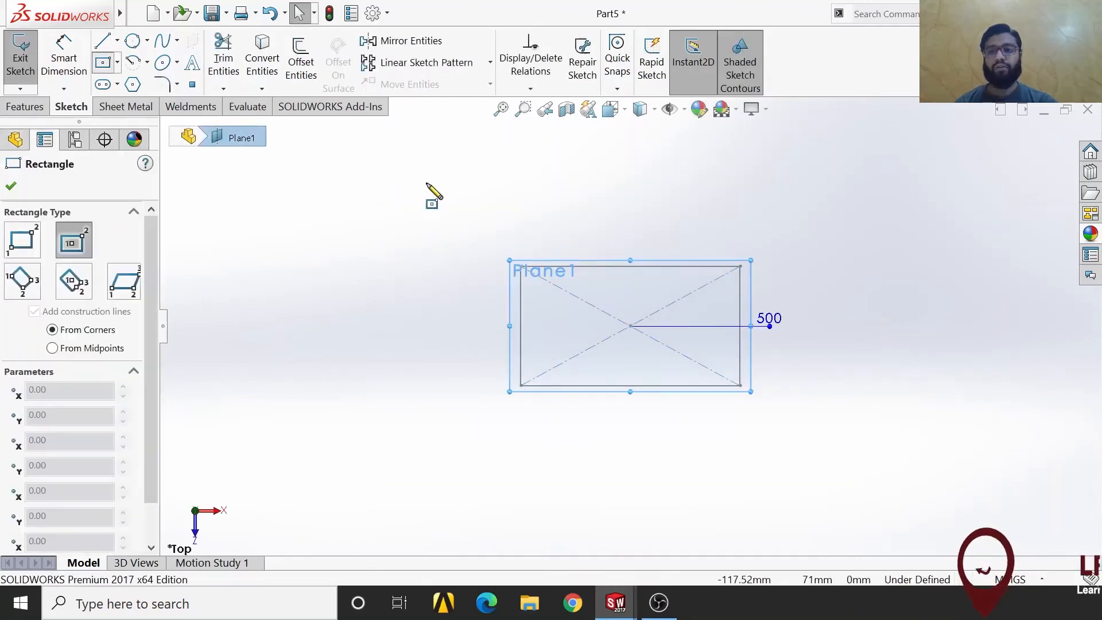
left_click(632, 326)
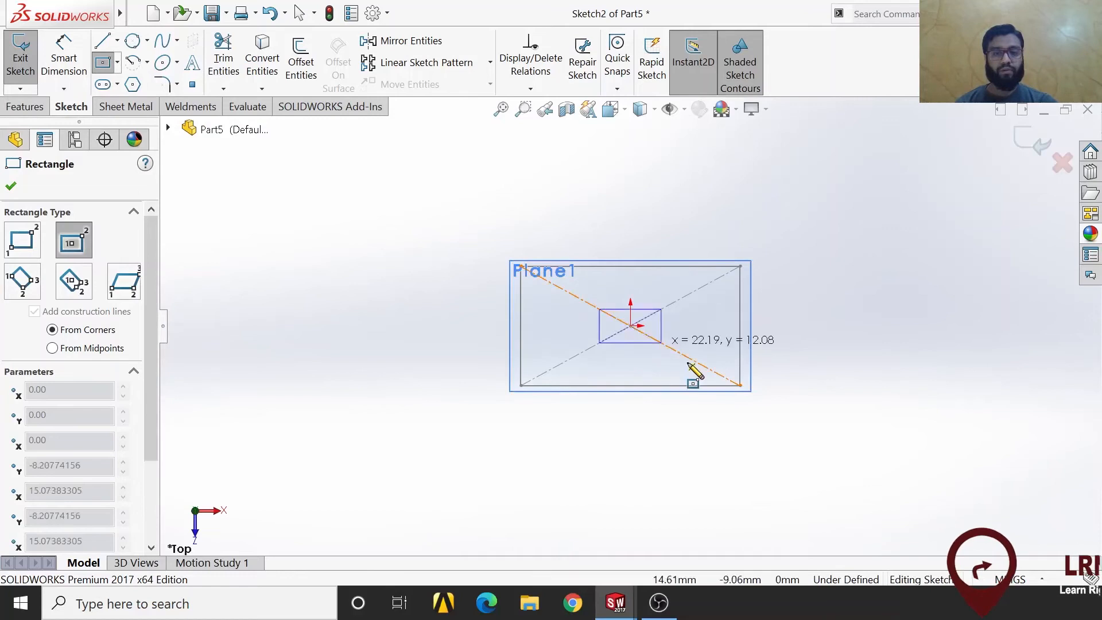
left_click(795, 451)
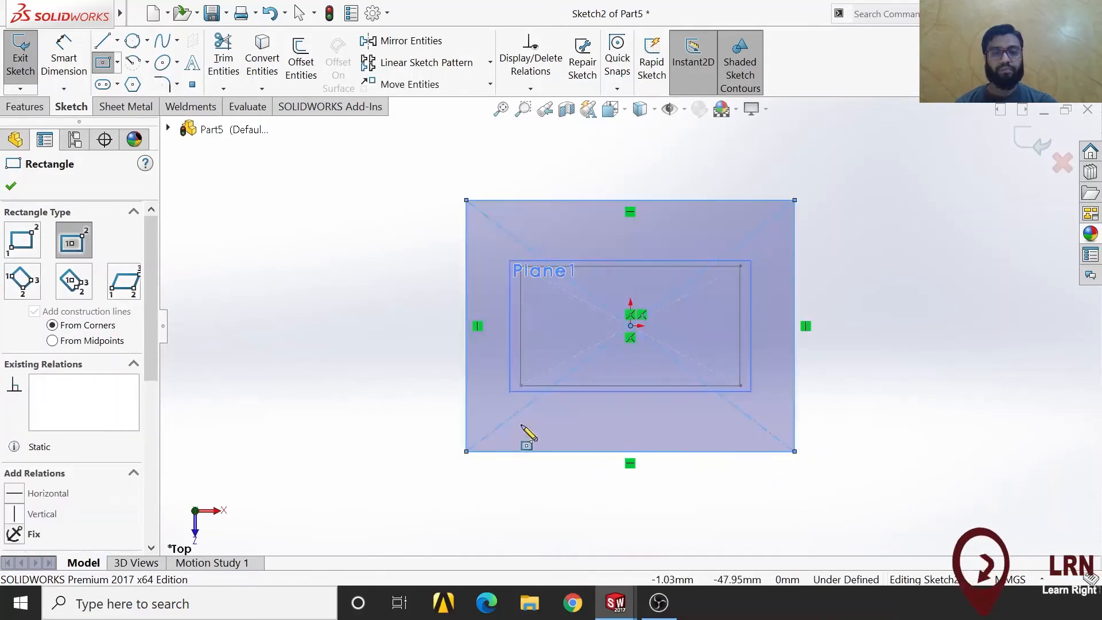
left_click(1041, 144)
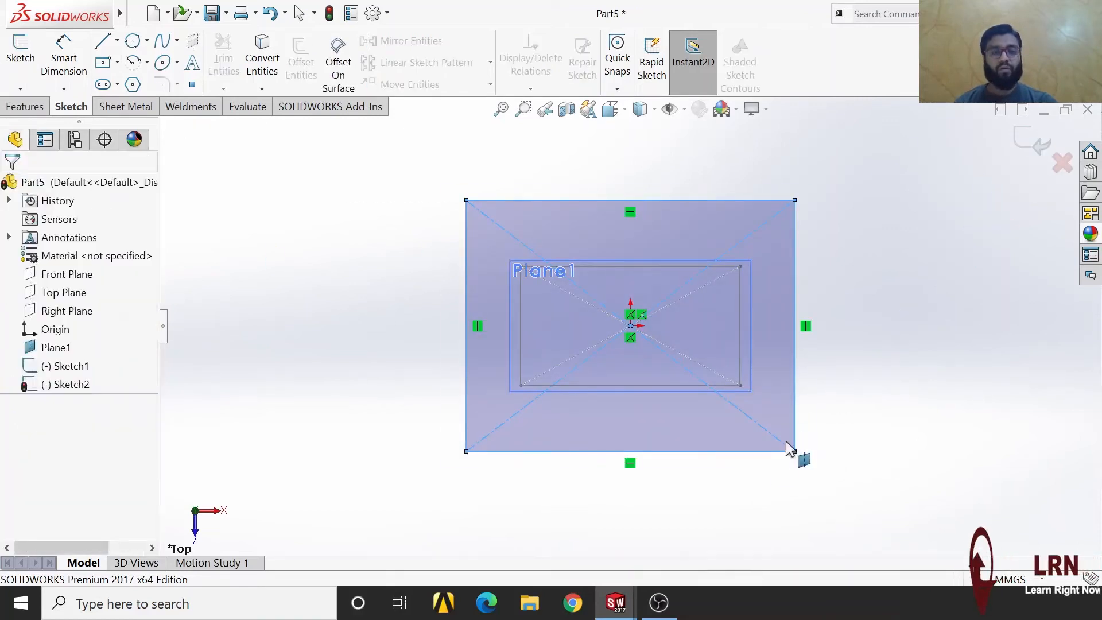
mouse_move(684, 475)
middle_mouse_down()
mouse_move(668, 362)
mouse_move(692, 454)
middle_mouse_up()
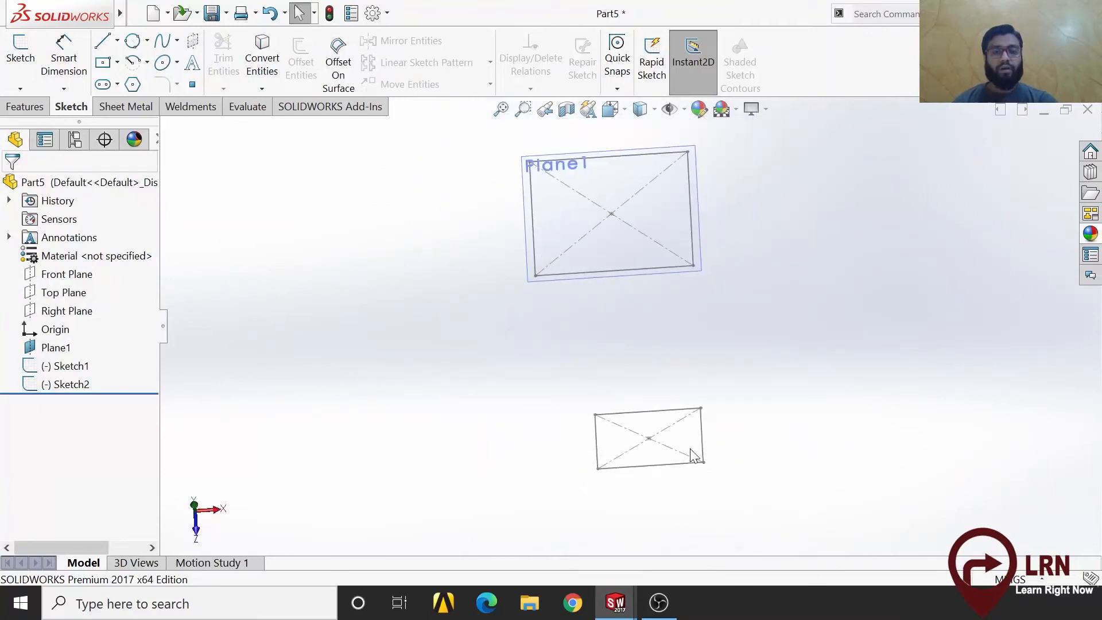
mouse_move(659, 504)
middle_mouse_down()
mouse_move(635, 470)
mouse_move(644, 455)
mouse_move(637, 470)
middle_mouse_up()
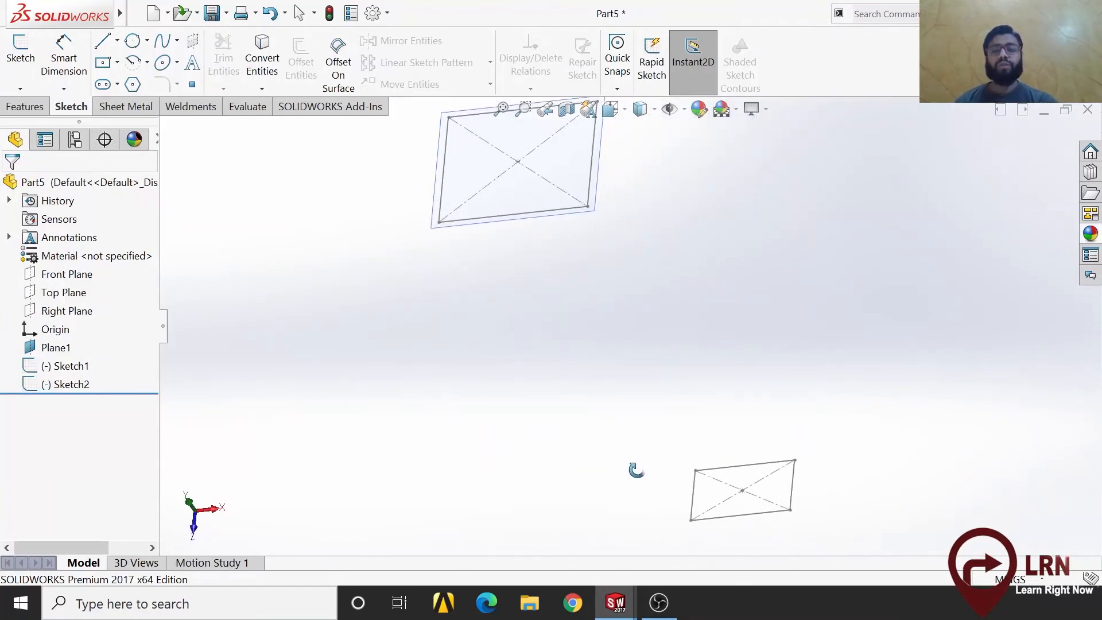
- Start a Boundary Boss/Base using the offset-plane rectangle and the Top Plane rectangle as Direction 1 profiles
left_click(24, 107)
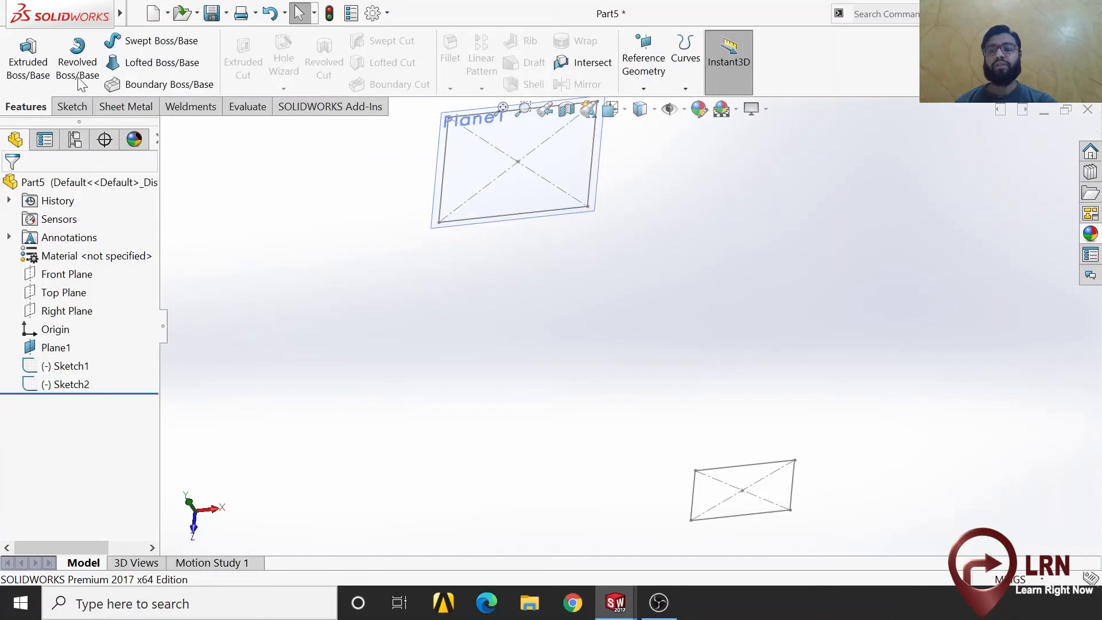
left_click(162, 84)
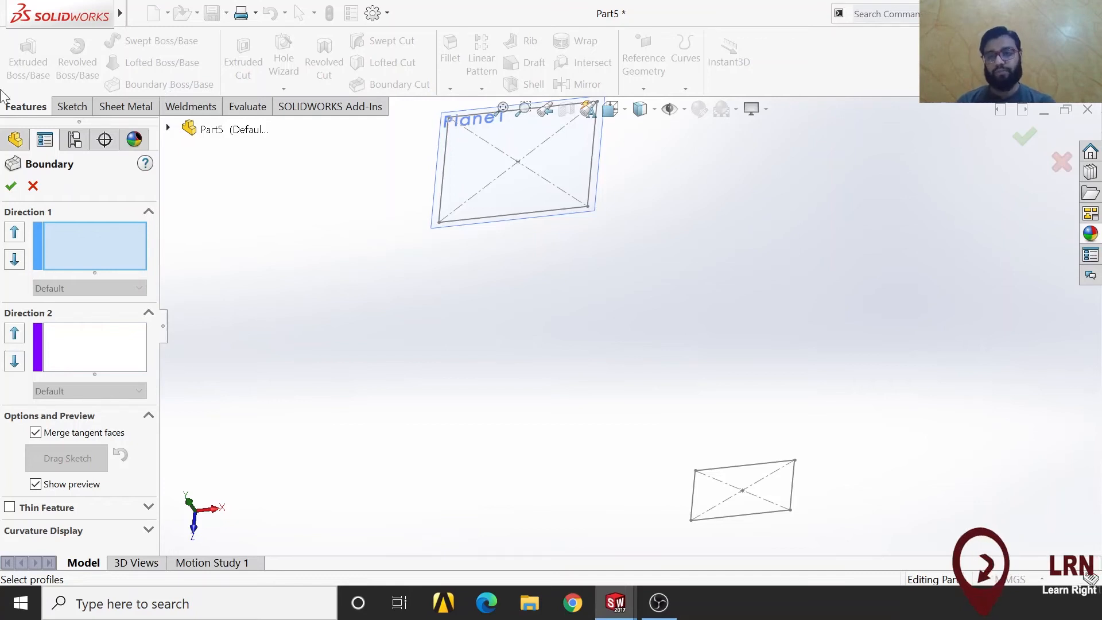
left_click(113, 239)
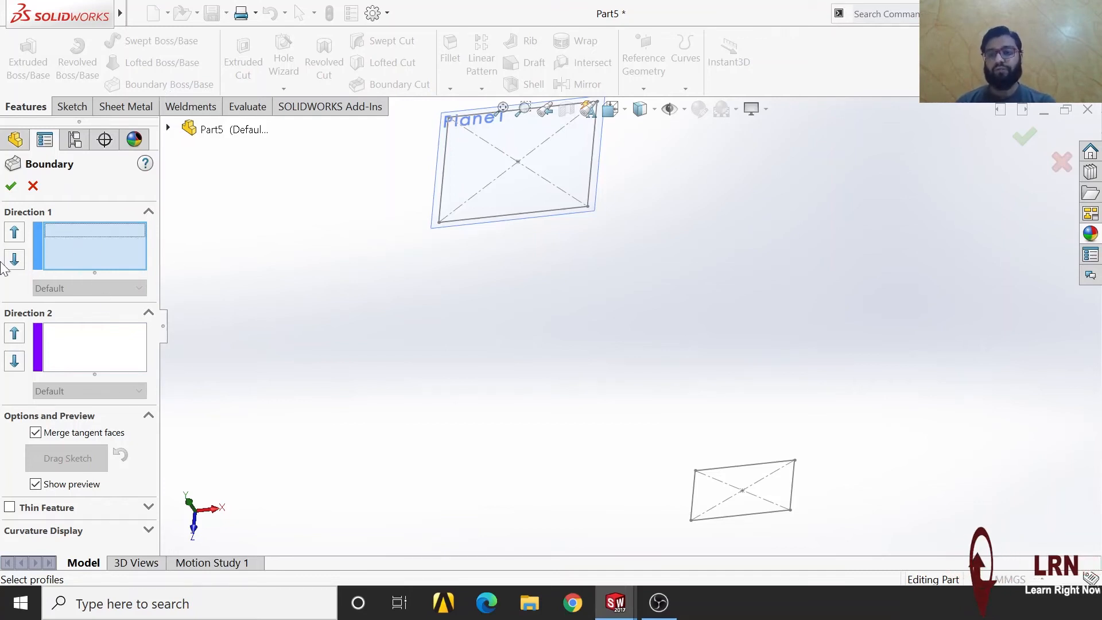
left_click(536, 220)
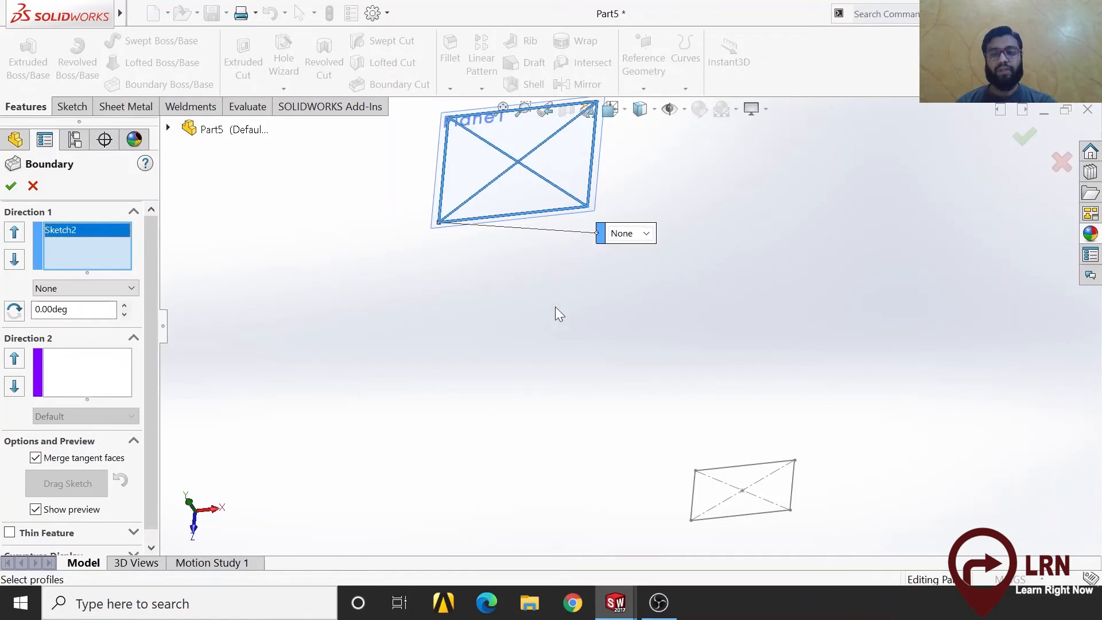
left_click(751, 517)
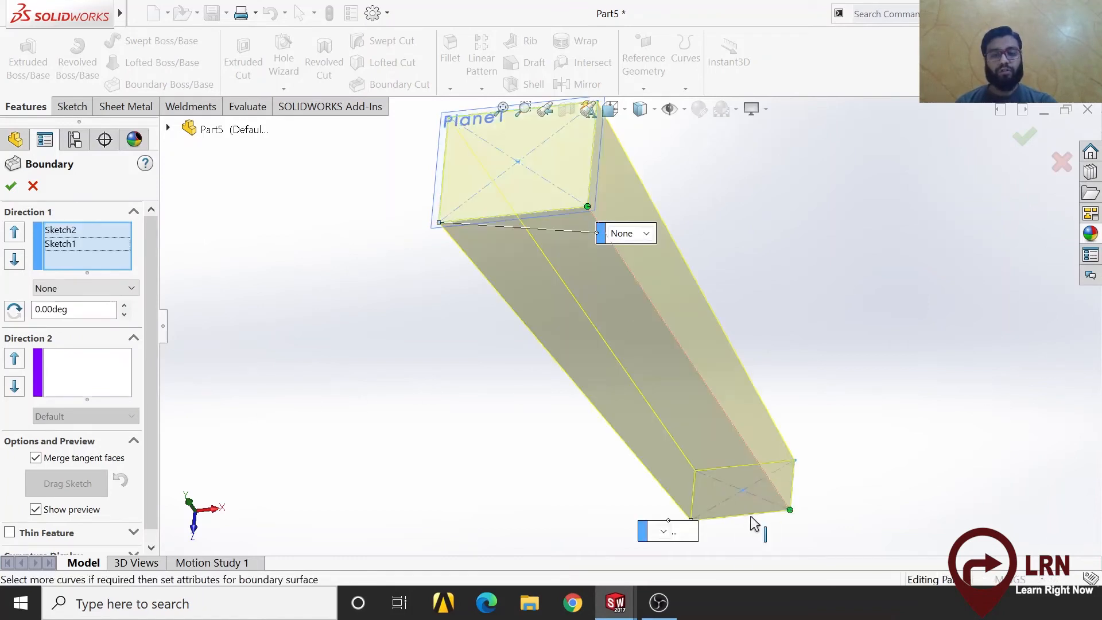
- Try moving the upper profile's connector to different corners of its rectangle to align the boundary
middle_click_drag(525, 412, 602, 482)
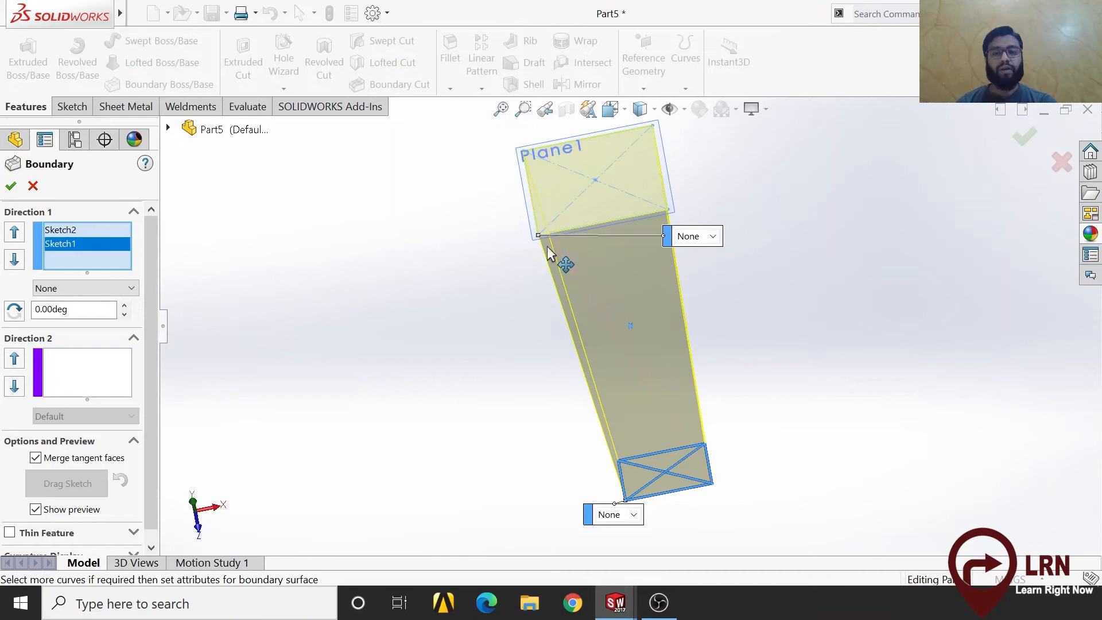
left_click_drag(534, 248, 534, 248)
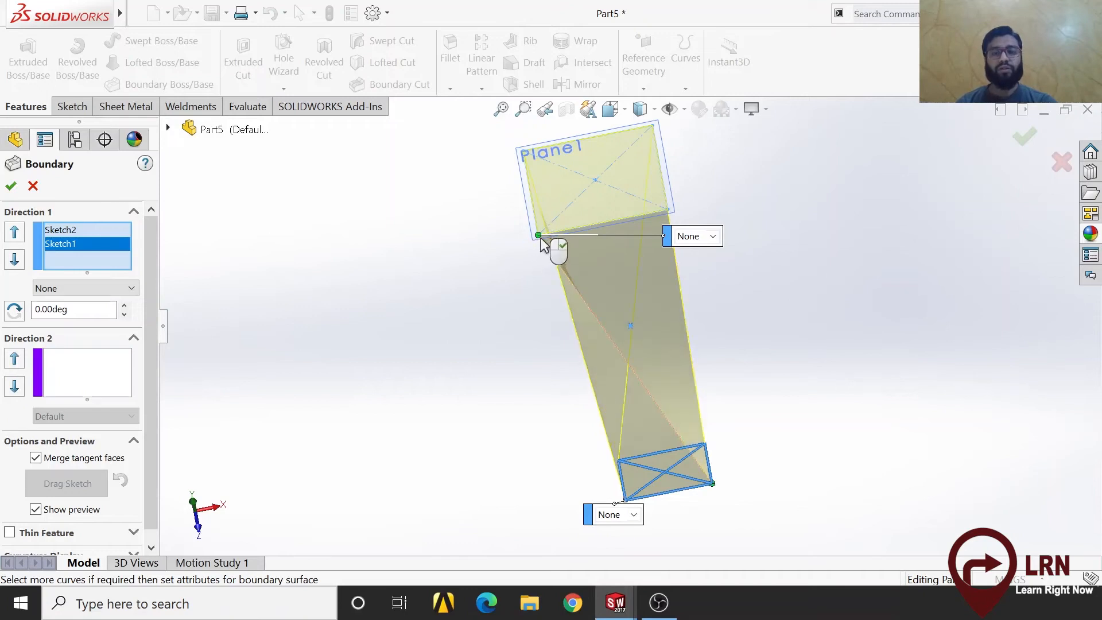
left_click_drag(667, 218, 666, 211)
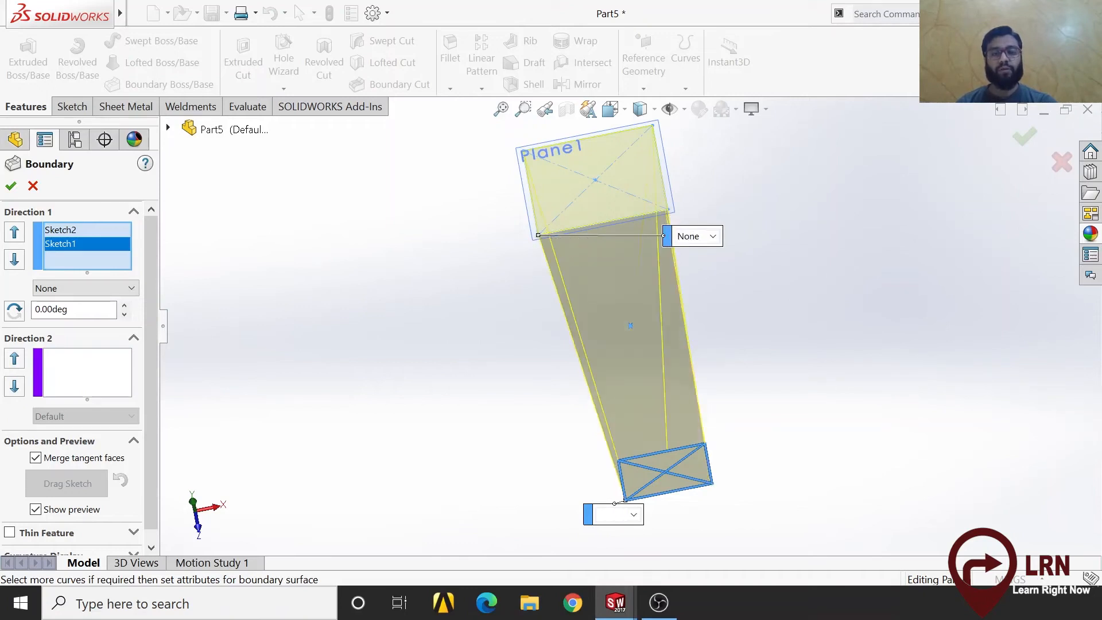
middle_click_drag(538, 377, 545, 321)
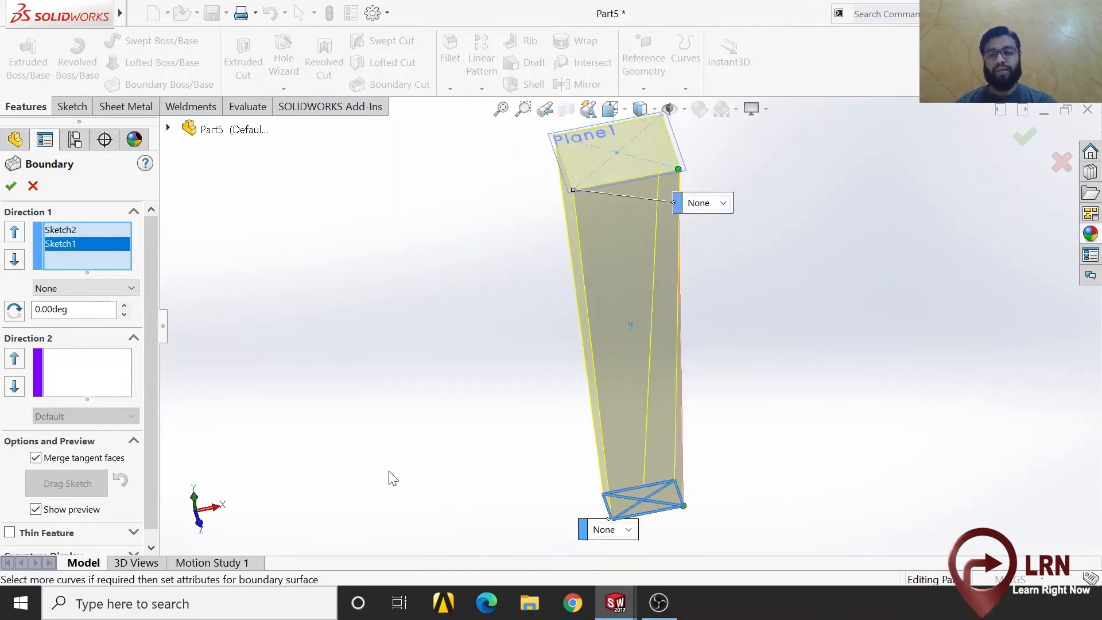
- Make the boundary a one-direction thin feature 10 mm thick and accept it
scroll(86, 465, "down", 1)
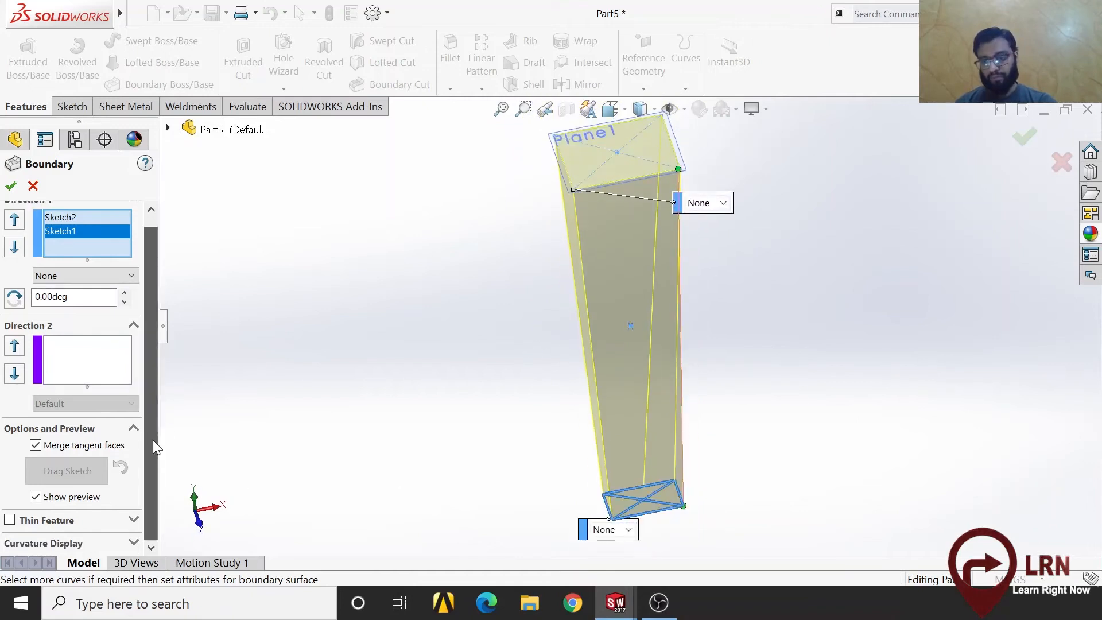
left_click(11, 519)
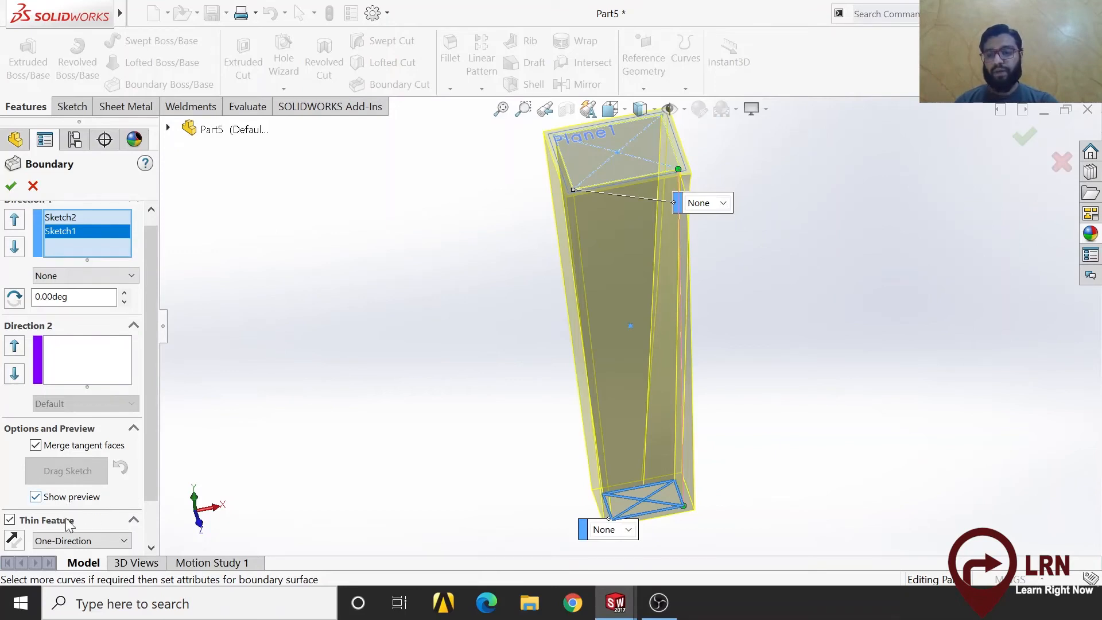
scroll(151, 481, "down", 3)
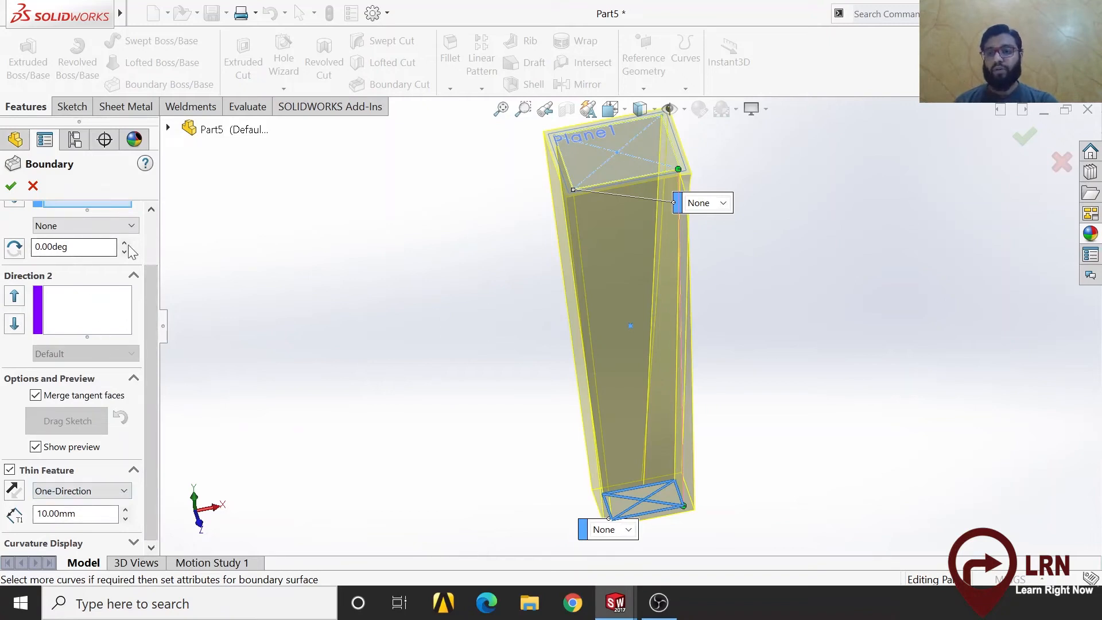
scroll(80, 344, "up", 4)
left_click(10, 185)
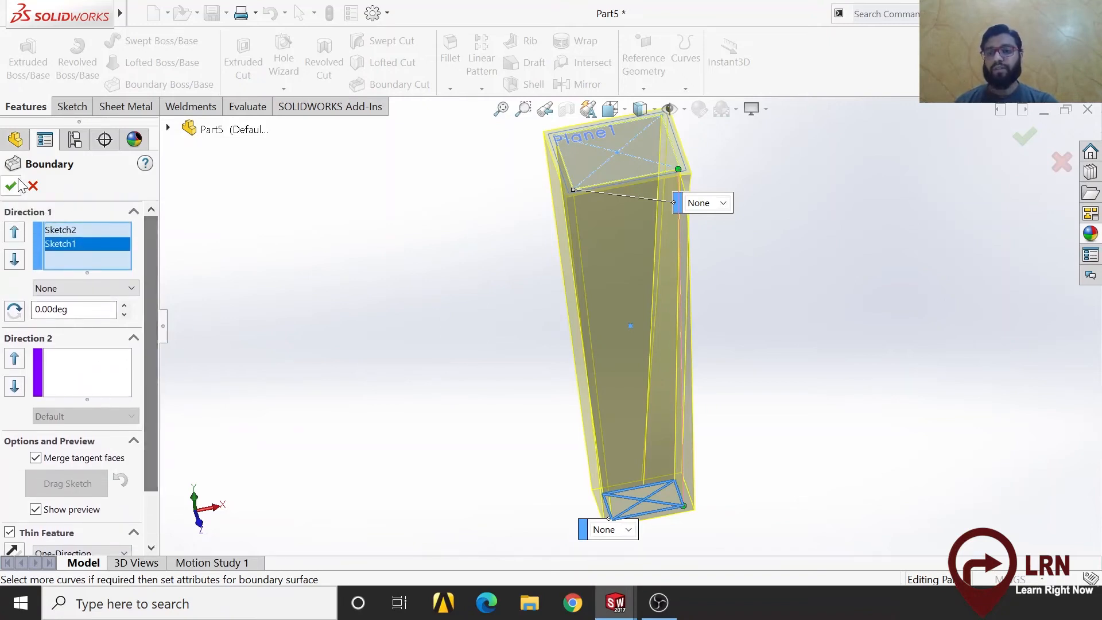
- Reopen the boundary feature for editing and try moving the upper profile's connector to another corner
middle_click_drag(591, 334, 562, 519)
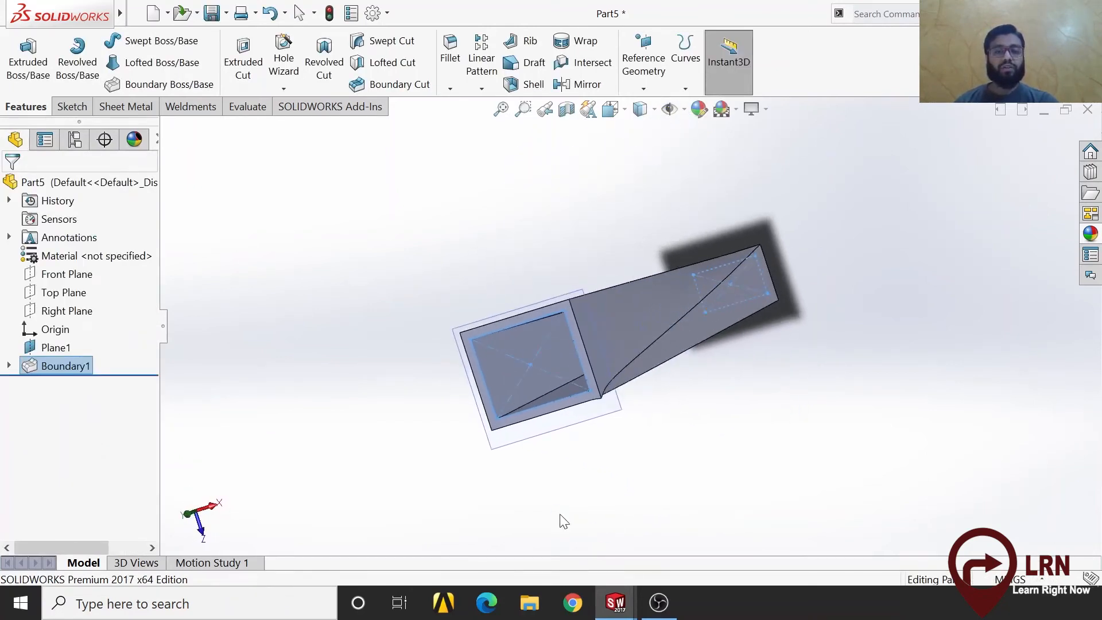
middle_click_drag(560, 441, 571, 378)
middle_click_drag(525, 336, 541, 303)
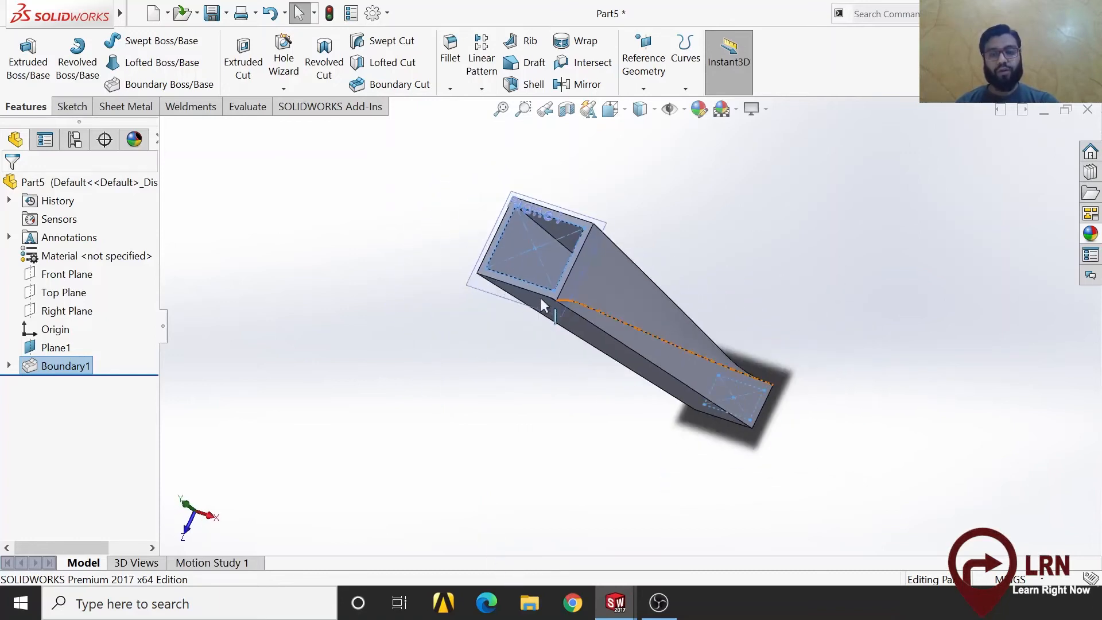
right_click(81, 367)
left_click(81, 261)
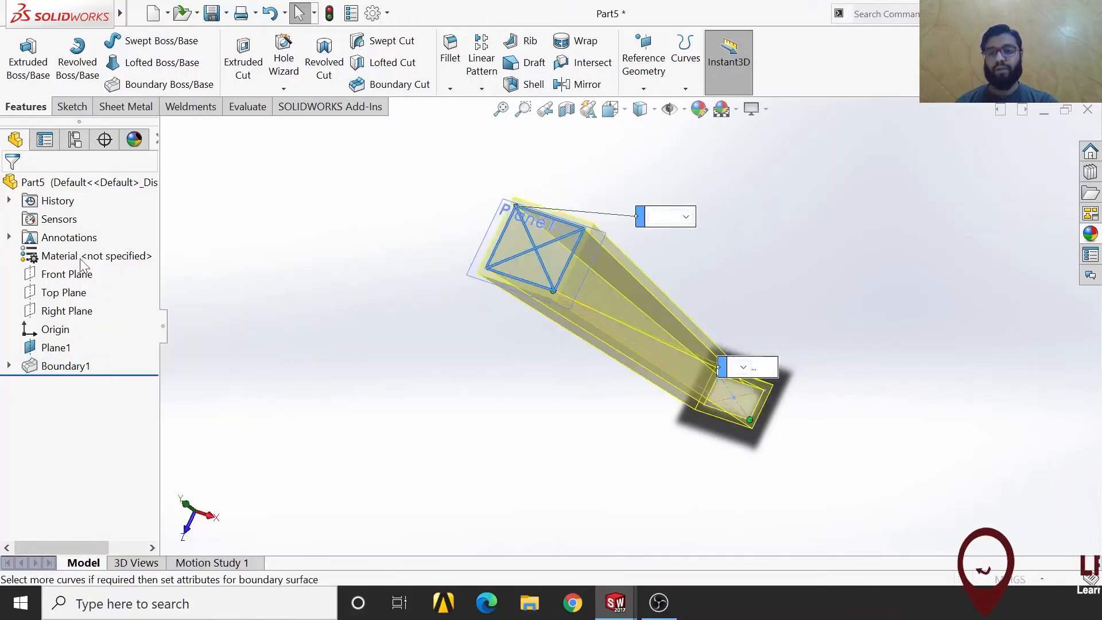
mouse_move(648, 374)
middle_mouse_down()
mouse_move(603, 388)
mouse_move(613, 329)
mouse_move(597, 401)
mouse_move(597, 249)
mouse_move(586, 315)
mouse_move(664, 315)
mouse_move(652, 231)
middle_mouse_up()
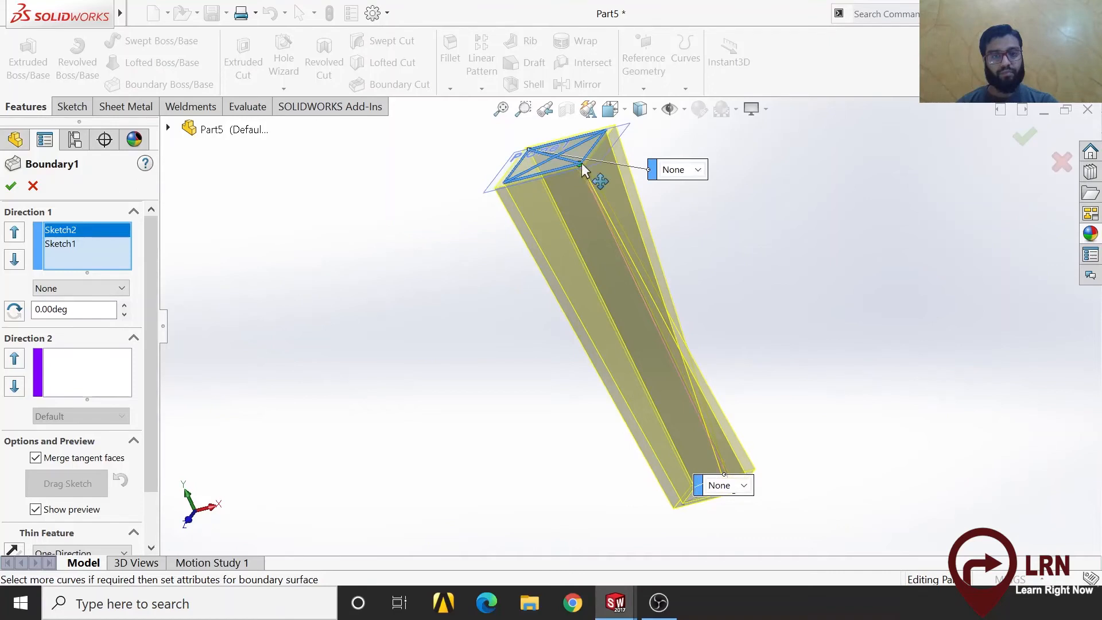
left_click_drag(616, 128, 616, 130)
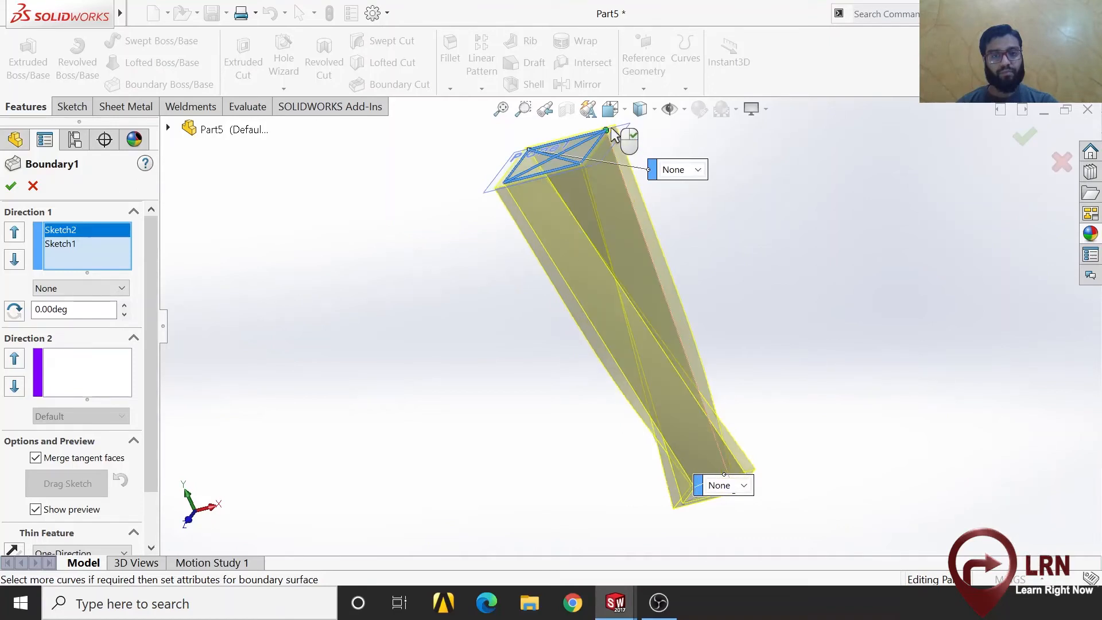
- Clear the Direction 1 profiles, reselect the upper and lower rectangles near matching corners, and accept the boundary feature
key("Delete")
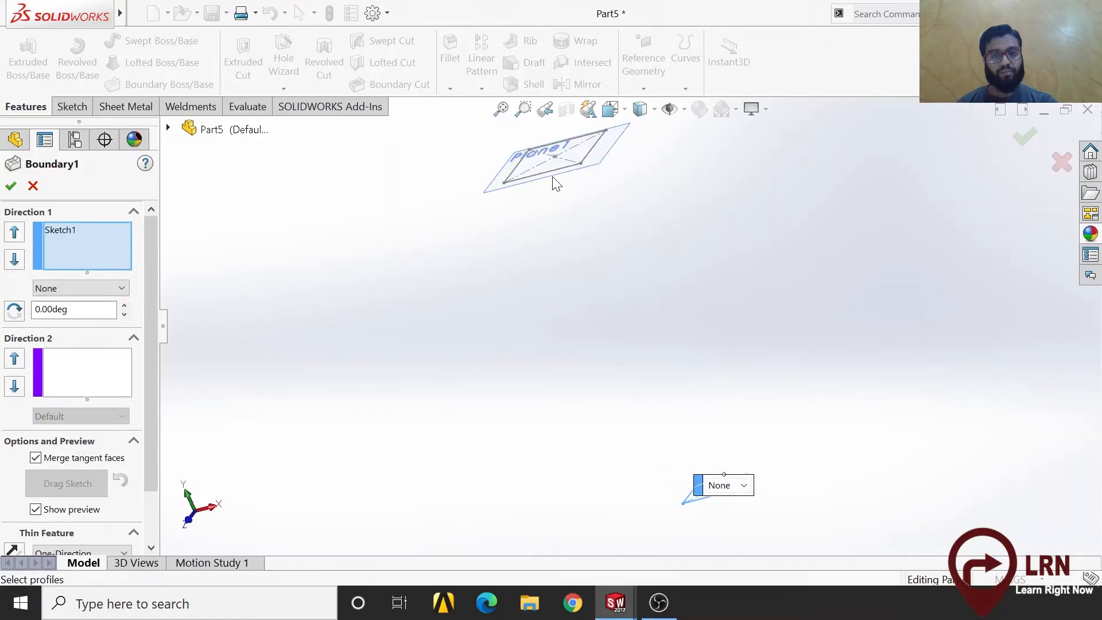
mouse_move(589, 273)
middle_mouse_down()
mouse_move(567, 236)
mouse_move(585, 284)
middle_mouse_up()
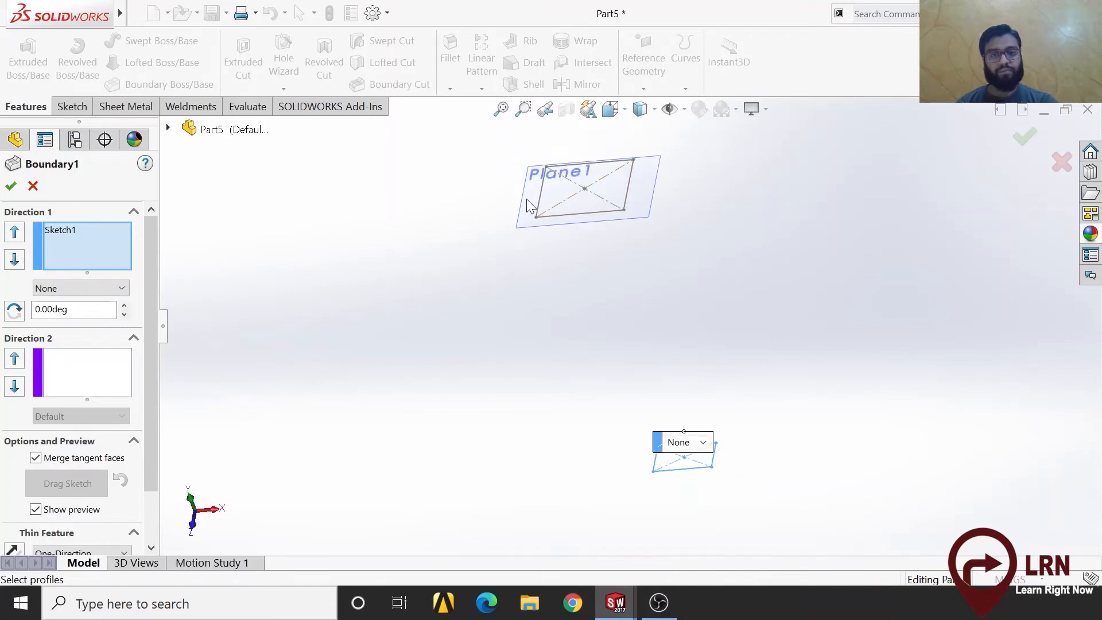
right_click(116, 257)
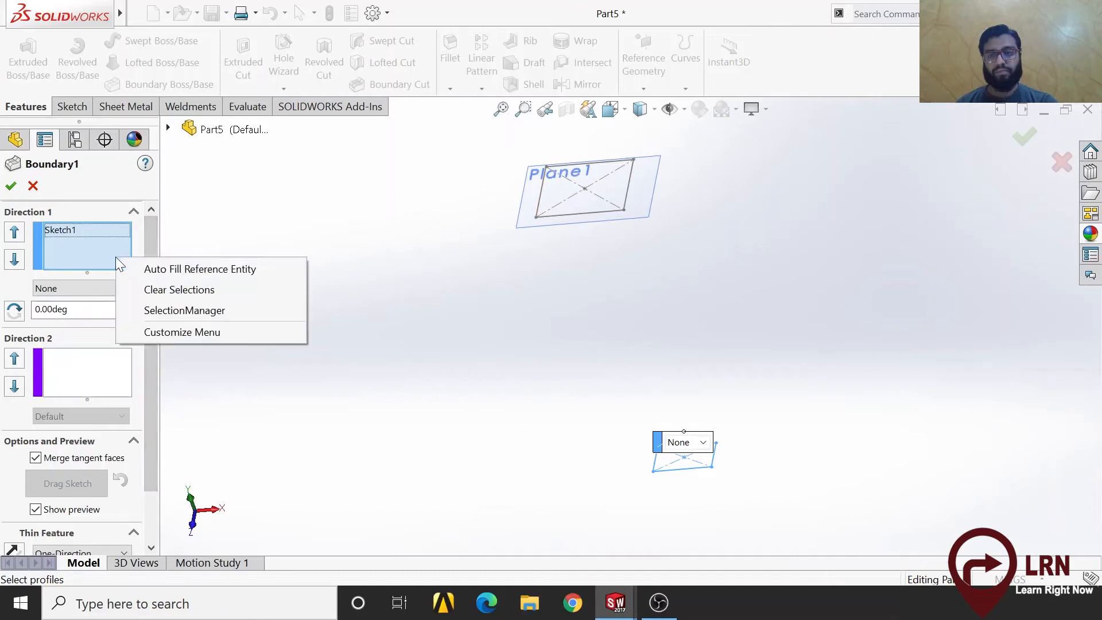
left_click(144, 289)
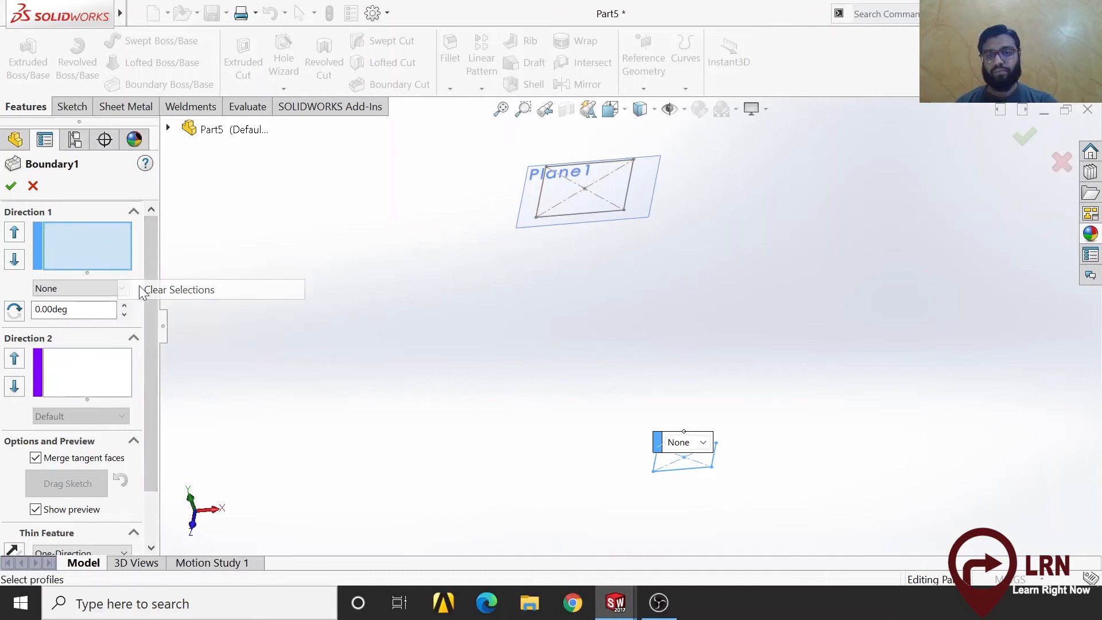
left_click(553, 215)
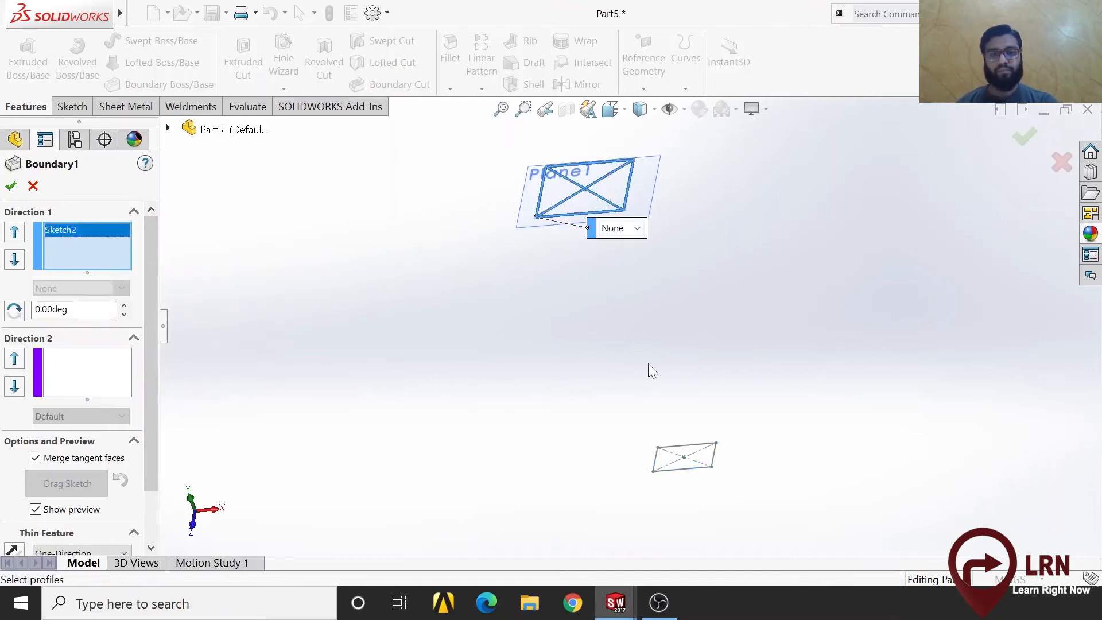
left_click(658, 472)
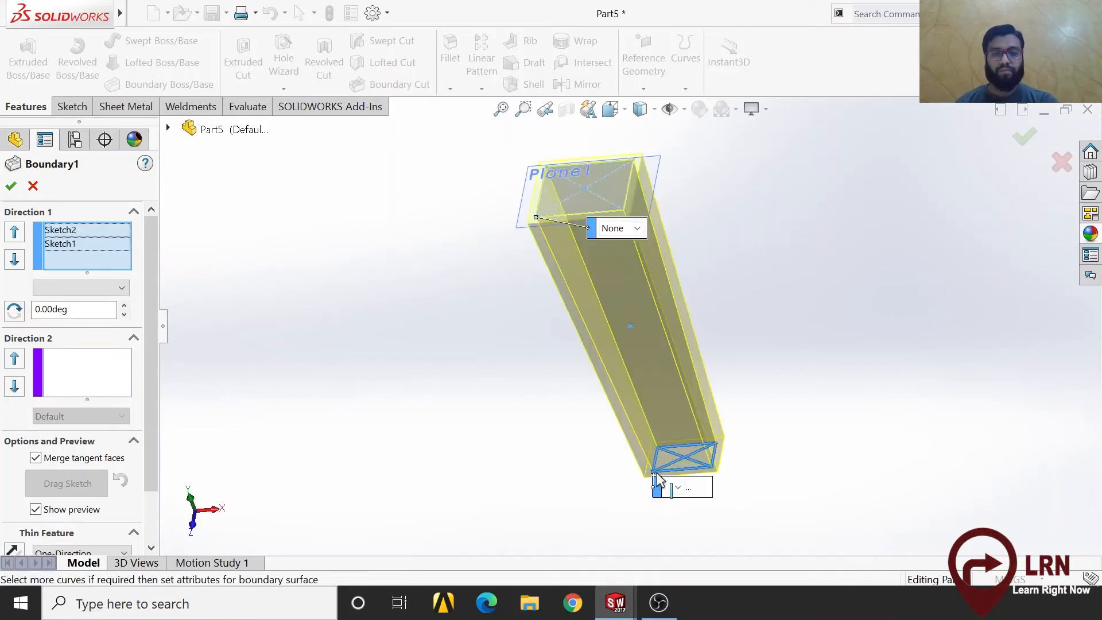
left_click(1022, 137)
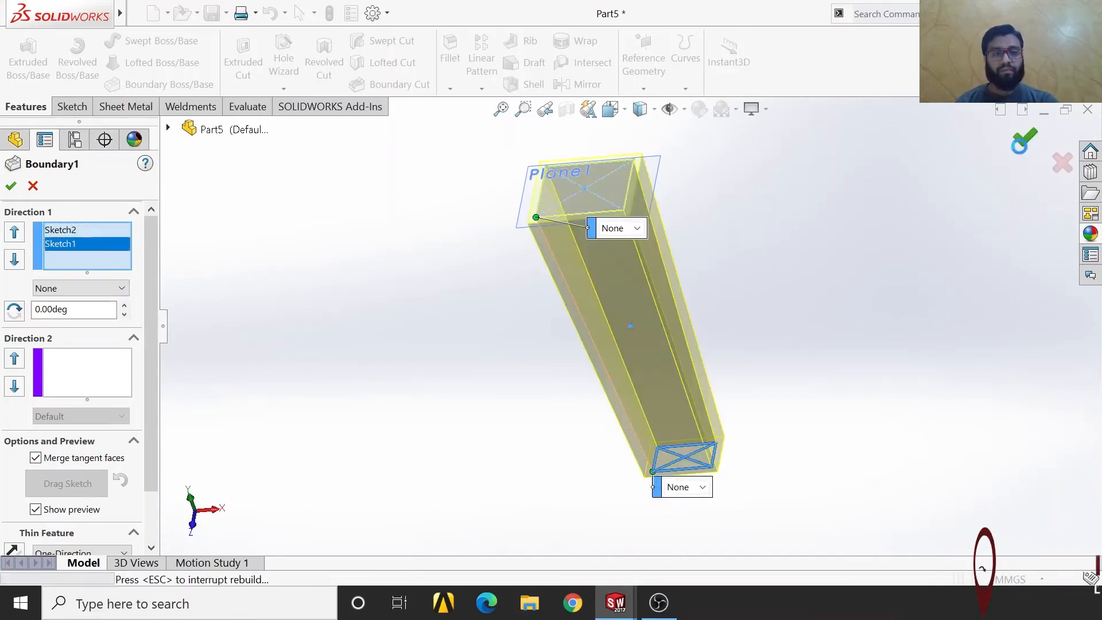
middle_click_drag(569, 414, 695, 536)
middle_click_drag(569, 518, 656, 447)
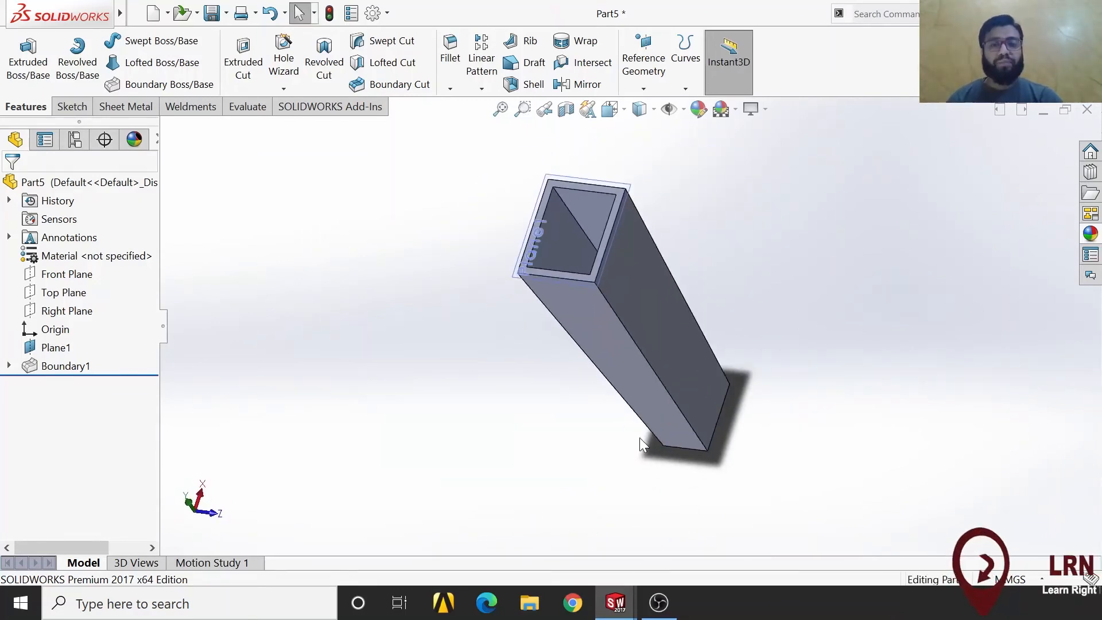
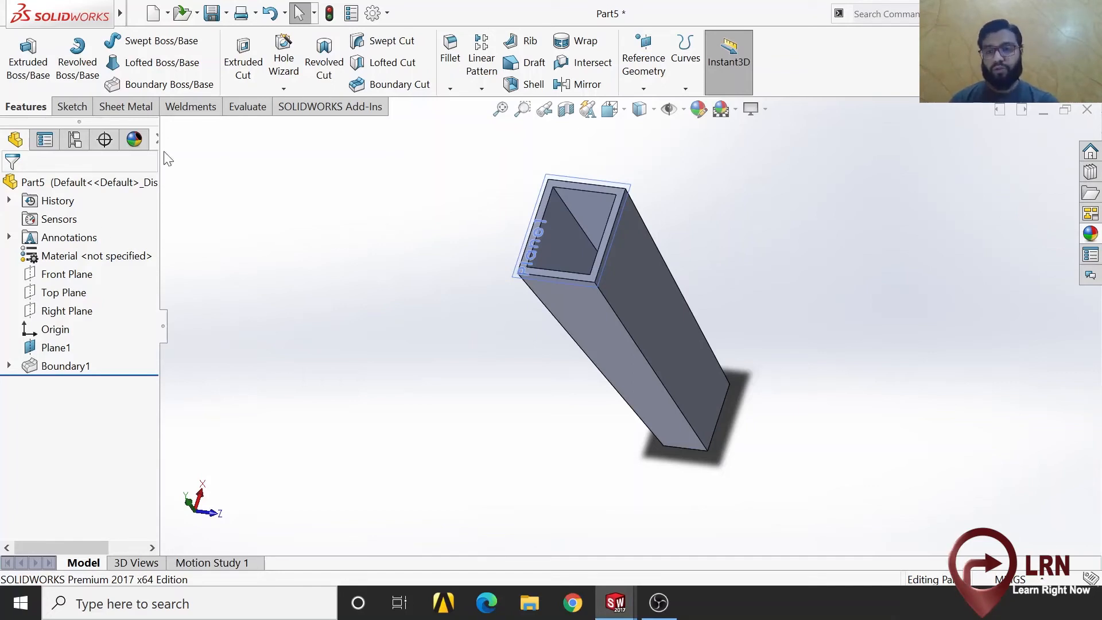
- Create a new part document and start a sketch on the Front Plane
left_click(161, 18)
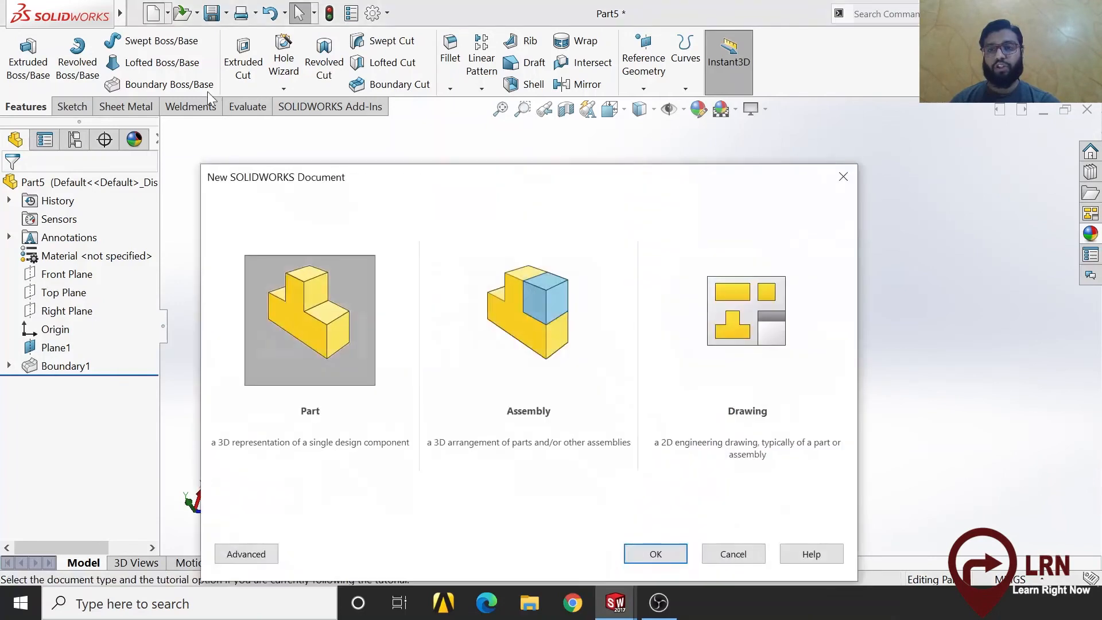
left_click(659, 553)
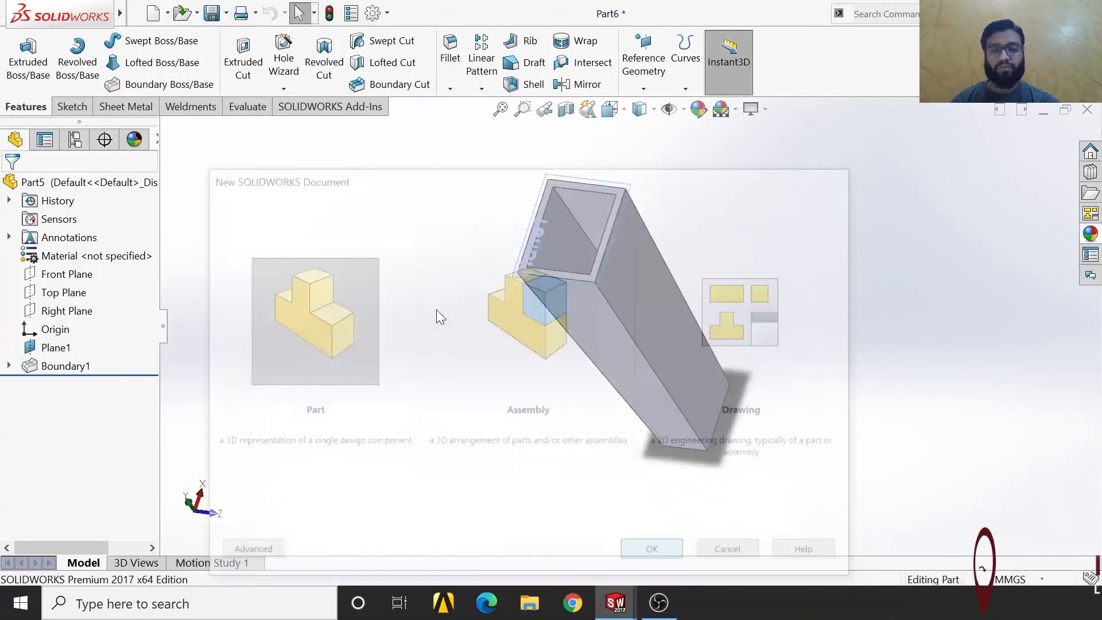
left_click(64, 274)
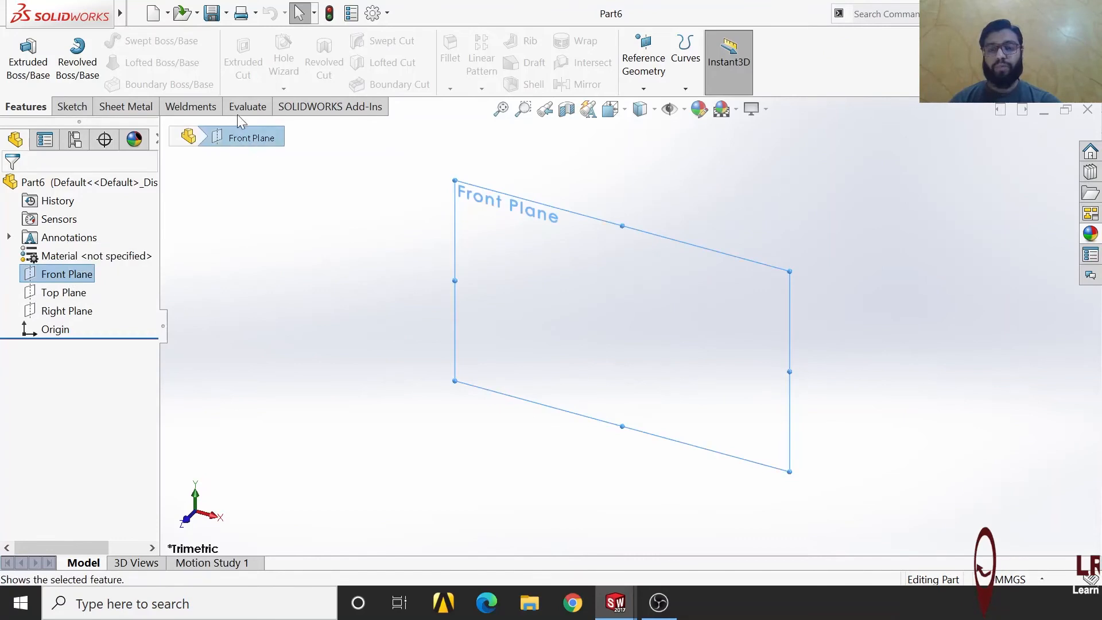
left_click(71, 106)
left_click(28, 67)
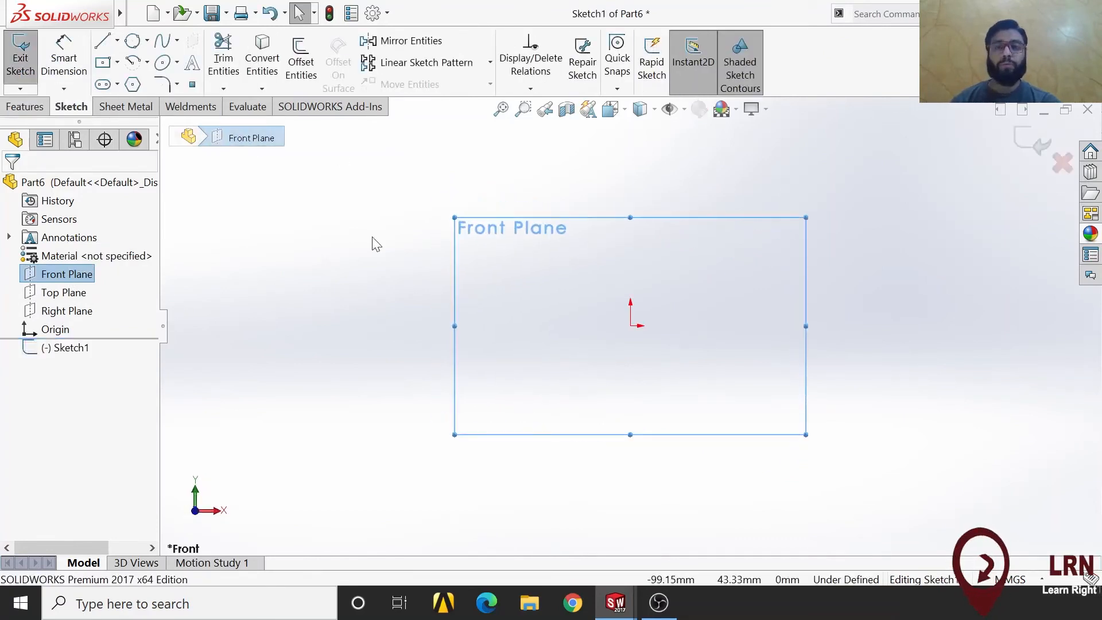
- Draw a vertical centerline upward from the origin in the Front Plane sketch
left_click(117, 40)
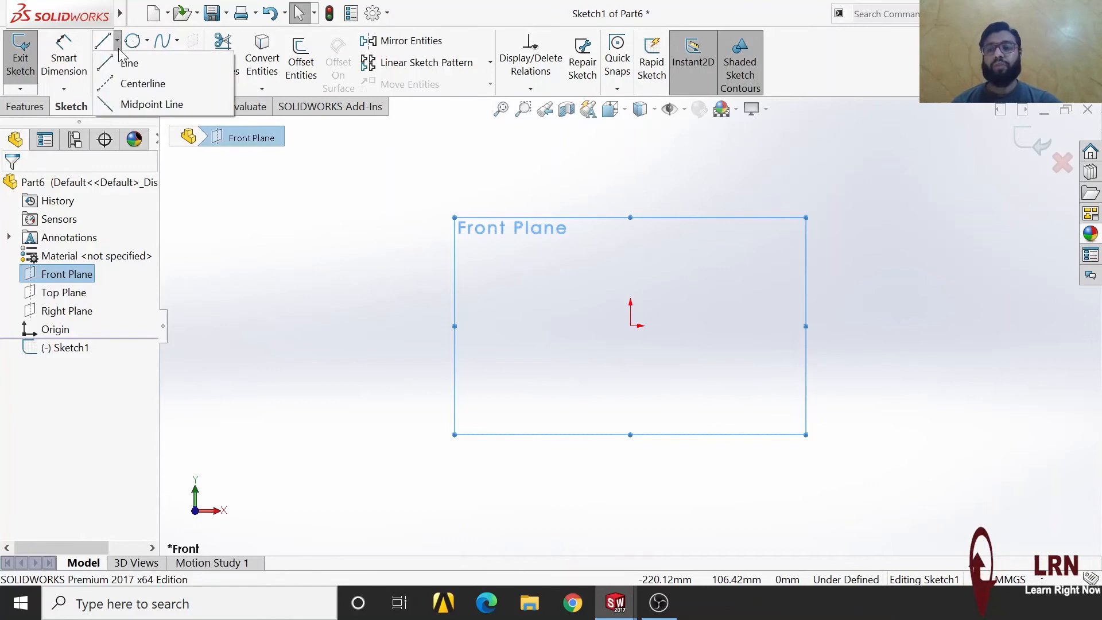
left_click(138, 85)
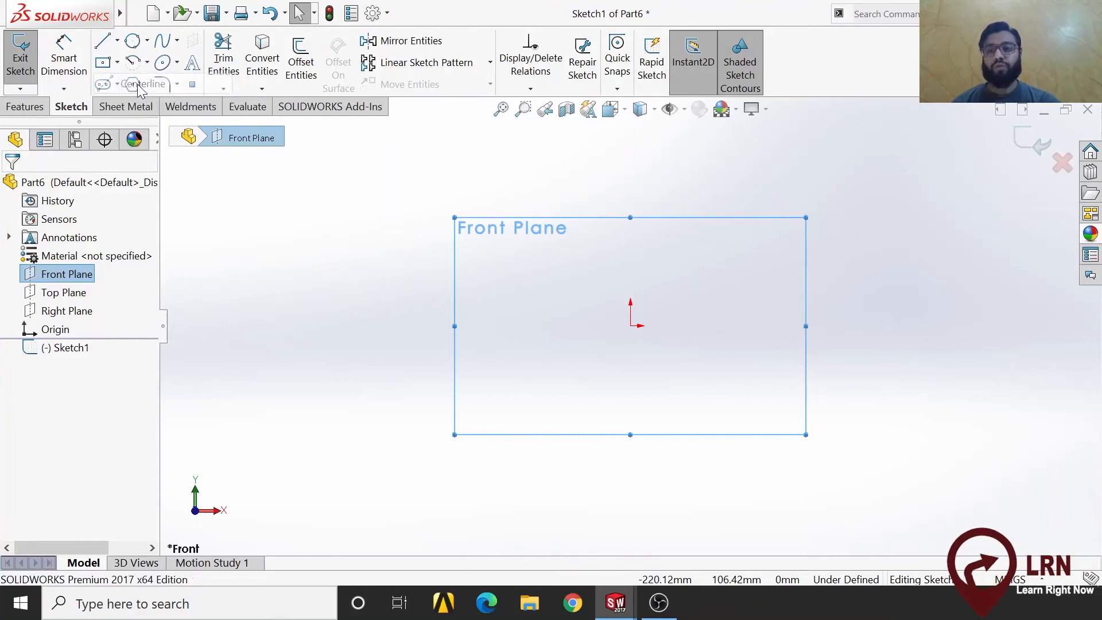
left_click(630, 327)
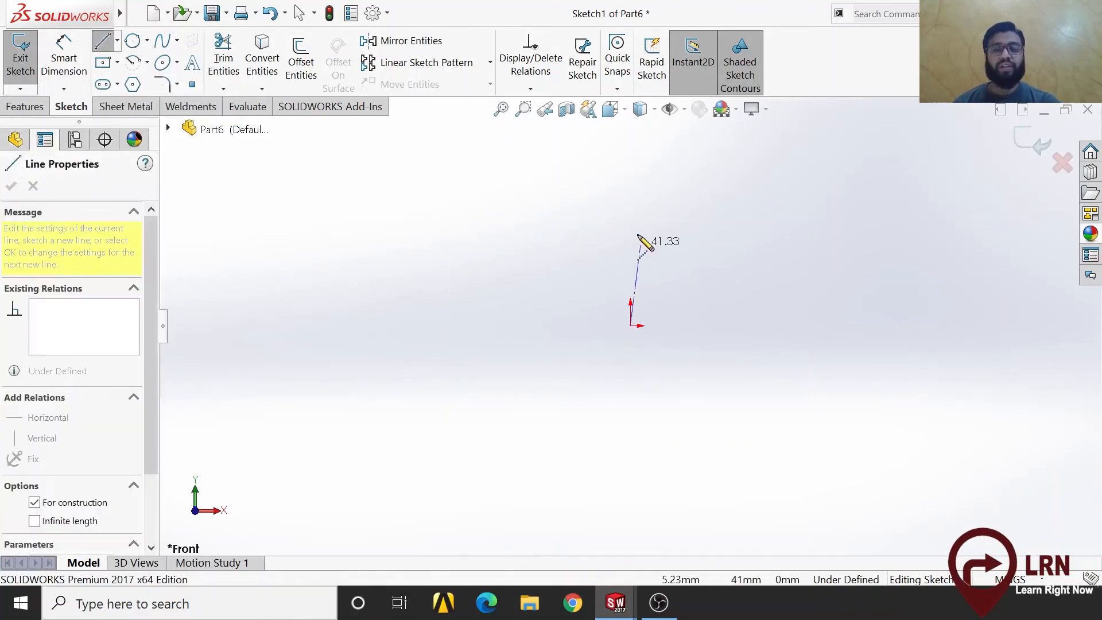
left_click(630, 165)
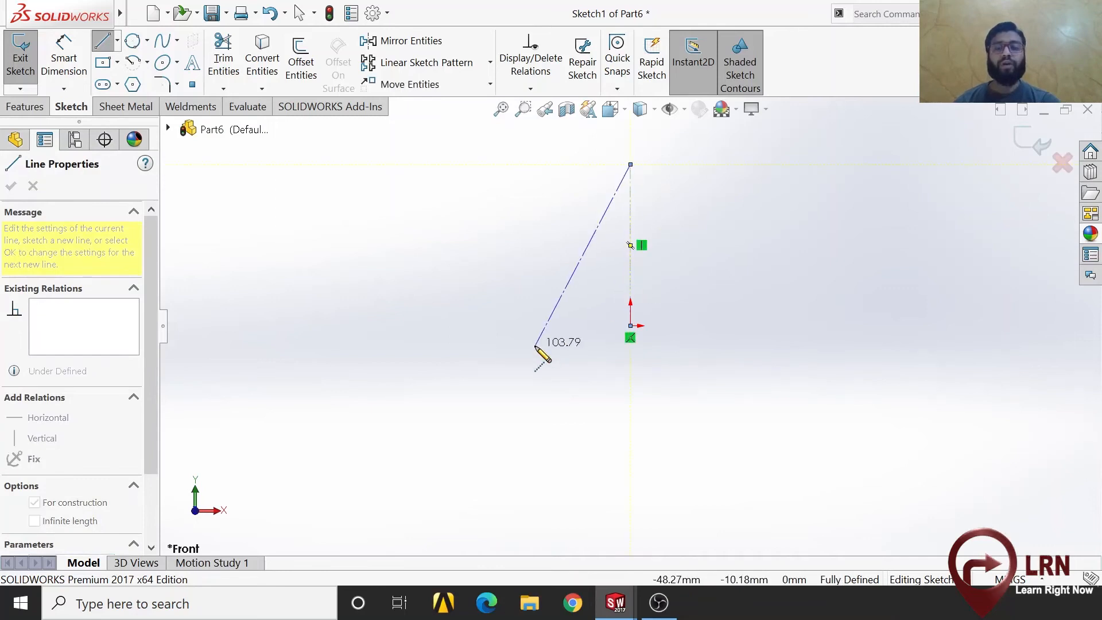
- End the centerline chain and turn off the For construction option for the Line tool
key("Escape")
scroll(630, 322, "up", 3)
middle_click_drag(697, 338, 670, 345)
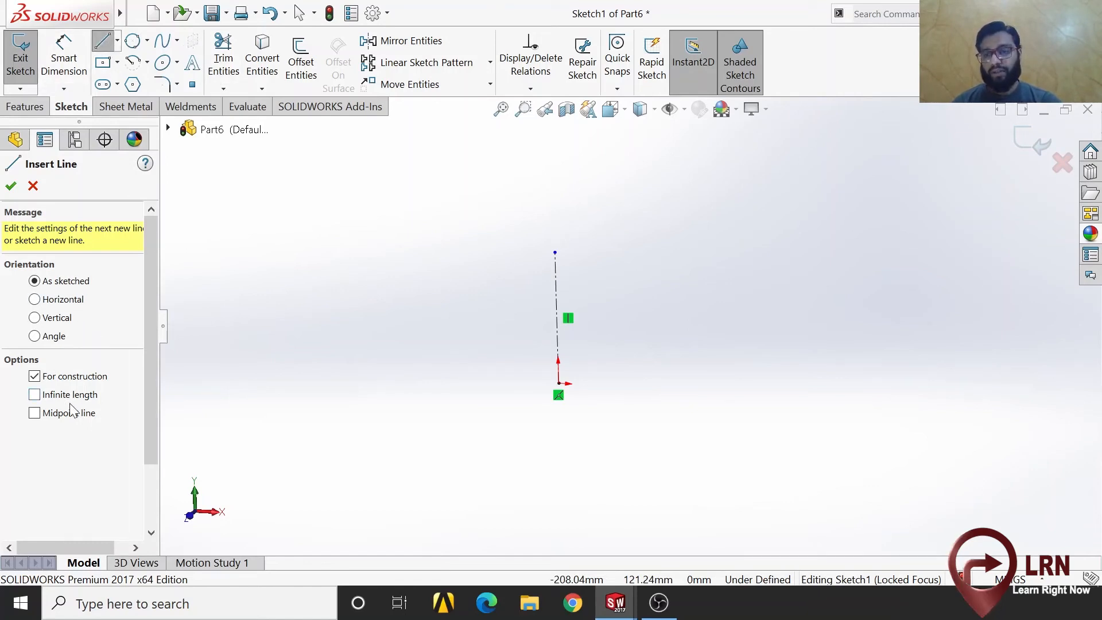
left_click(66, 377)
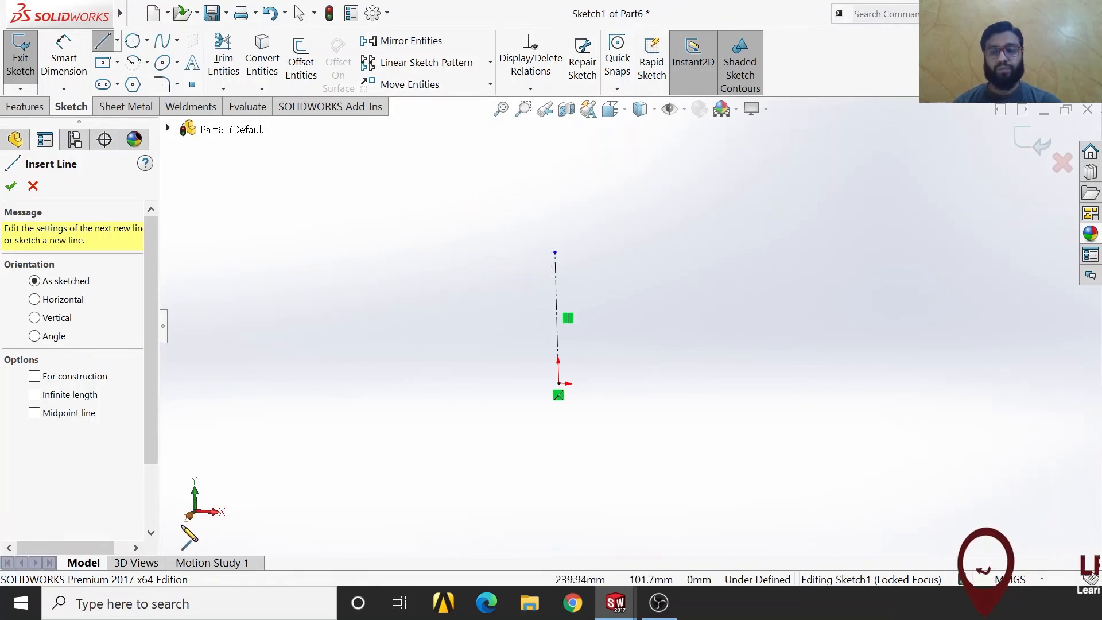
left_click(188, 515)
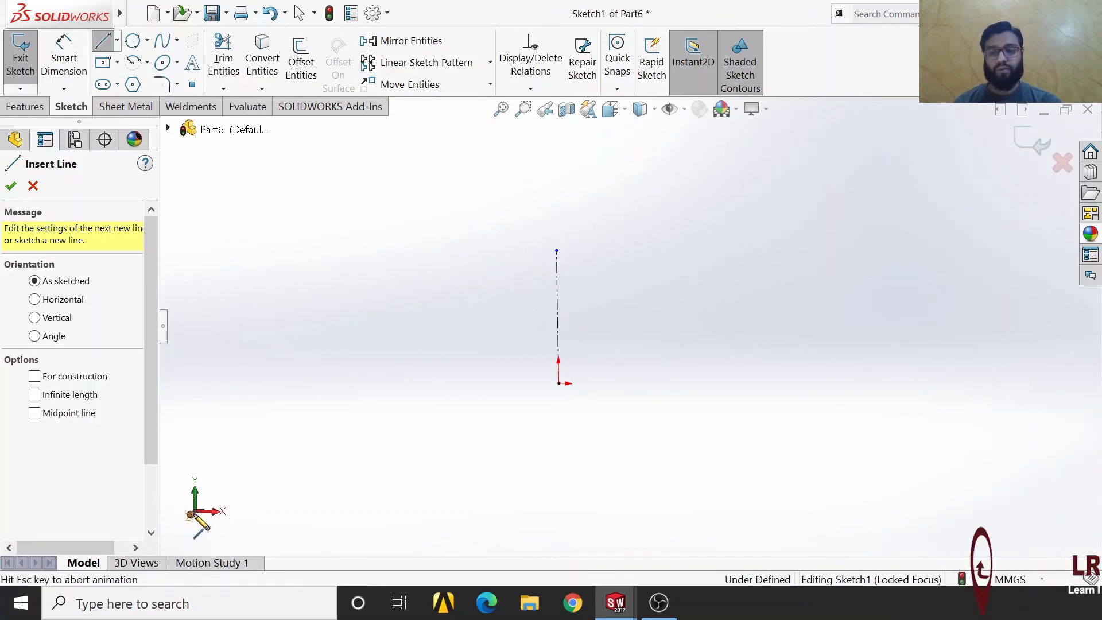
- Sketch a closed C-shaped profile left of the centerline, opening toward it, with a top edge about 49 mm long
left_click(508, 251)
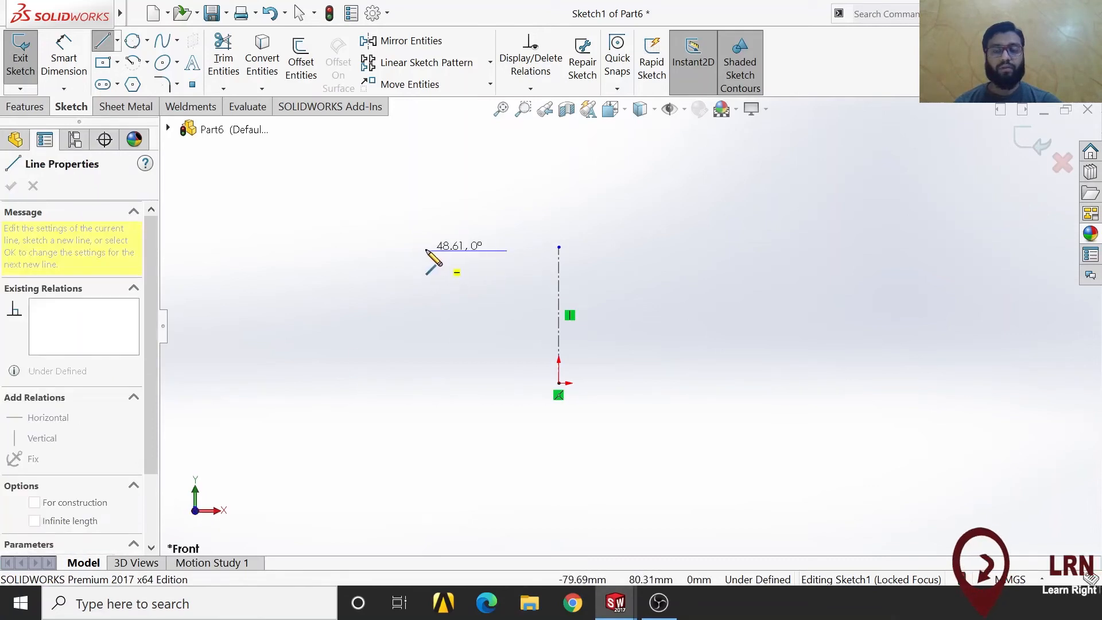
left_click(426, 410)
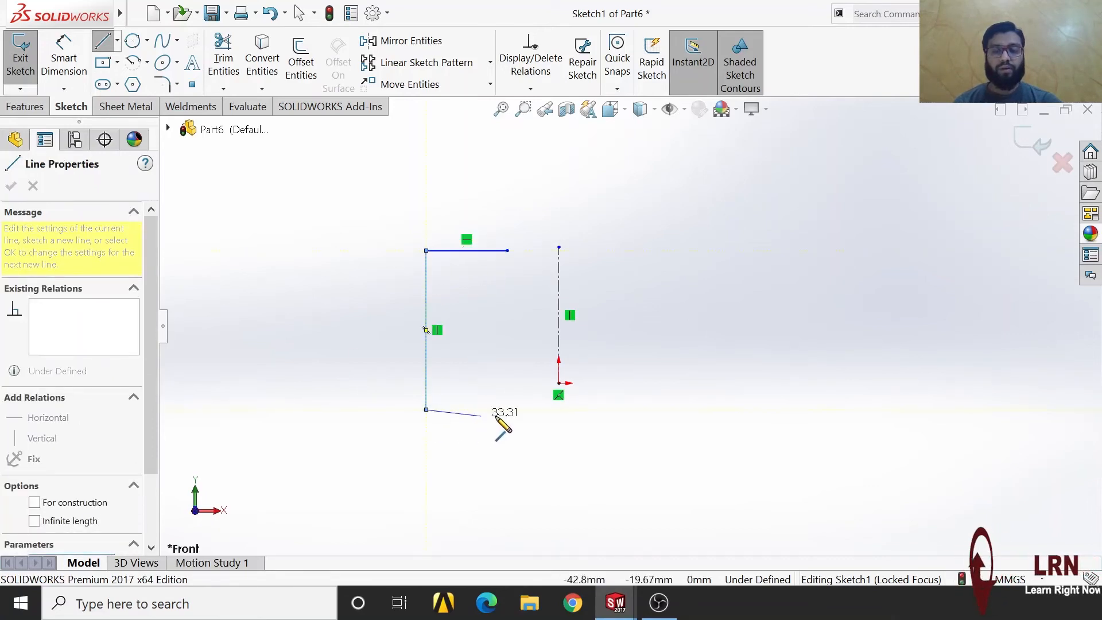
left_click(503, 410)
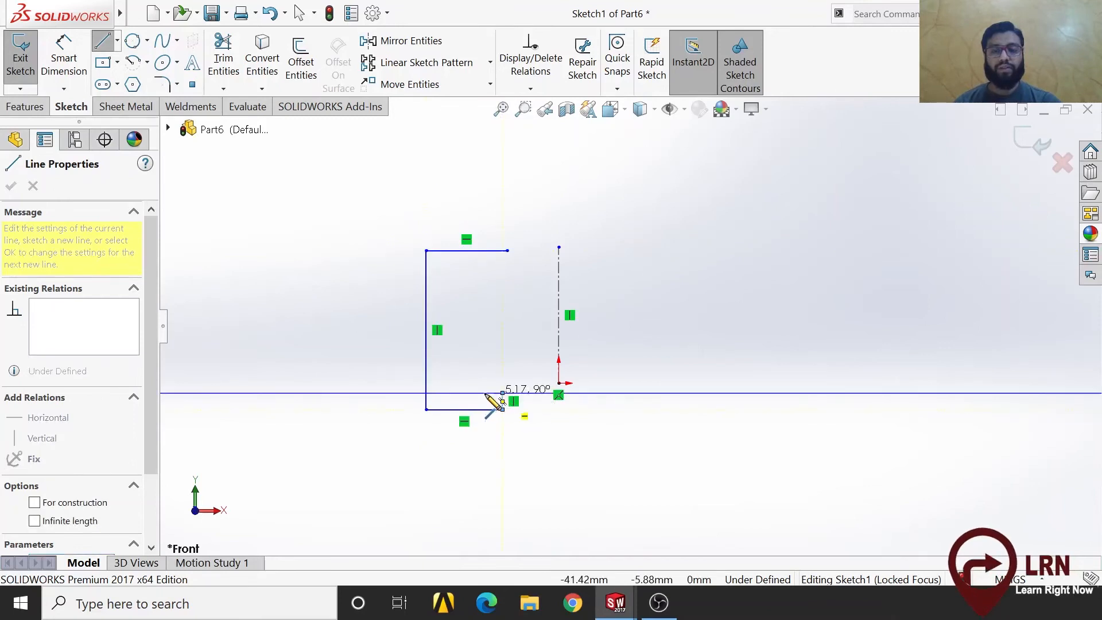
left_click(453, 394)
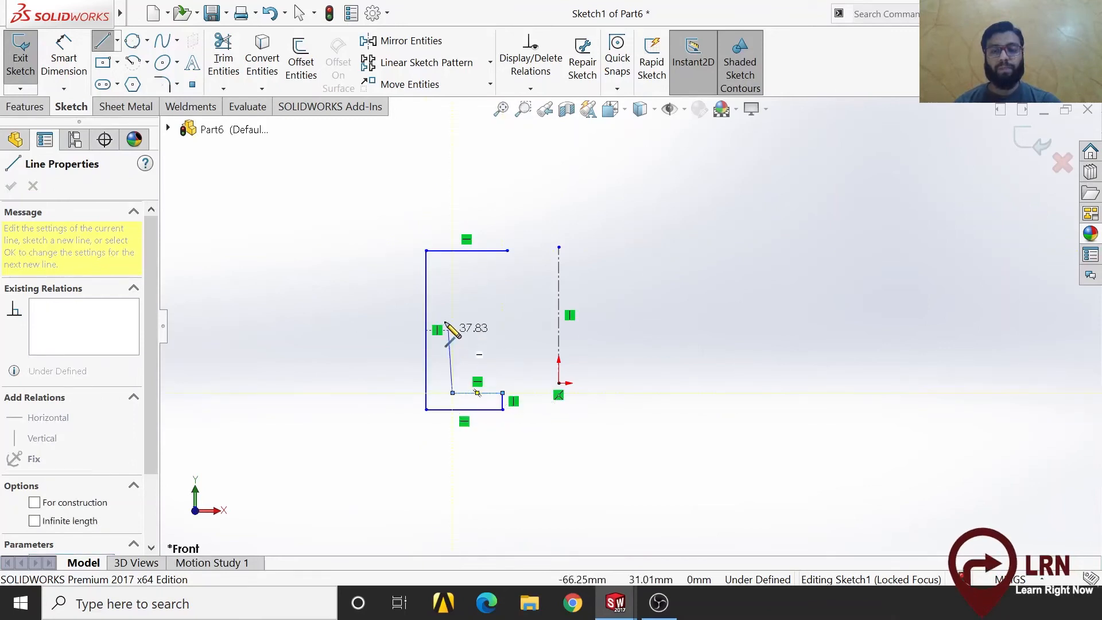
left_click(453, 272)
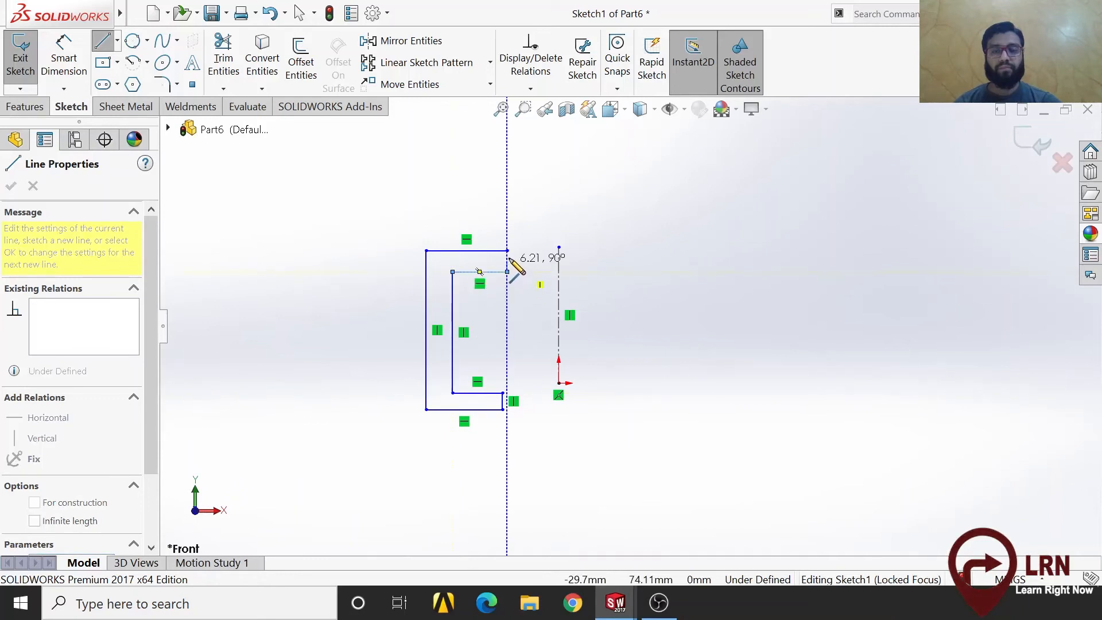
left_click(507, 251)
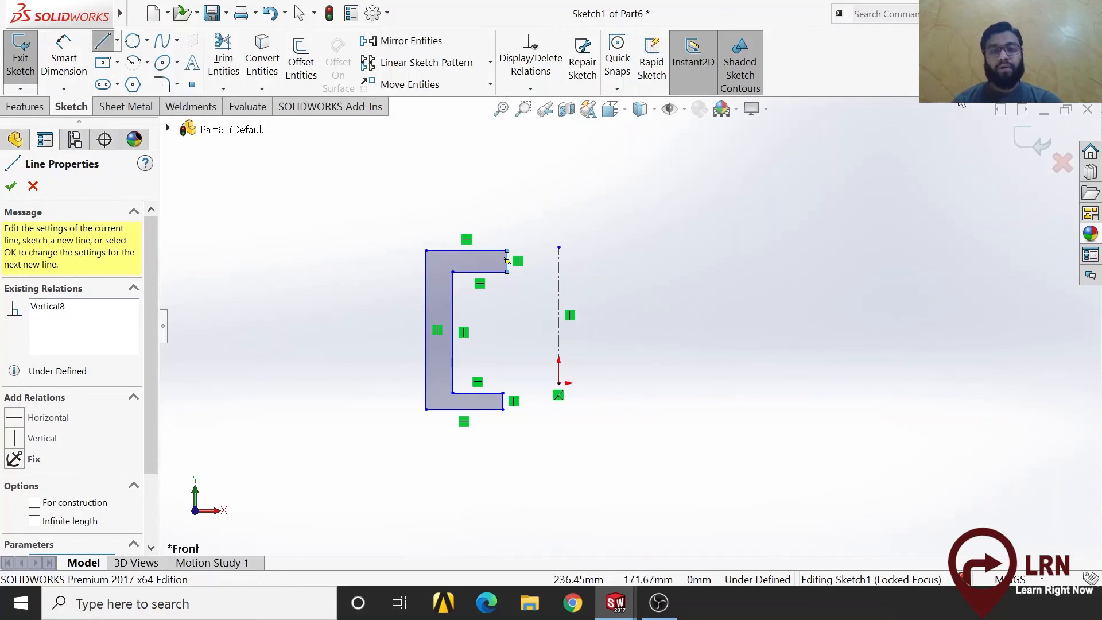
left_click(10, 186)
mouse_move(599, 414)
middle_mouse_down()
mouse_move(580, 461)
mouse_move(588, 435)
middle_mouse_up()
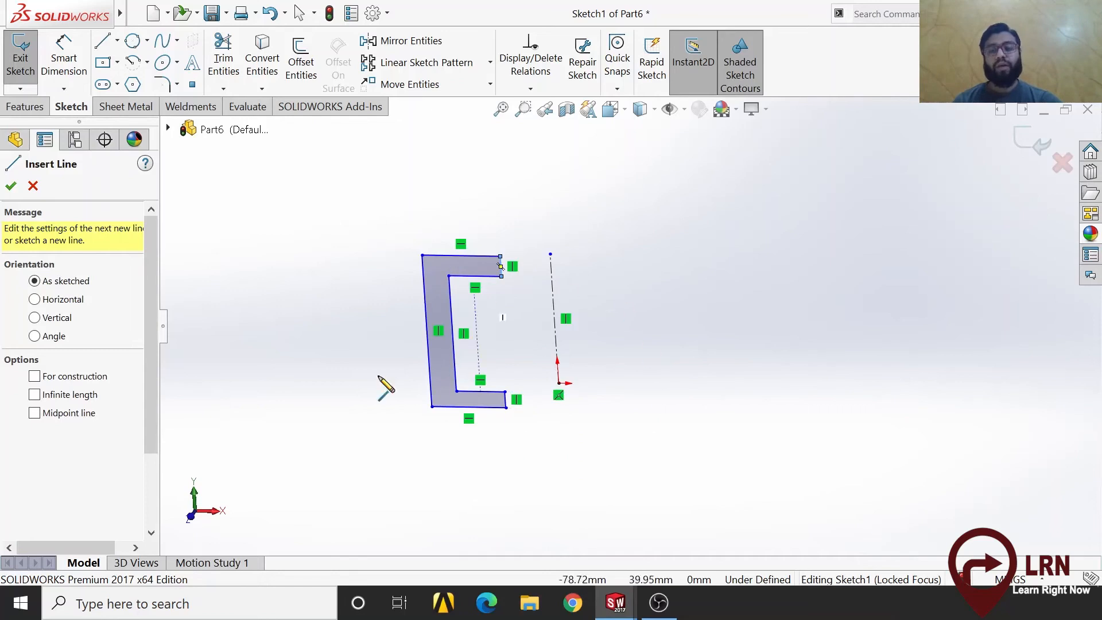
left_click(9, 186)
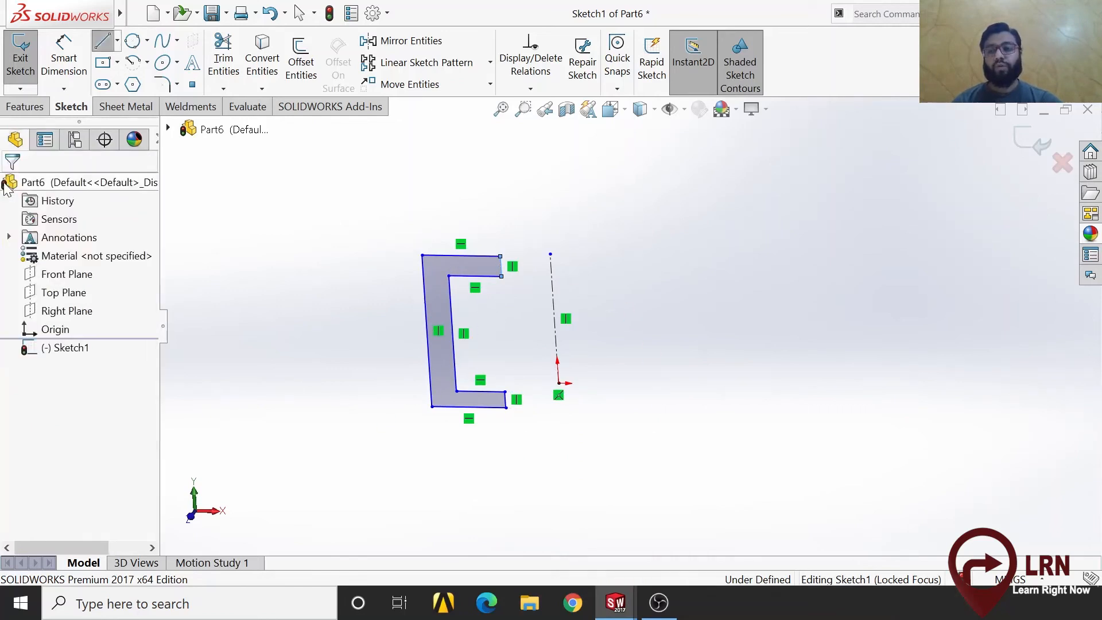
- Revolve the C-shaped profile 360 degrees, replacing the preselected axis with the vertical centerline, and accept the feature
left_click(8, 112)
left_click(86, 66)
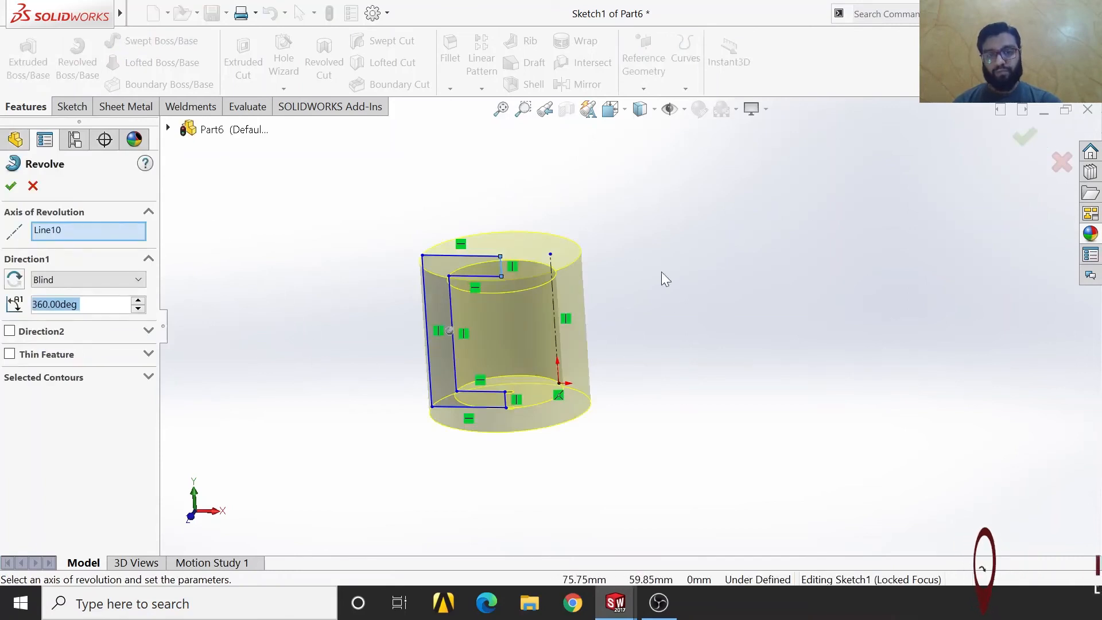
right_click(102, 234)
left_click(136, 250)
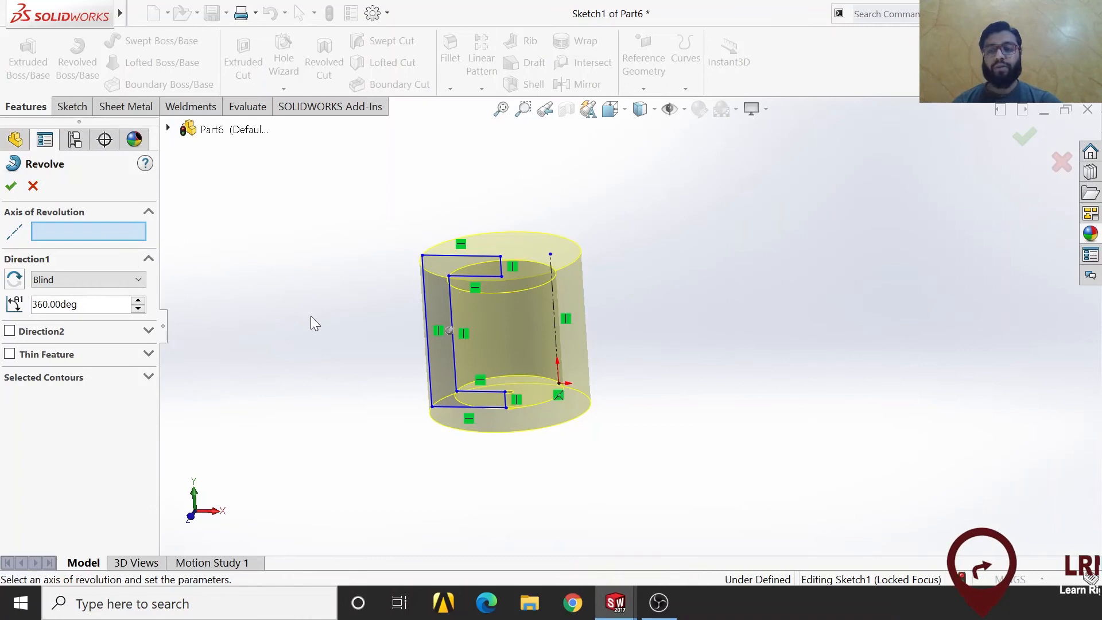
middle_click_drag(558, 381, 541, 396)
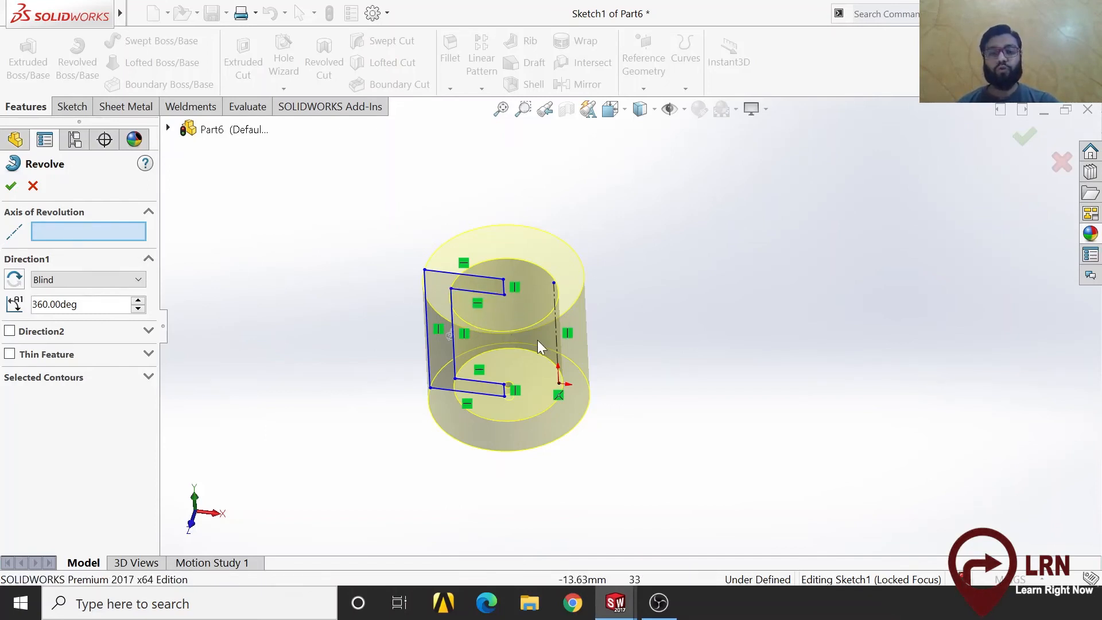
left_click(556, 346)
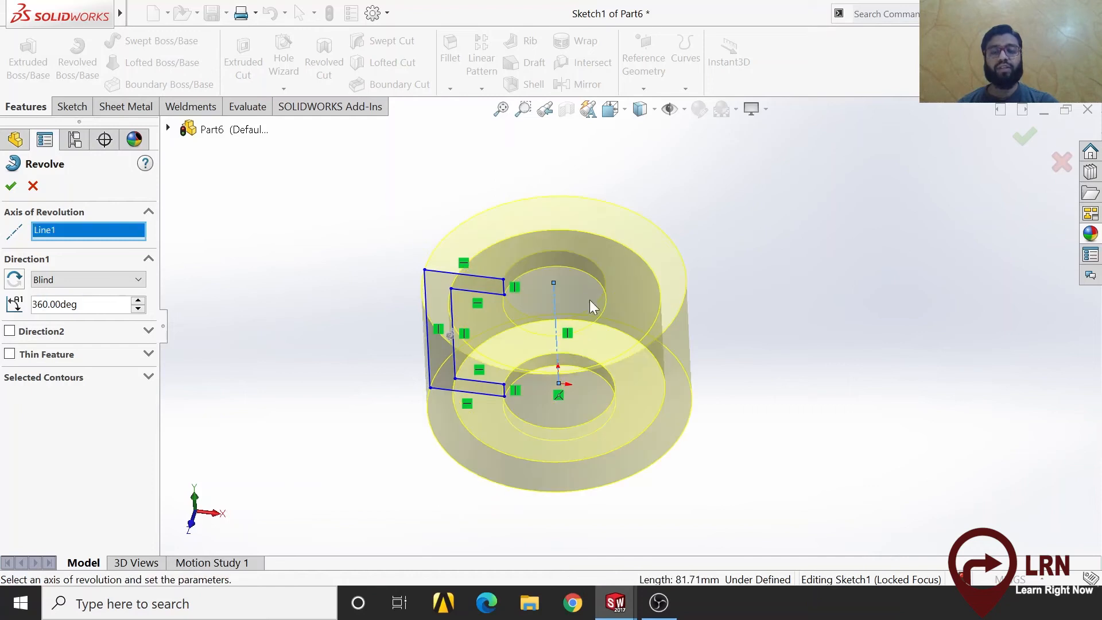
mouse_move(570, 372)
middle_mouse_down()
mouse_move(544, 468)
mouse_move(578, 505)
mouse_move(542, 491)
mouse_move(568, 461)
middle_mouse_up()
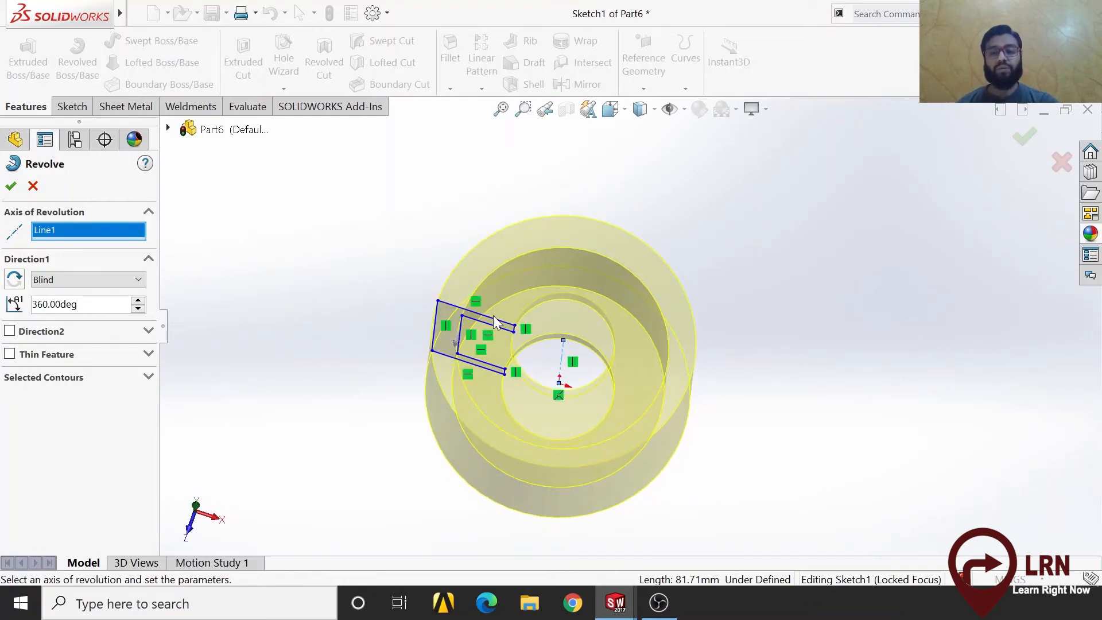
mouse_move(553, 319)
middle_mouse_down()
mouse_move(556, 402)
mouse_move(564, 387)
mouse_move(645, 373)
mouse_move(568, 328)
mouse_move(556, 364)
mouse_move(580, 247)
mouse_move(559, 172)
mouse_move(461, 222)
mouse_move(453, 251)
mouse_move(480, 310)
mouse_move(515, 332)
middle_mouse_up()
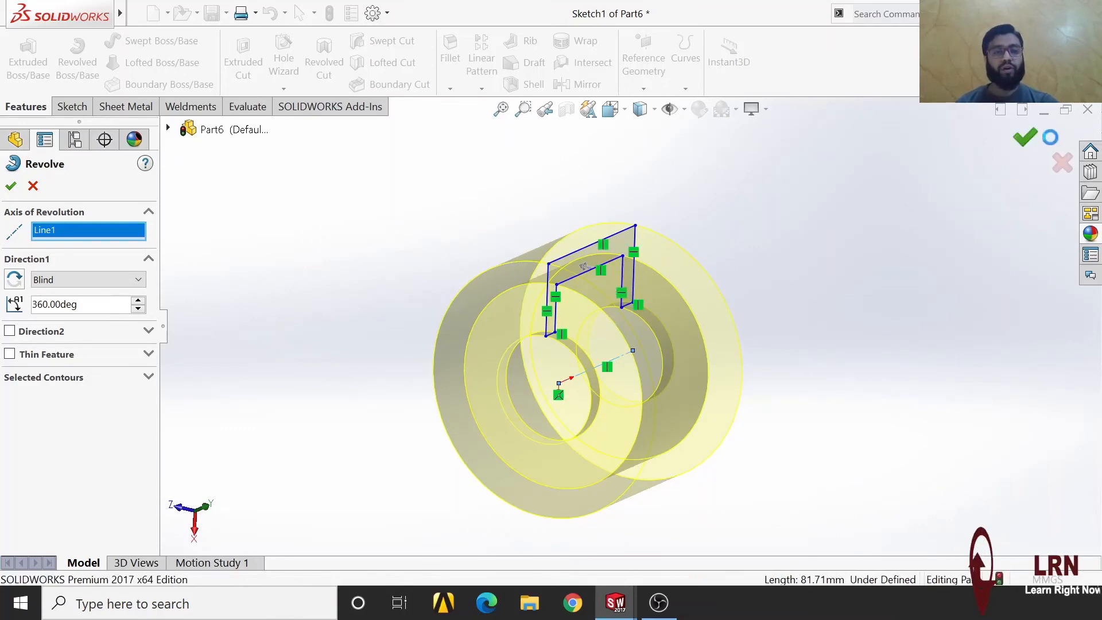
left_click(1025, 136)
- Examine the revolved ring's bore and hollow interior, and reopen the revolve feature for editing
middle_click_drag(681, 411, 578, 300)
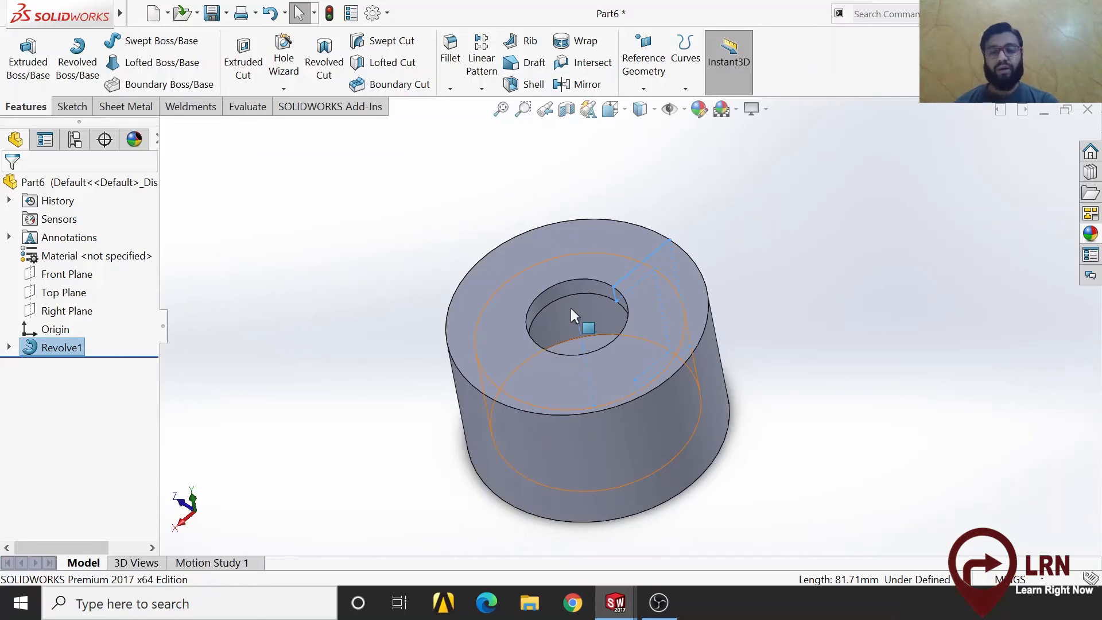
middle_click_drag(574, 329, 577, 374)
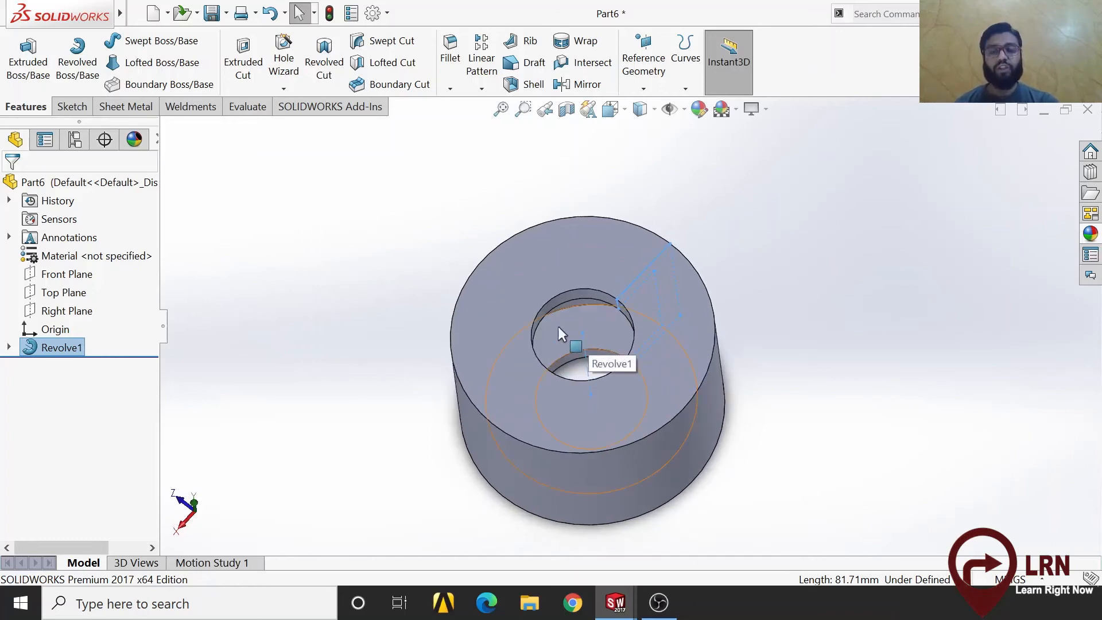
middle_click_drag(635, 407, 639, 355)
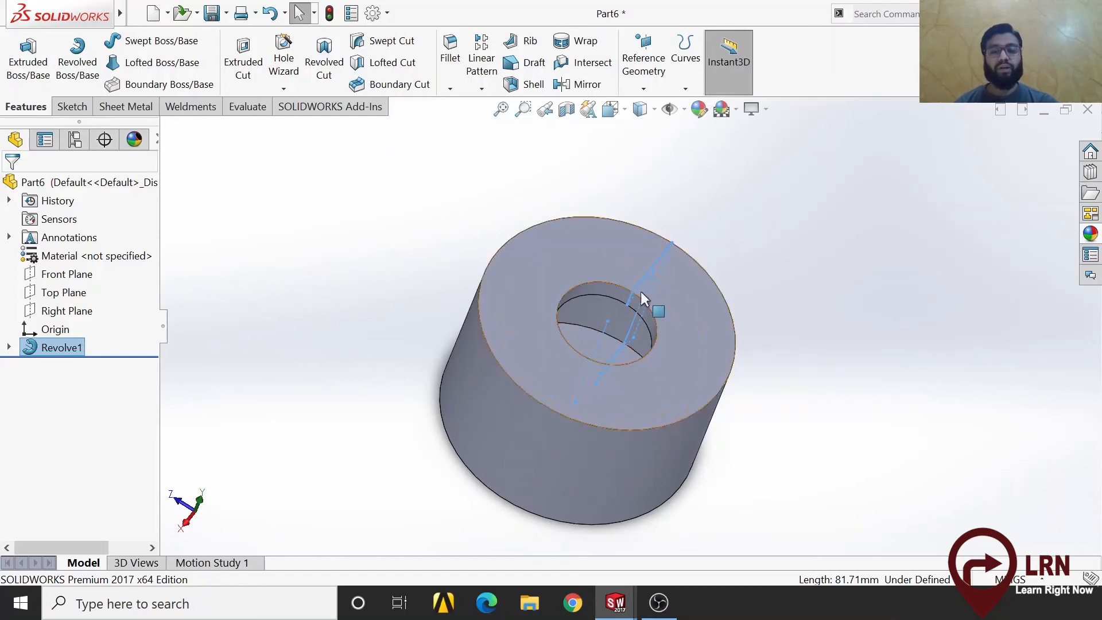
middle_click_drag(689, 393, 626, 339)
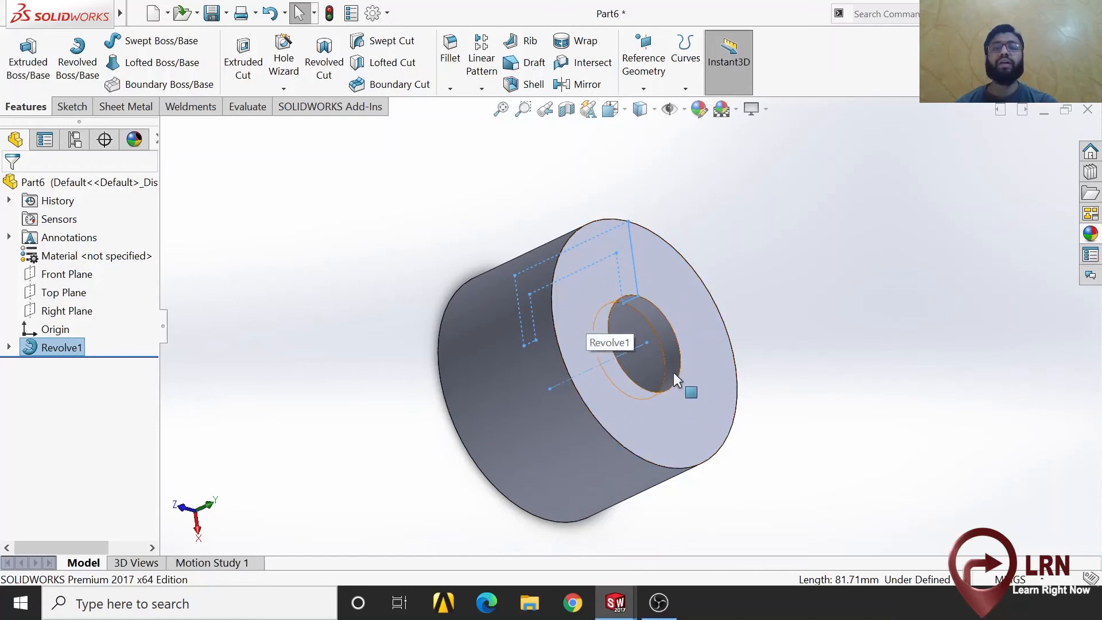
right_click(57, 344)
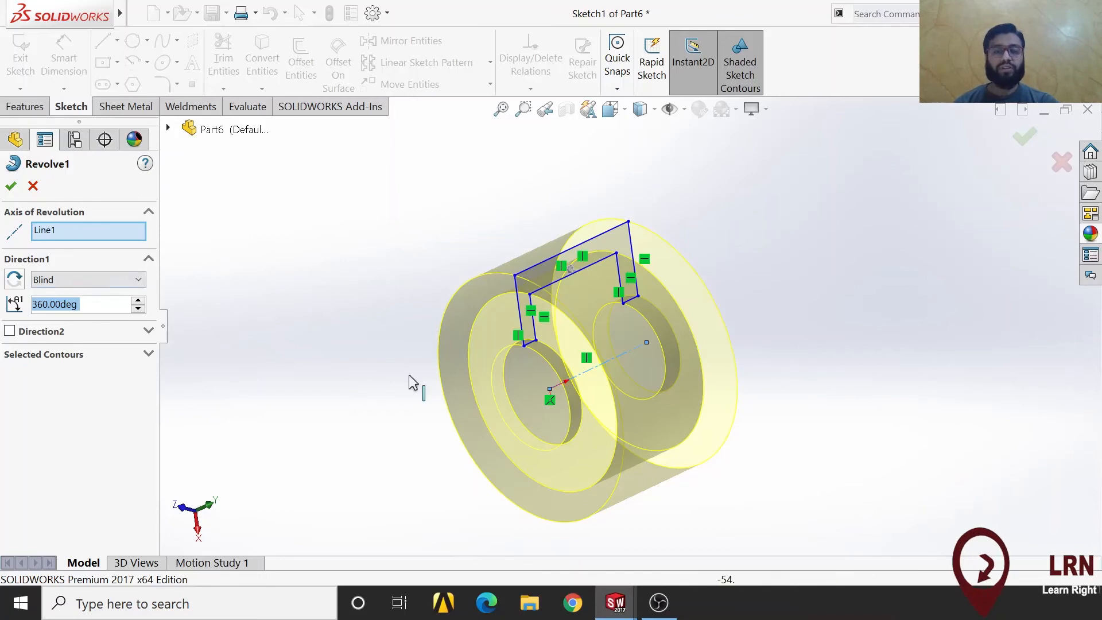
left_click(183, 511)
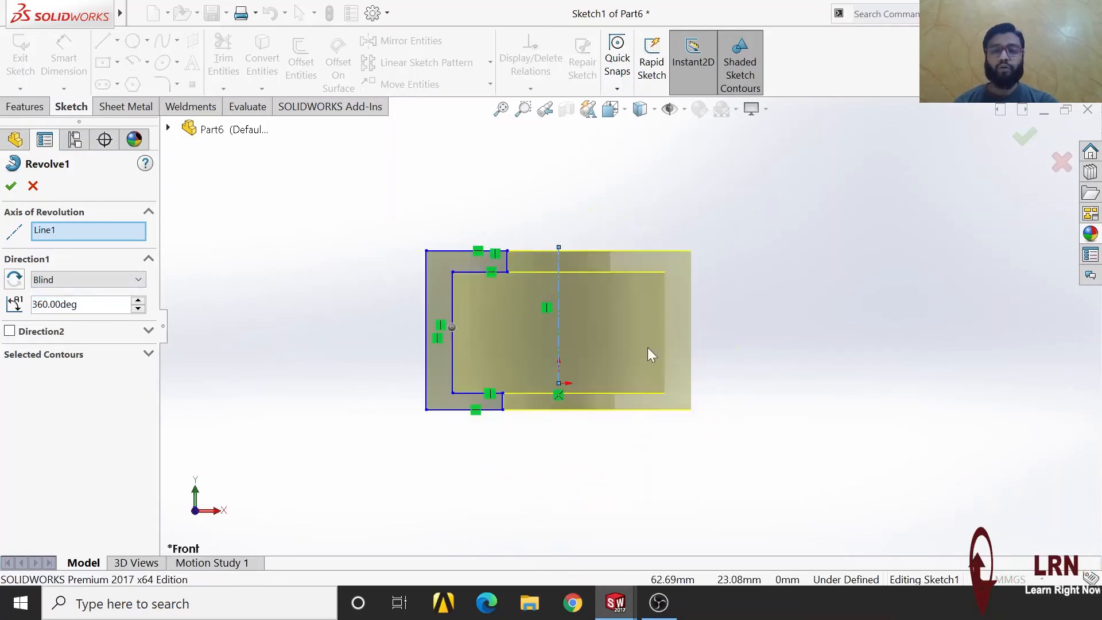
middle_click_drag(563, 431, 485, 443)
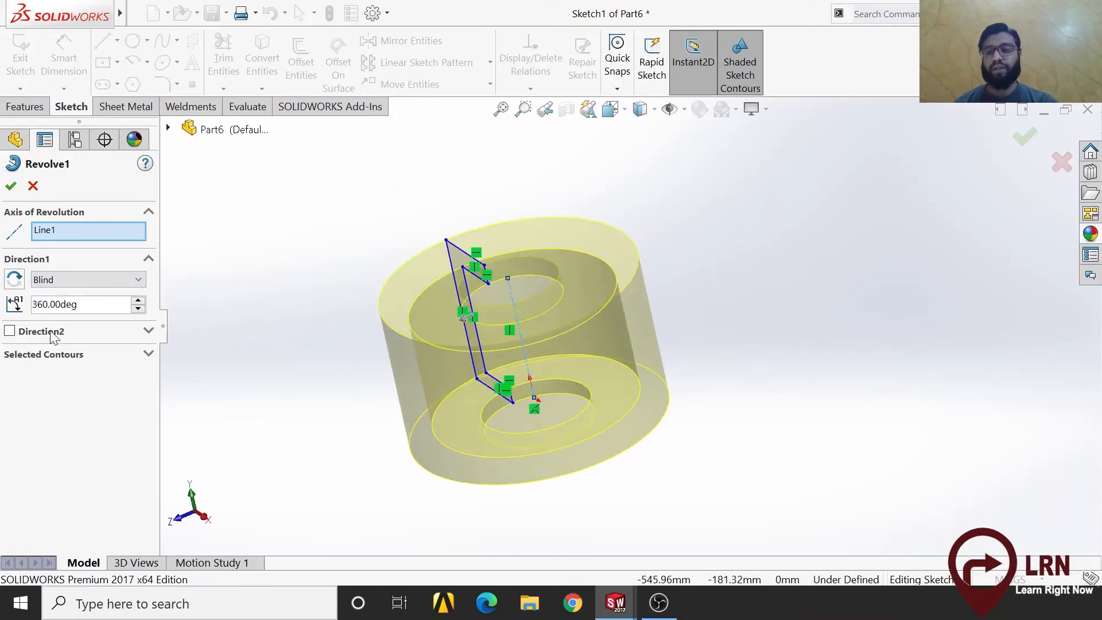
- Reduce the revolve's Direction 1 angle in increments to 331 degrees
left_click(138, 308)
left_click(138, 309)
left_click(138, 309)
left_click(138, 309)
left_click(138, 309)
left_click(138, 309)
left_click(138, 309)
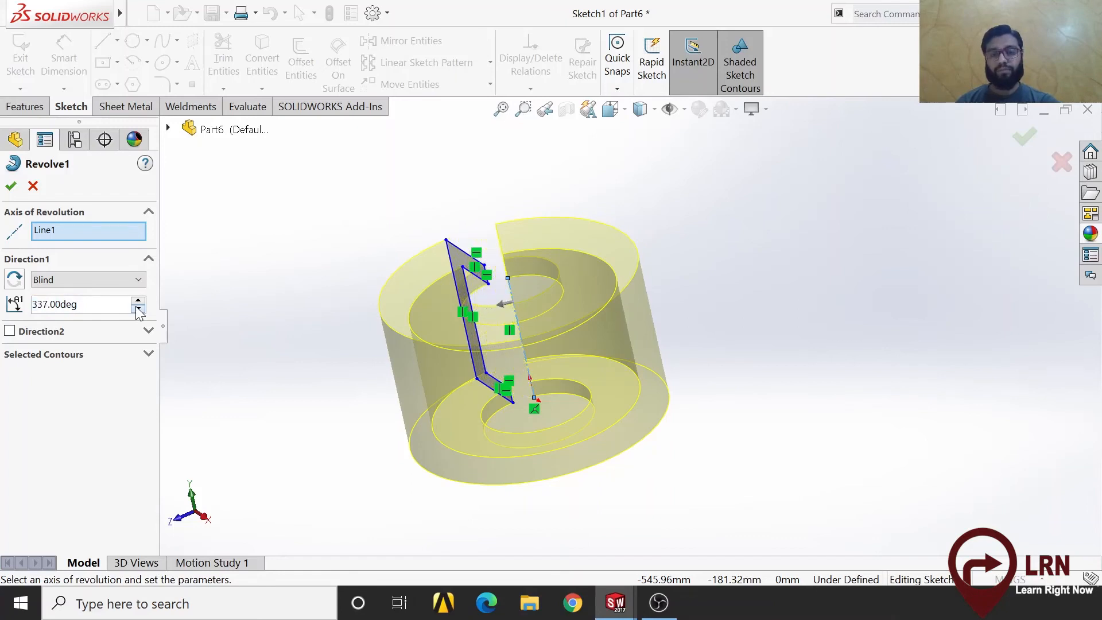
left_click(139, 308)
left_click(138, 309)
left_click(139, 309)
left_click(138, 309)
left_click(138, 309)
left_click(139, 309)
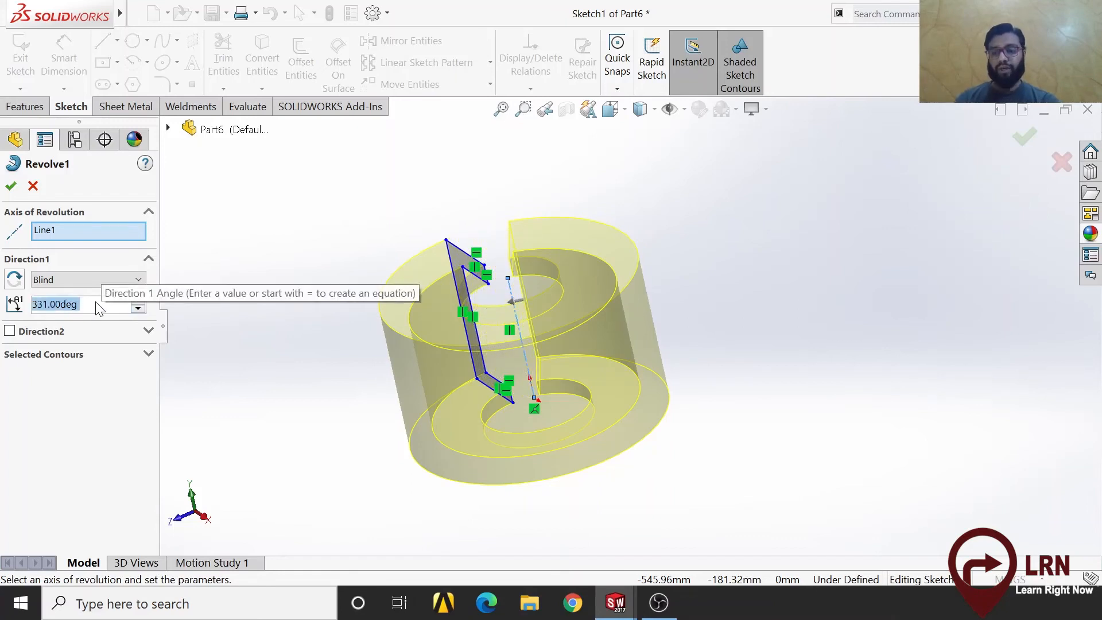
- Set the revolve's Direction 1 angle to 250 degrees
type("2")
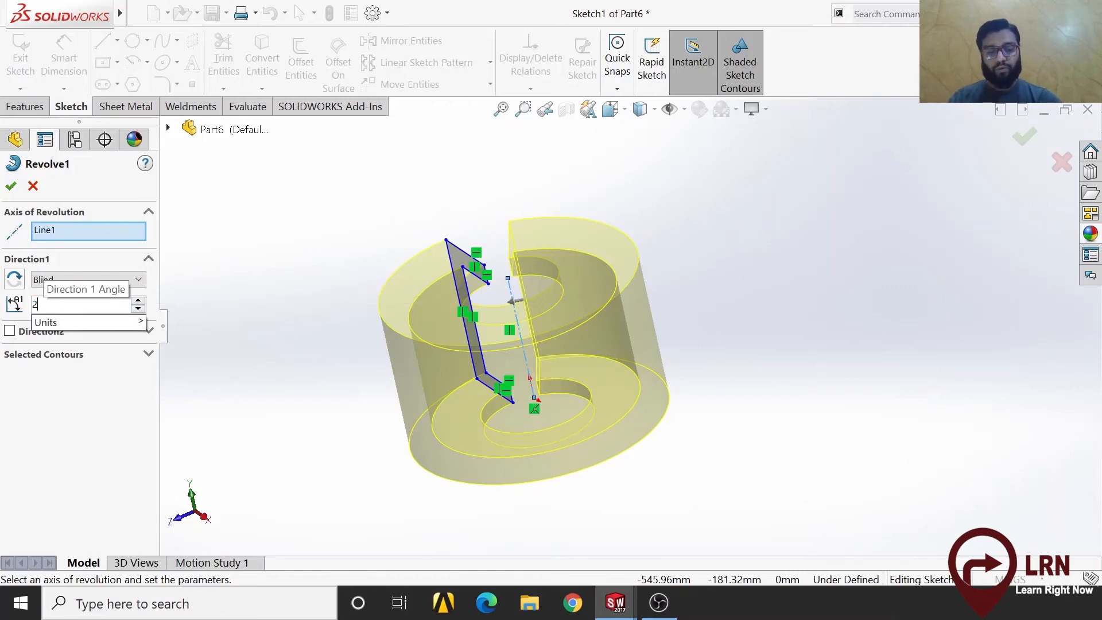
type("50")
key("Return")
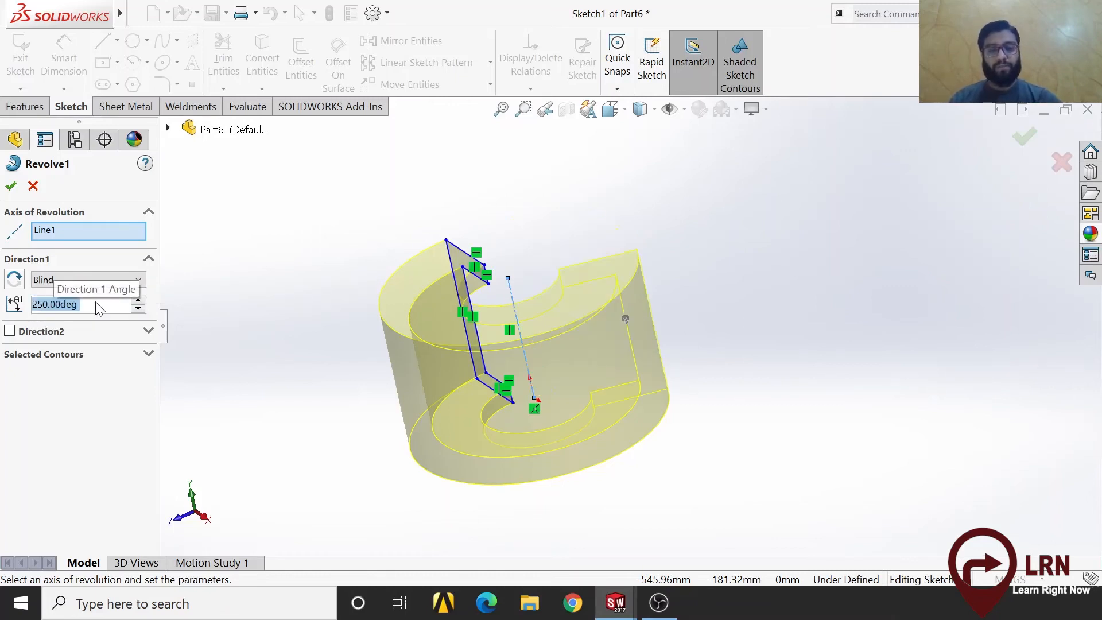
- Try reversing the Direction 1 revolve around the centerline and switch it back to the original side
left_click(205, 516)
mouse_move(522, 499)
middle_mouse_down()
mouse_move(437, 546)
mouse_move(454, 591)
middle_mouse_up()
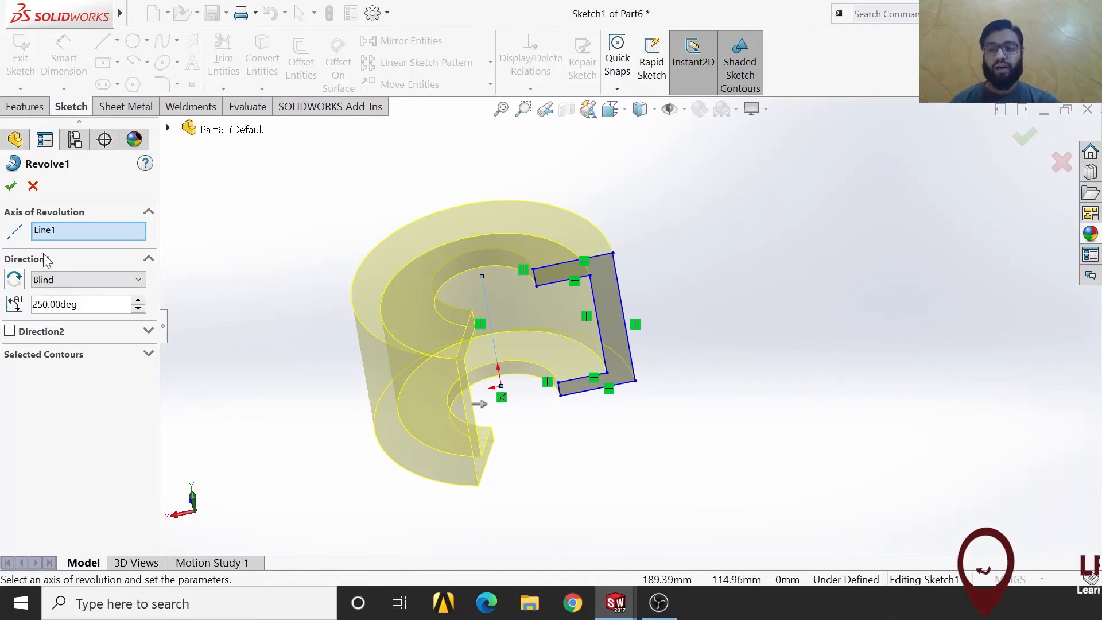
left_click(14, 281)
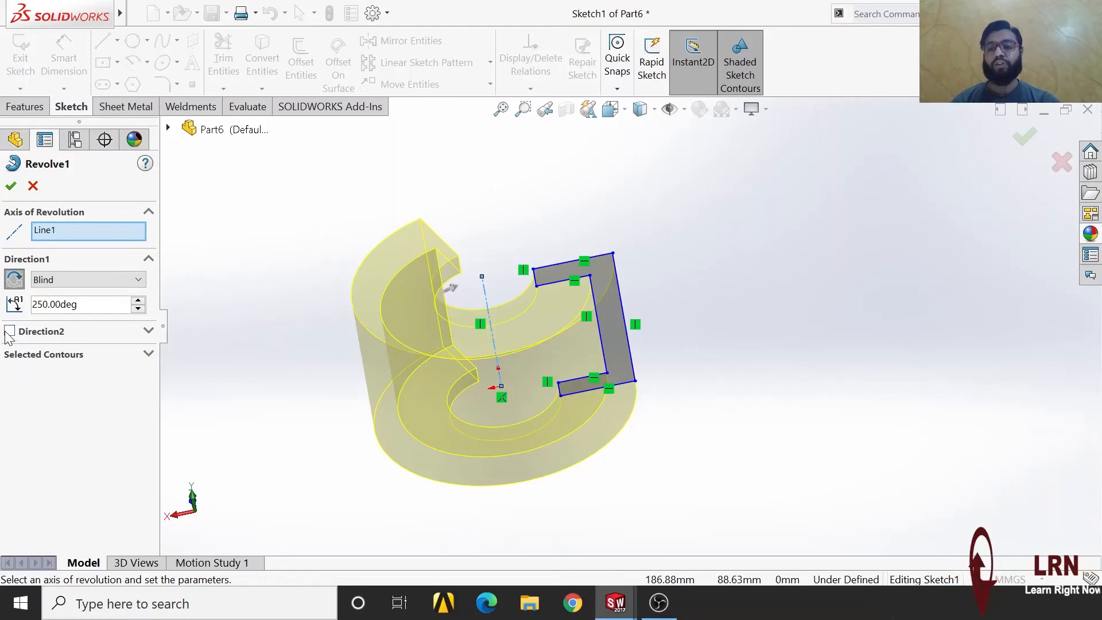
left_click(13, 280)
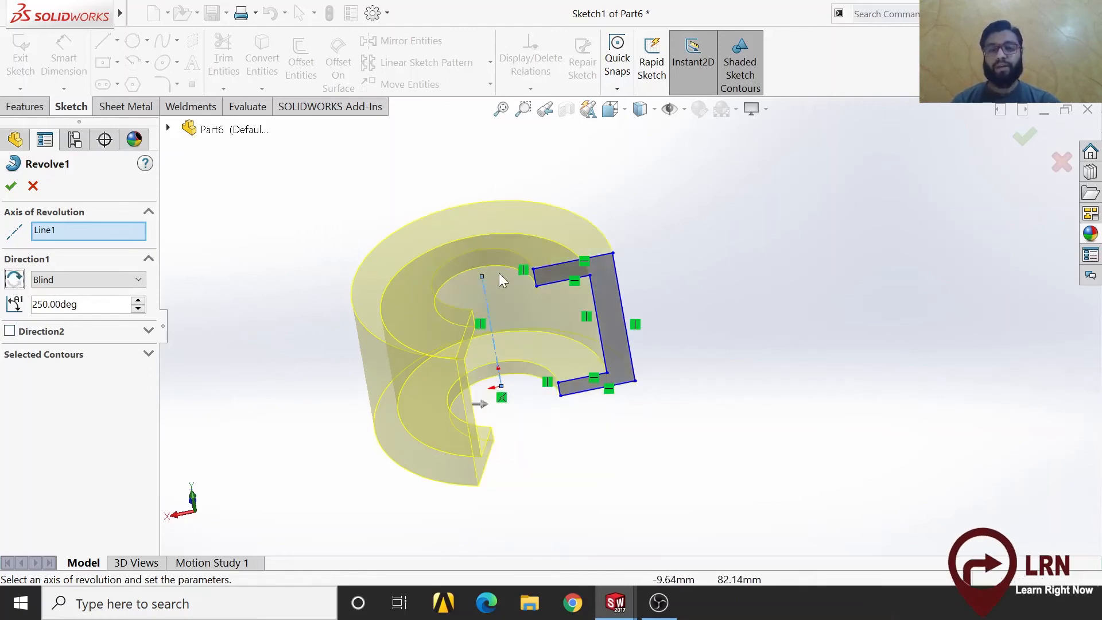
- Try a second revolve direction with a Blind angle of 41 degrees and turn Direction 2 off again
left_click(10, 331)
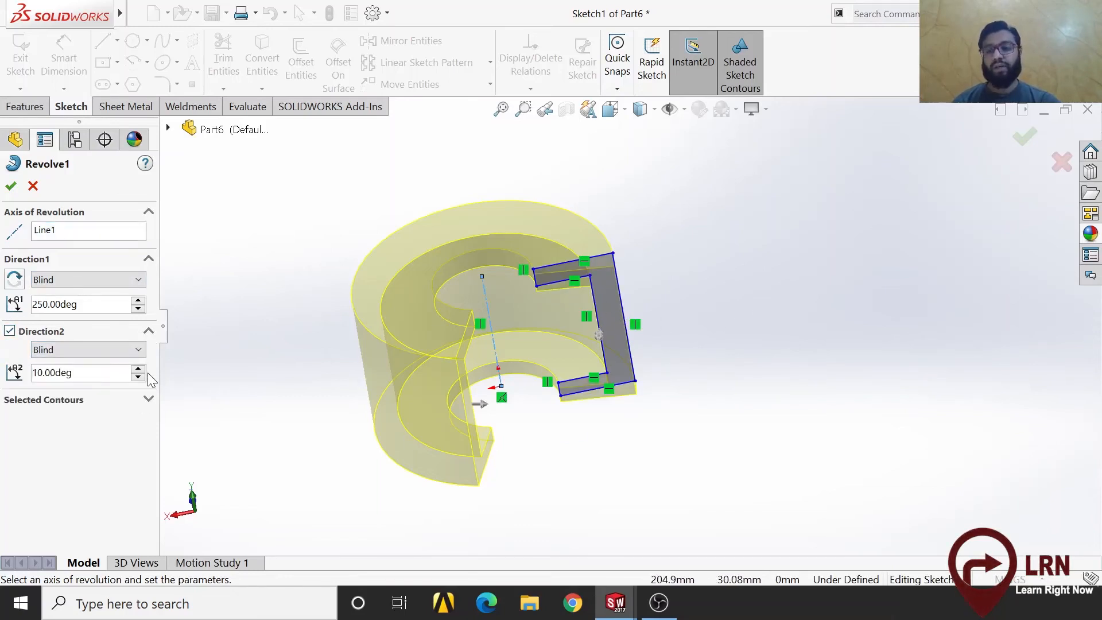
left_click_drag(138, 370, 138, 371)
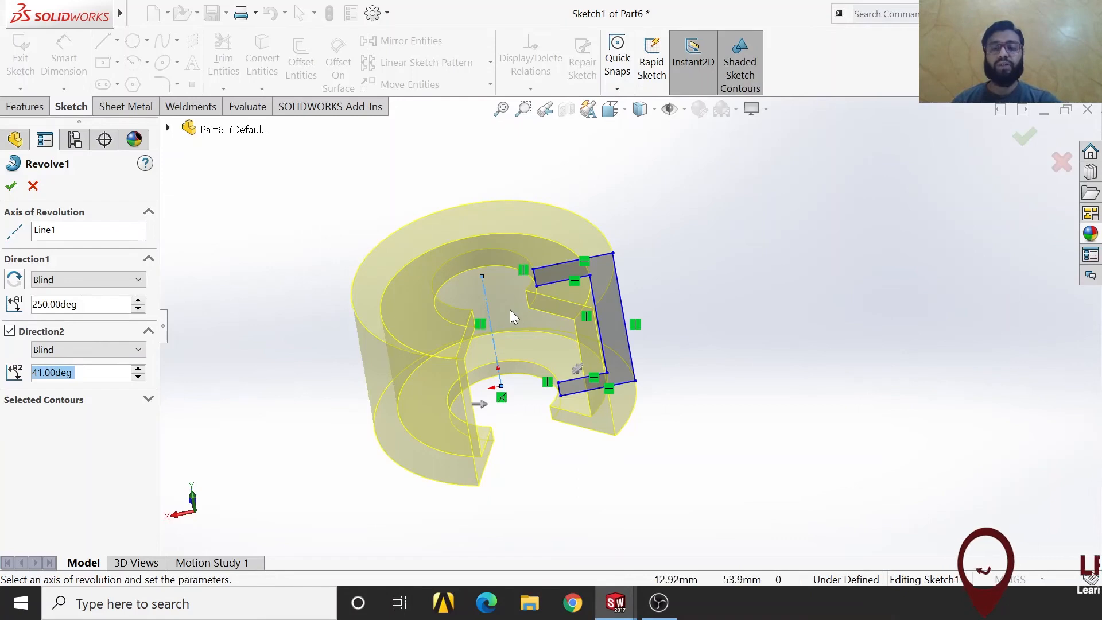
left_click(10, 333)
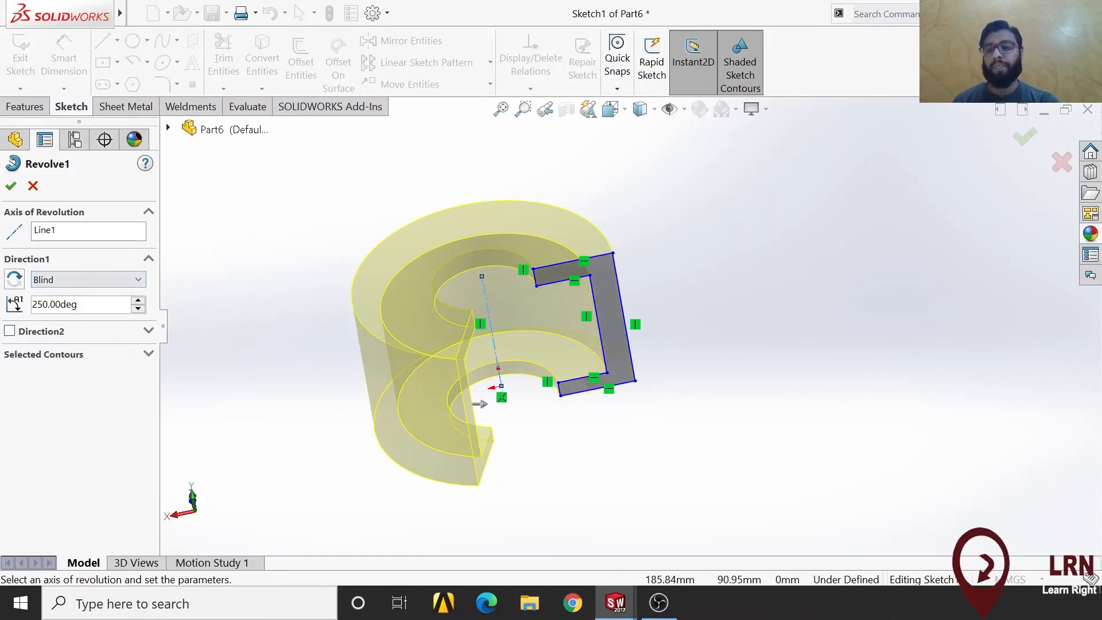
- Set the revolve's Direction 1 angle to 360 degrees
key("shift+Tab")
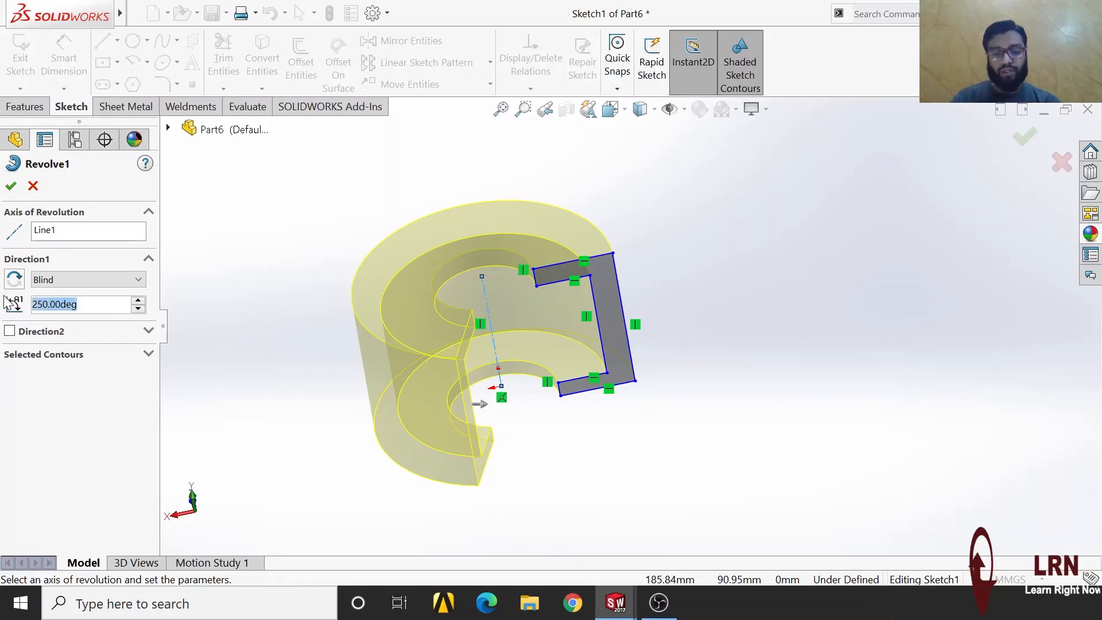
type("360")
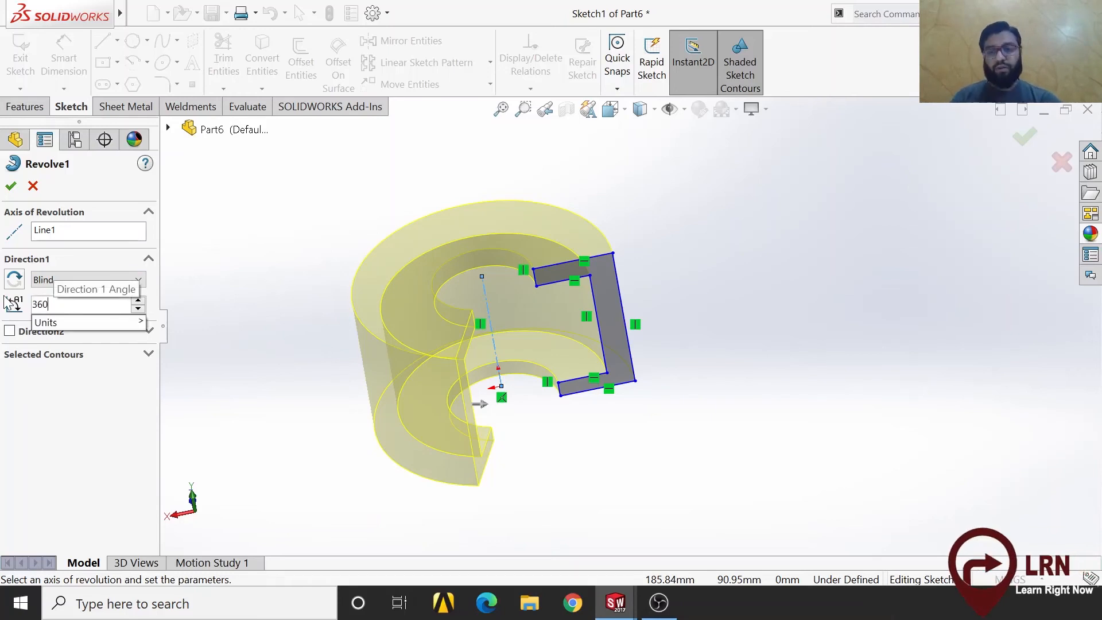
key("Return")
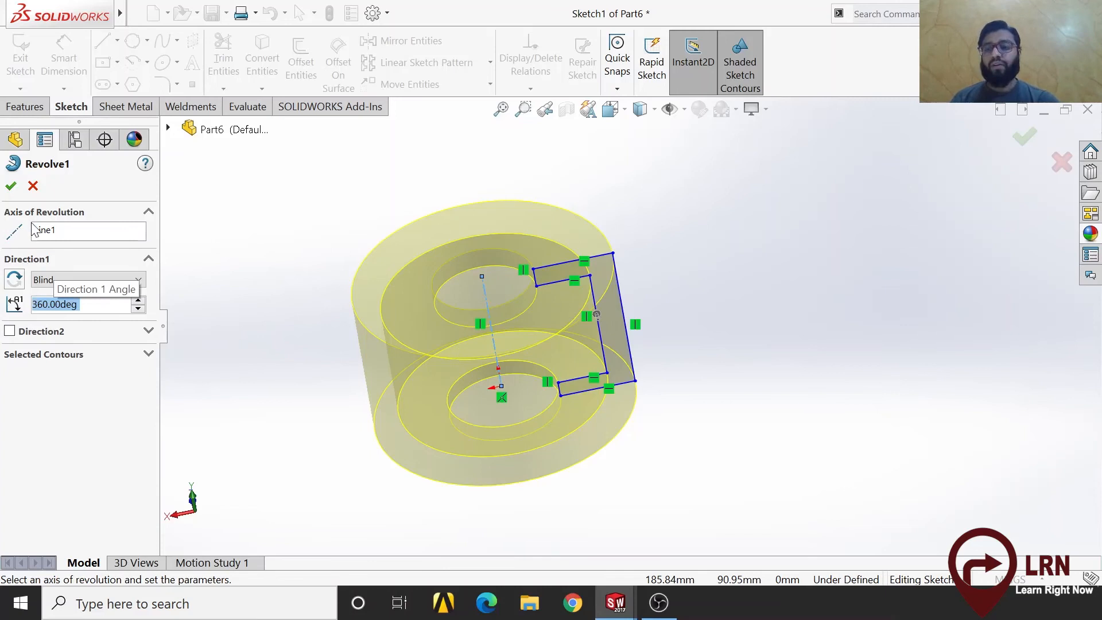
- Replace the axis of revolution with the short vertical end line of the C-profile's upper arm
right_click(82, 230)
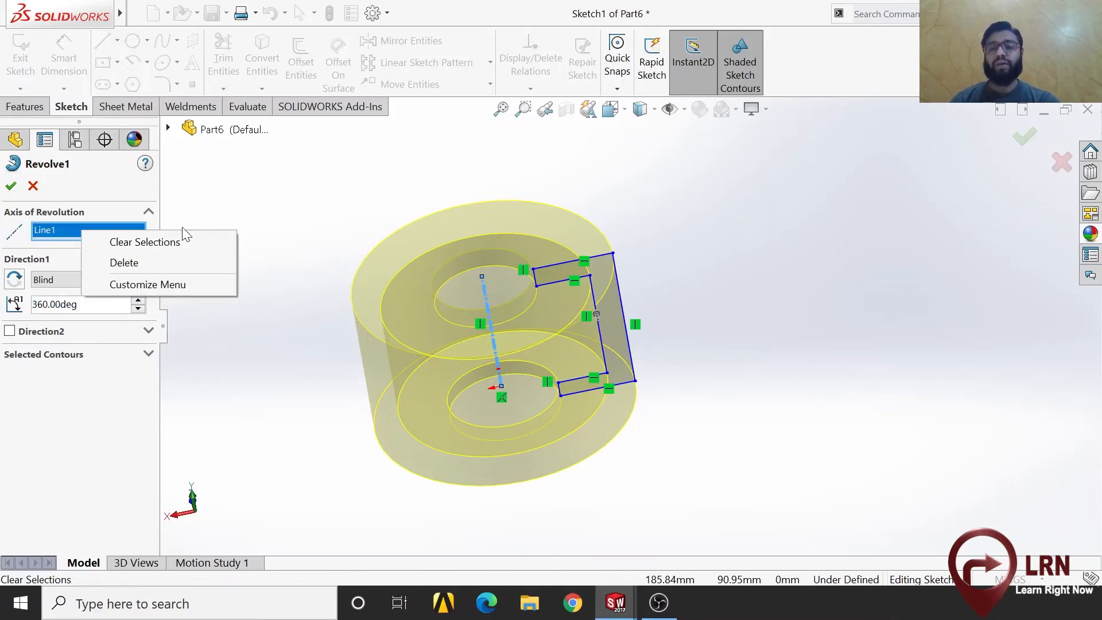
left_click(189, 244)
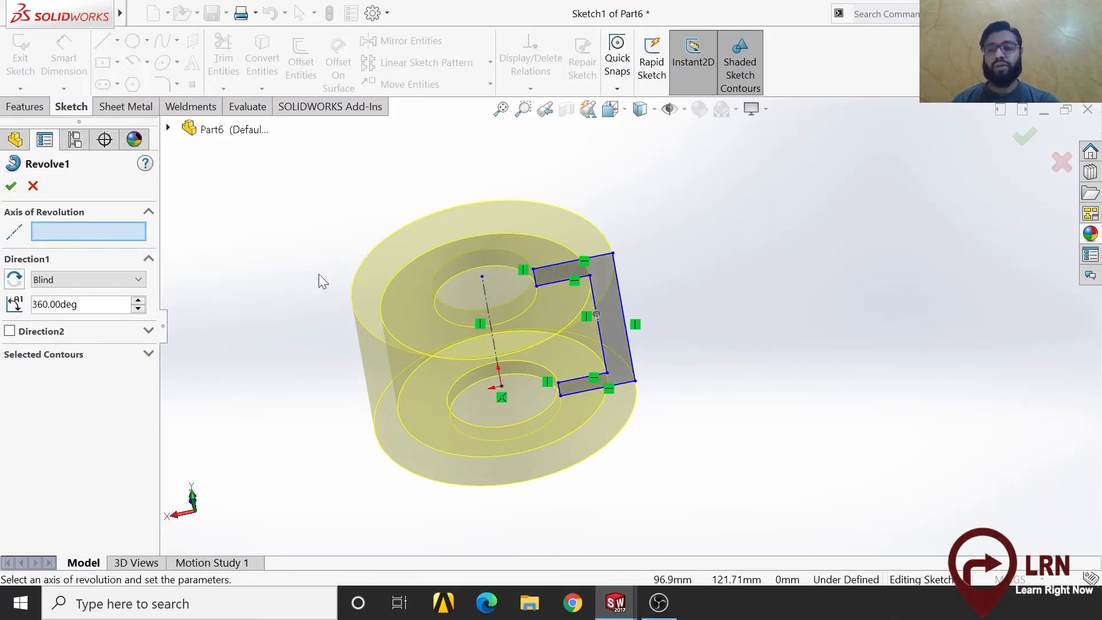
middle_click_drag(371, 379, 550, 281)
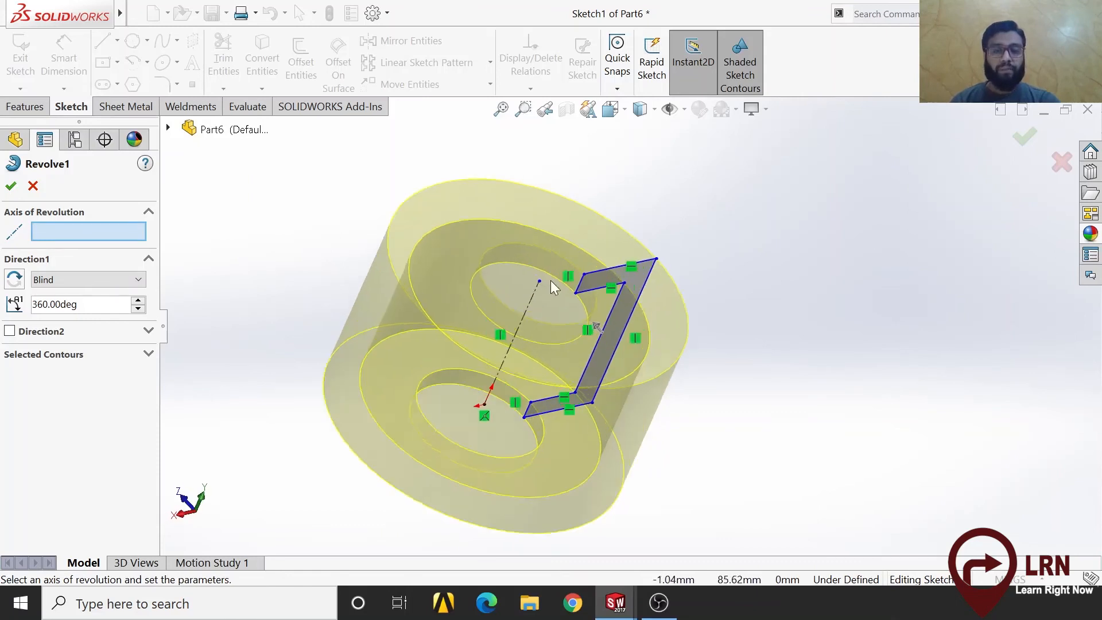
scroll(682, 292, "down", 5)
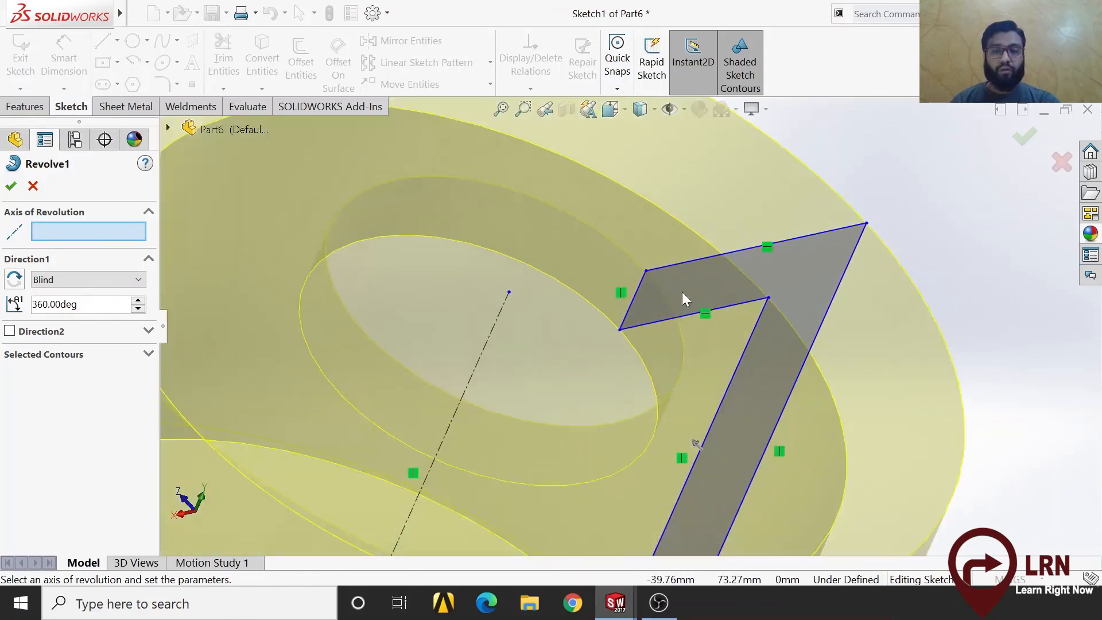
left_click(635, 300)
mouse_move(637, 401)
middle_mouse_down()
mouse_move(591, 452)
mouse_move(584, 434)
mouse_move(612, 502)
middle_mouse_up()
middle_click_drag(563, 444, 564, 485)
scroll(578, 505, "up", 4)
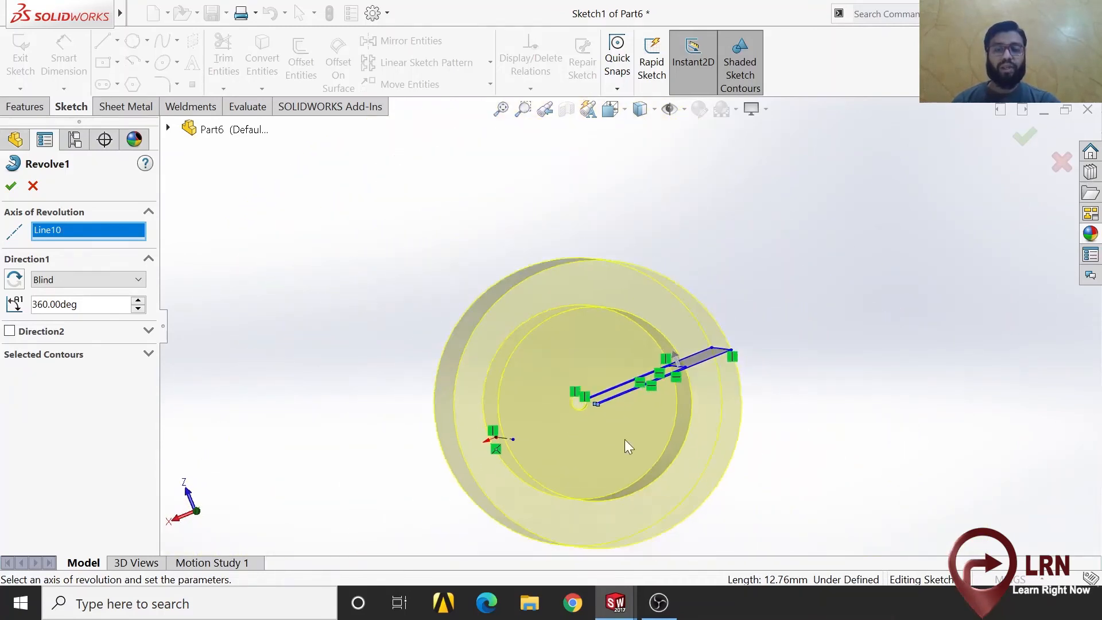
scroll(631, 433, "up", 2)
middle_click_drag(638, 456, 625, 336)
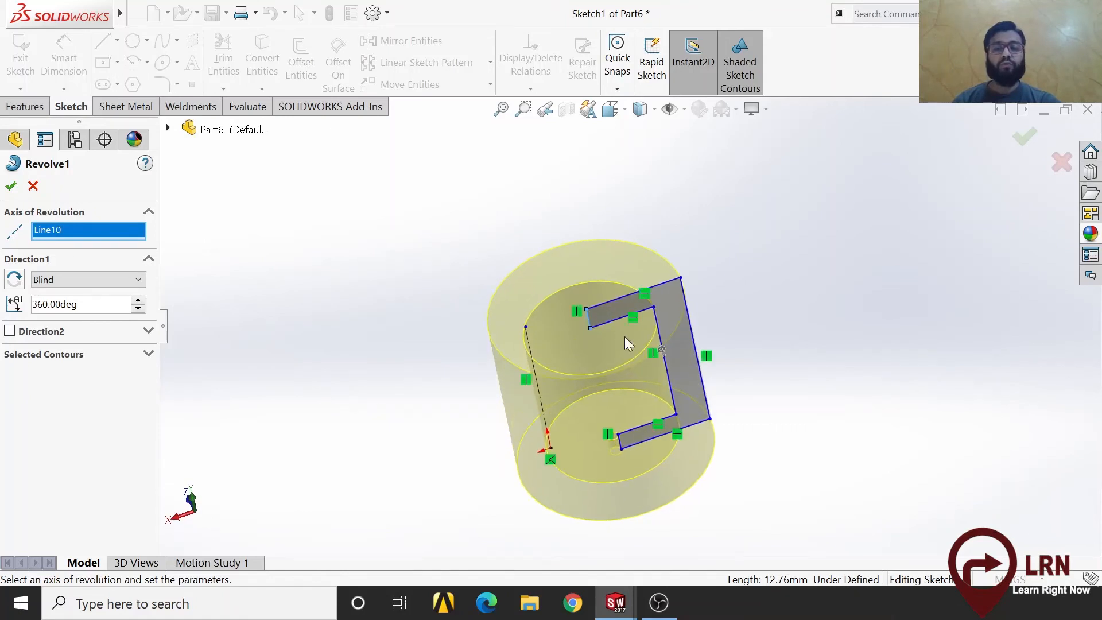
- Create the revolved solid and inspect it from several sides
left_click(1037, 133)
middle_click_drag(570, 412, 505, 290)
scroll(568, 371, "down", 4)
scroll(504, 290, "up", 5)
middle_click_drag(628, 353, 563, 325)
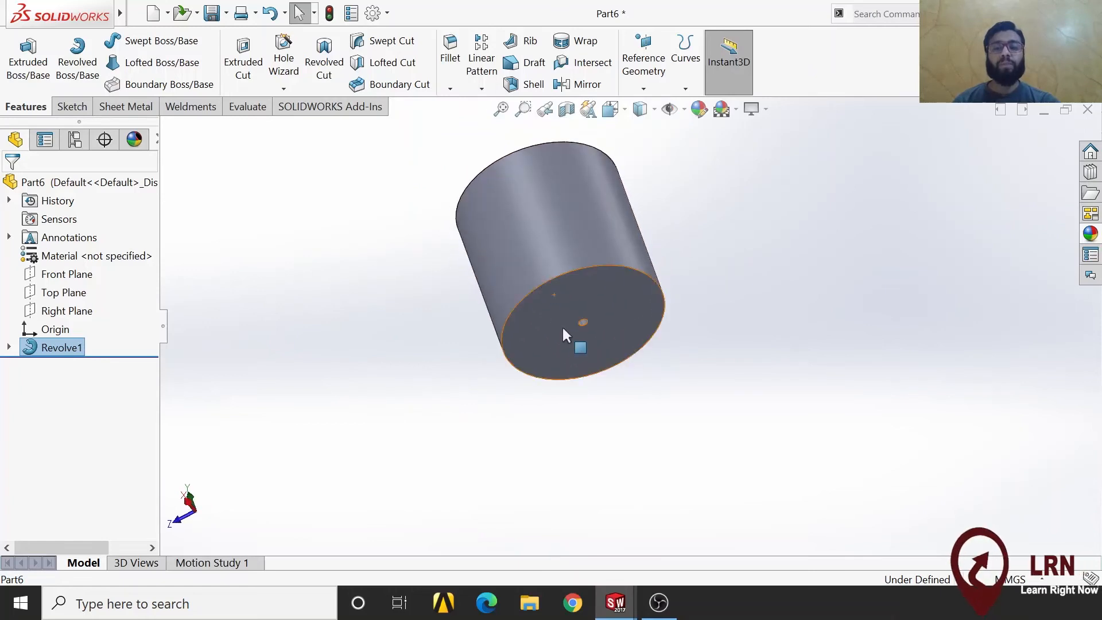
- Edit the revolve feature and replace its axis with the long outer vertical line of the C-profile
left_click(62, 347)
left_click(61, 348)
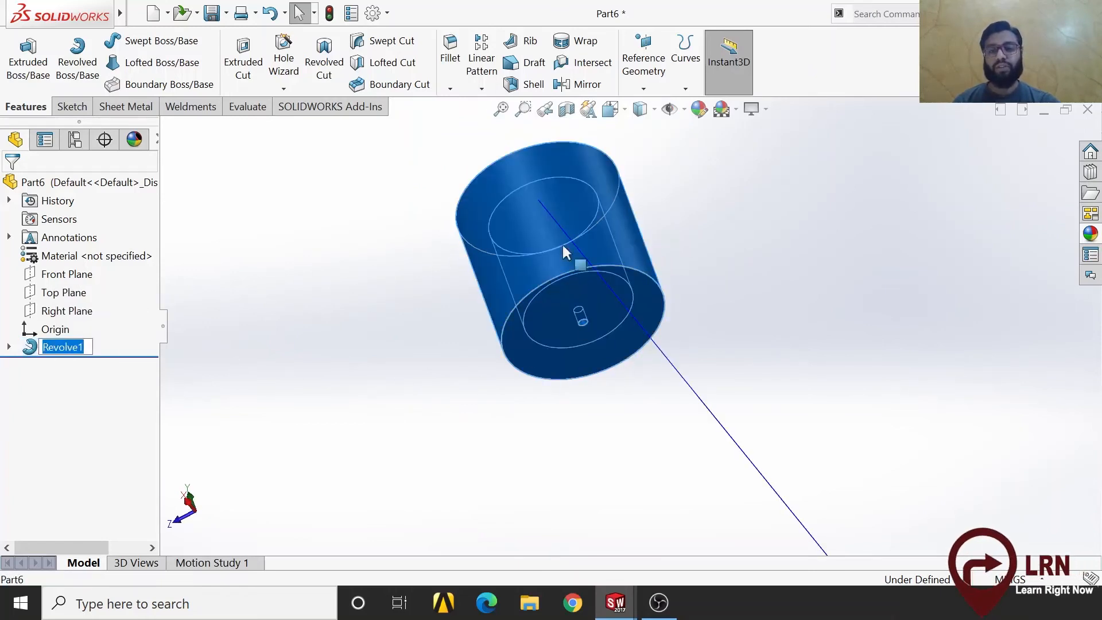
left_click(9, 348)
right_click(39, 351)
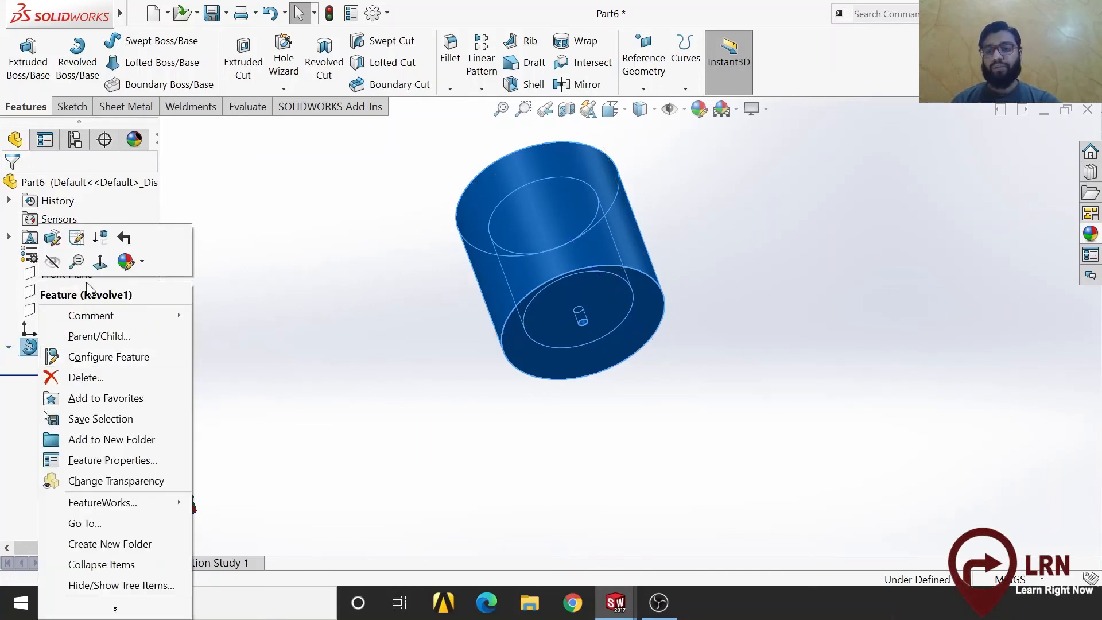
left_click(60, 242)
mouse_move(388, 429)
middle_mouse_down()
mouse_move(450, 380)
mouse_move(500, 370)
mouse_move(515, 382)
middle_mouse_up()
right_click(79, 229)
left_click(120, 246)
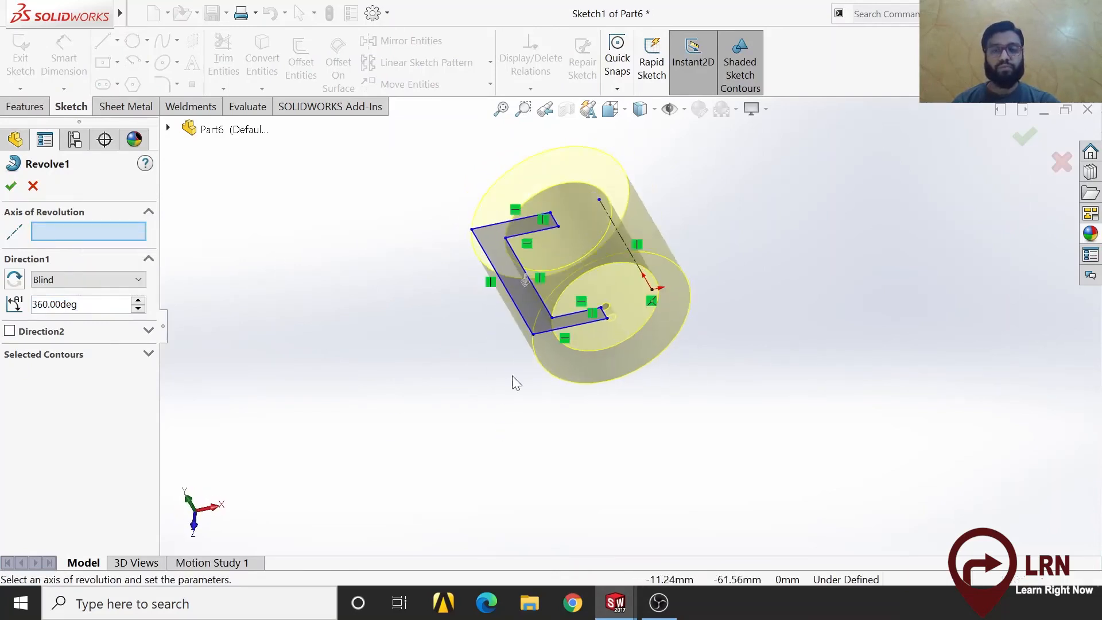
left_click(510, 291)
middle_click_drag(340, 385, 397, 319)
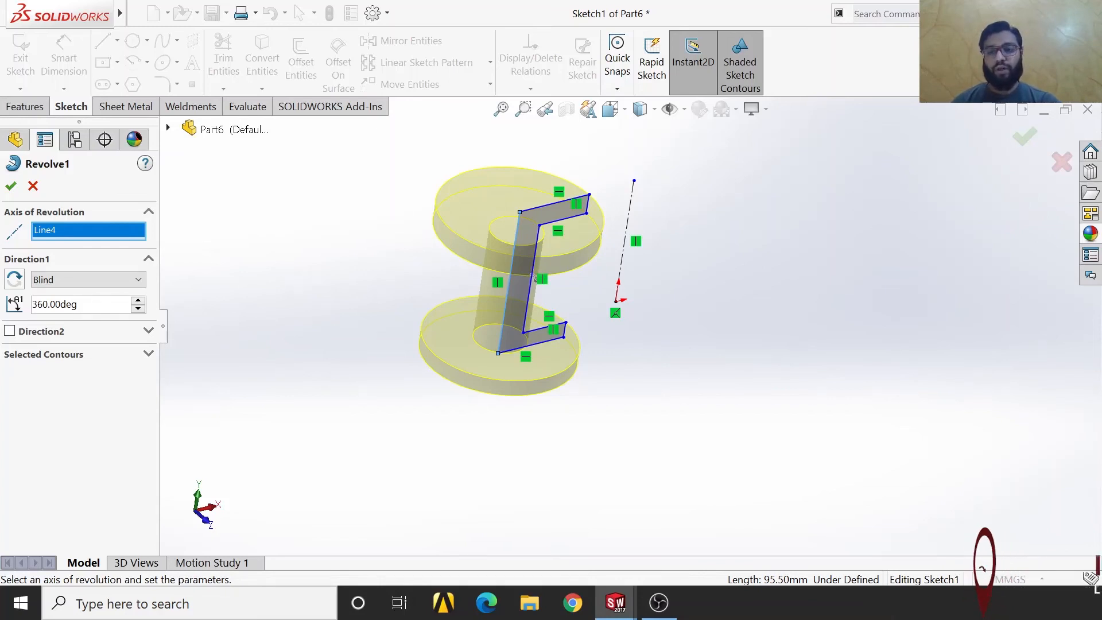
- Reduce the Direction 1 angle to 325 degrees and accept the revolve about the profile's outer line
left_click(138, 309)
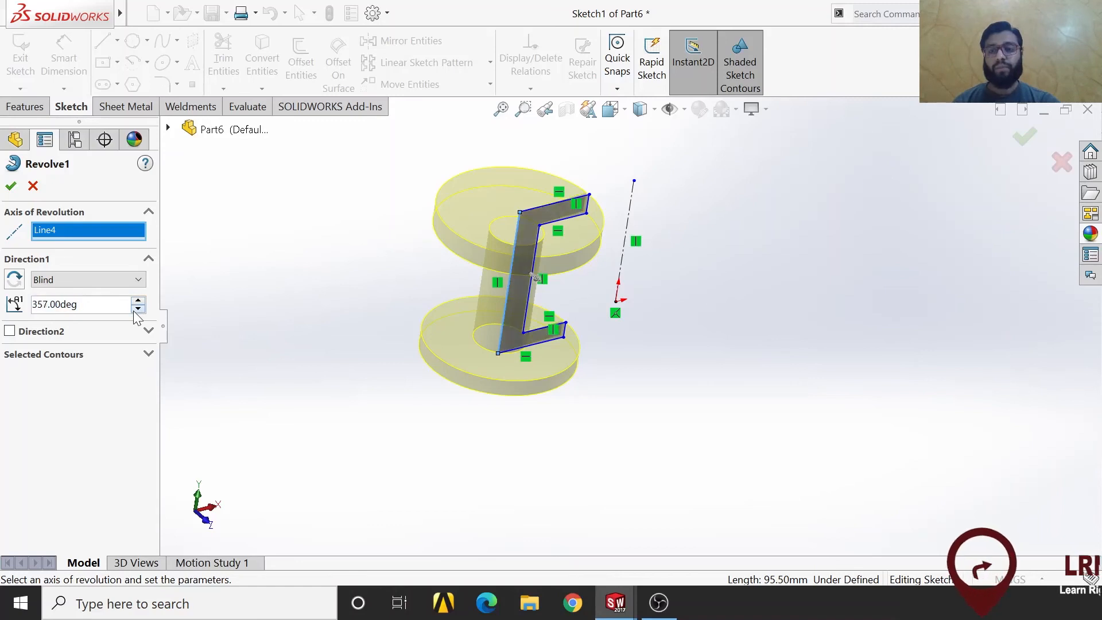
left_click(137, 309)
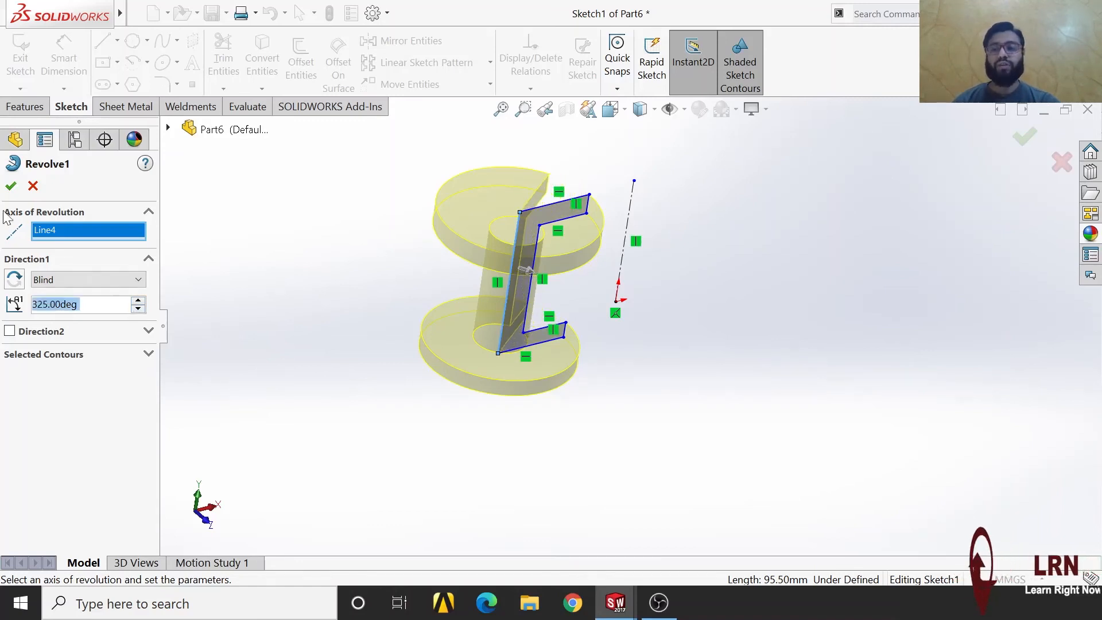
key("Return")
middle_click_drag(509, 454, 607, 503)
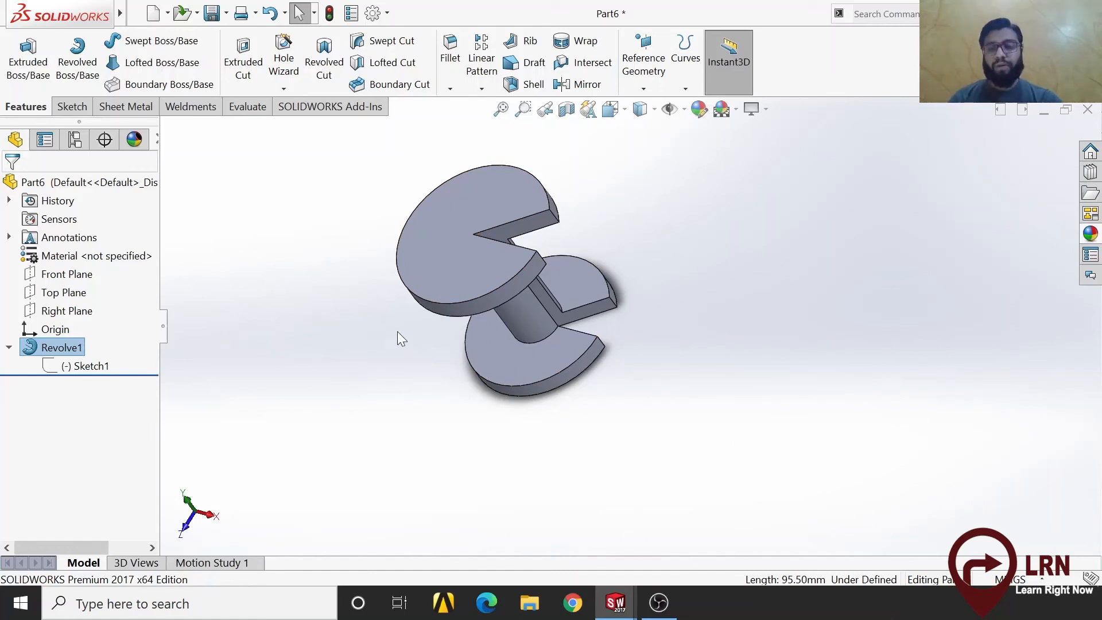
- Reopen the revolve feature for editing and make the vertical centerline its axis of revolution again
right_click(75, 344)
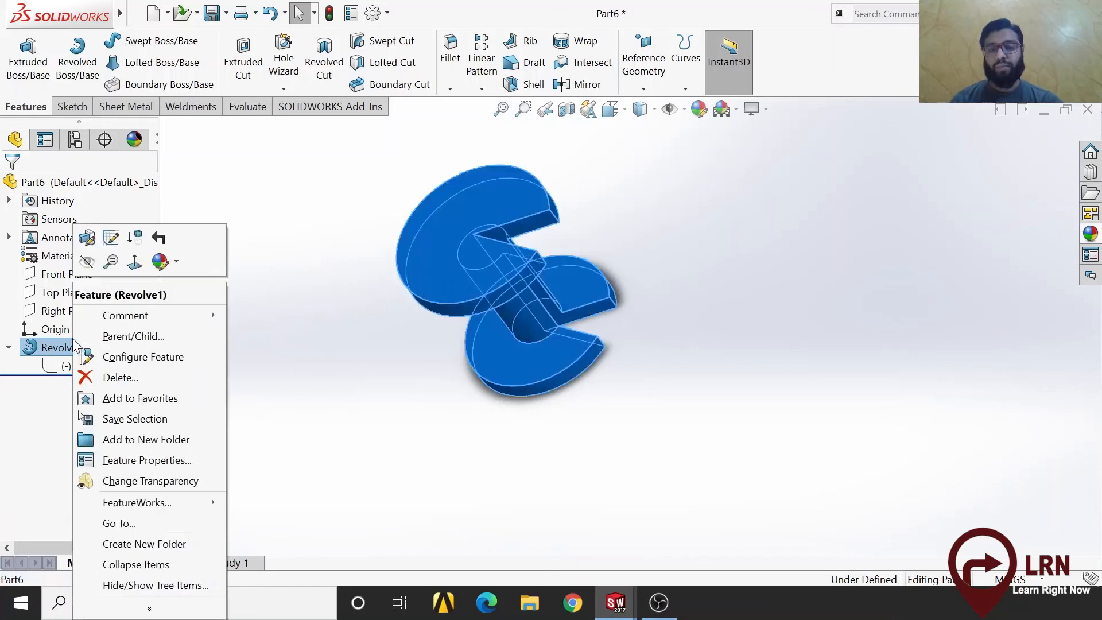
left_click(94, 237)
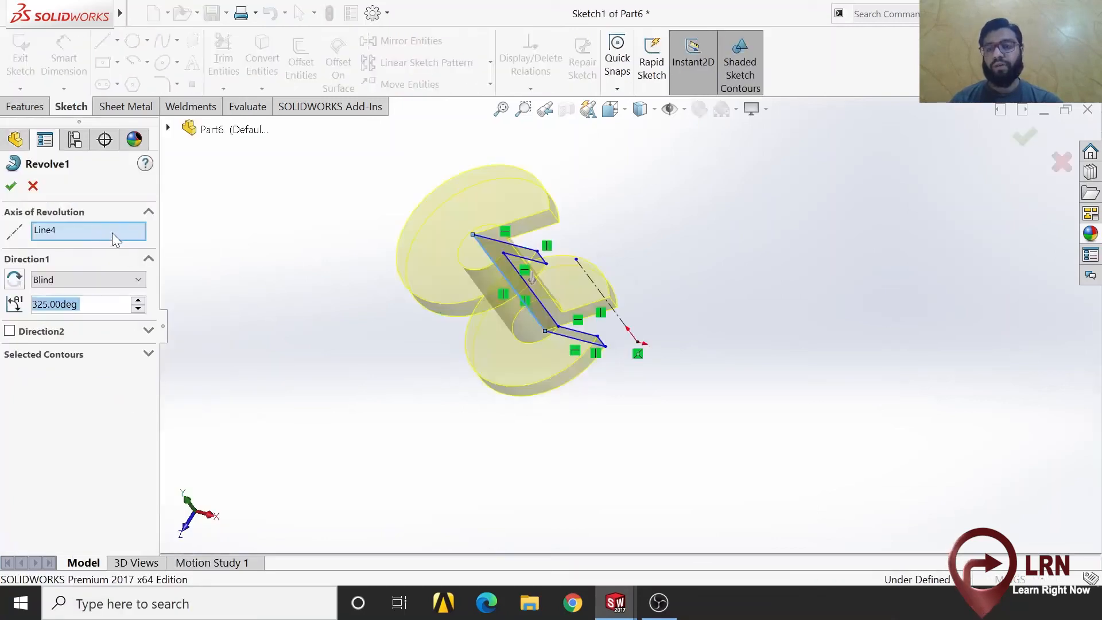
right_click(98, 229)
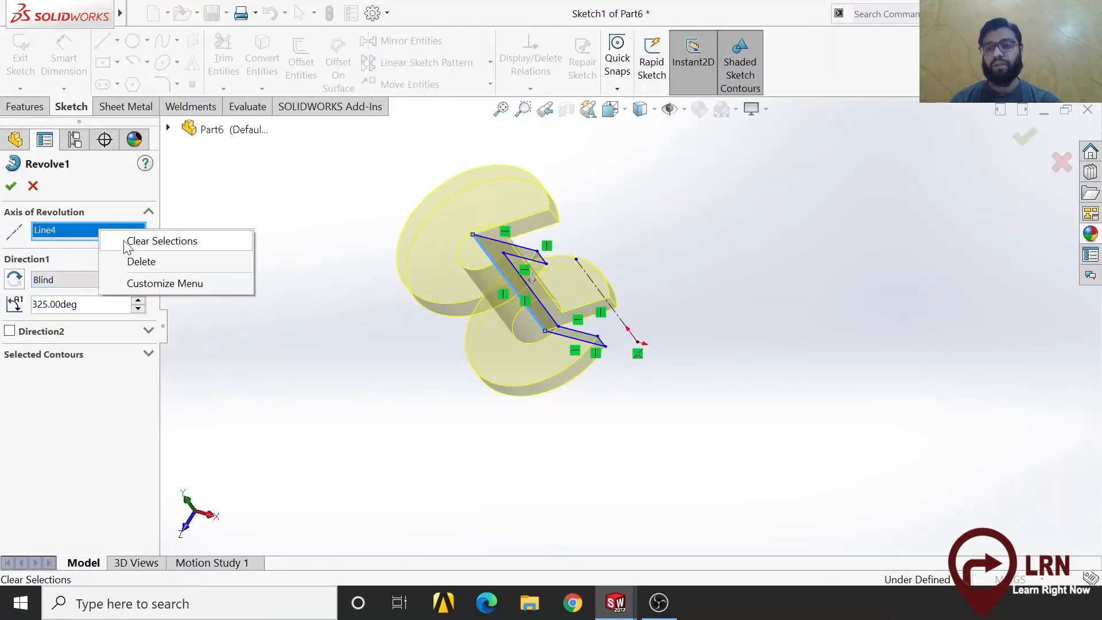
left_click(158, 241)
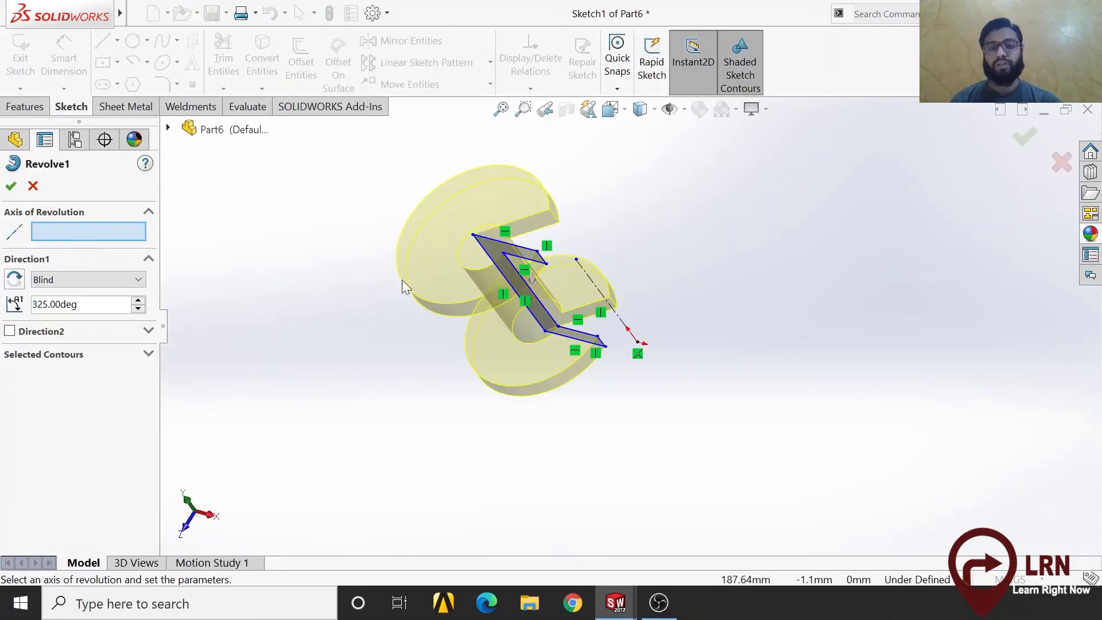
left_click(612, 310)
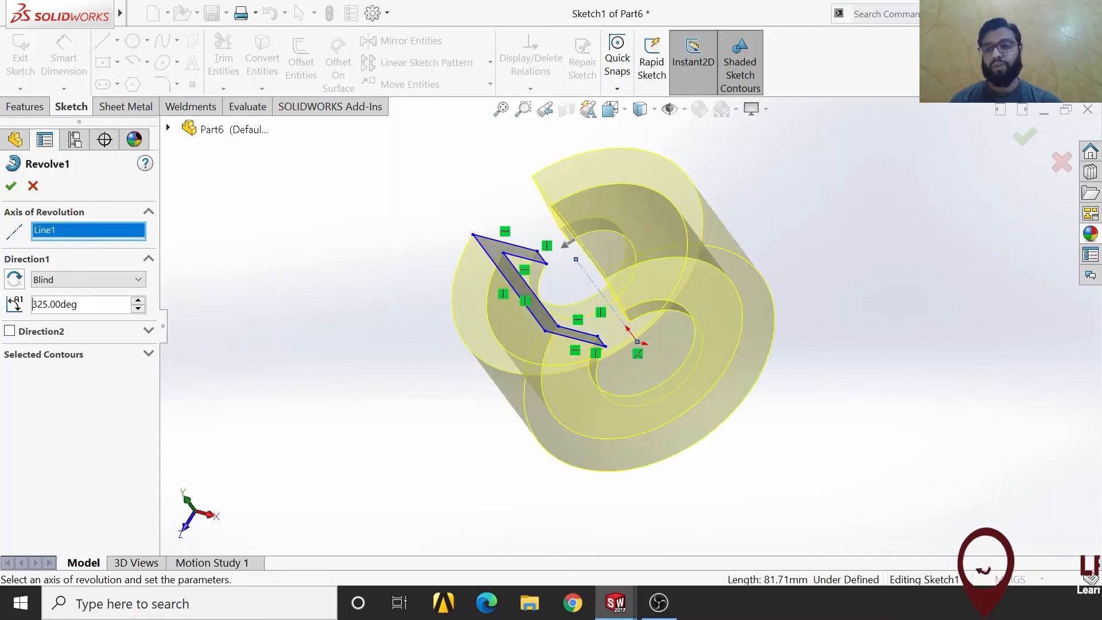
- Set the Direction 1 angle to 360 degrees and accept the full revolve about the centerline
double_click(33, 305)
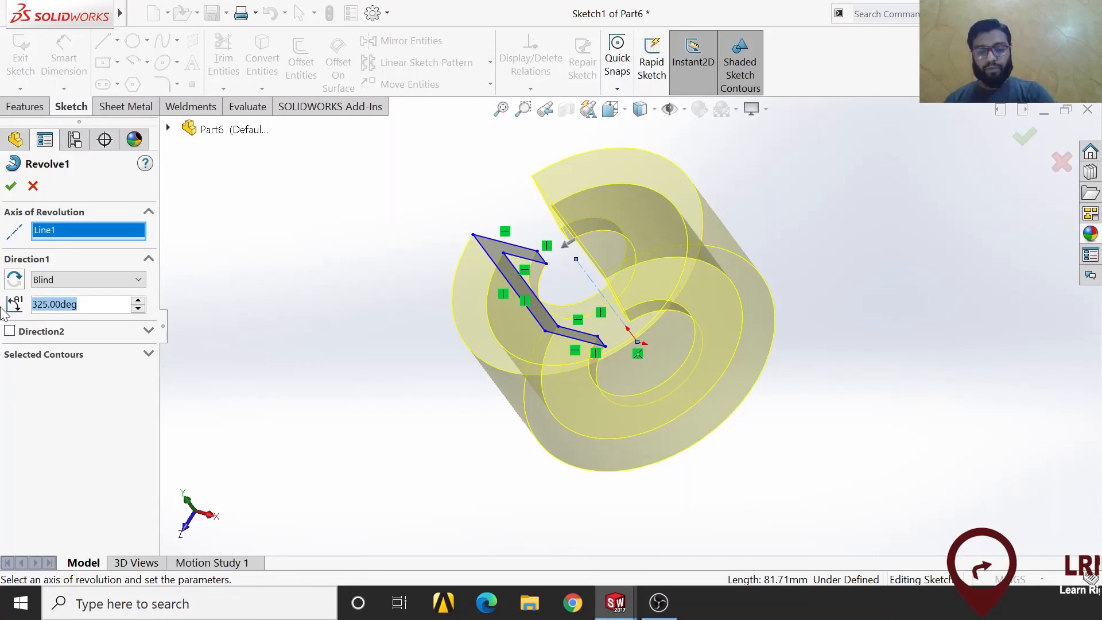
type("360")
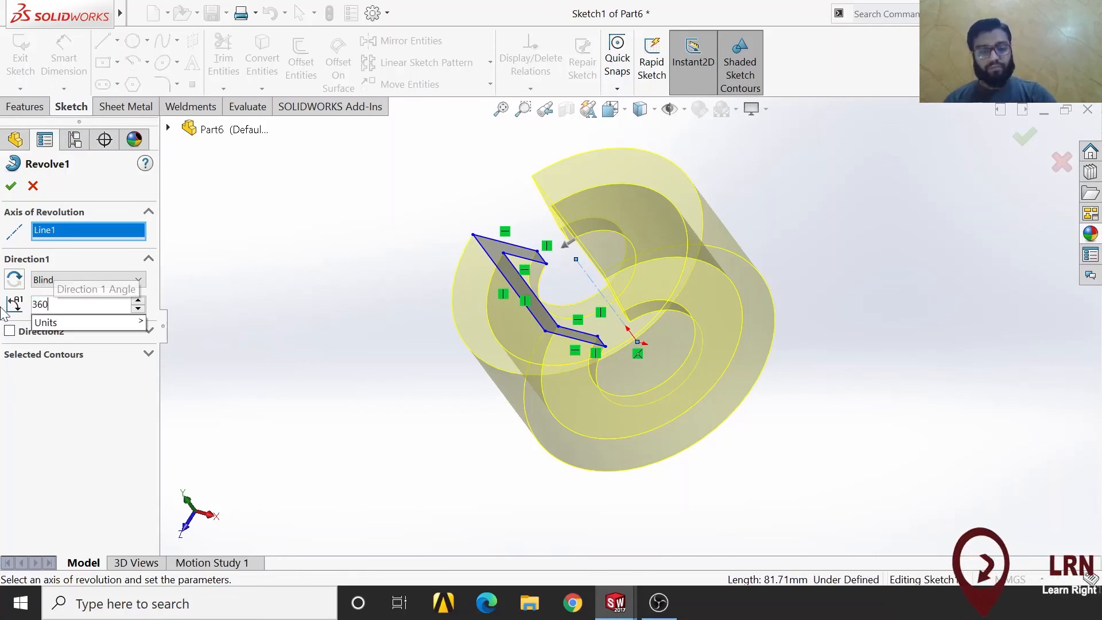
key("Return")
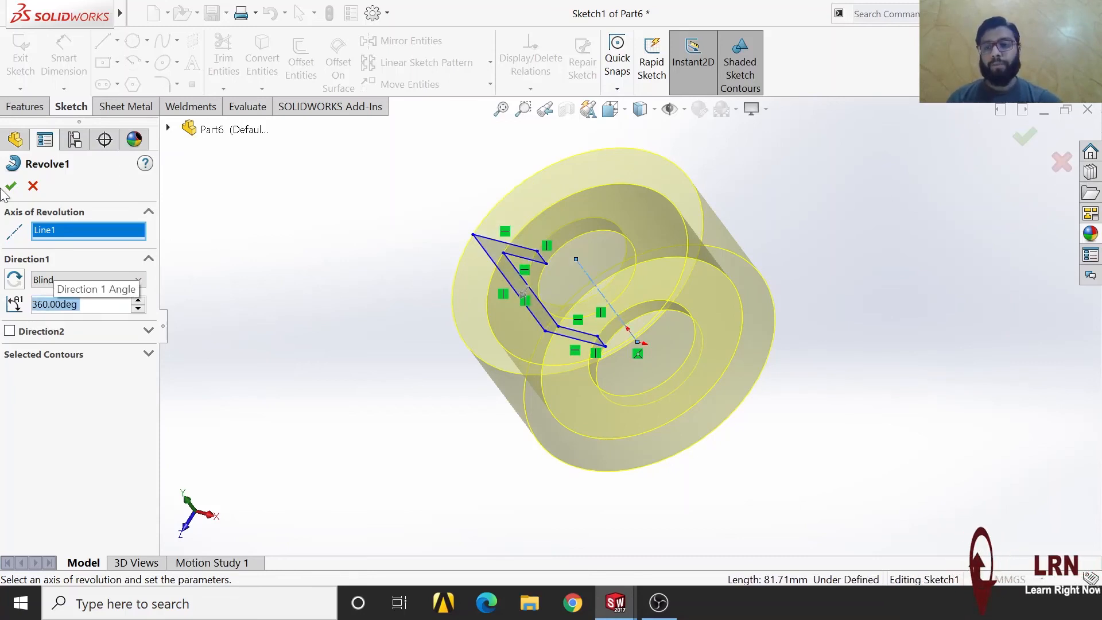
key("Return")
middle_click_drag(445, 397, 501, 280)
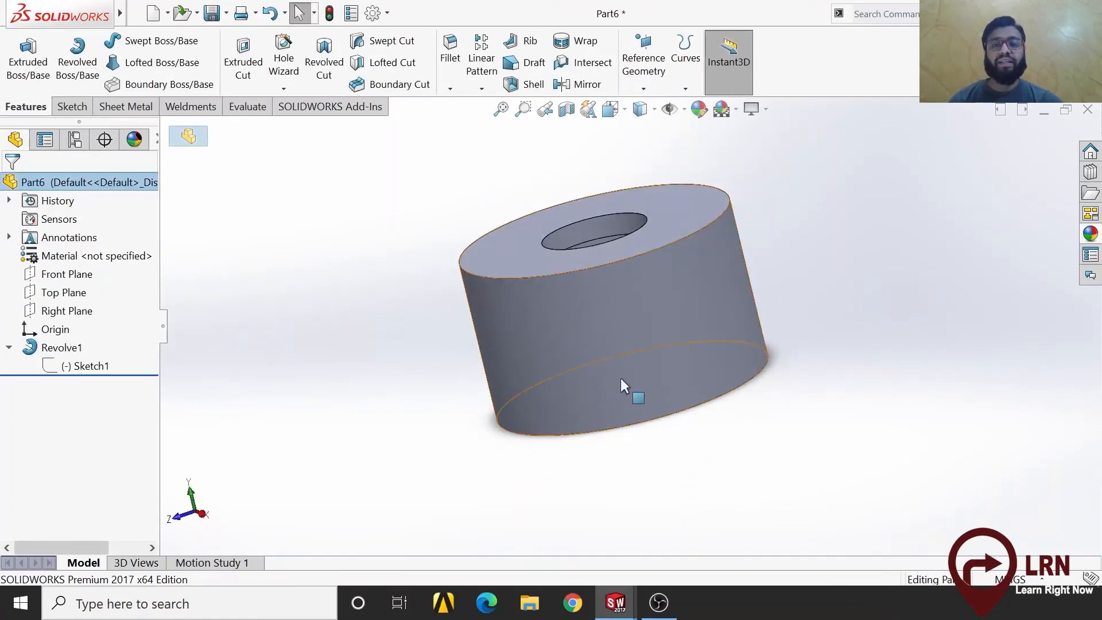
- Start a section view of the hollow cylinder and clear its preselected Front Plane
left_click(182, 519)
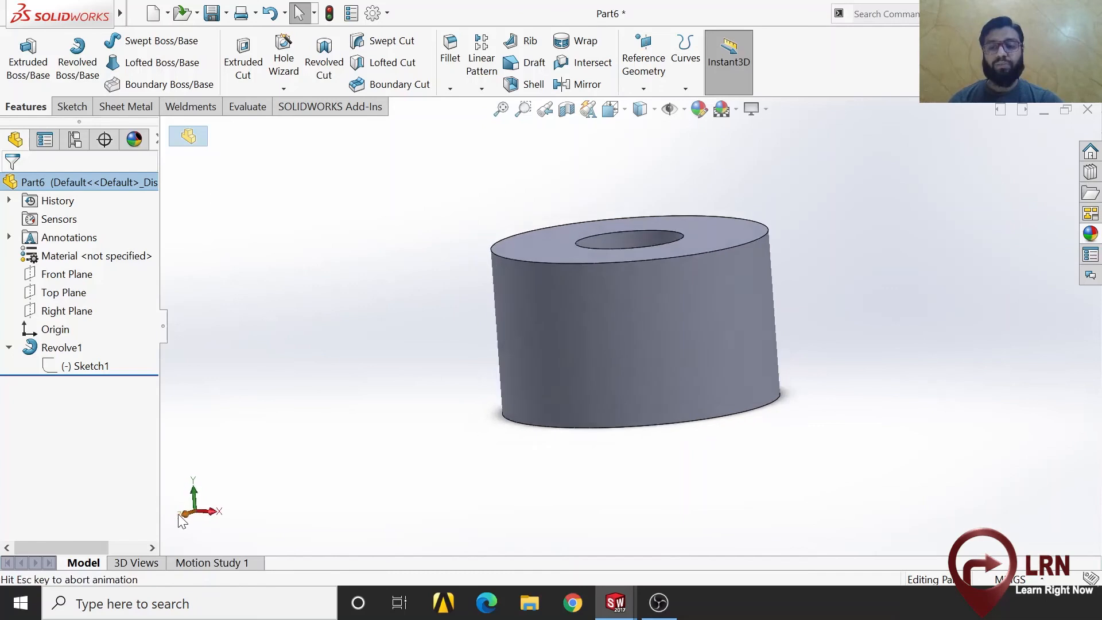
middle_click_drag(533, 478, 580, 467)
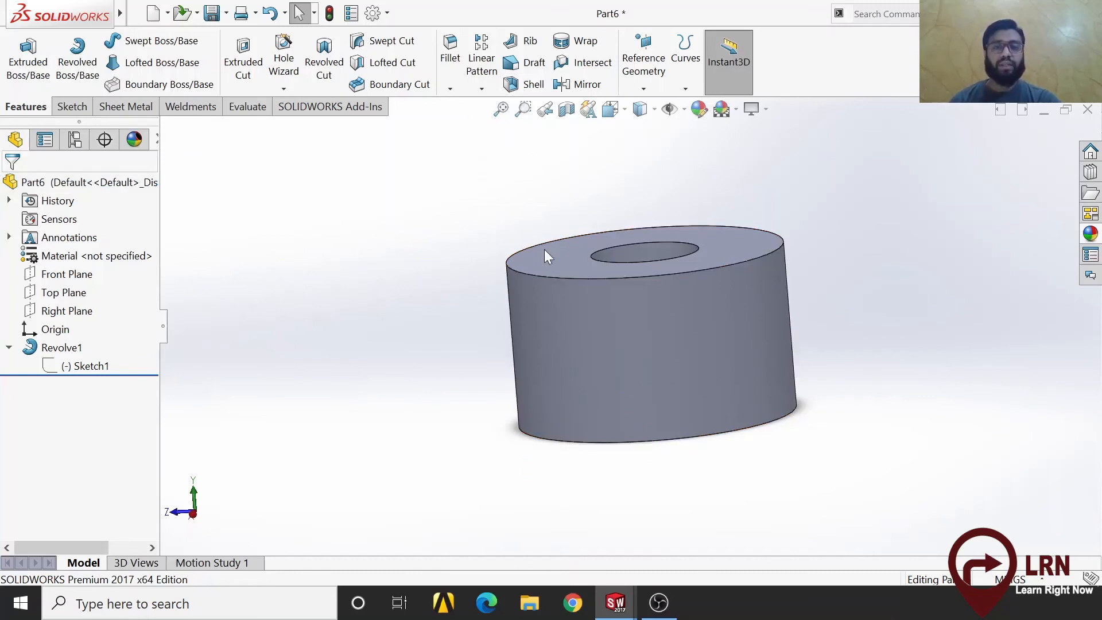
middle_click_drag(697, 384, 699, 438)
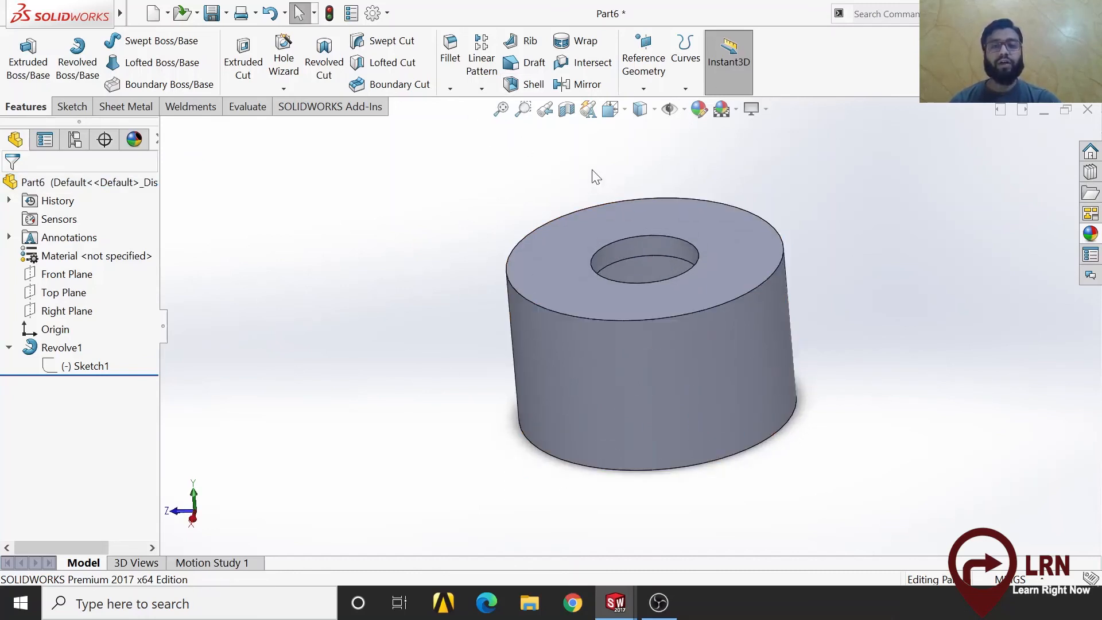
left_click(567, 109)
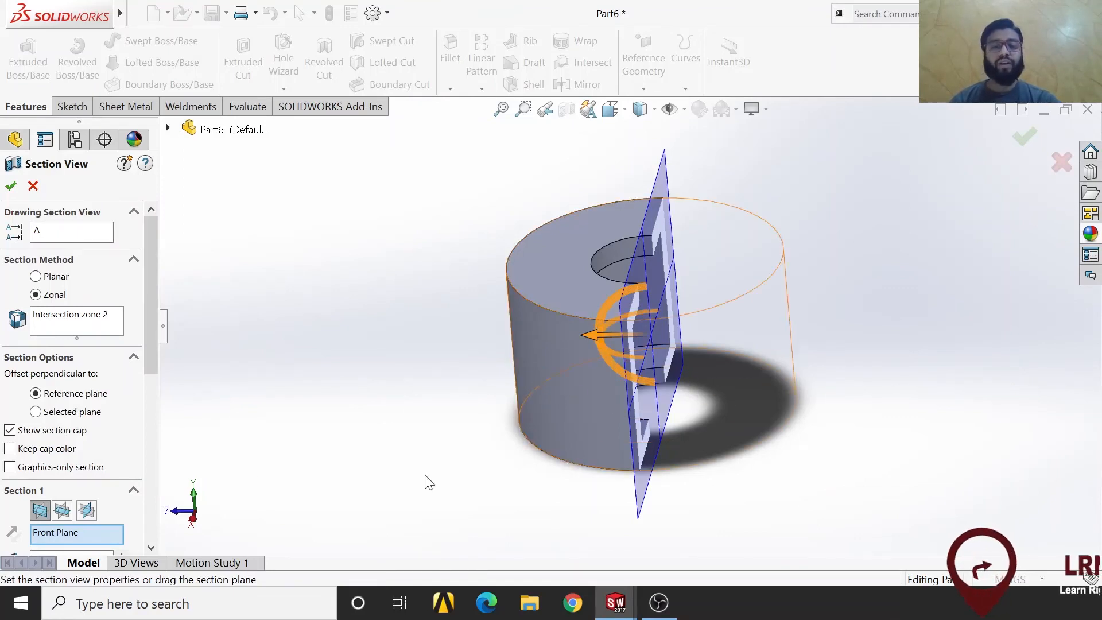
right_click(87, 539)
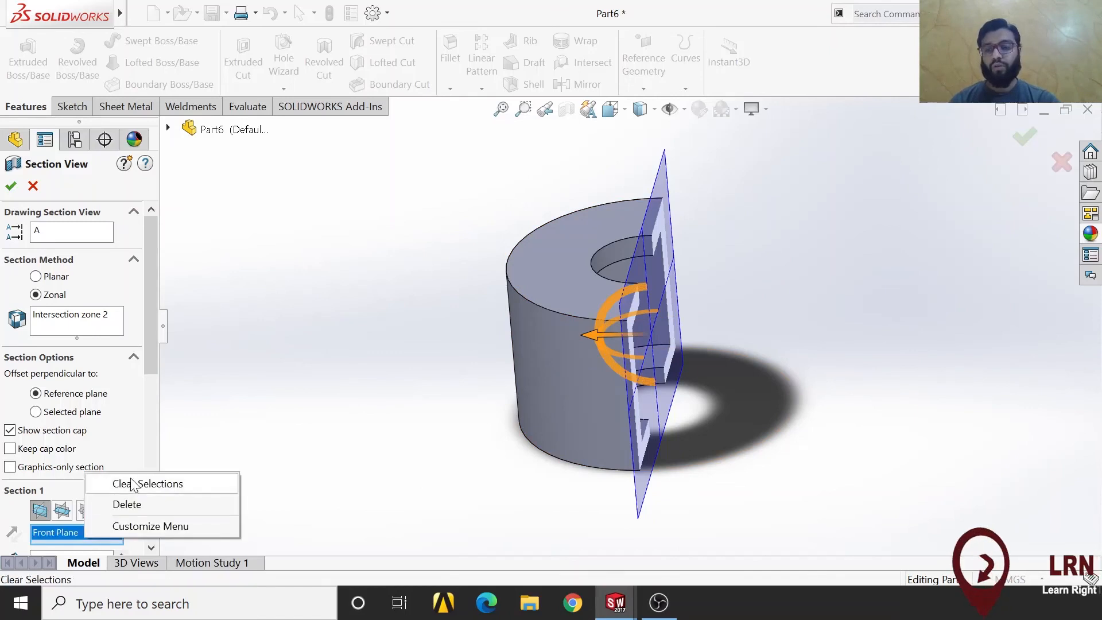
left_click(129, 485)
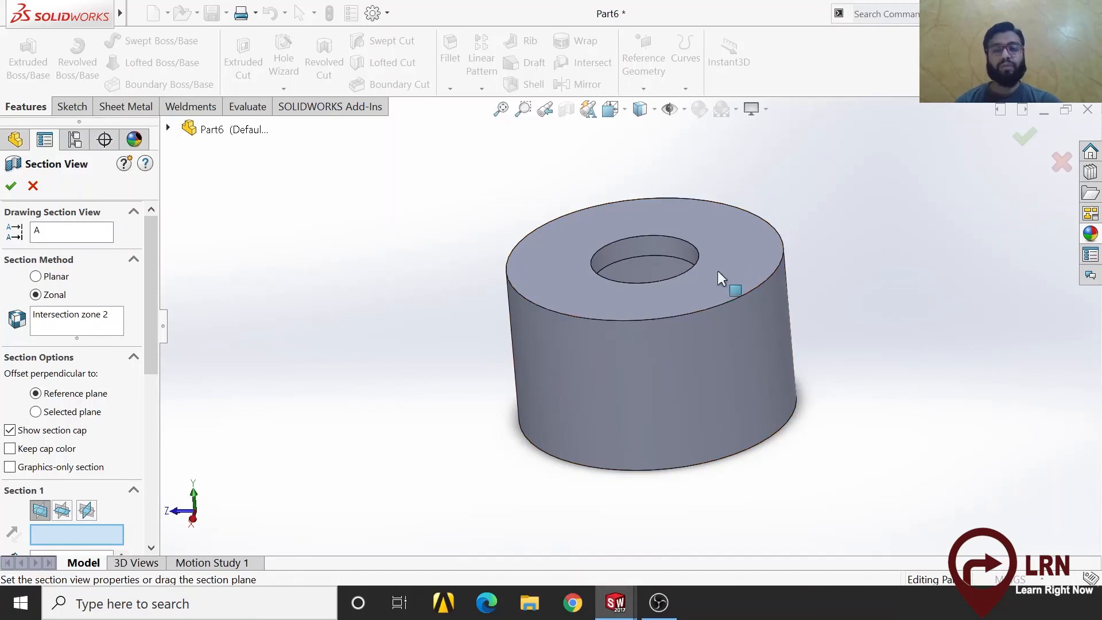
- Switch the section method to Planar and section the part along the Front Plane to expose its C-shaped walls
middle_click_drag(691, 403, 12, 205)
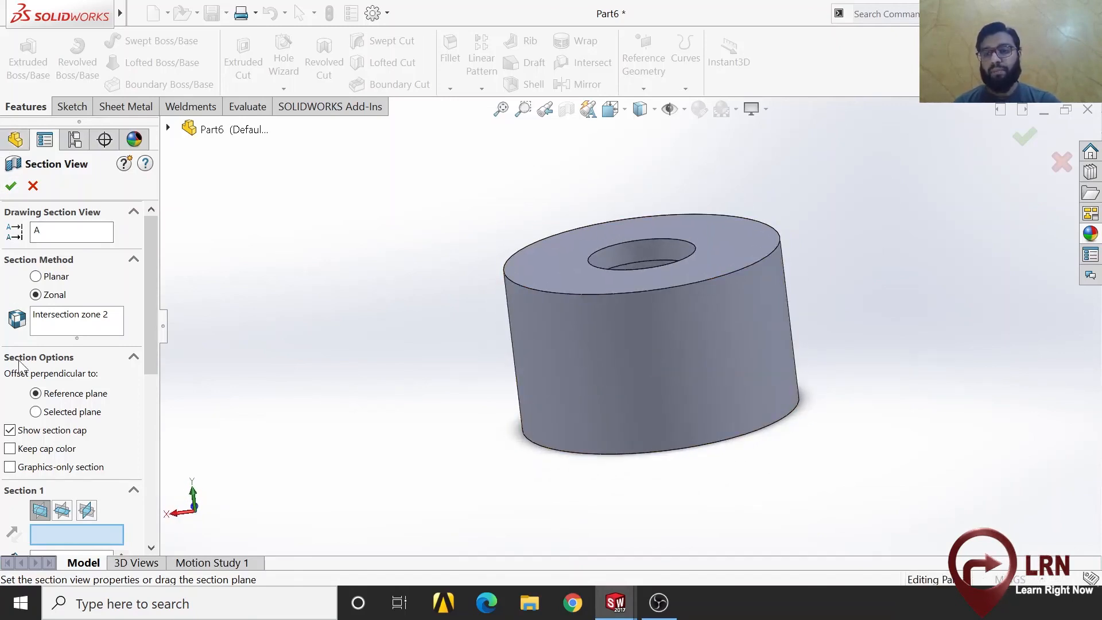
left_click(54, 278)
left_click_drag(149, 326, 143, 368)
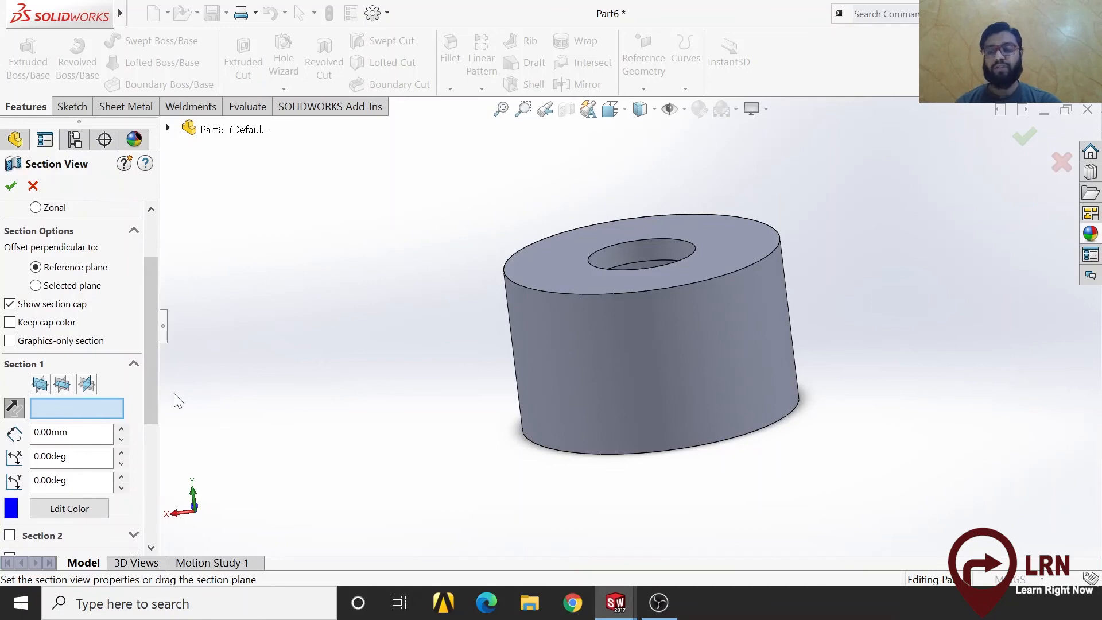
left_click(41, 383)
middle_click_drag(350, 442, 401, 466)
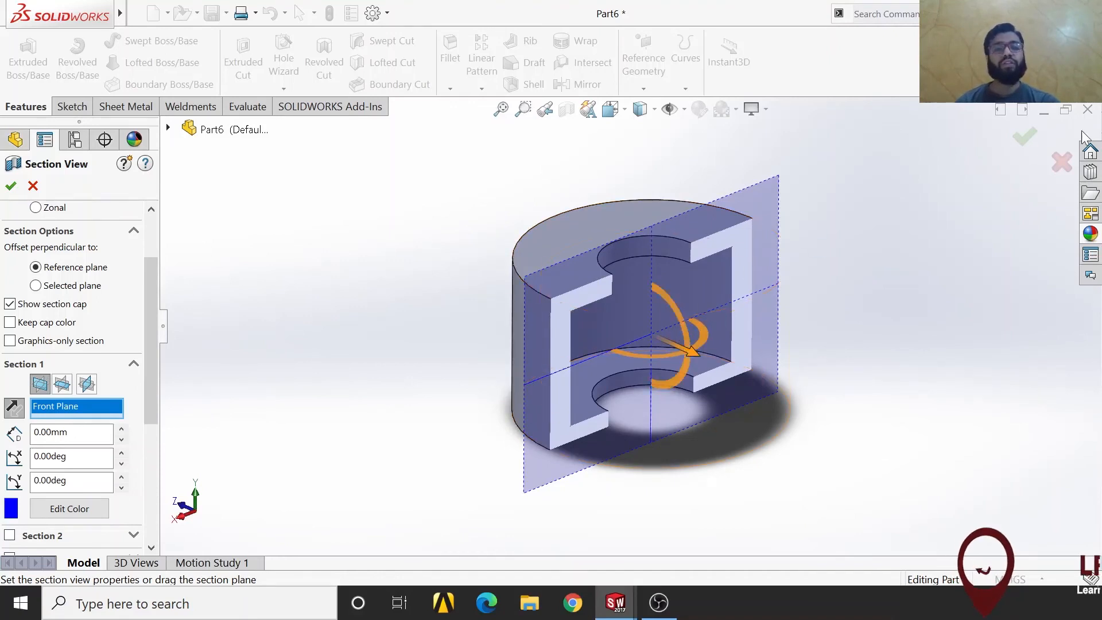
- Accept the Front Plane section, inspect the exposed C-shaped walls, and turn the section view off
left_click(1029, 139)
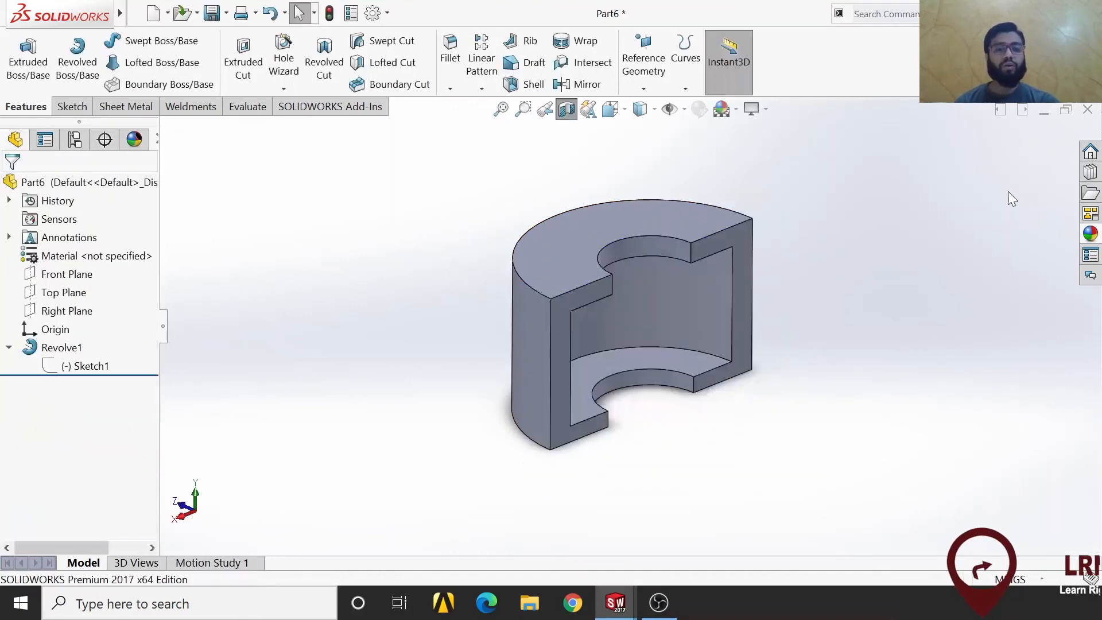
middle_click_drag(826, 367, 800, 370)
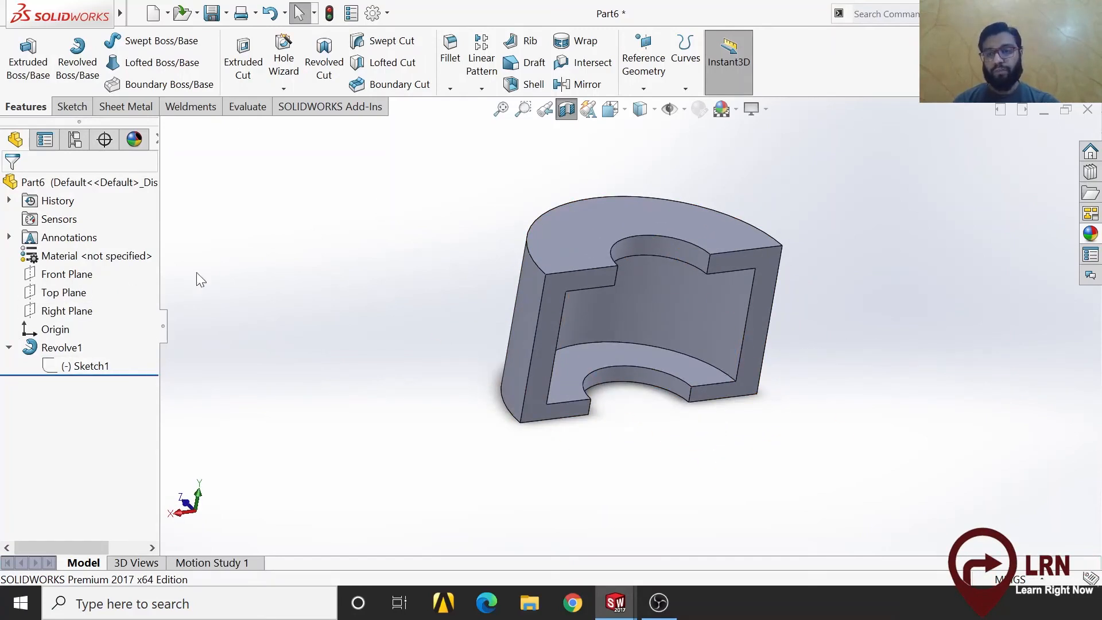
left_click(566, 110)
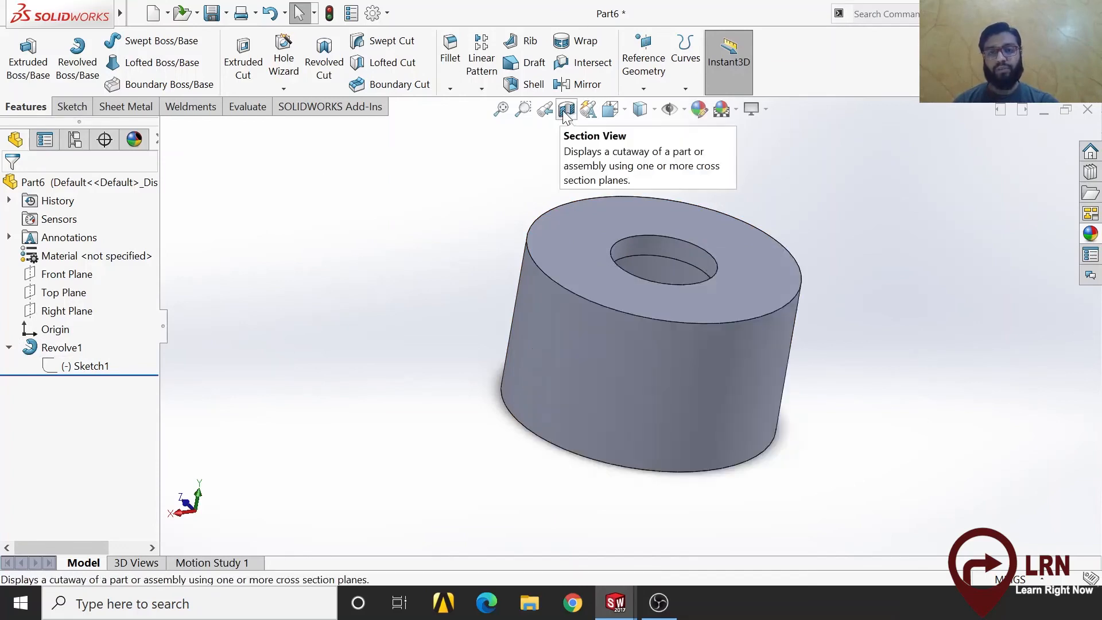
- Reopen the section view along the Front Plane and move its cutting plane to a 10 mm offset
left_click(567, 110)
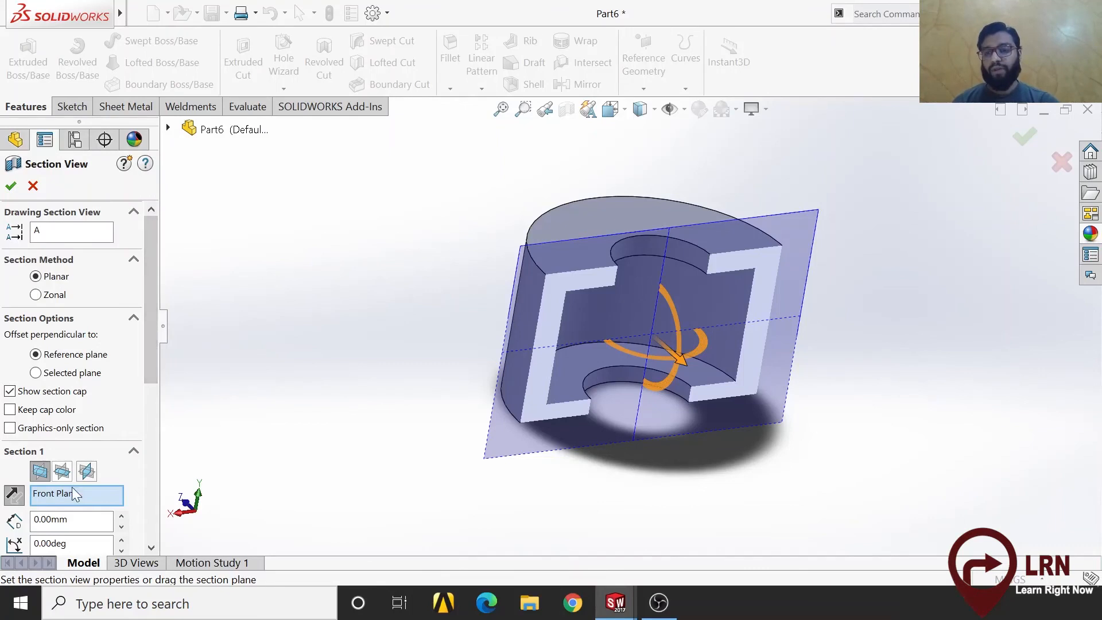
middle_click_drag(483, 495, 532, 519)
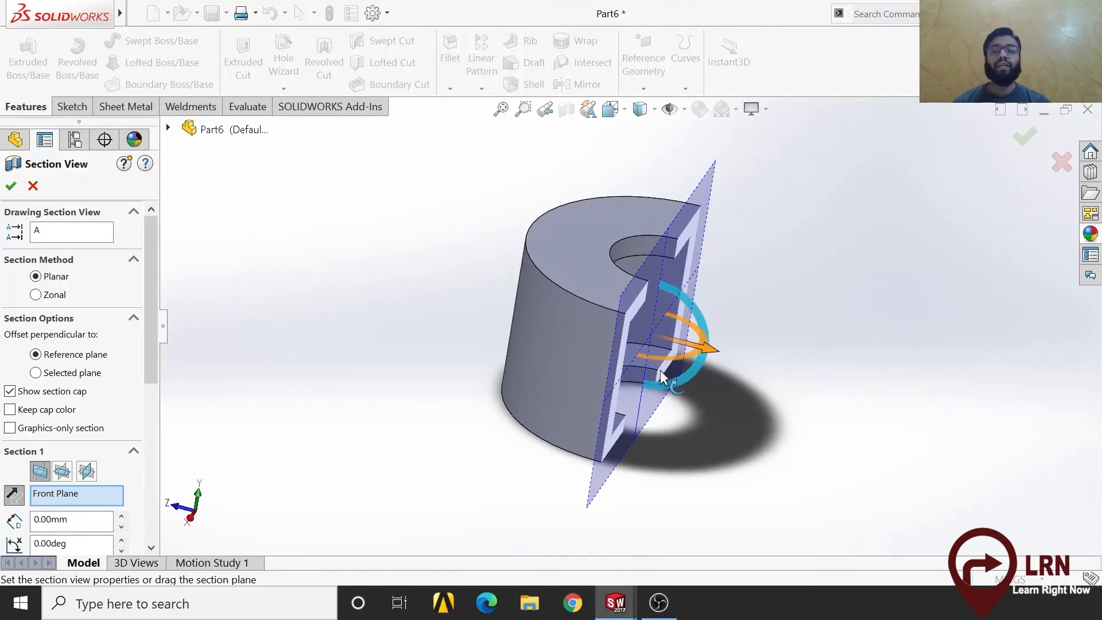
left_click_drag(711, 347, 660, 374)
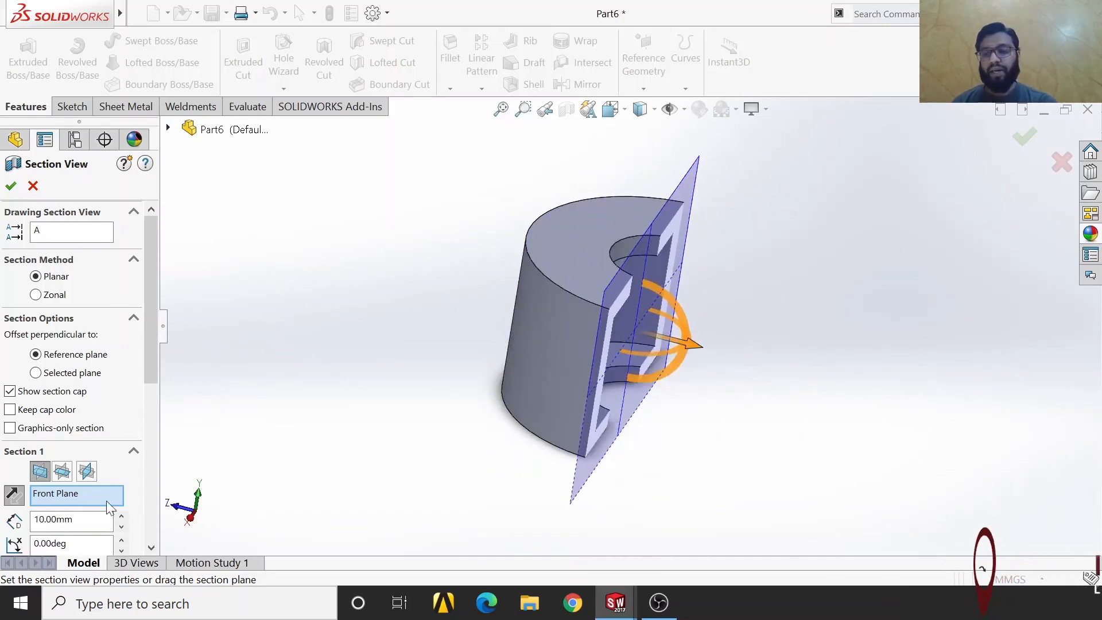
- Try a 100 mm offset for the Front Plane section and replace it with 15 mm
left_click_drag(150, 366, 151, 425)
left_click(69, 406)
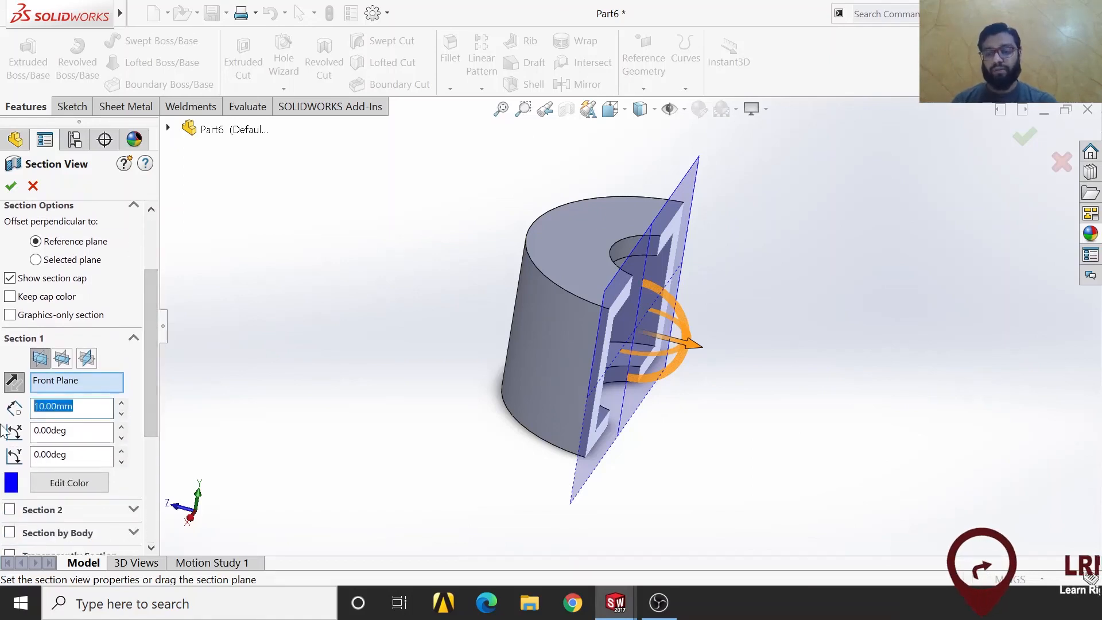
type("100")
key("Return")
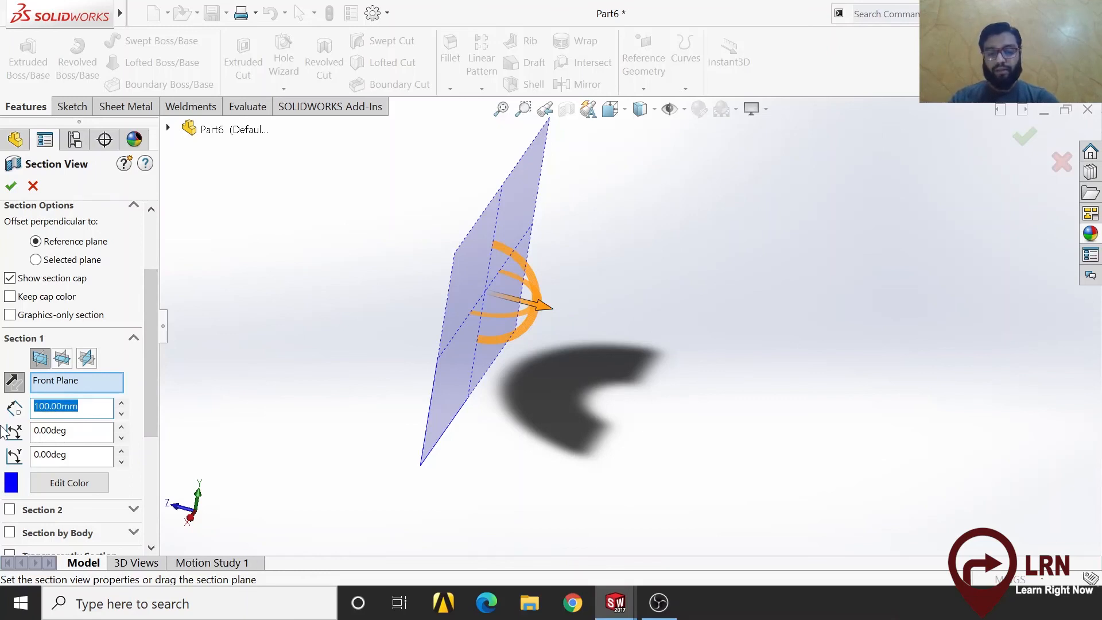
type("5")
key("Return")
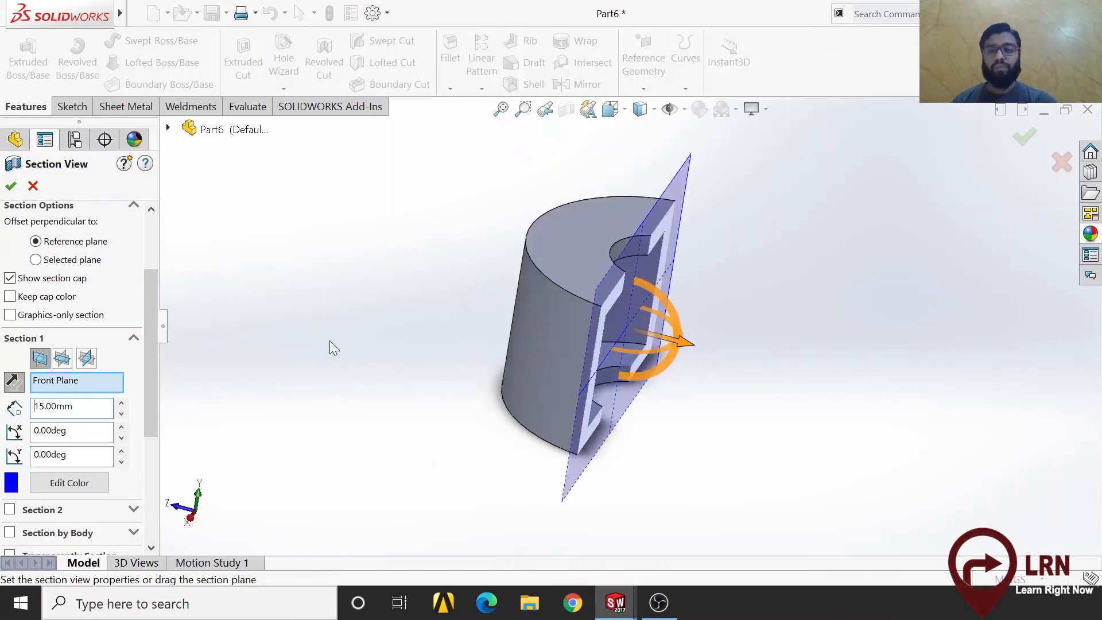
- Tilt the section plane about X to 24 degrees and reset its X rotation to 0 degrees
mouse_move(652, 380)
left_mouse_down()
mouse_move(646, 422)
mouse_move(657, 394)
left_mouse_up()
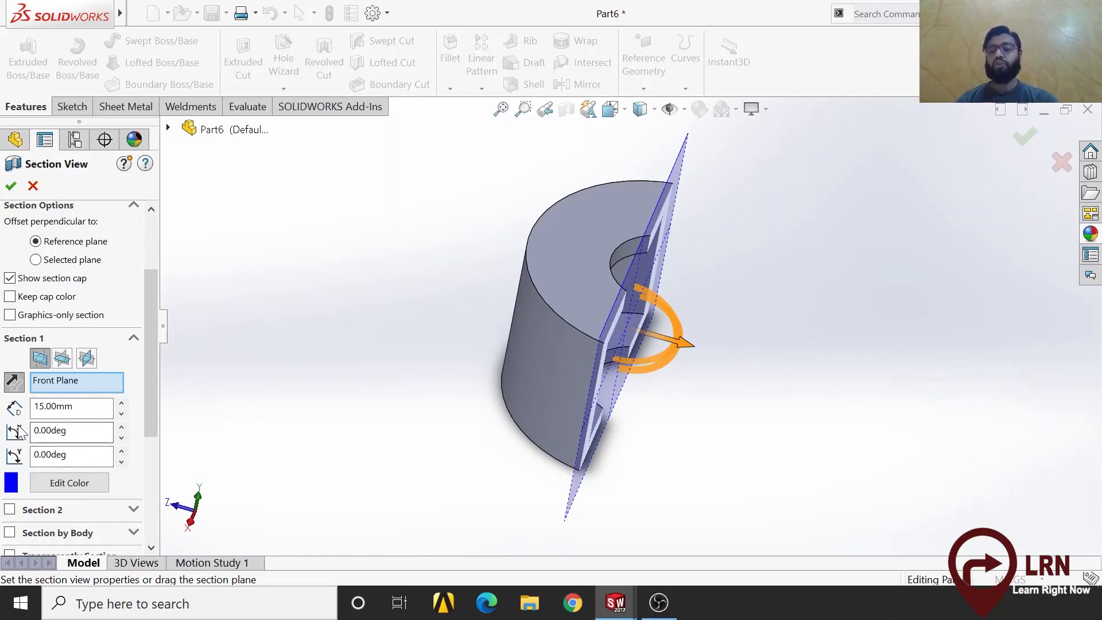
left_click(120, 428)
left_click_drag(118, 427, 119, 428)
middle_click_drag(387, 461, 342, 462)
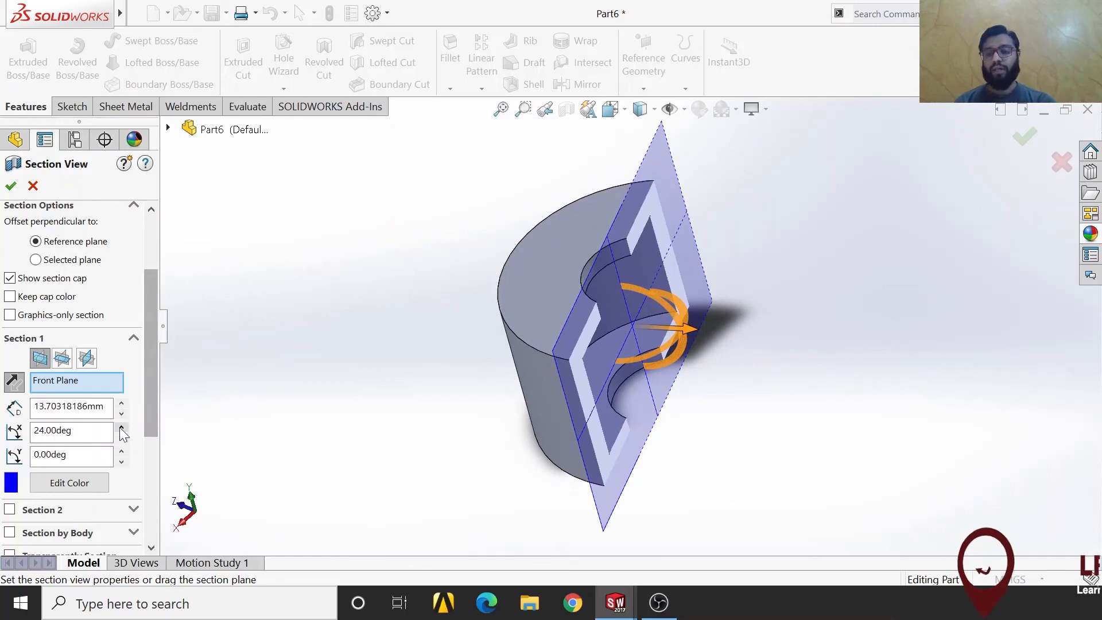
left_click_drag(121, 438, 1, 435)
type("0")
key("Return")
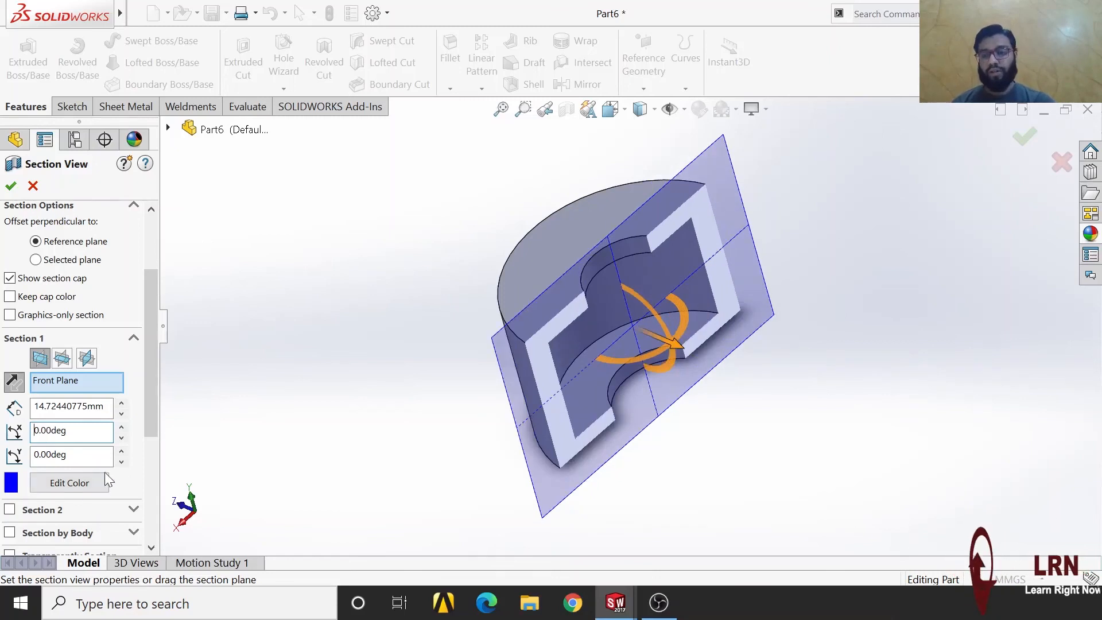
- Rotate the section plane about Y, reset its Y rotation to 0 degrees, and check the section from the front
left_click_drag(121, 452, 121, 451)
middle_click_drag(231, 473, 450, 470)
left_click_drag(76, 456, 1, 459)
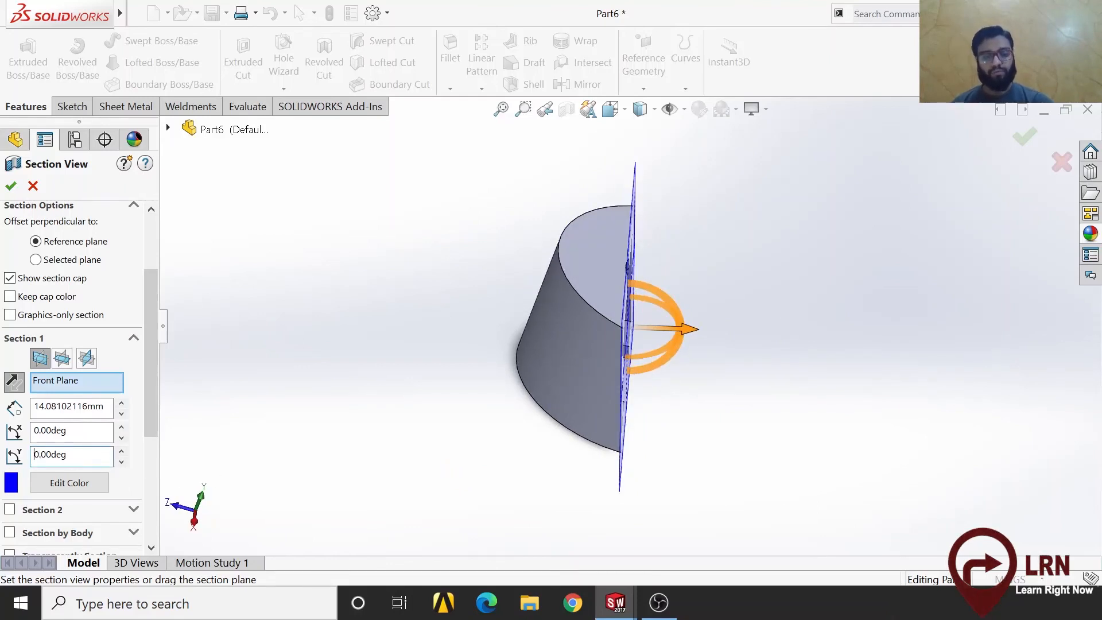
left_click(175, 506)
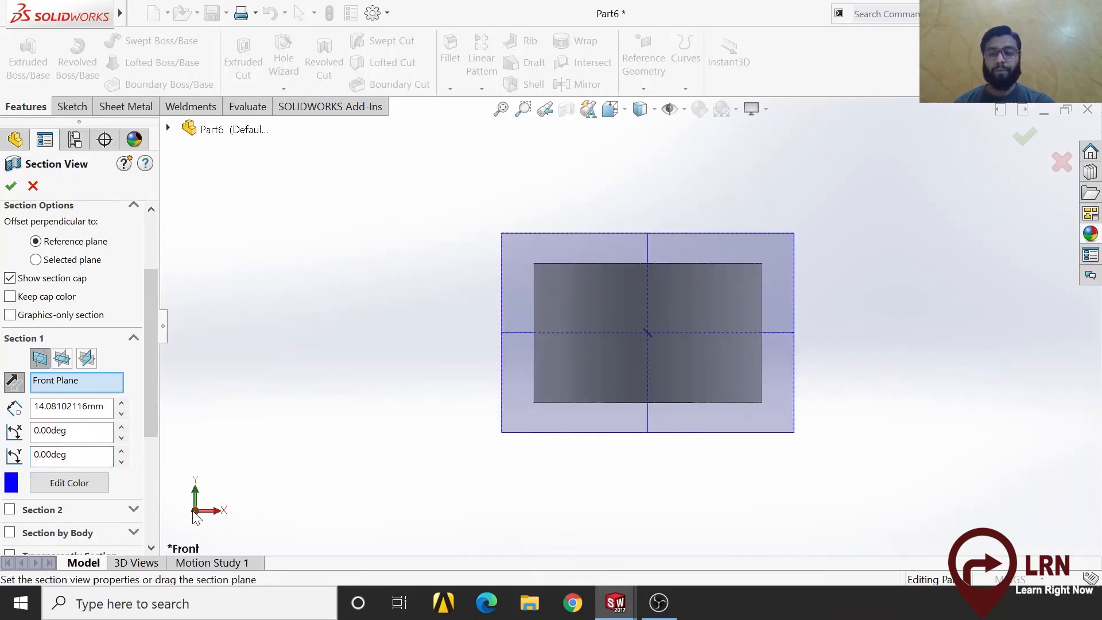
left_click(194, 512)
middle_click_drag(492, 461, 535, 504)
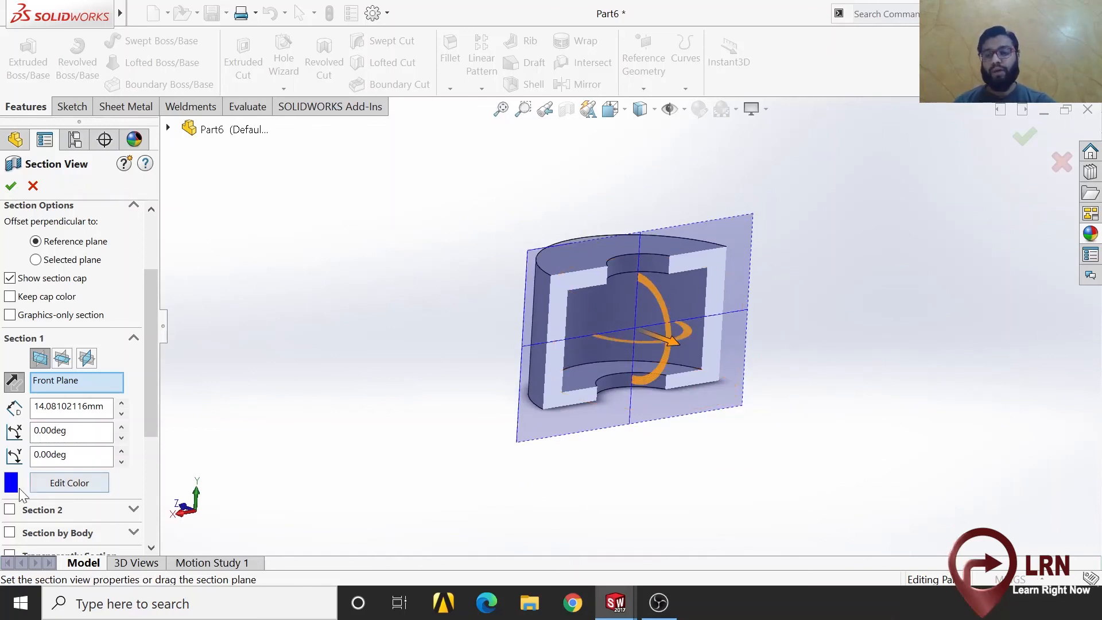
- Open the color choices for the first section plane and keep blue
left_click(82, 483)
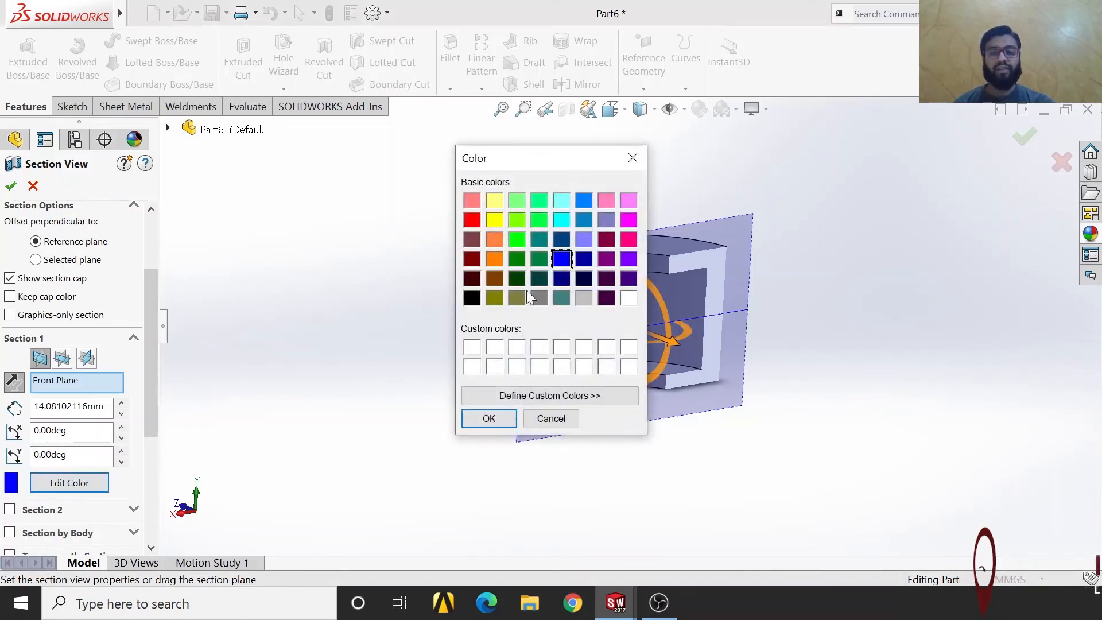
left_click(489, 419)
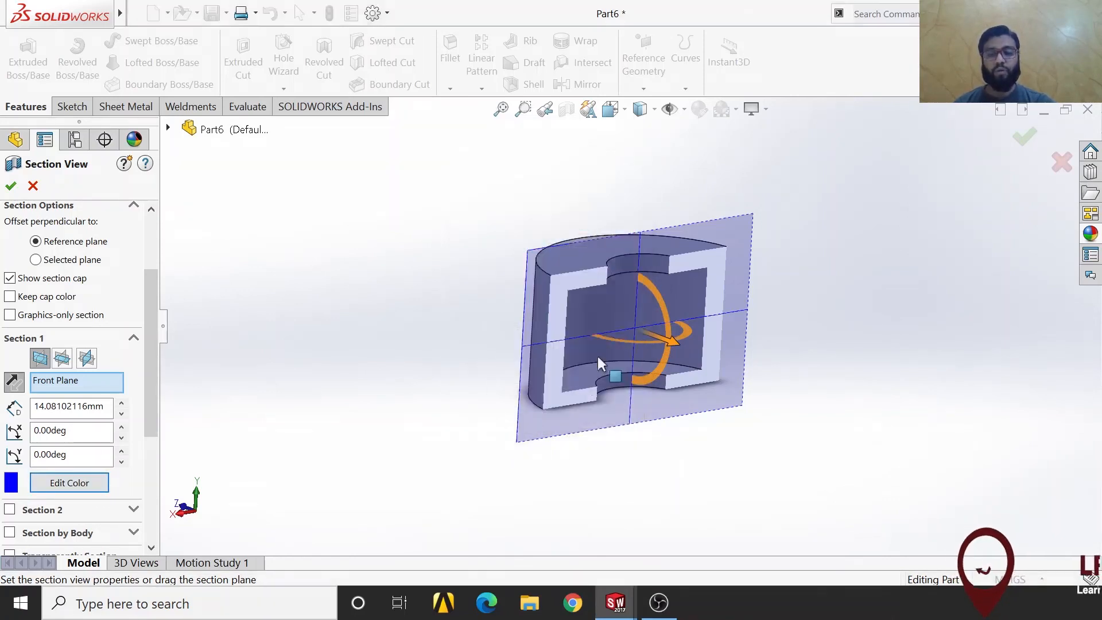
middle_click_drag(504, 458, 615, 396)
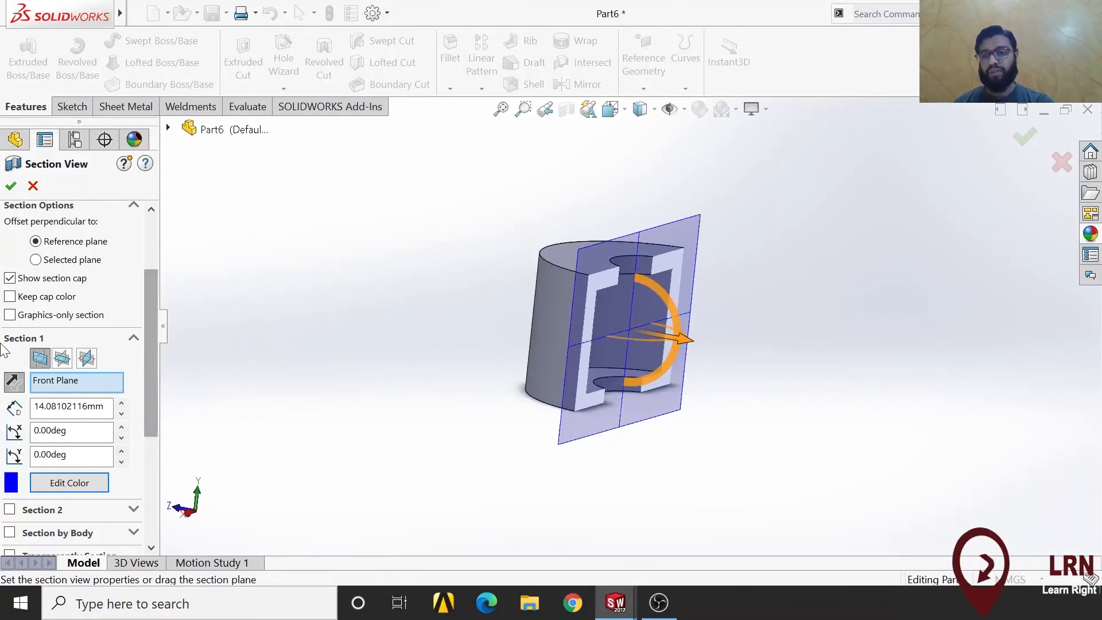
- Add a second section along the Top Plane, move it up to a 44 mm offset, and accept the section view
scroll(152, 346, "down", 3)
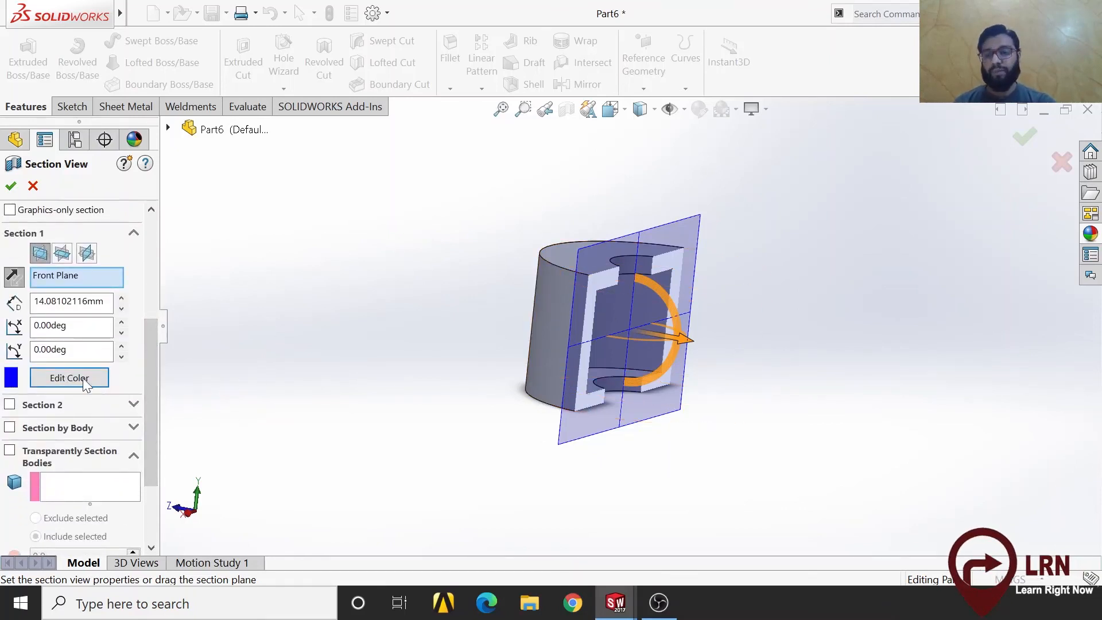
left_click(9, 405)
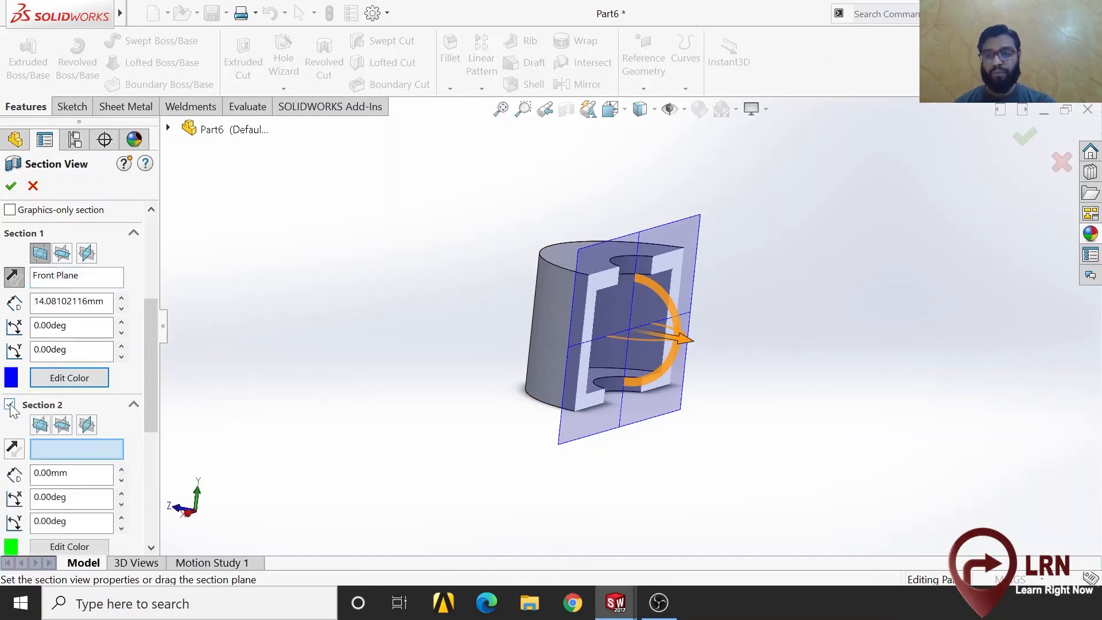
left_click(62, 425)
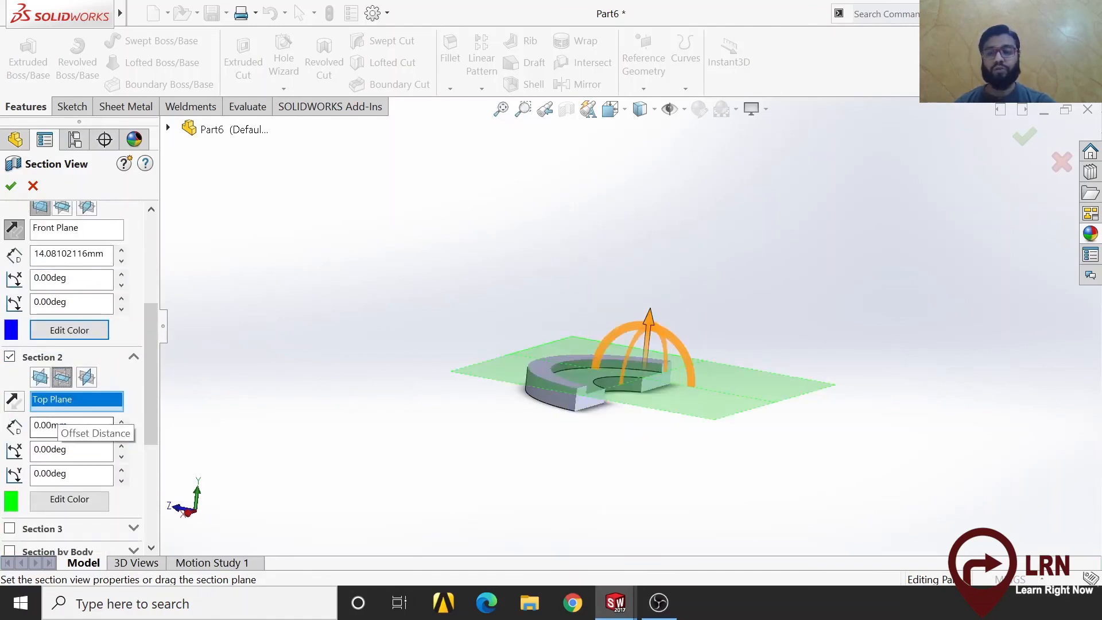
middle_click_drag(642, 398, 640, 451)
left_click_drag(651, 333, 651, 272)
middle_click_drag(559, 446, 586, 459)
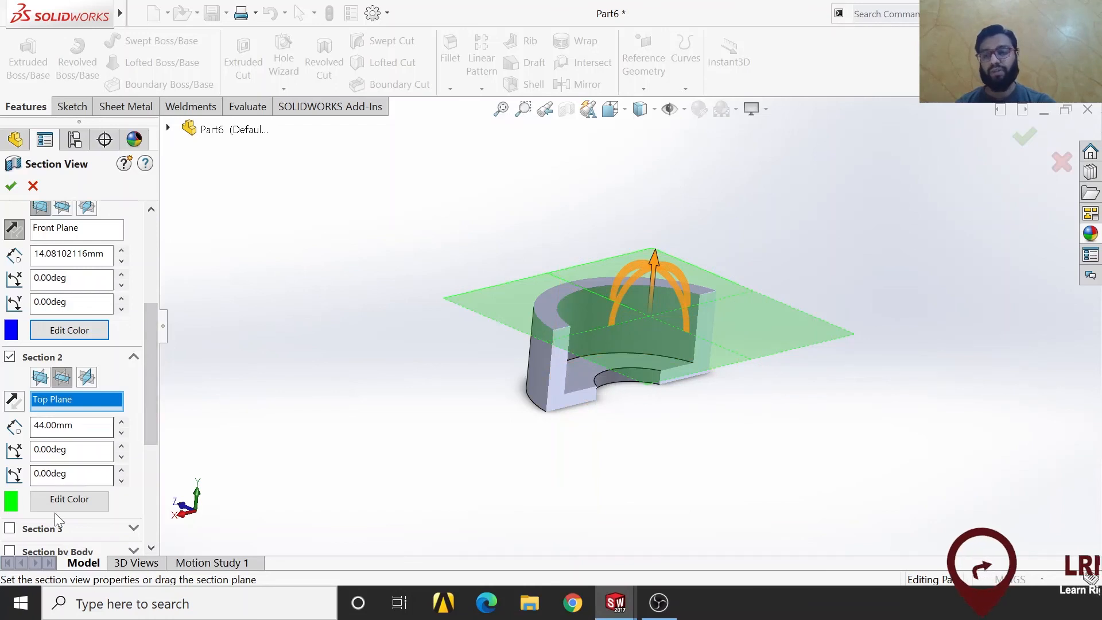
left_click_drag(153, 415, 153, 463)
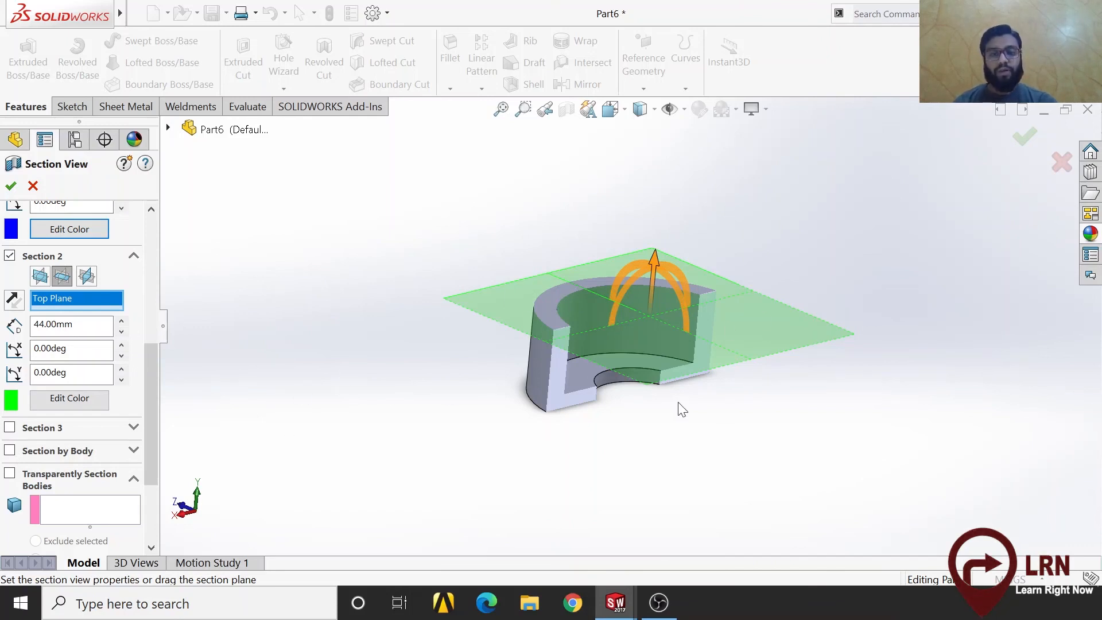
left_click(1023, 136)
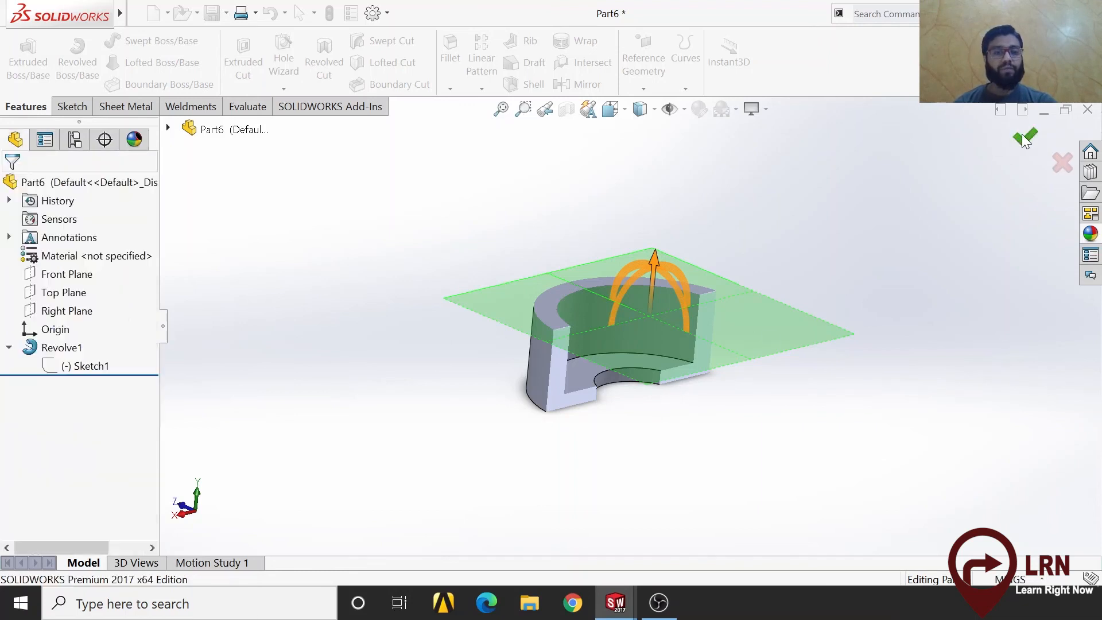
- Inspect the two-plane cutaway from several angles and turn off the section view to show the full cylinder
middle_click_drag(606, 415, 598, 233)
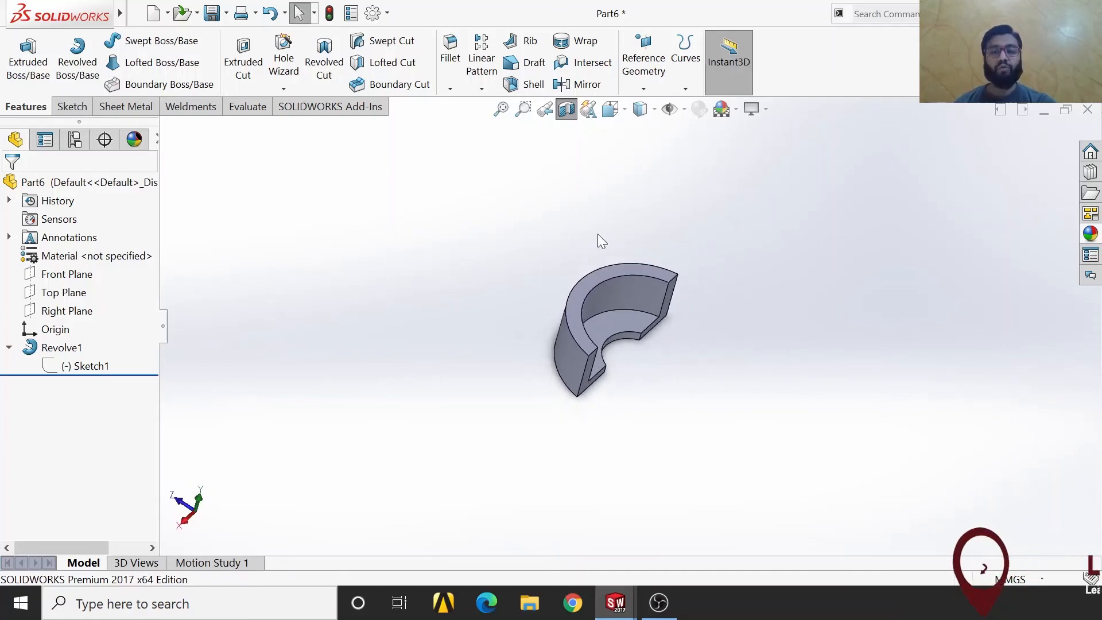
left_click(567, 109)
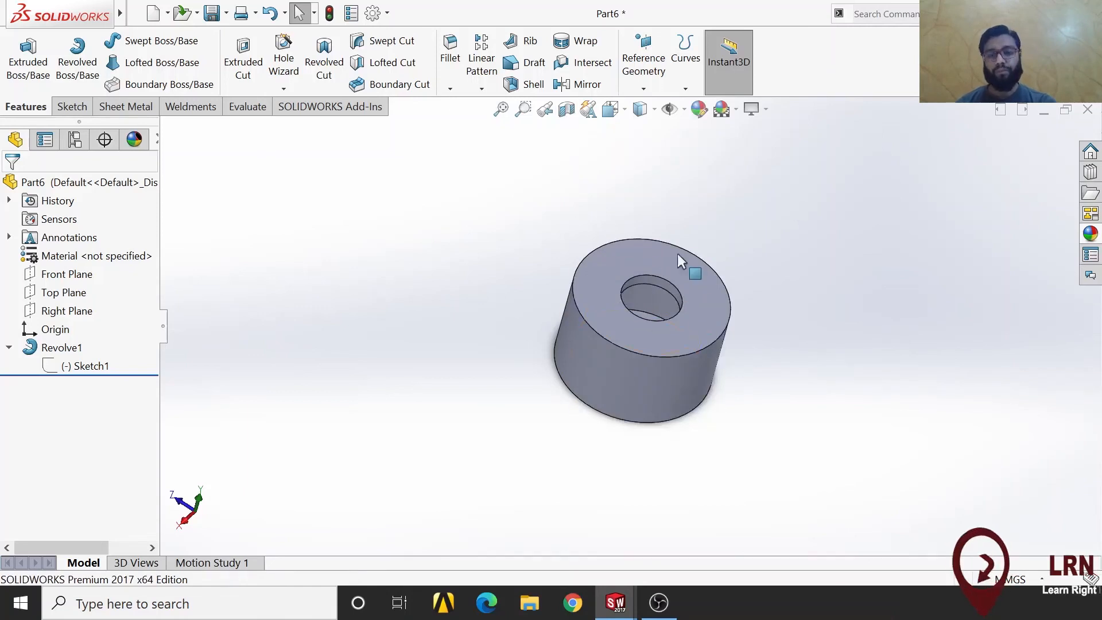
mouse_move(616, 392)
middle_mouse_down()
mouse_move(594, 425)
mouse_move(610, 411)
mouse_move(600, 399)
mouse_move(641, 319)
mouse_move(628, 362)
mouse_move(600, 386)
middle_mouse_up()
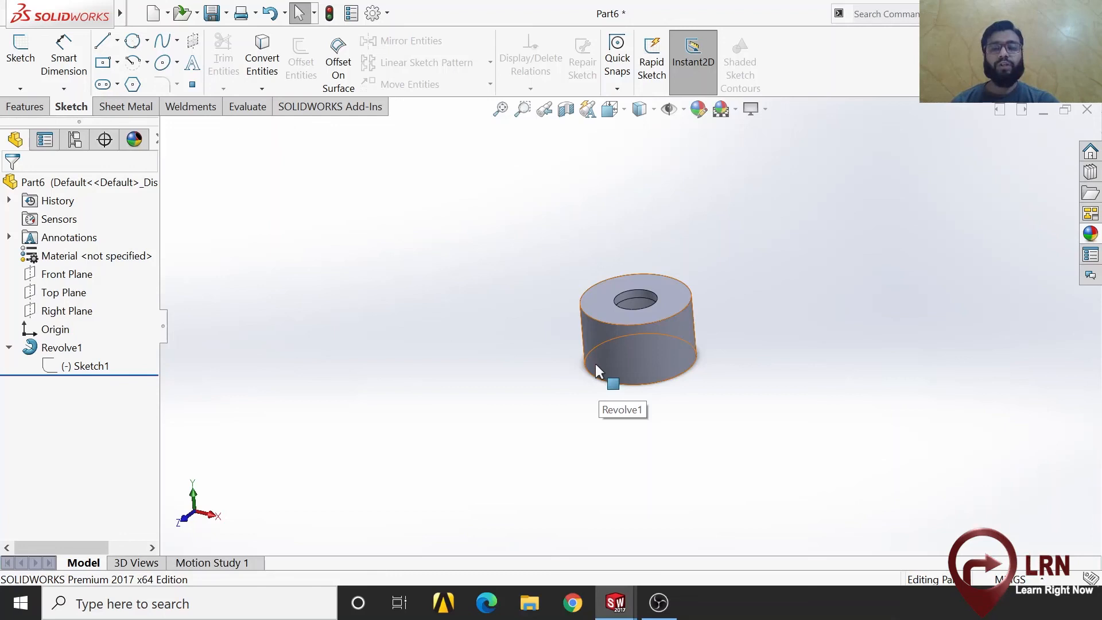
middle_click_drag(597, 408, 658, 482)
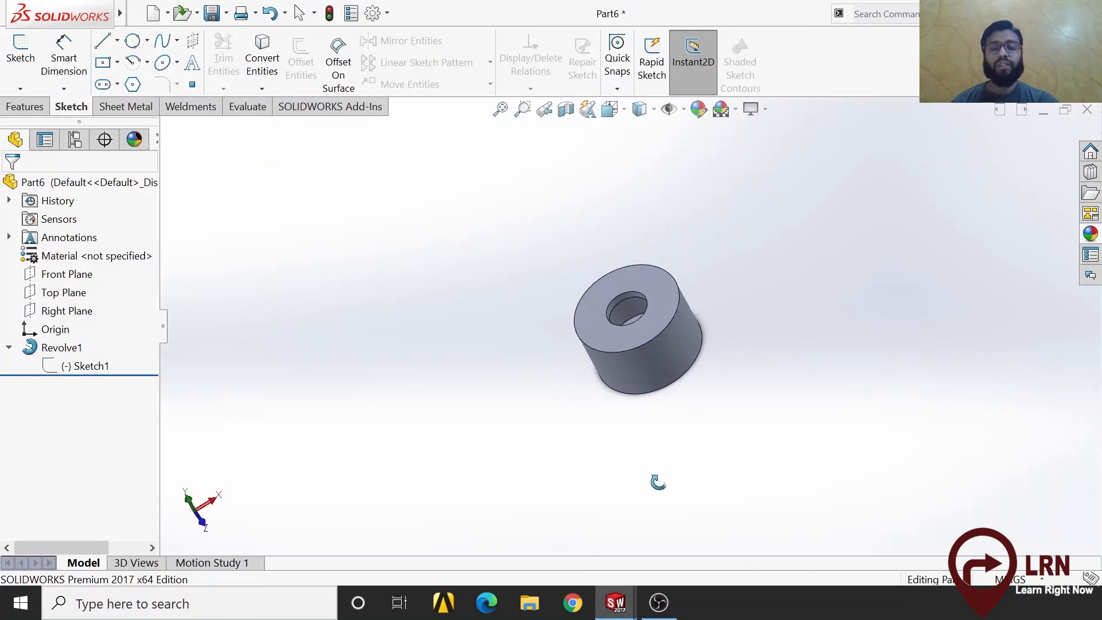